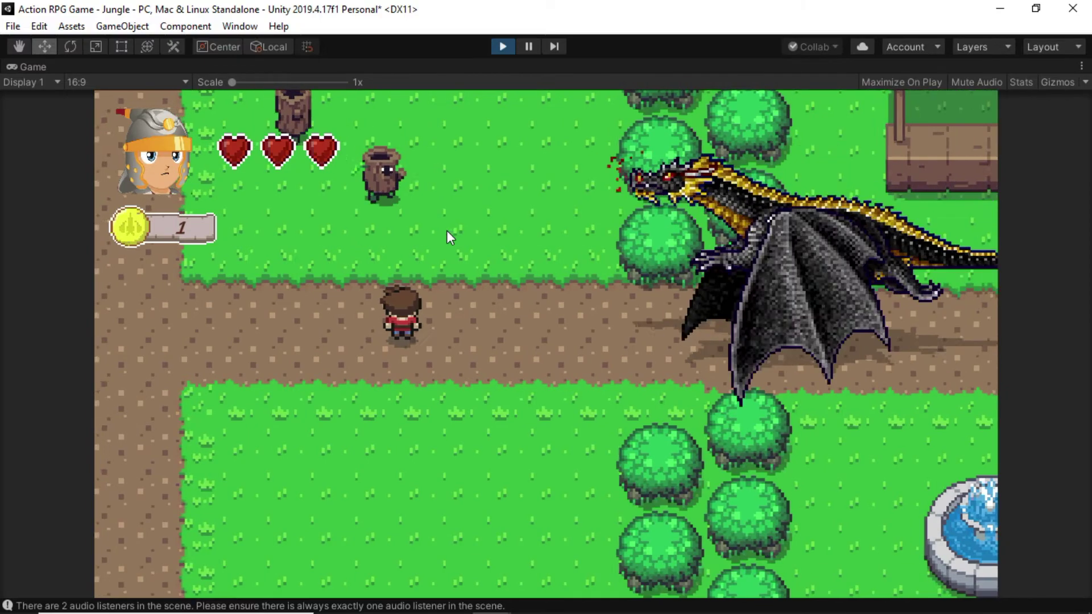
Play-test the Jungle scene by walking the player character along the dirt path away from the dragon
key("a")
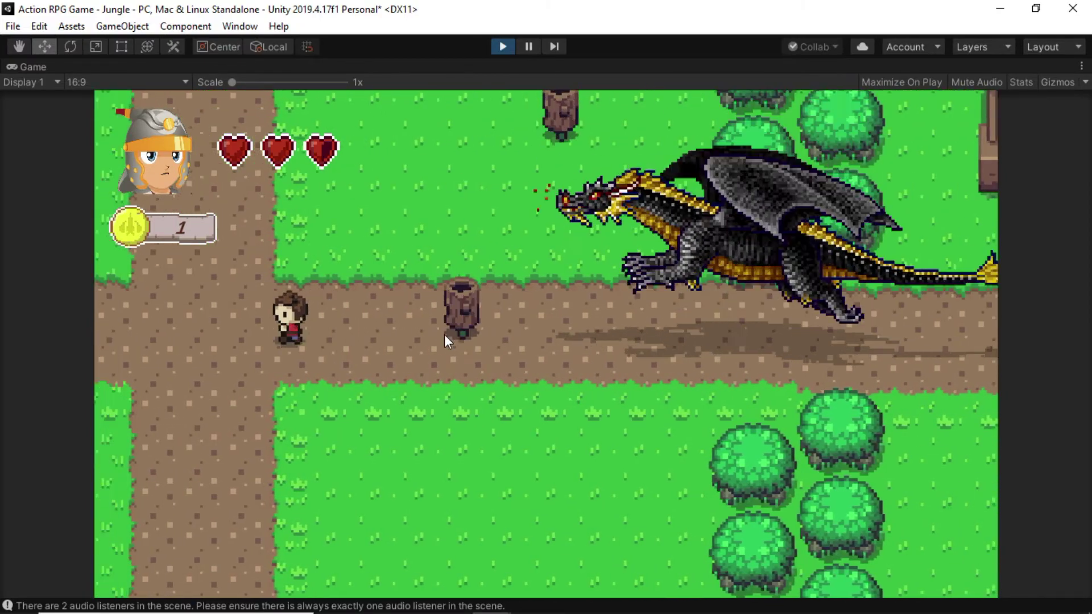
key("a")
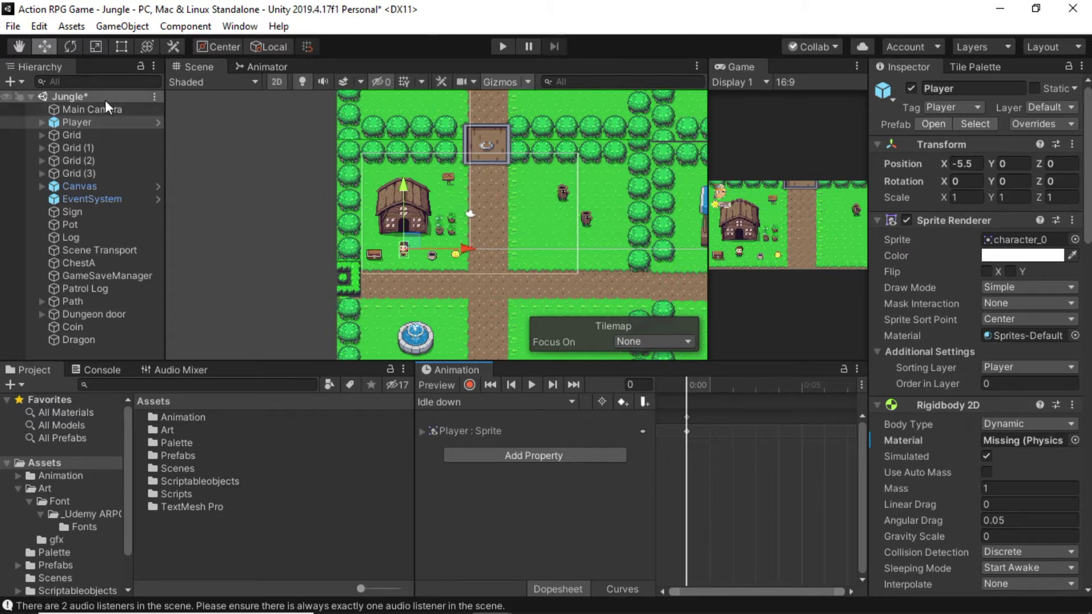
Create an empty game object at the root of the Jungle scene and name it Timeline Manager
right_click(95, 352)
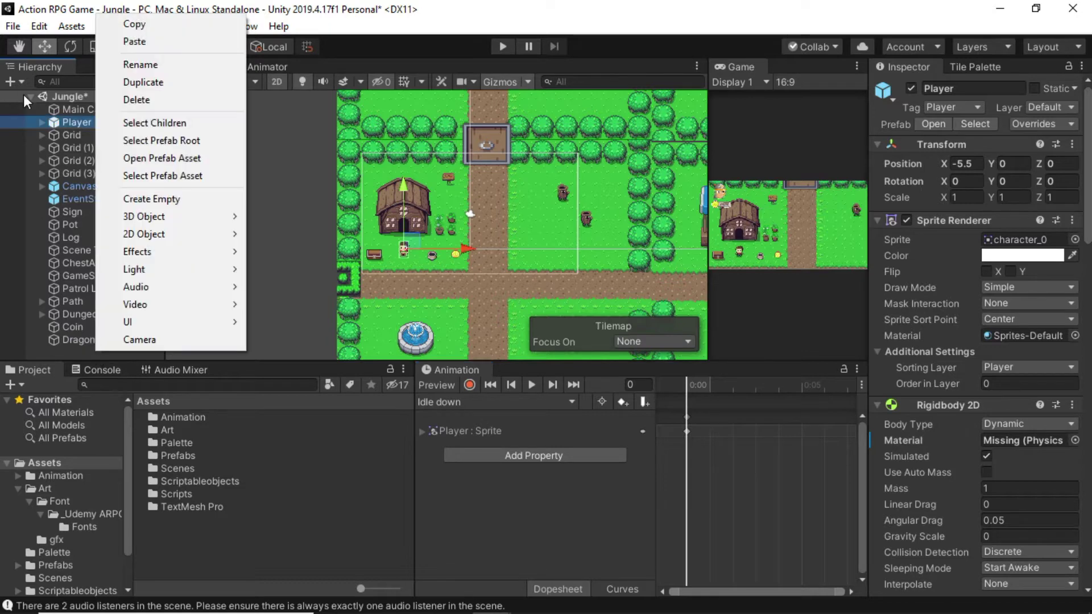
left_click(8, 87)
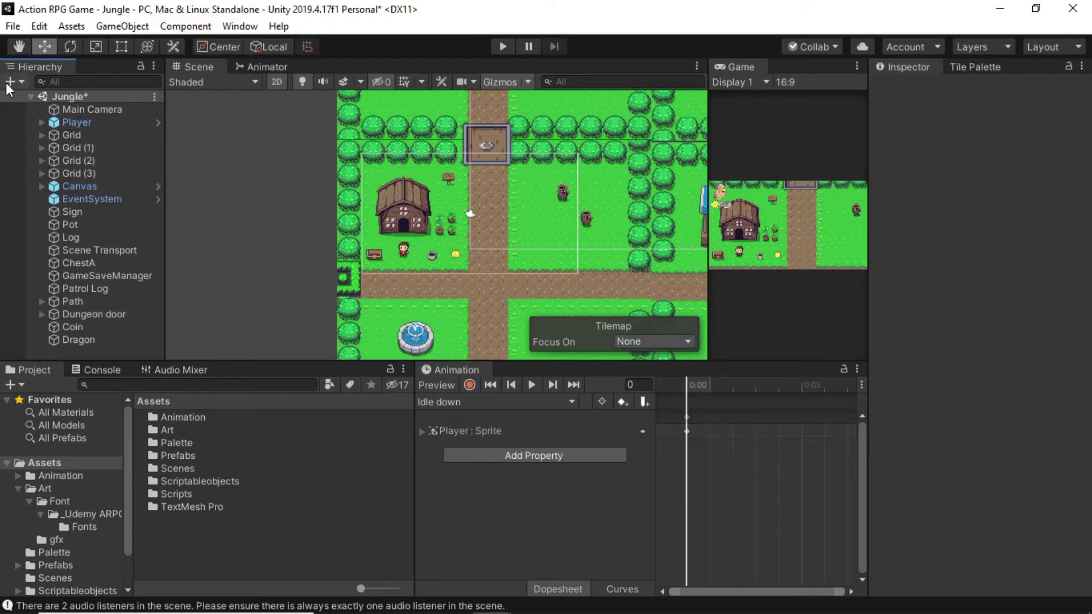
left_click(11, 83)
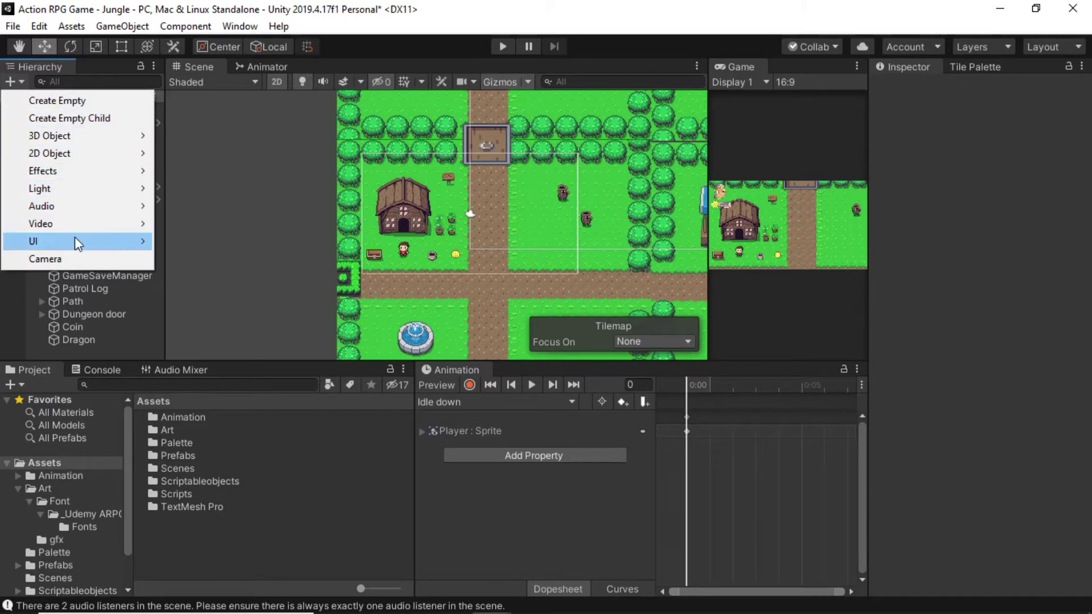
left_click(55, 103)
right_click(97, 355)
left_click(142, 105)
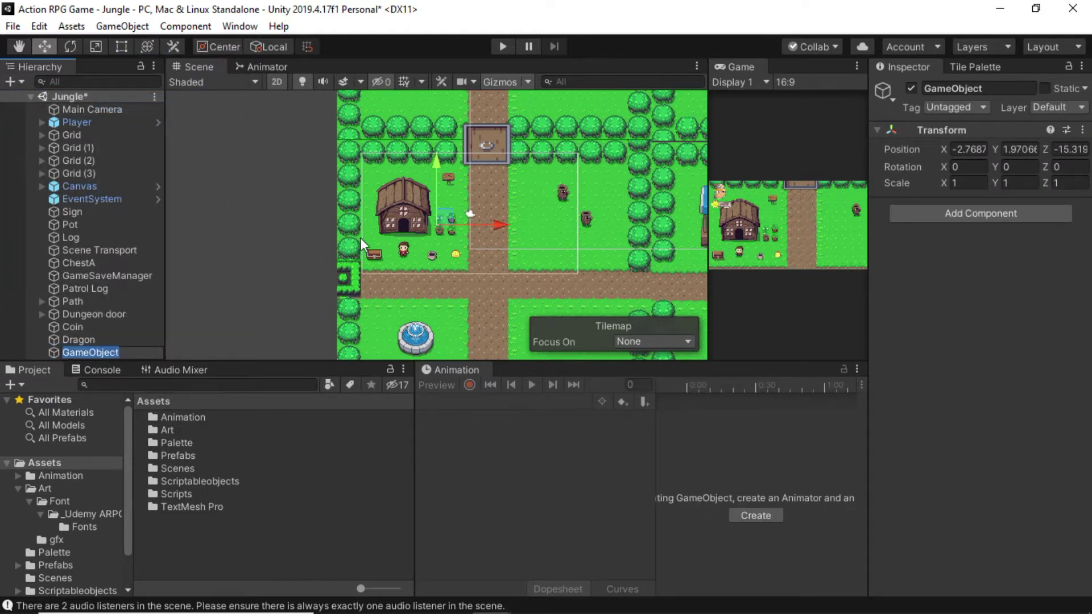
type("Time")
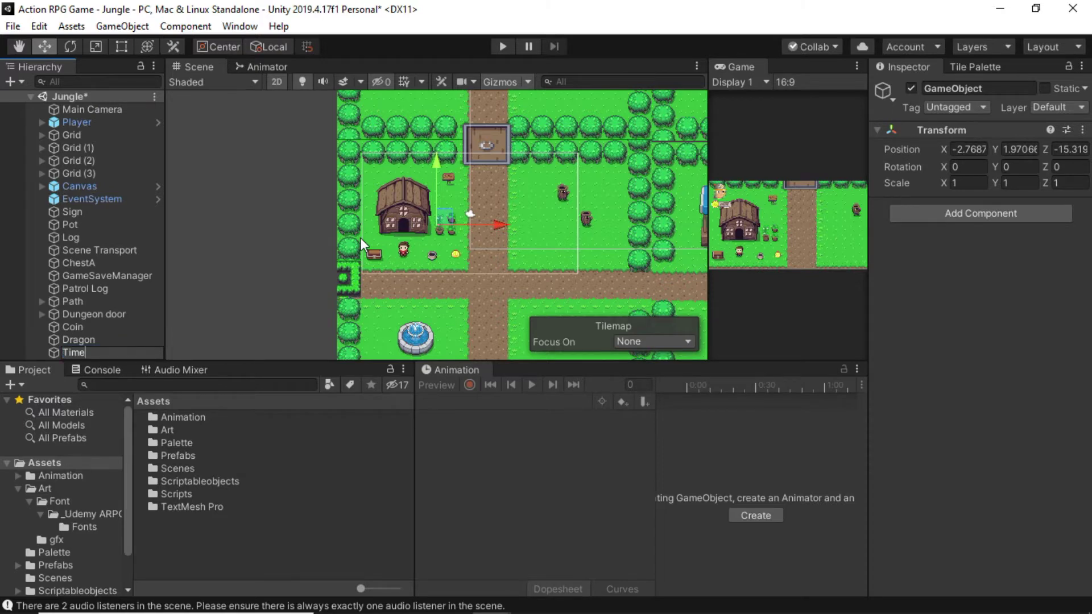
type("line Mana")
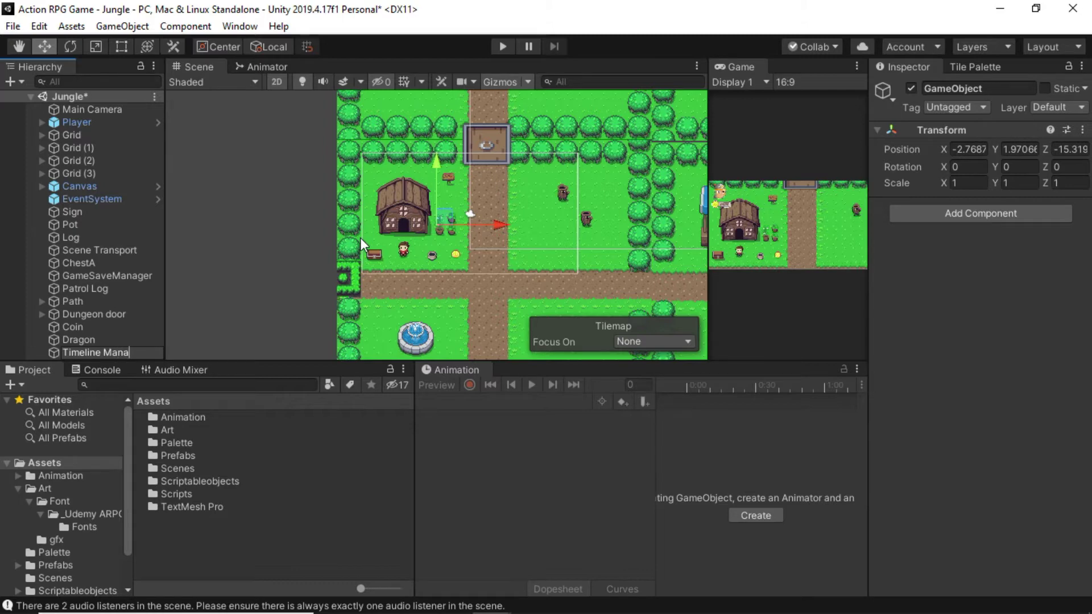
type("ger")
left_click(66, 339)
Add a Playable Director component to the Timeline Manager object
left_click(80, 351)
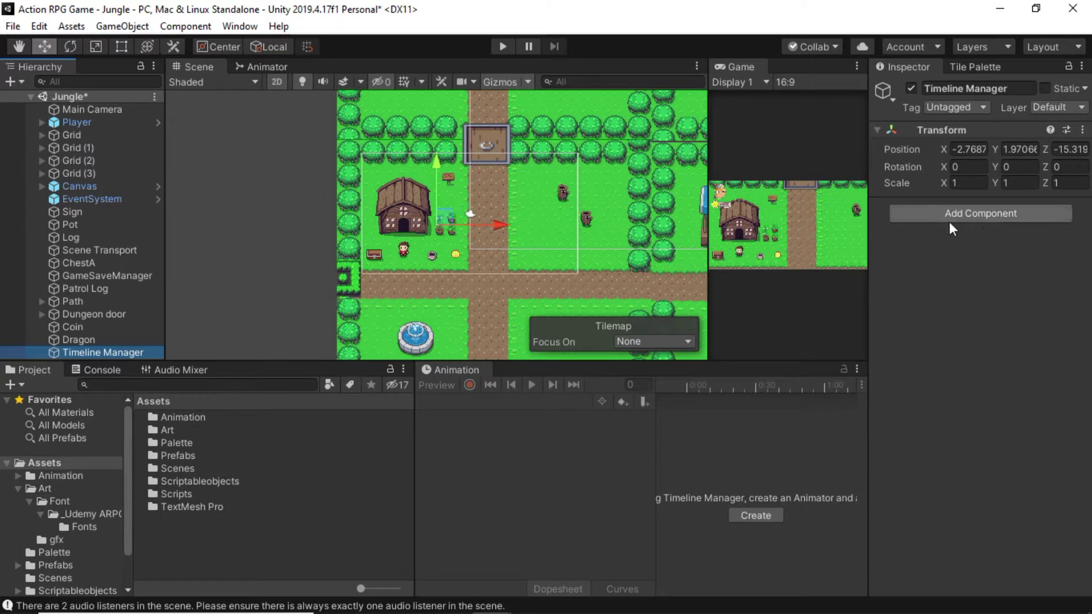
left_click(976, 212)
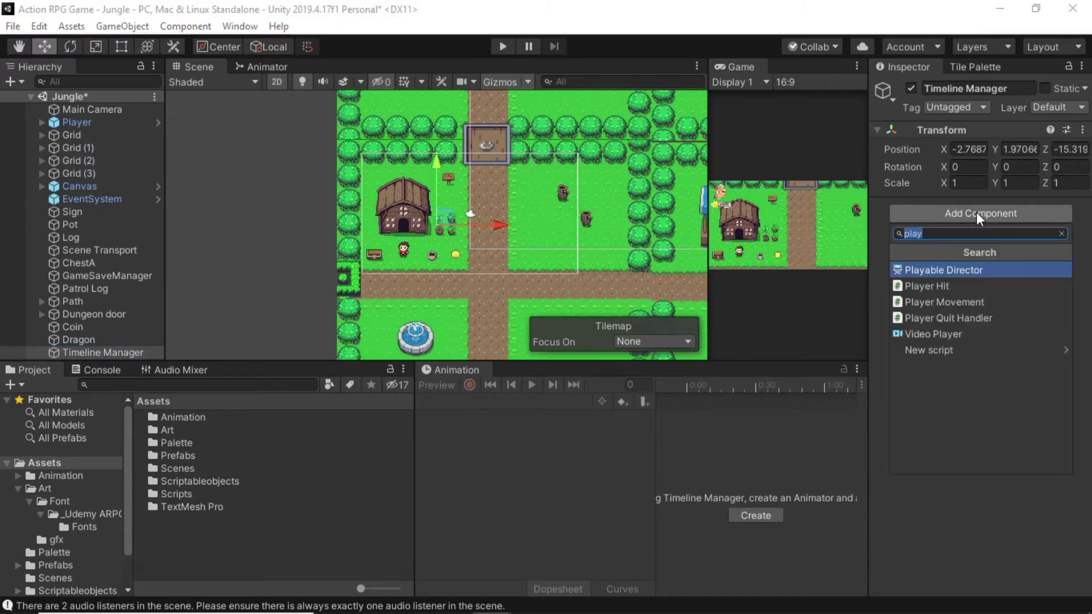
left_click(958, 272)
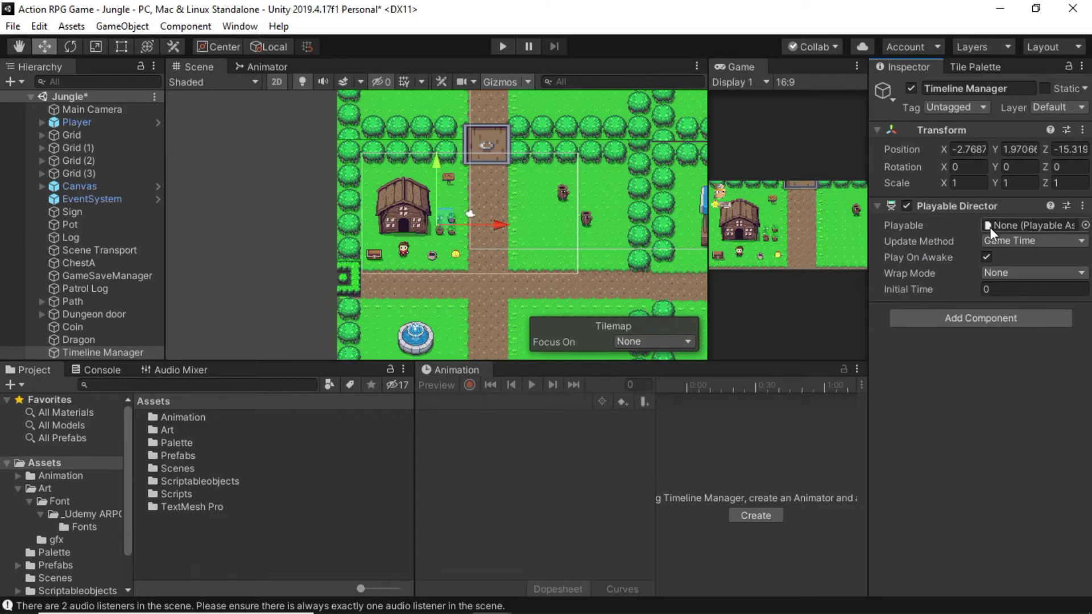
Create a new folder named Timeline in the project's Assets folder
left_click(218, 547)
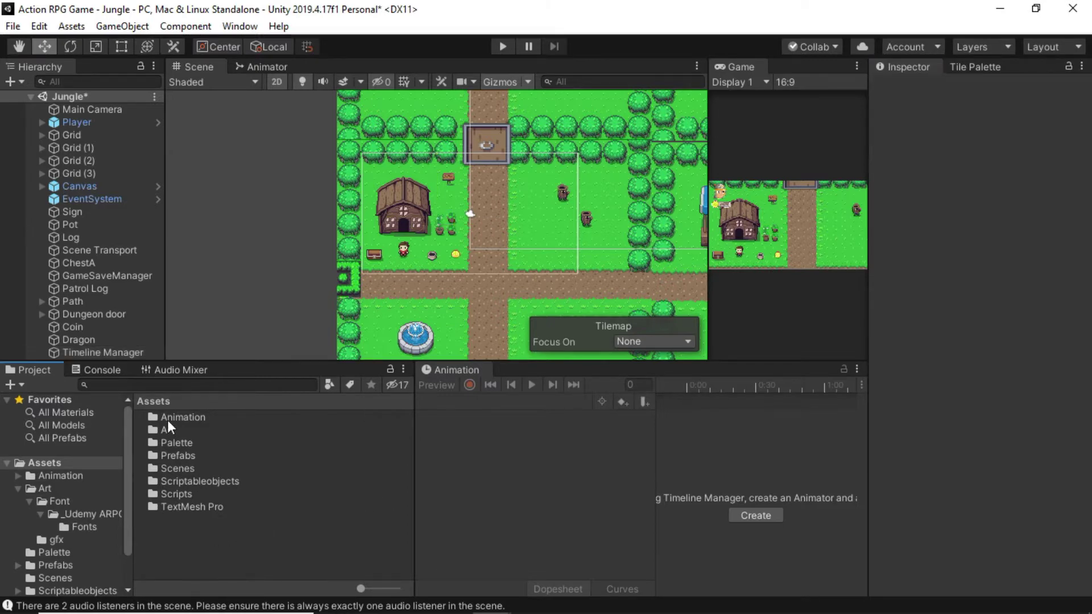
right_click(212, 534)
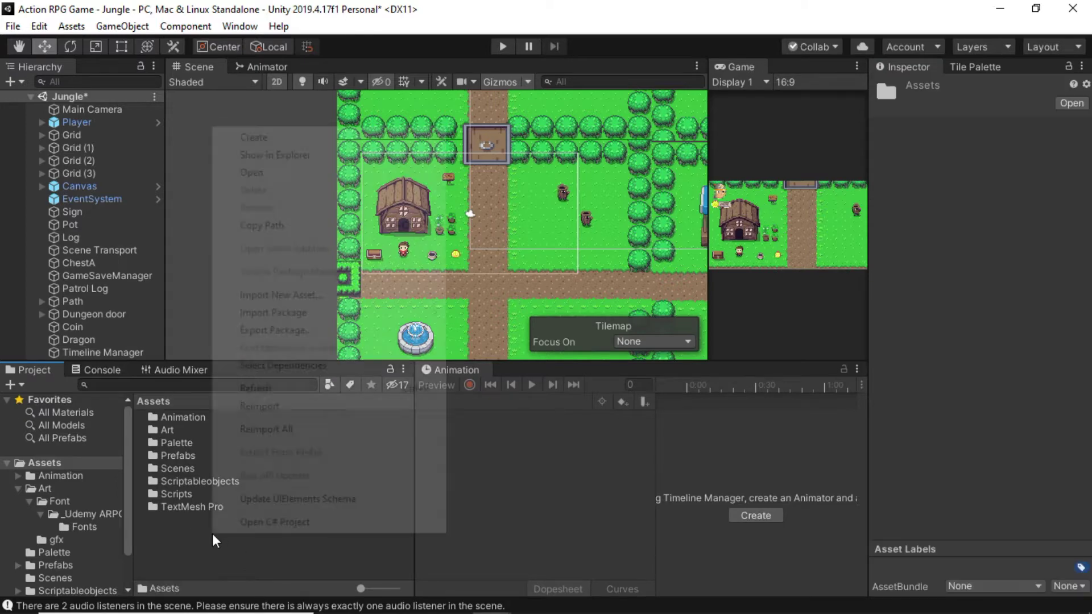
mouse_move(284, 140)
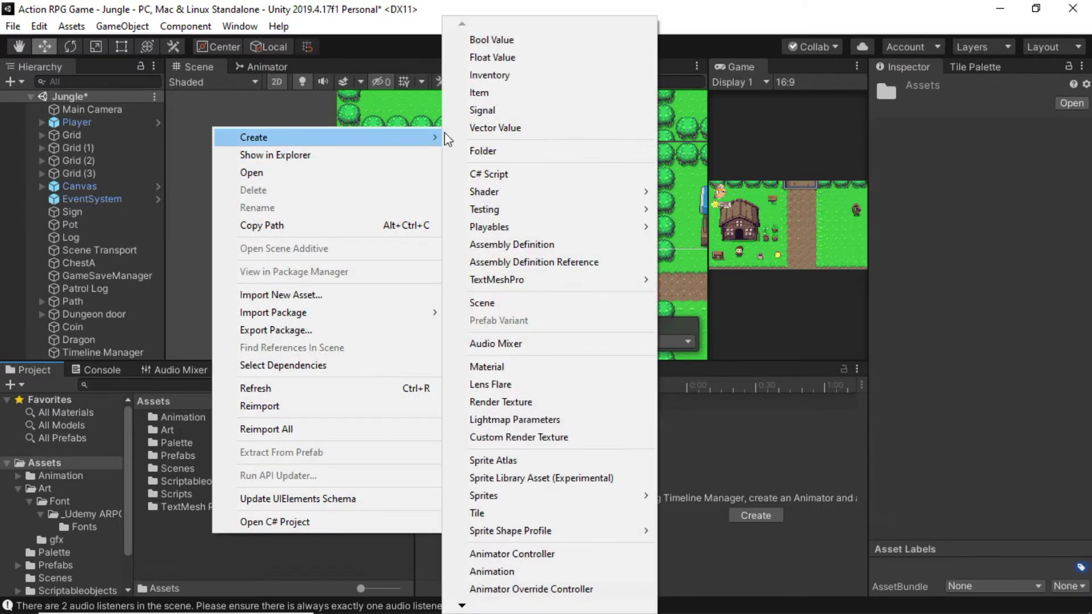
left_click(483, 151)
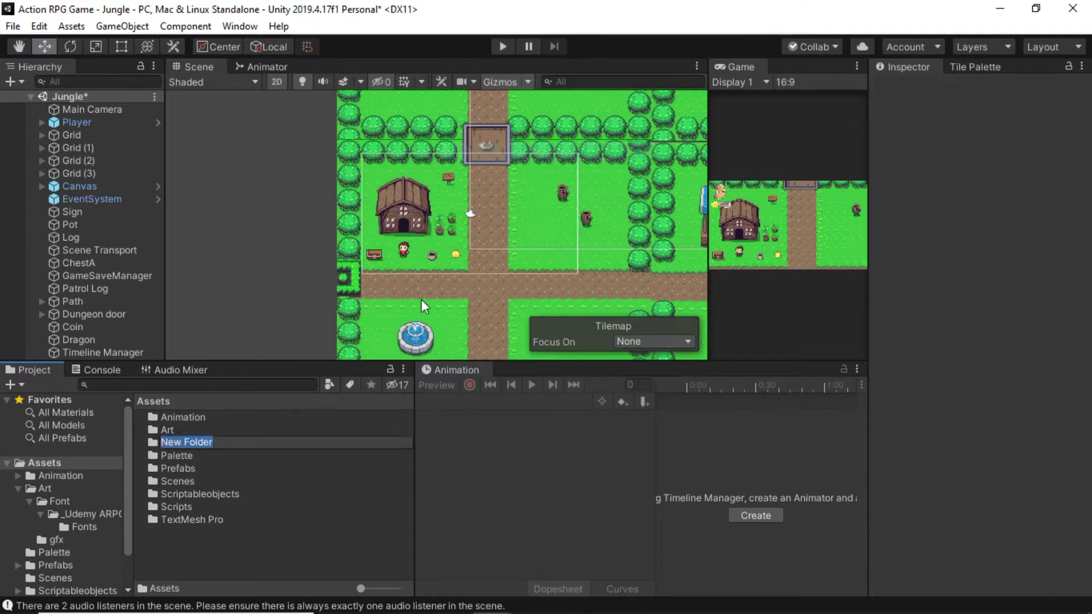
type("Tim")
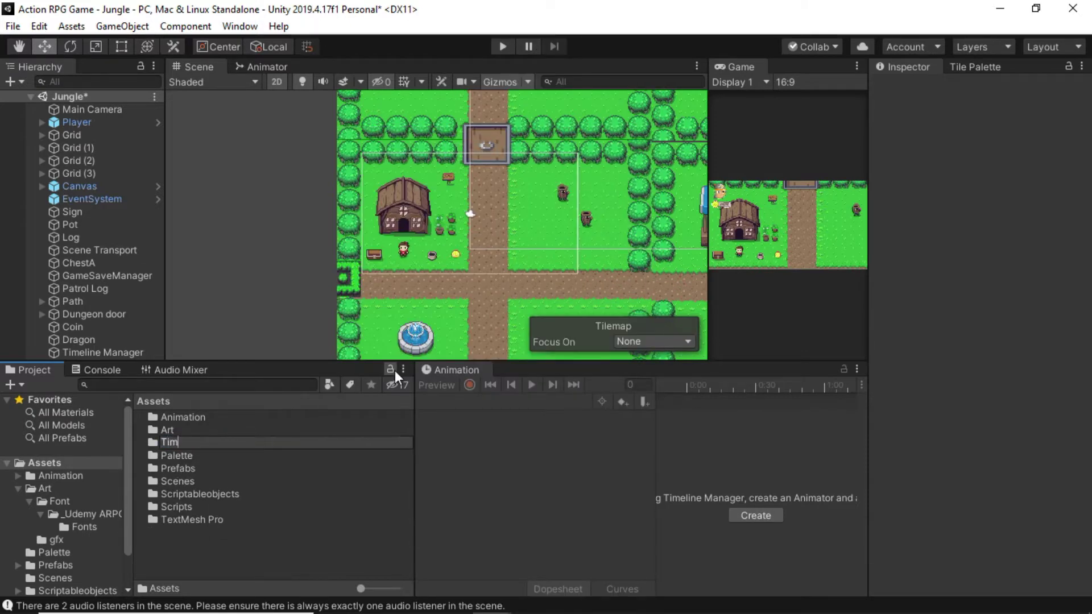
type("eline")
key("Return")
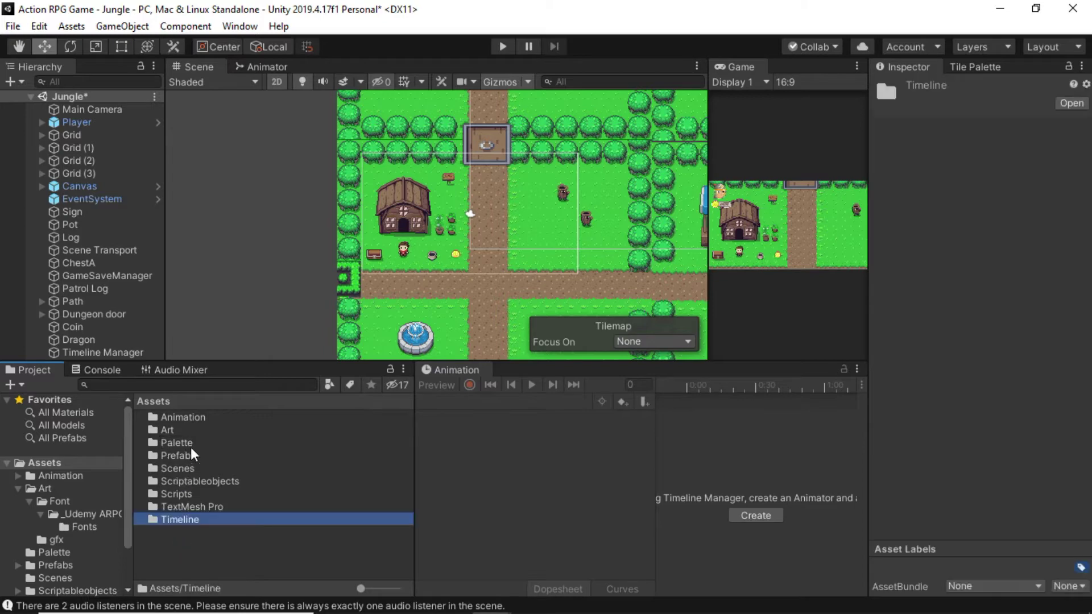
Create a Timeline asset named "Timeline cutScene" inside the Timeline folder
double_click(180, 519)
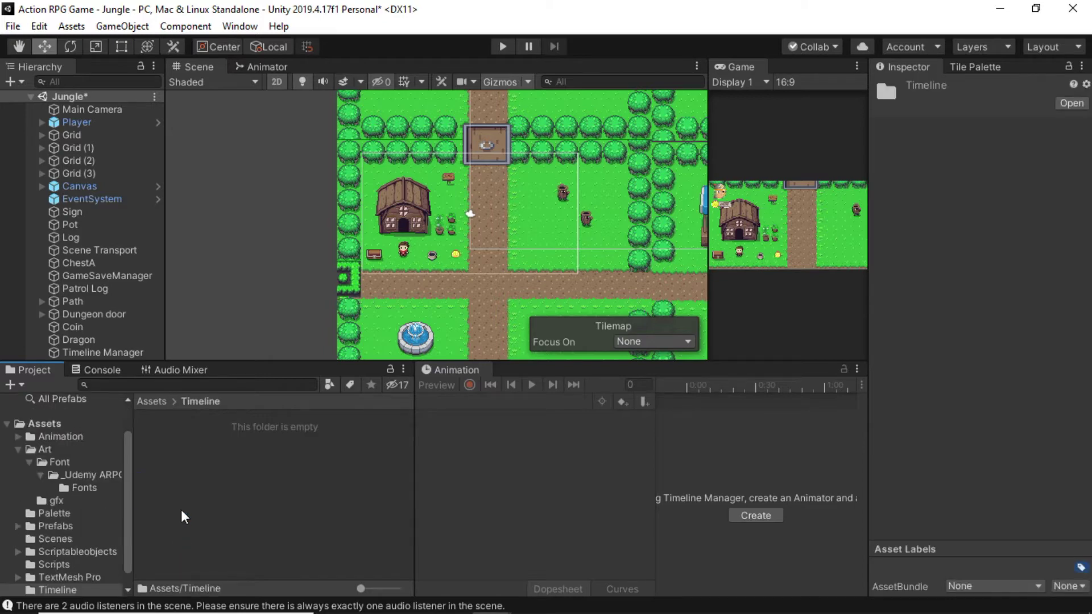
right_click(213, 483)
mouse_move(257, 110)
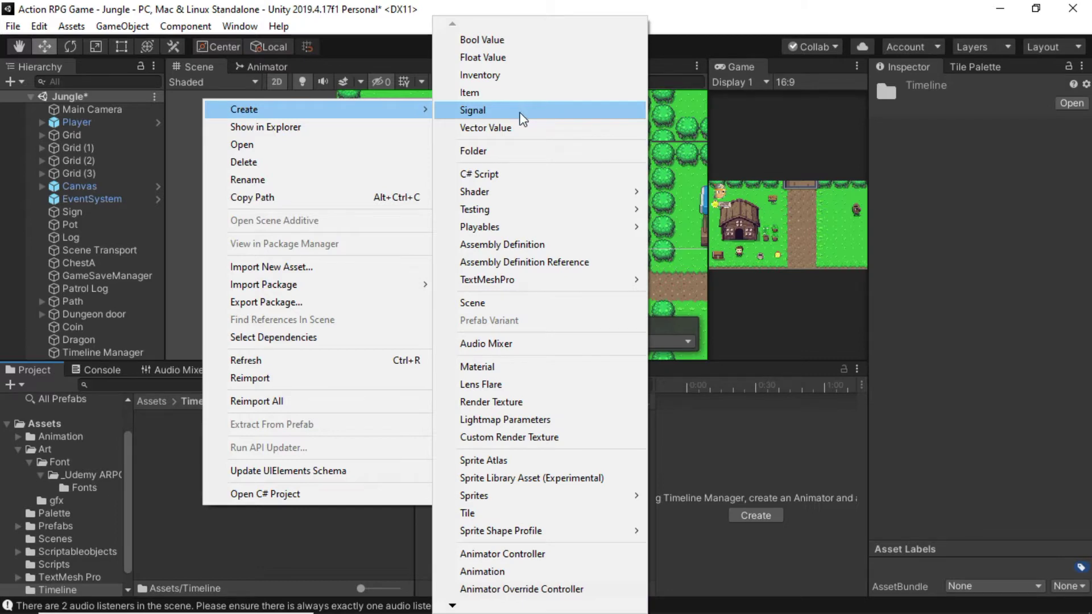
mouse_move(451, 606)
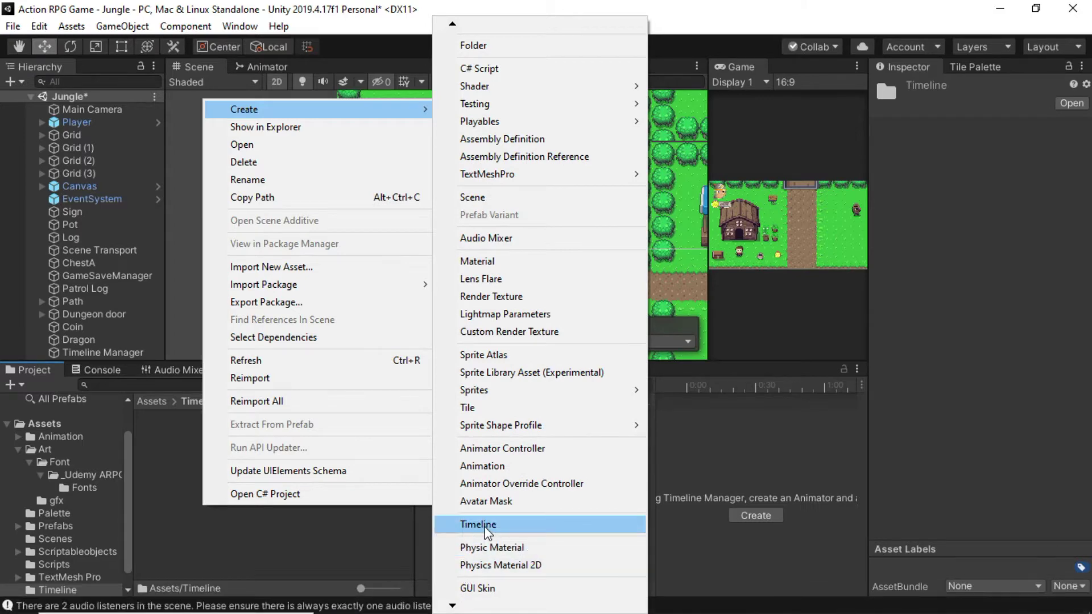
left_click(479, 524)
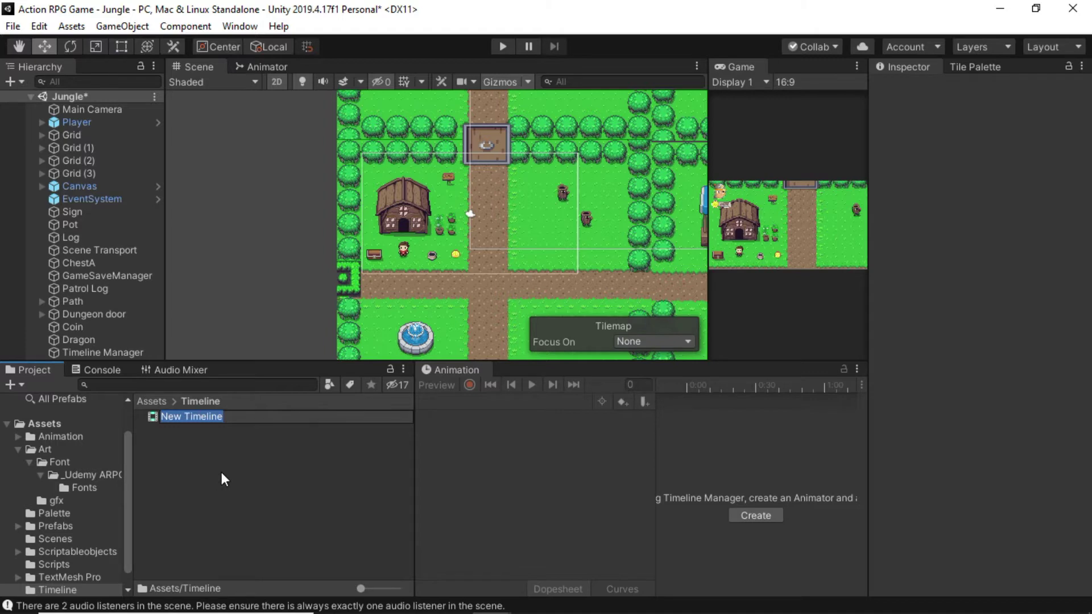
type("Timeline ")
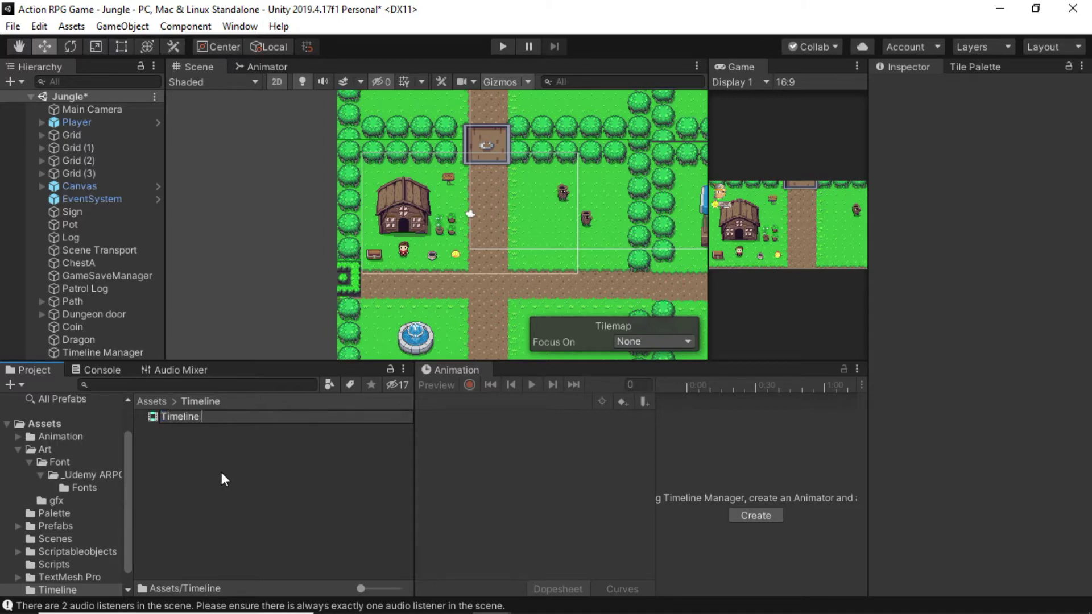
type("cut")
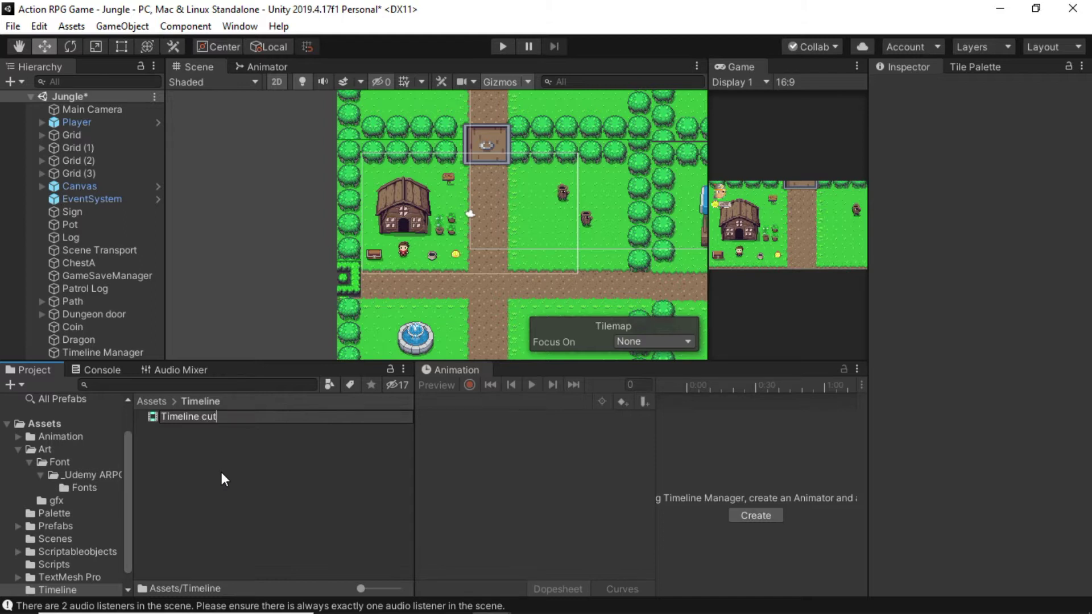
type("Scene")
key("Return")
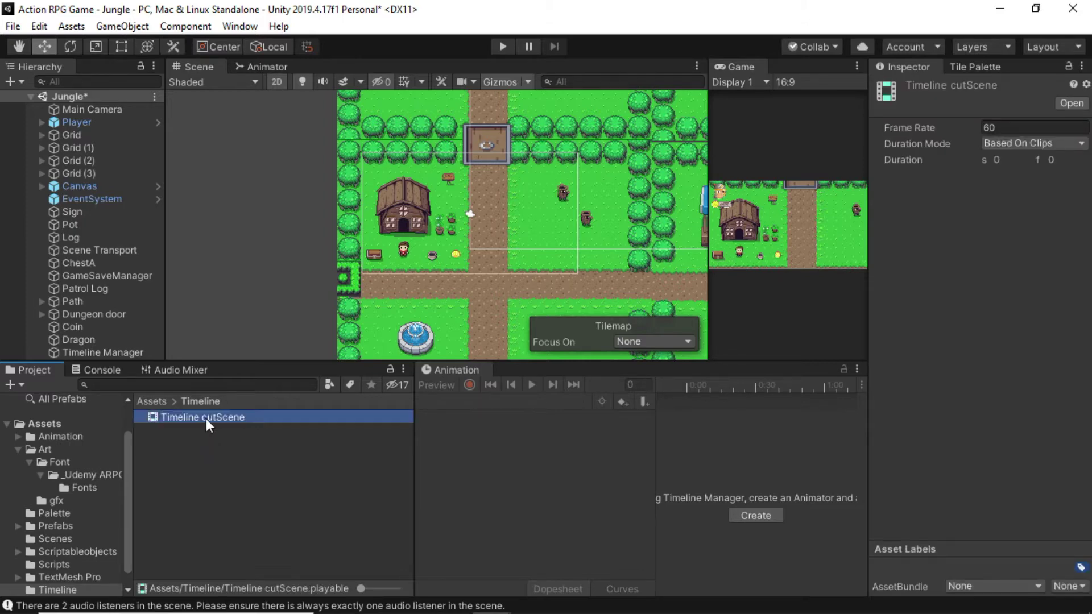
Assign the Timeline cutScene asset as the Playable of the Timeline Manager's Playable Director
right_click(206, 418)
left_click(219, 486)
left_click(98, 351)
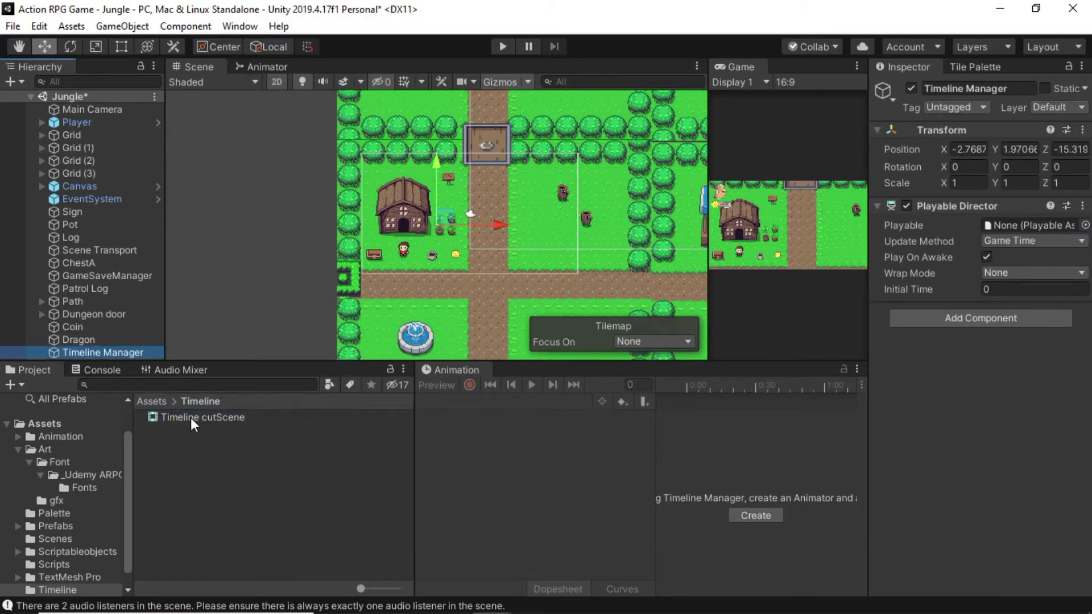
left_click_drag(190, 416, 1039, 223)
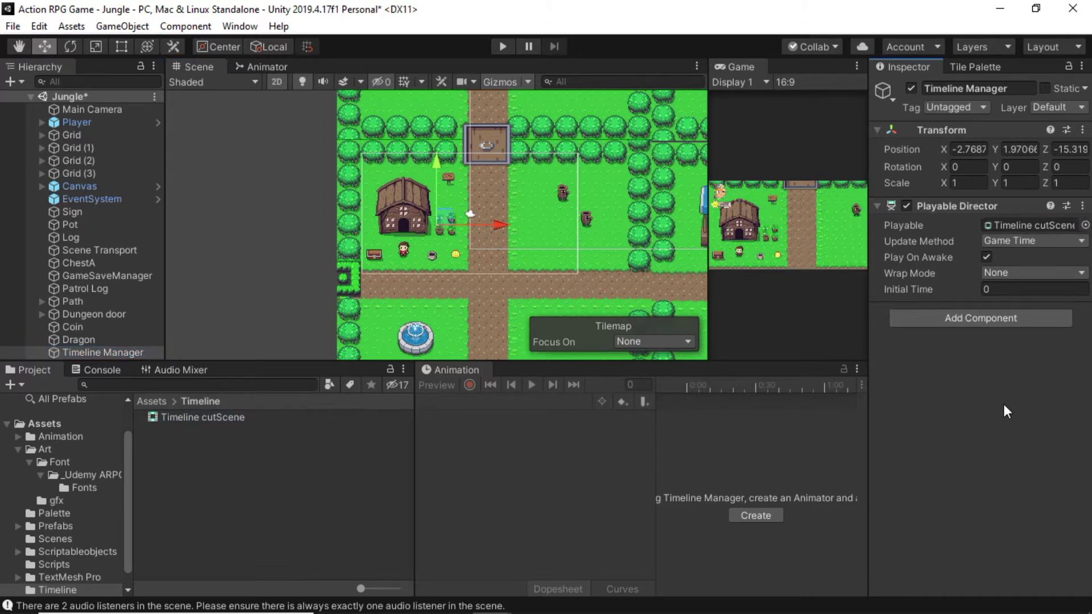
left_click(287, 479)
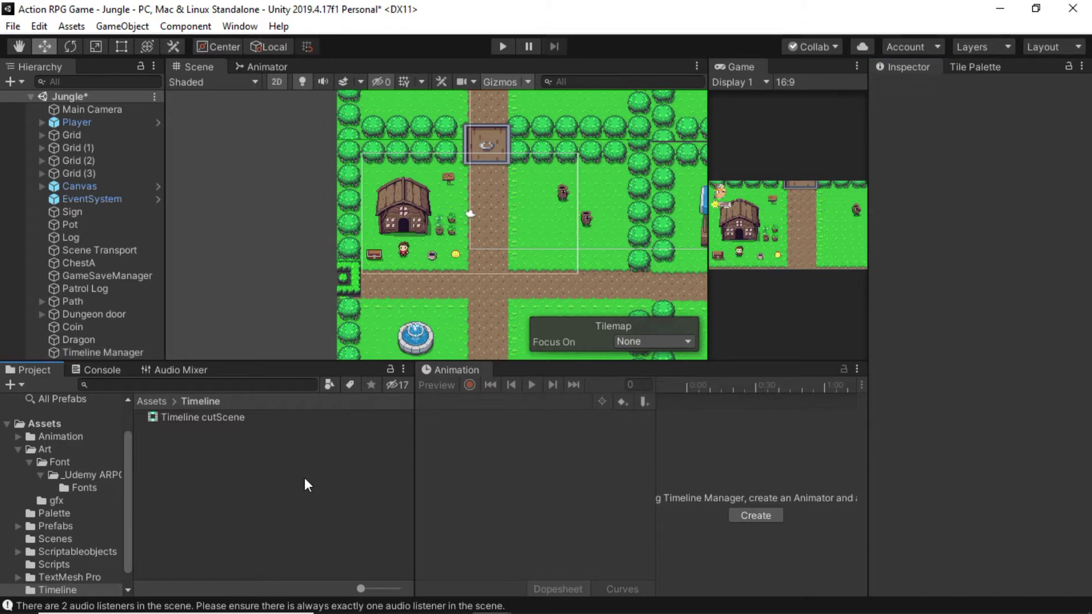
Open the Timeline window and dock it beside the Animation window
left_click(236, 28)
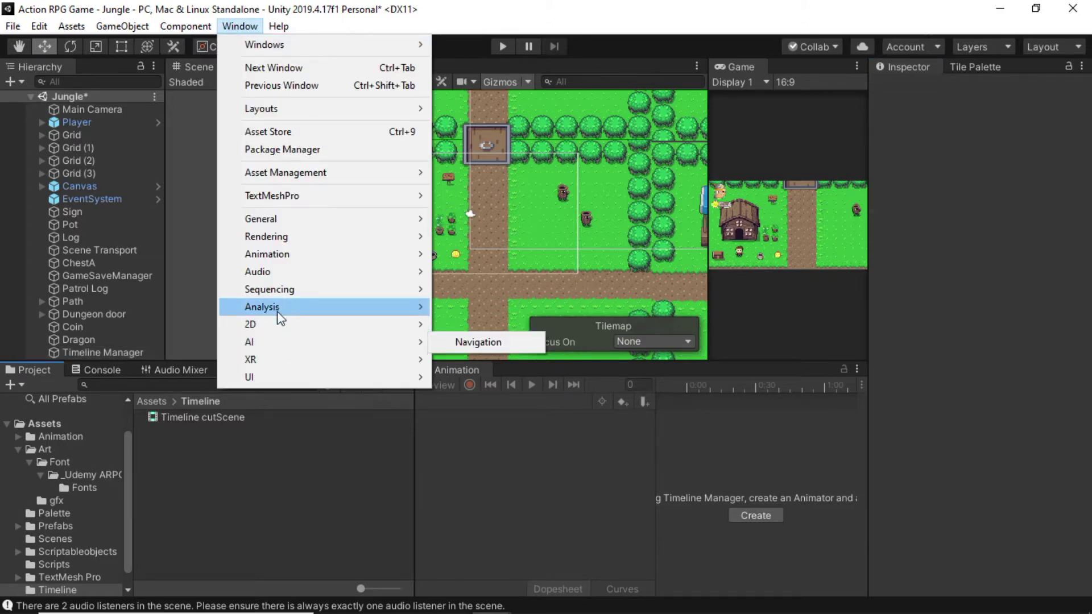
mouse_move(250, 291)
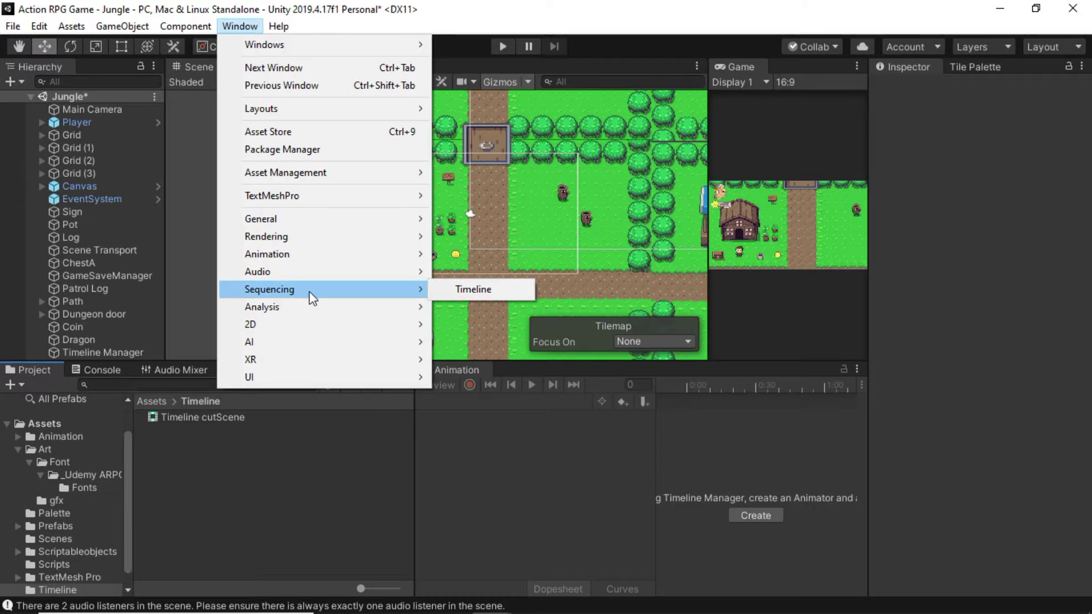
left_click(485, 290)
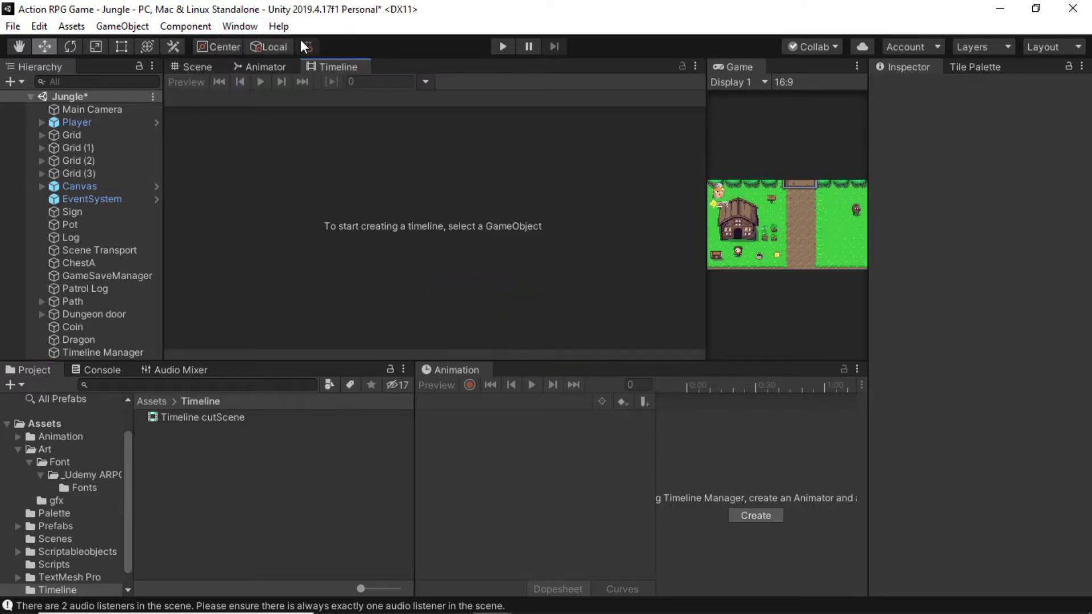
left_click_drag(326, 67, 515, 375)
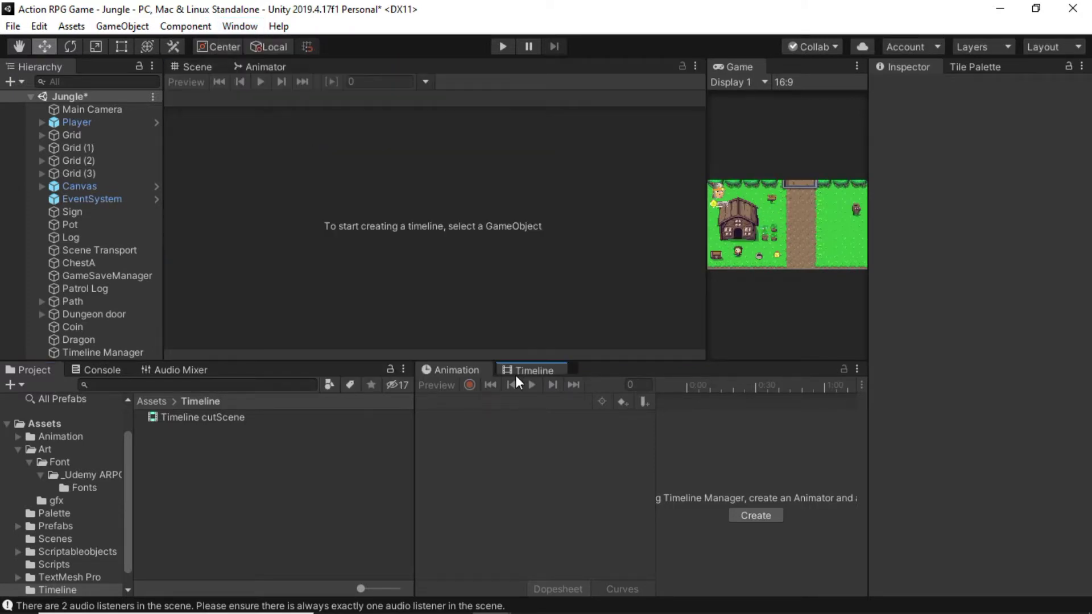
Add a Track Group to the Timeline Manager's cutscene timeline
scroll(547, 235, "down", 6)
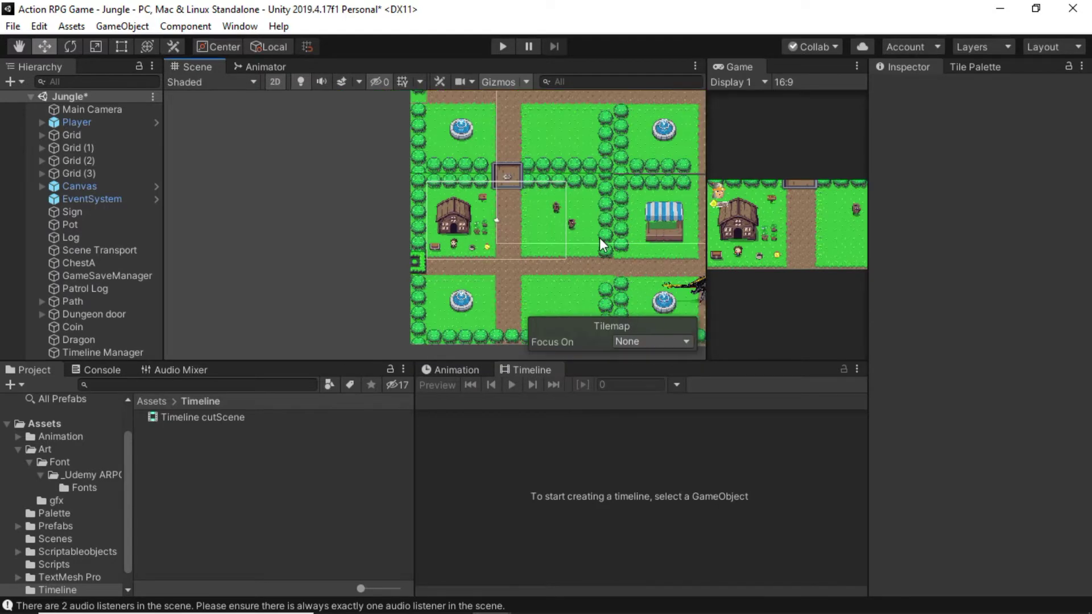
middle_click_drag(467, 239, 398, 243)
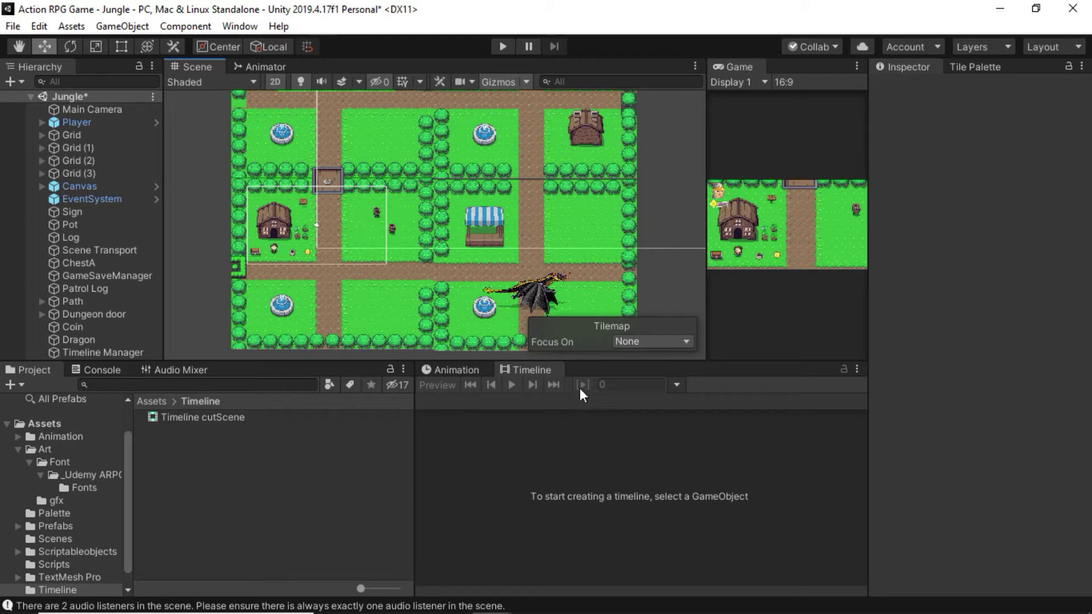
left_click(193, 418)
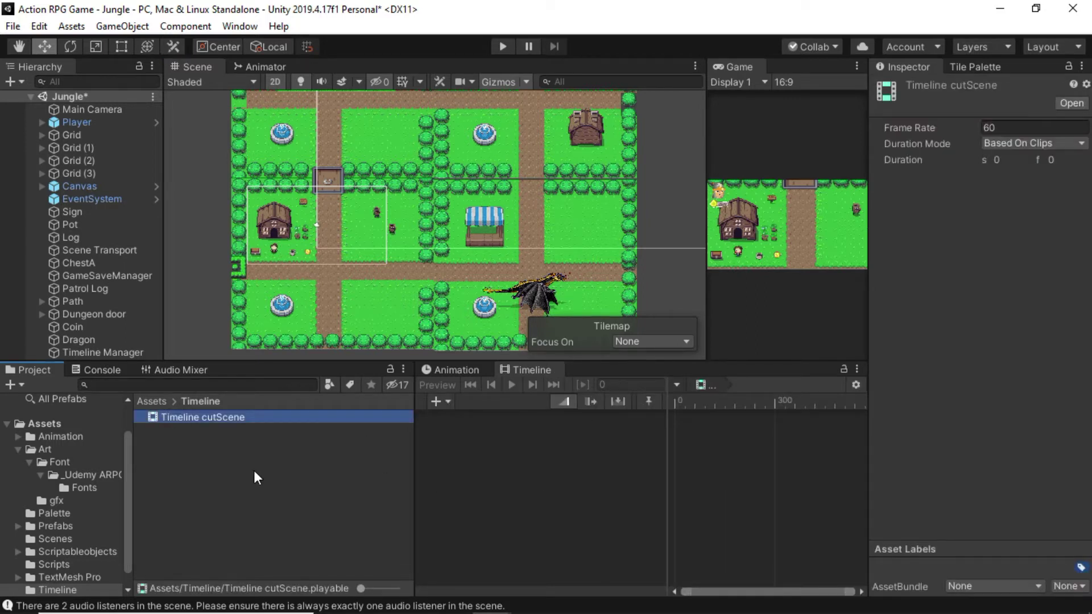
left_click(88, 352)
left_click(441, 402)
left_click(463, 420)
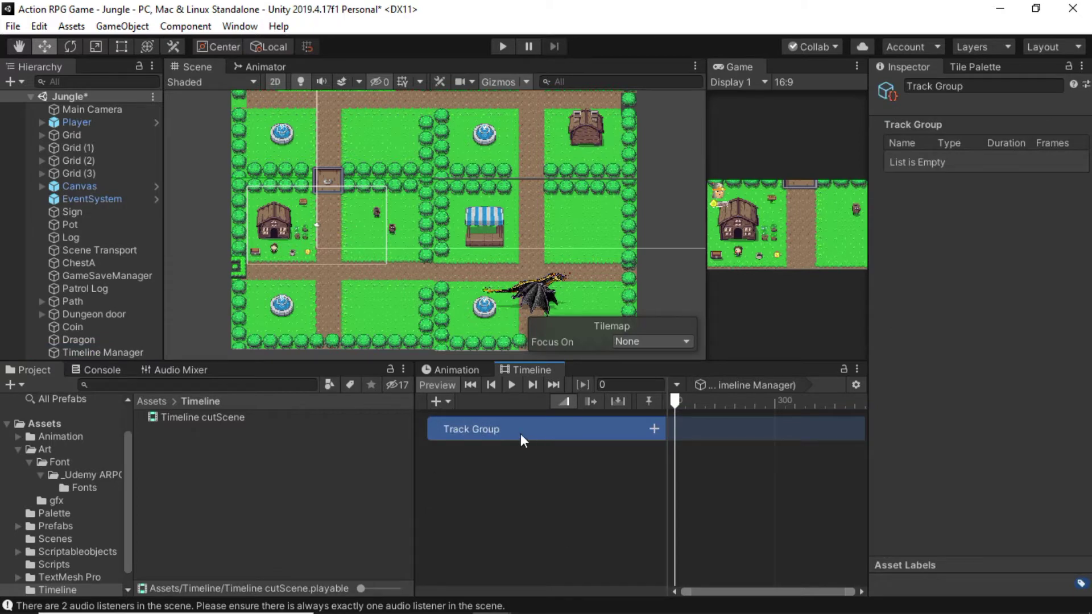
Rename the new track group in the cutscene timeline as "Player"
right_click(501, 430)
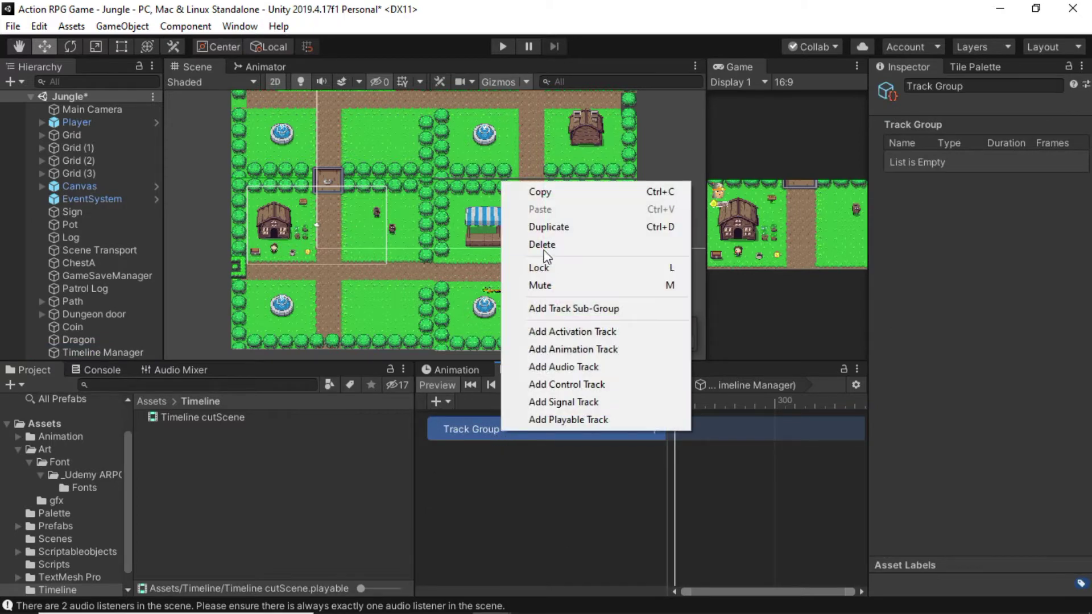
left_click(479, 435)
left_click(966, 86)
left_click(969, 86)
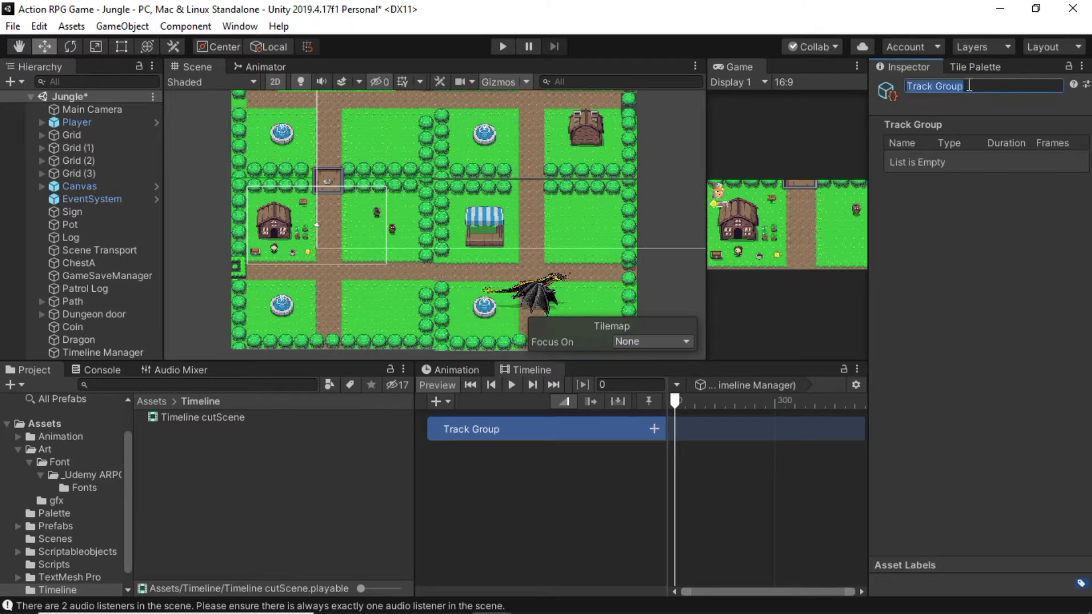
type("Player")
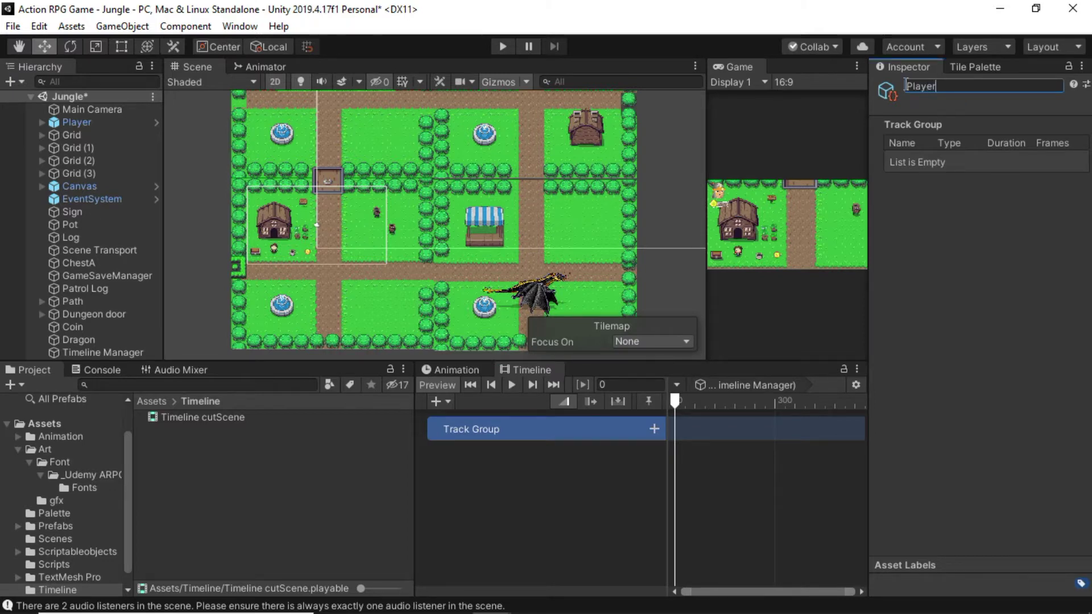
left_click(773, 238)
left_click(433, 402)
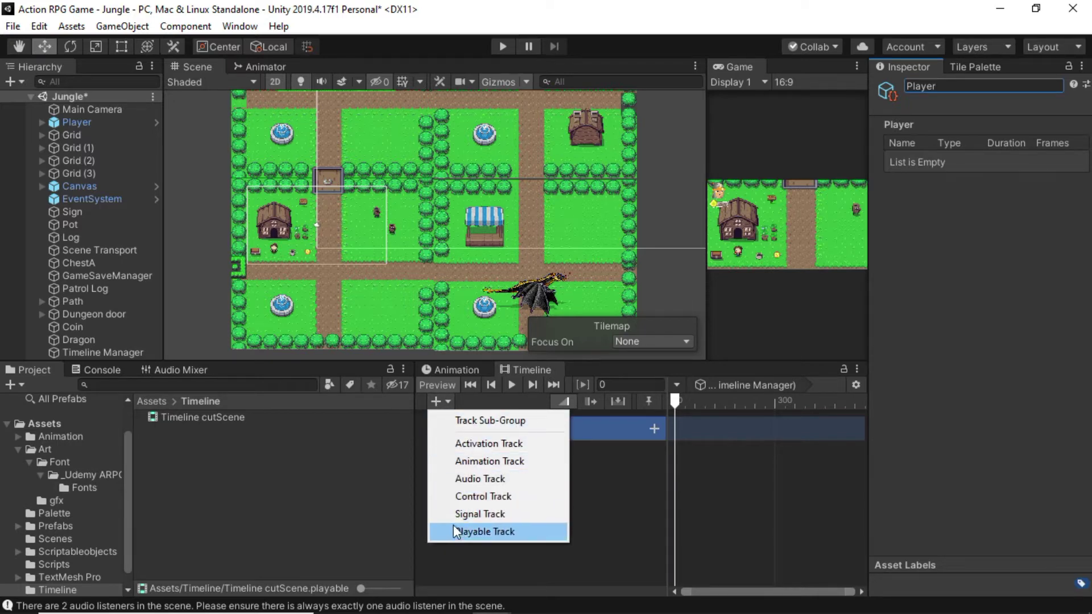
left_click(453, 565)
left_click(435, 401)
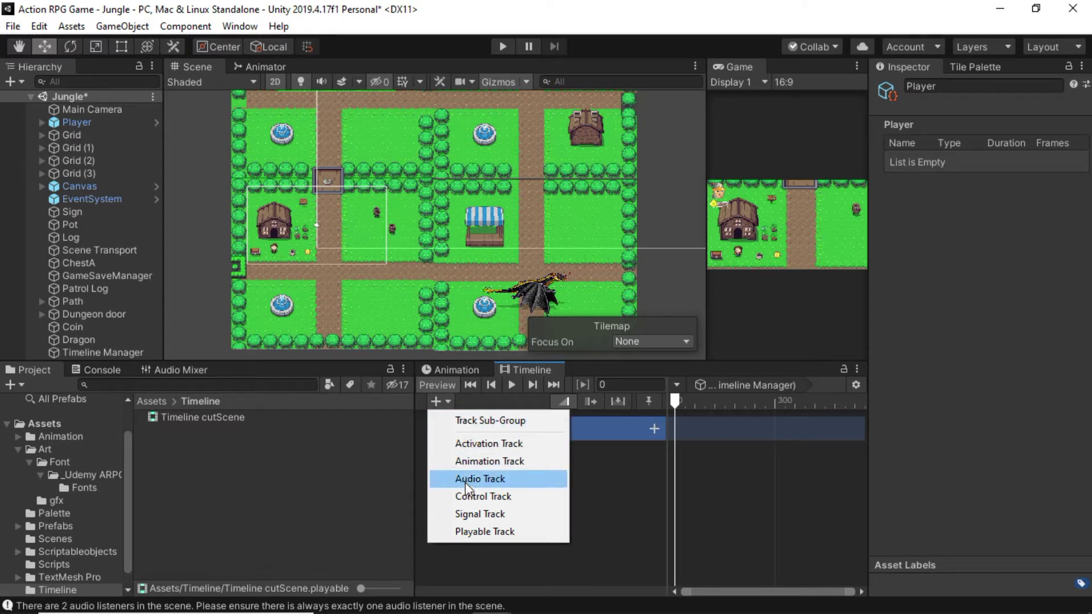
left_click(472, 541)
Add a second track group below the Player group and name it "Log1"
right_click(471, 539)
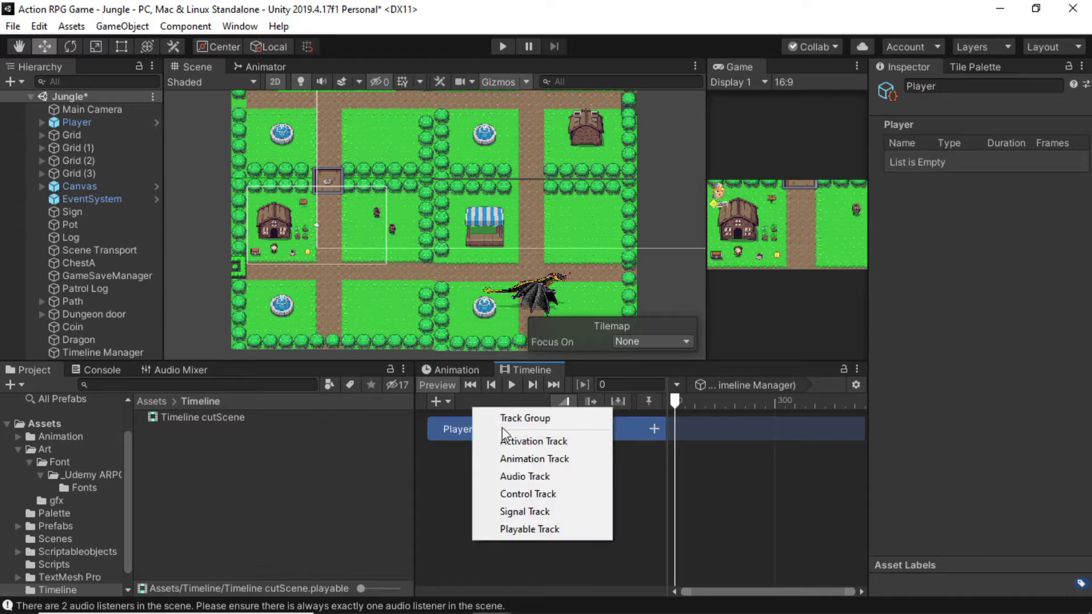
left_click(505, 419)
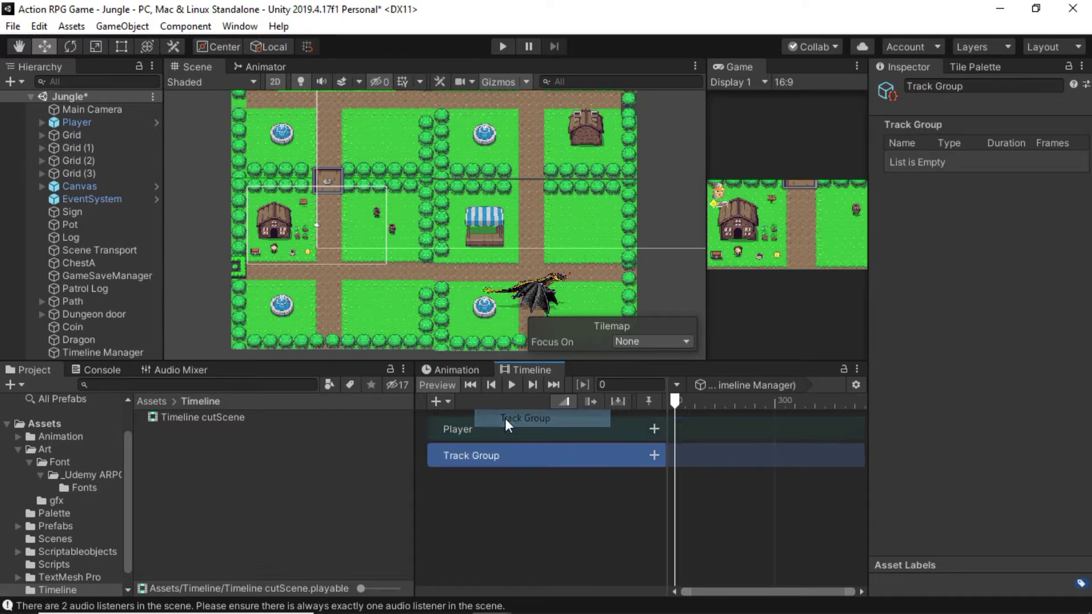
double_click(500, 460)
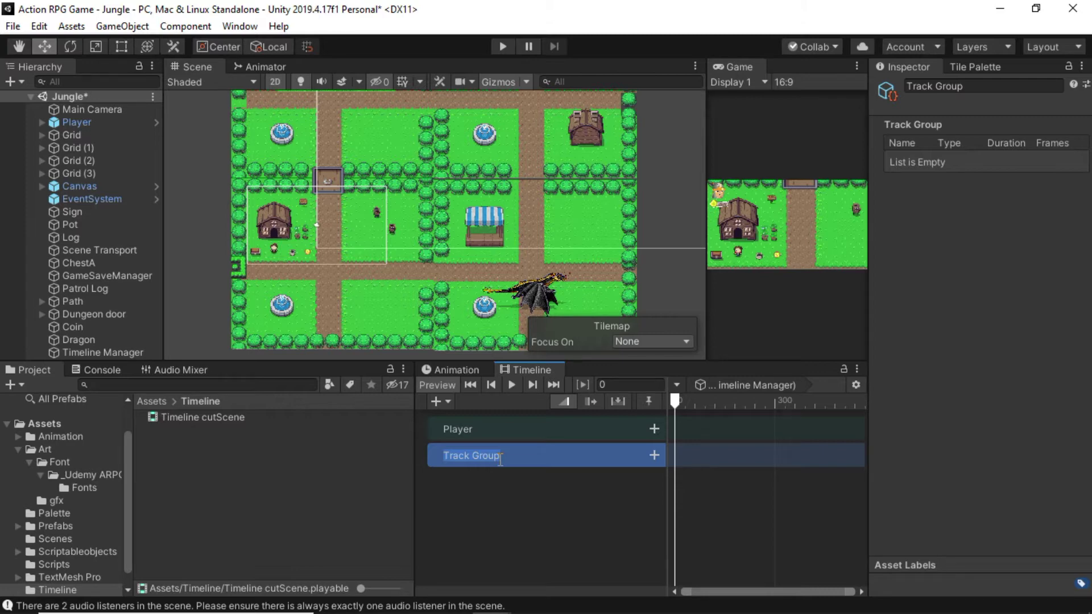
type("L")
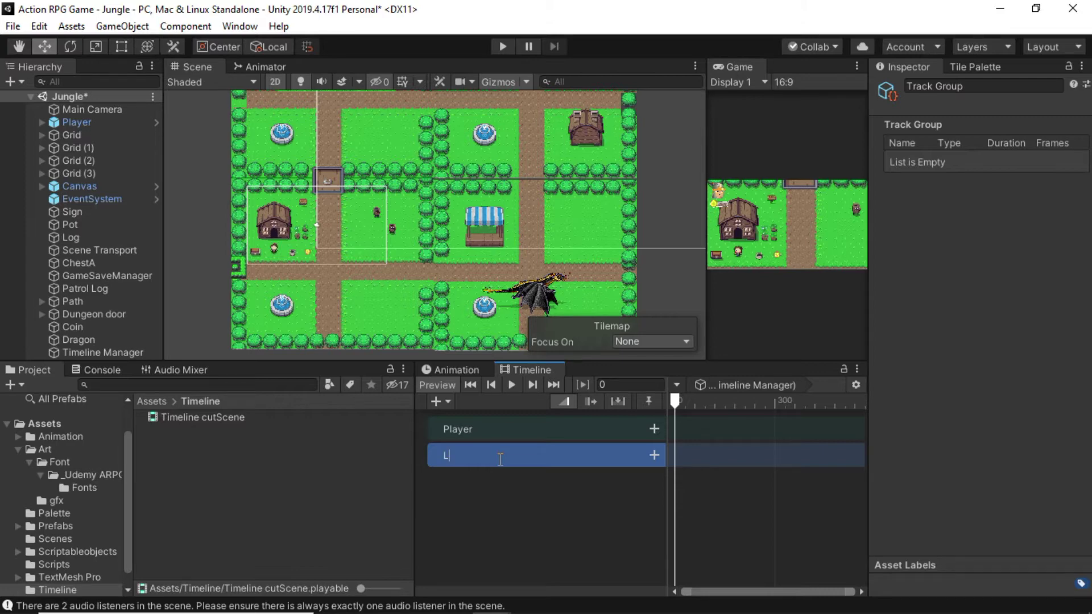
type("og1")
left_click(488, 490)
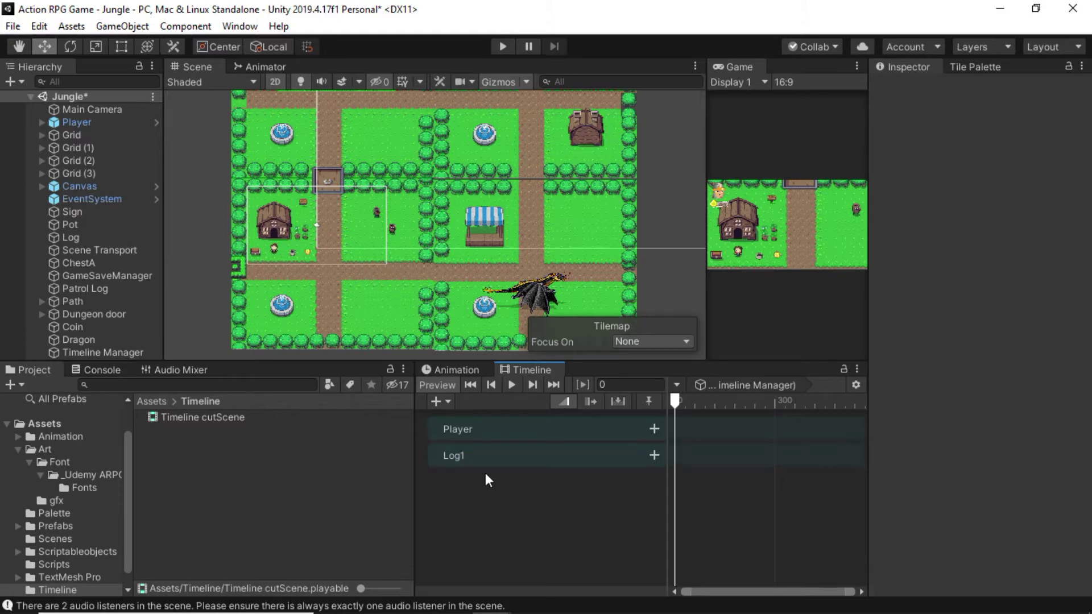
Add a third track group to the timeline and name it "Log 2"
right_click(483, 483)
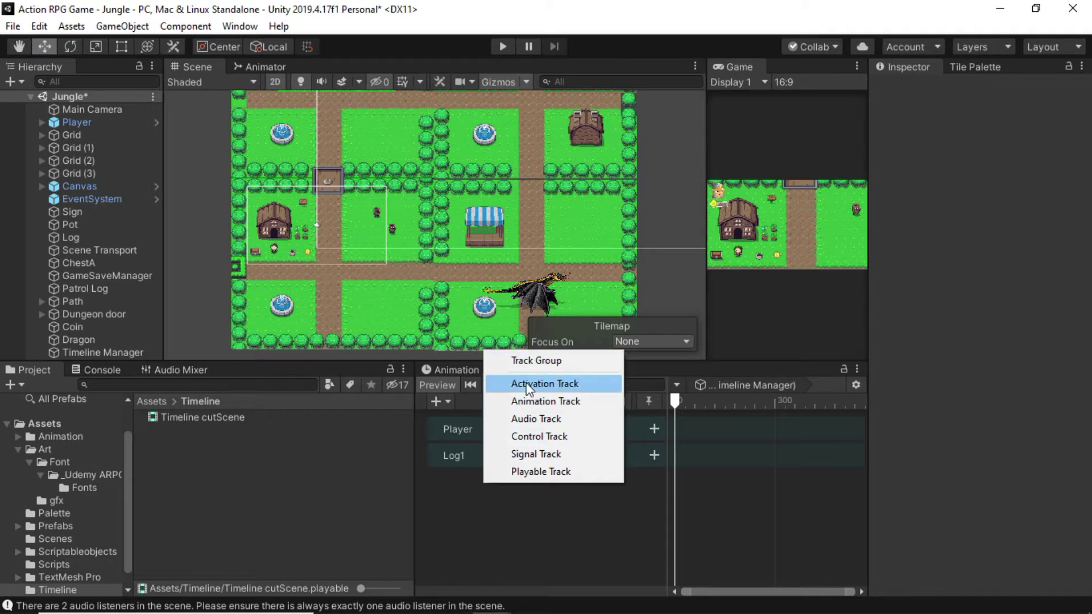
left_click(537, 360)
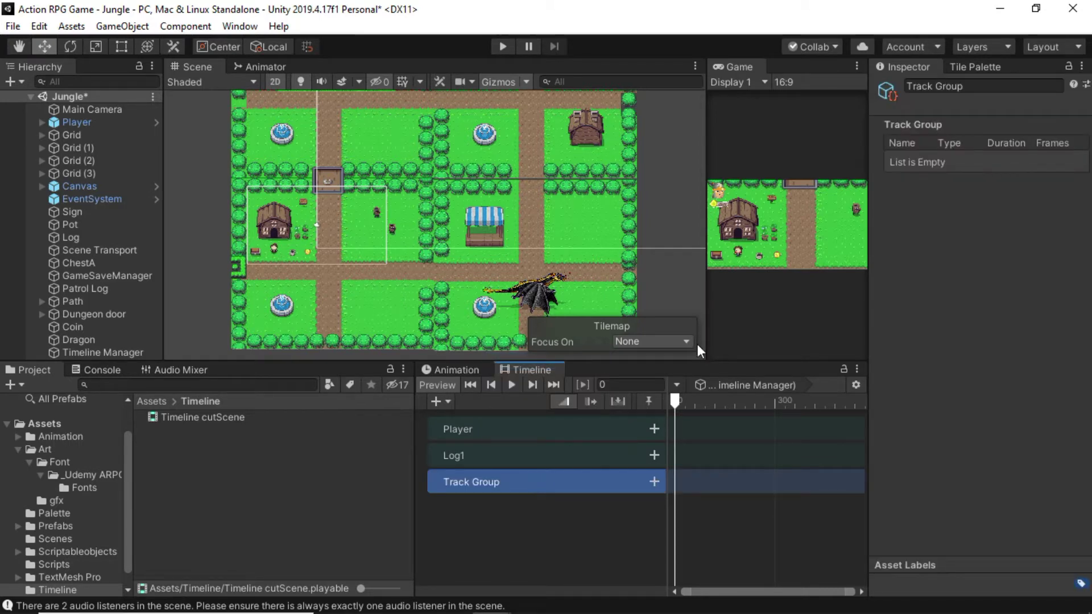
left_click(971, 86)
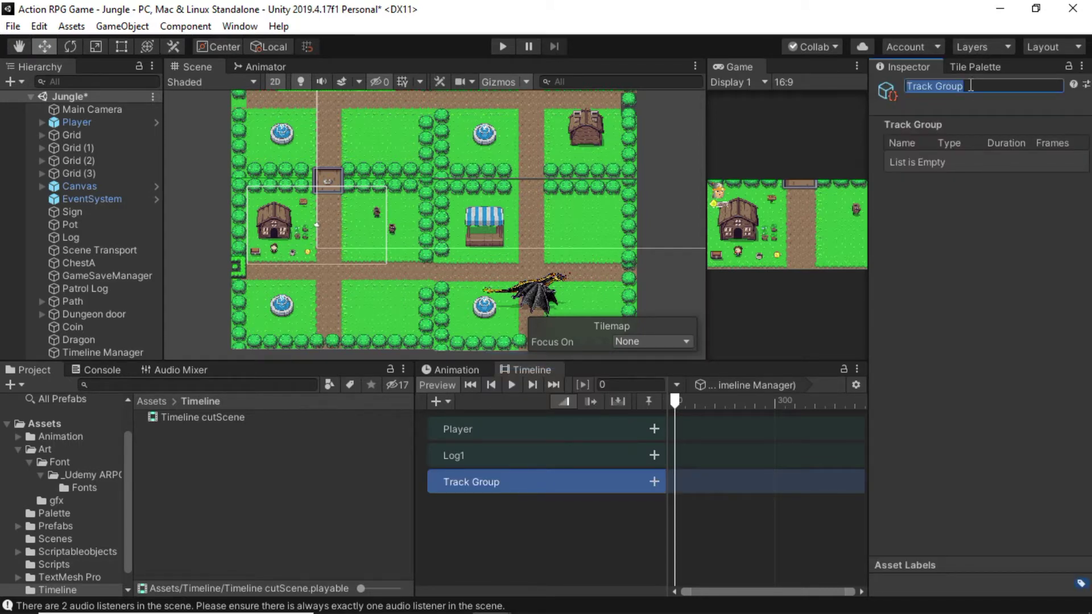
type("Log 2")
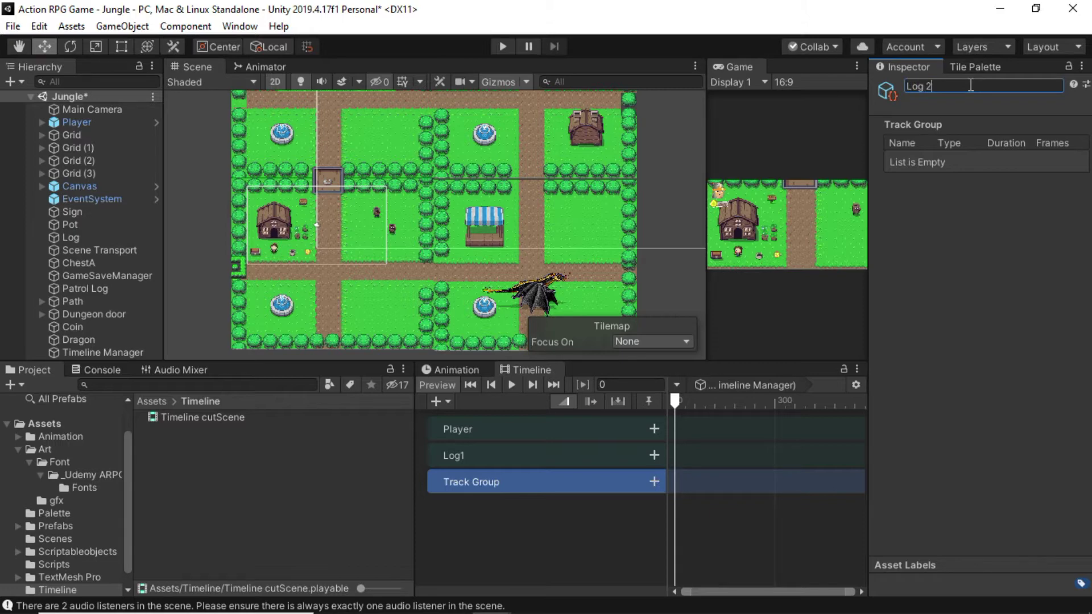
key("Return")
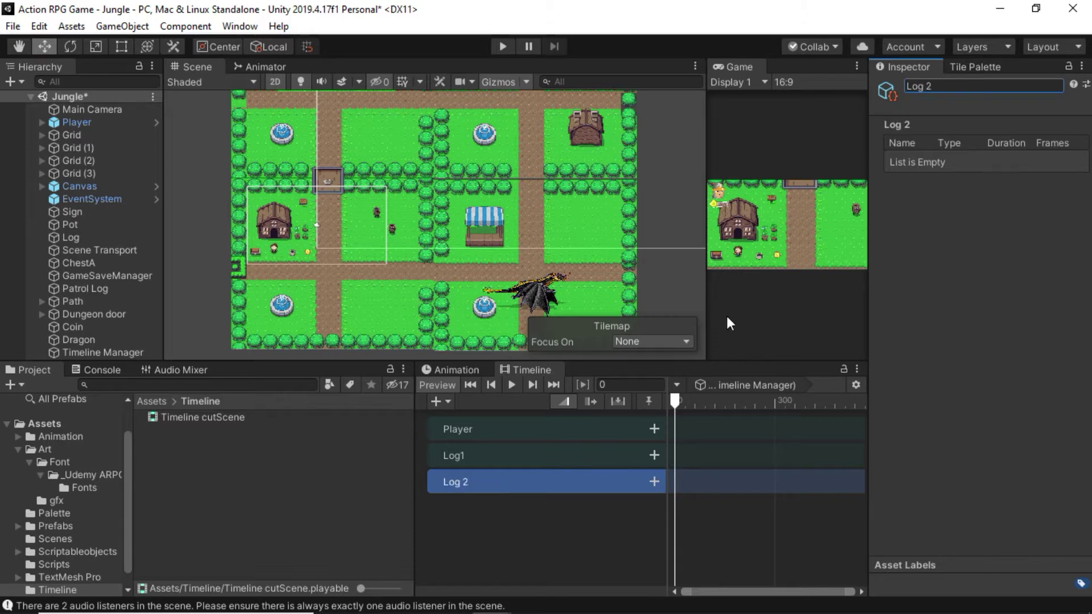
Add a track group below Log 2 and name it "Dragon"
right_click(568, 512)
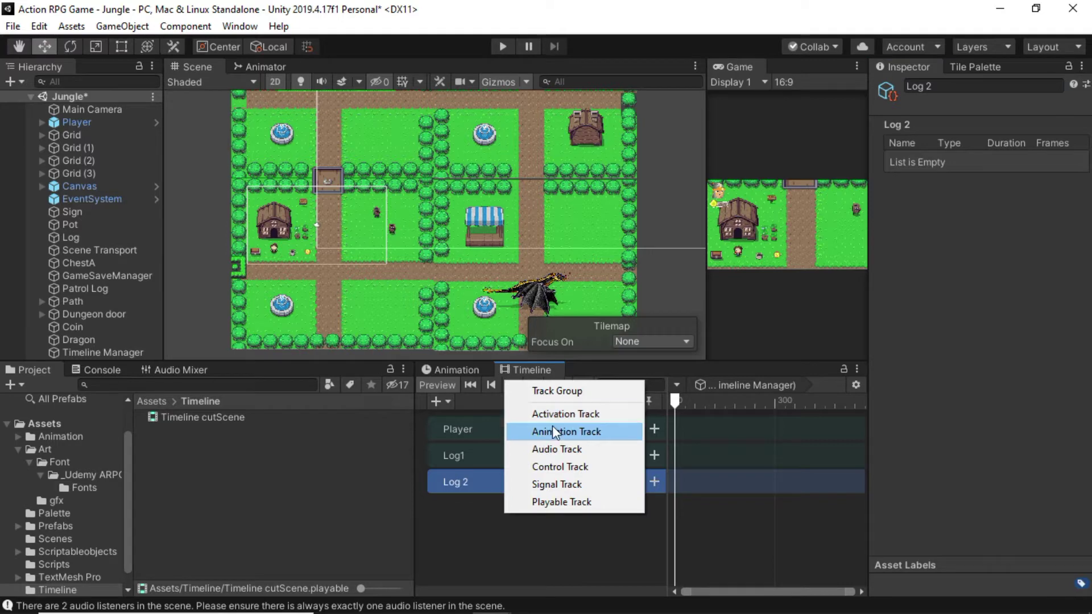
left_click(557, 391)
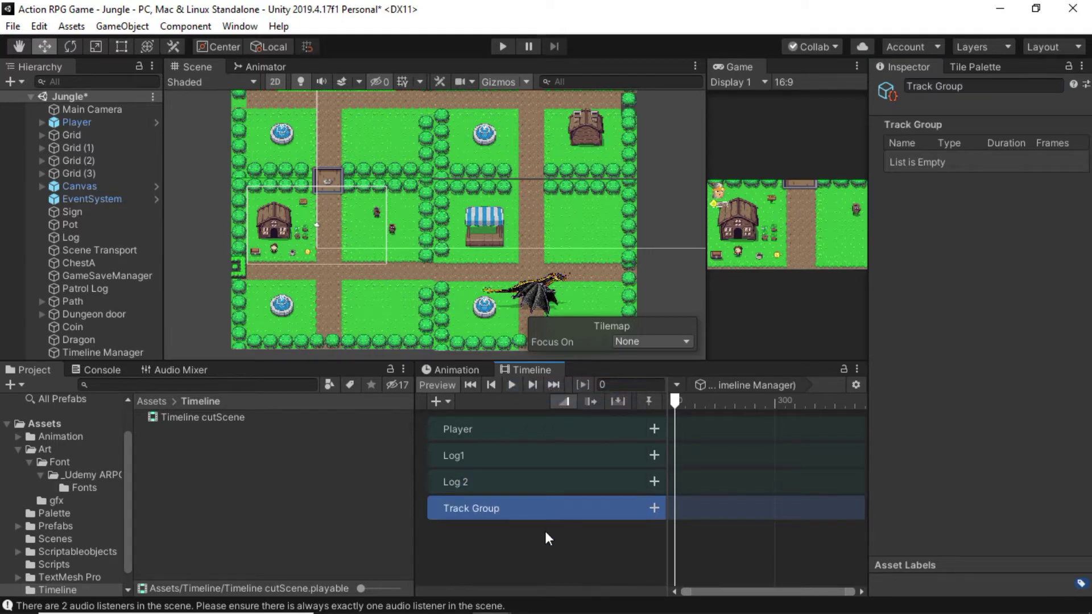
right_click(500, 507)
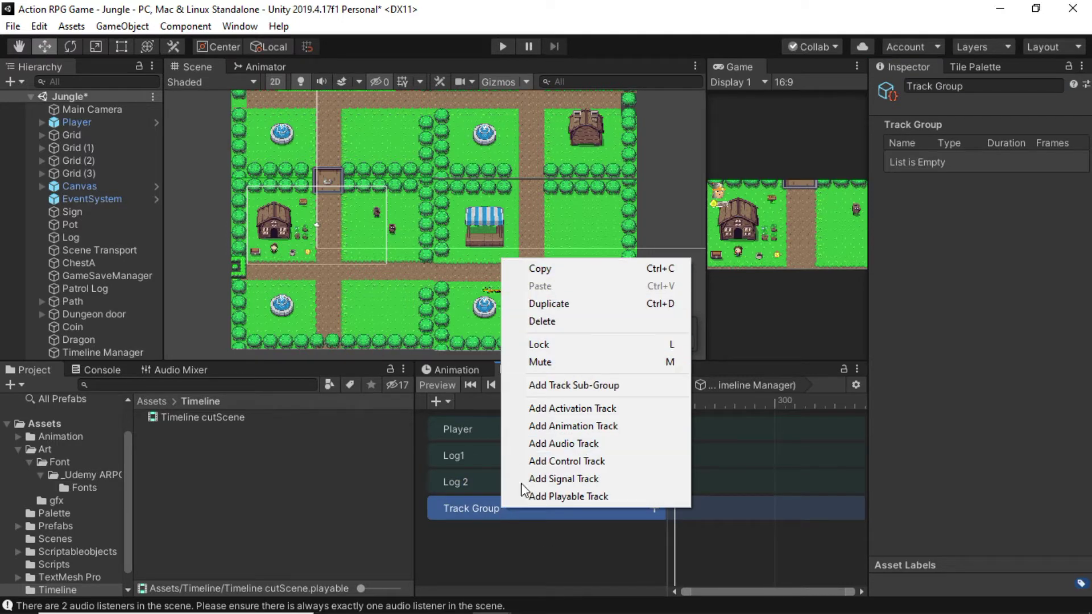
left_click(470, 523)
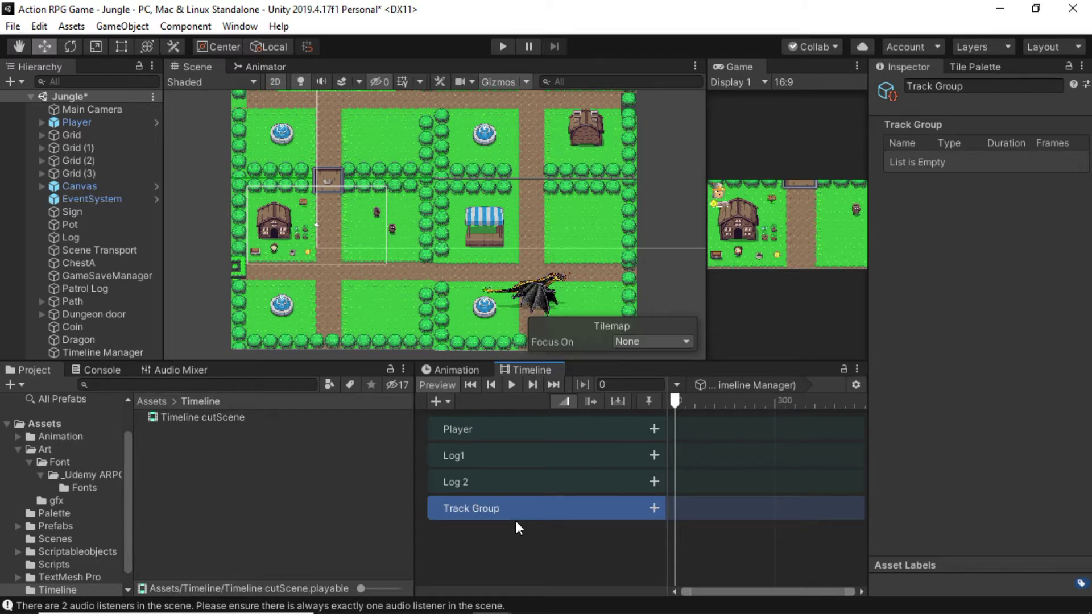
left_click(944, 87)
type("Dragon")
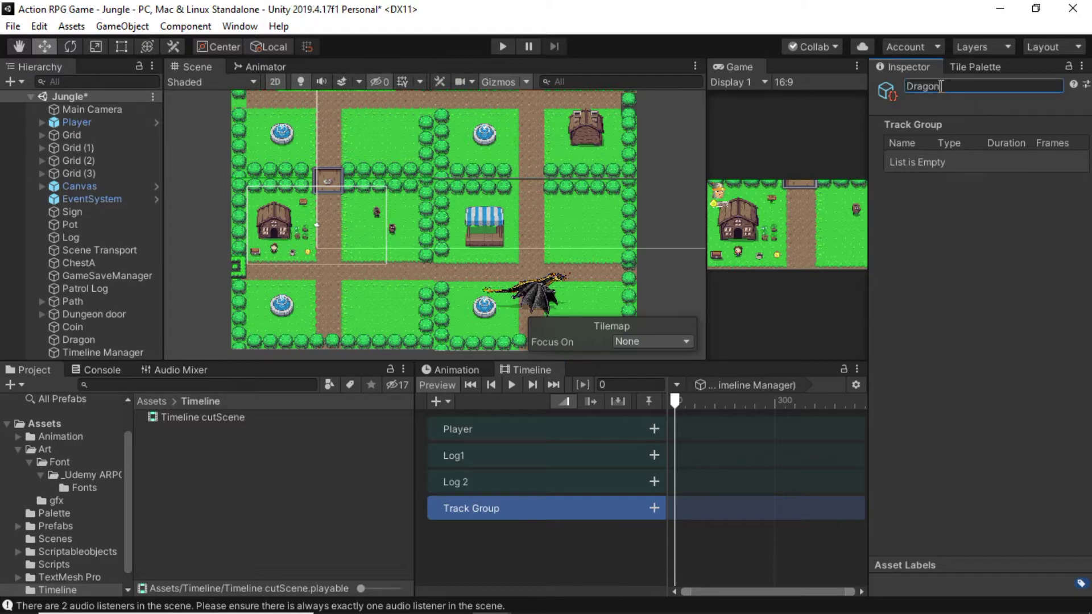
key("Return")
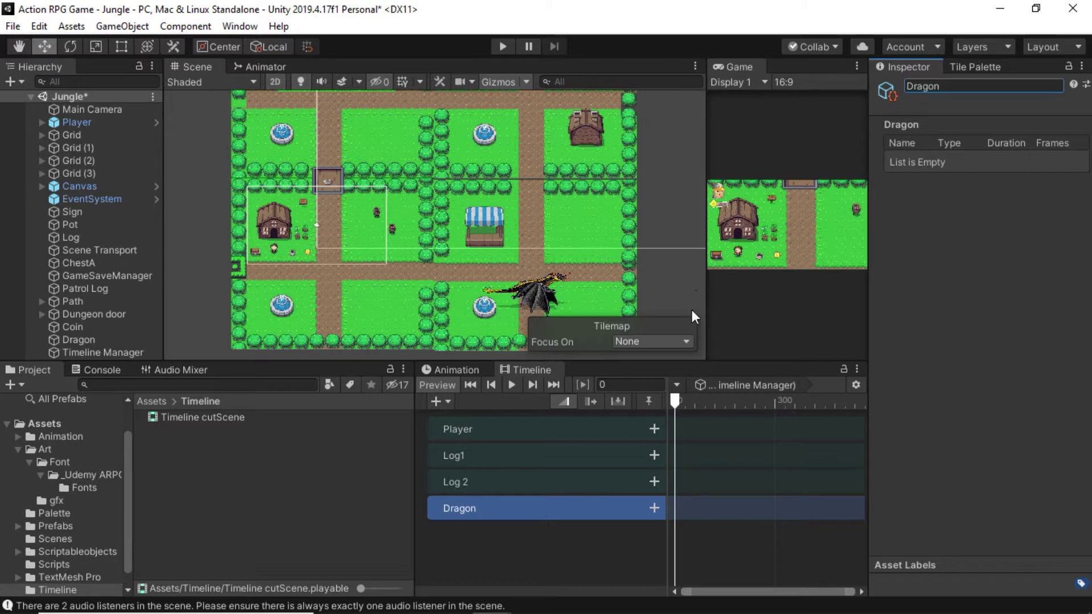
Add a track group below Dragon and name it "Camera"
right_click(503, 539)
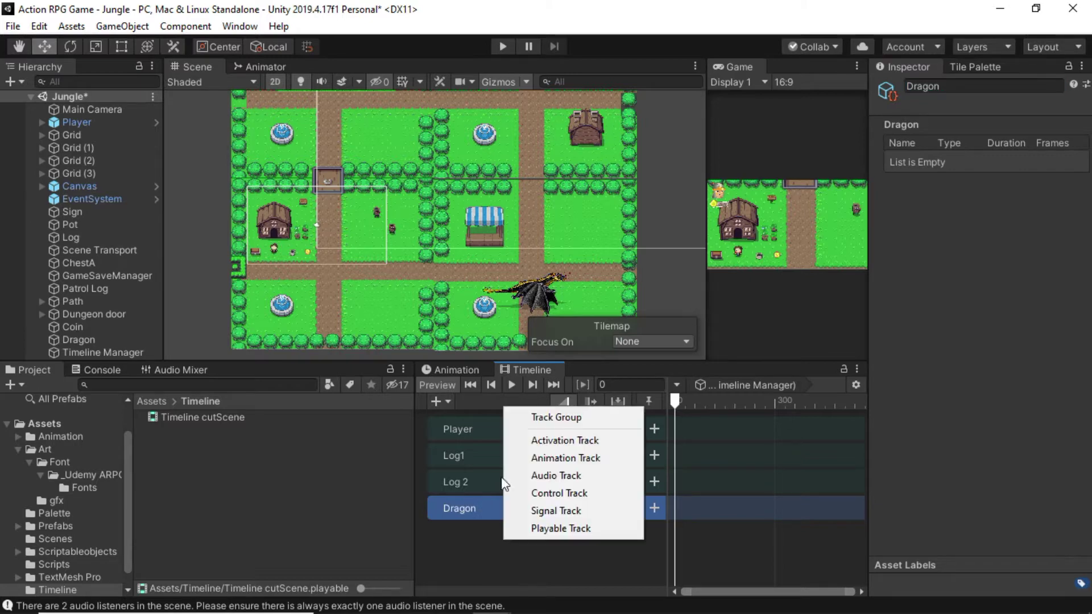
left_click(536, 419)
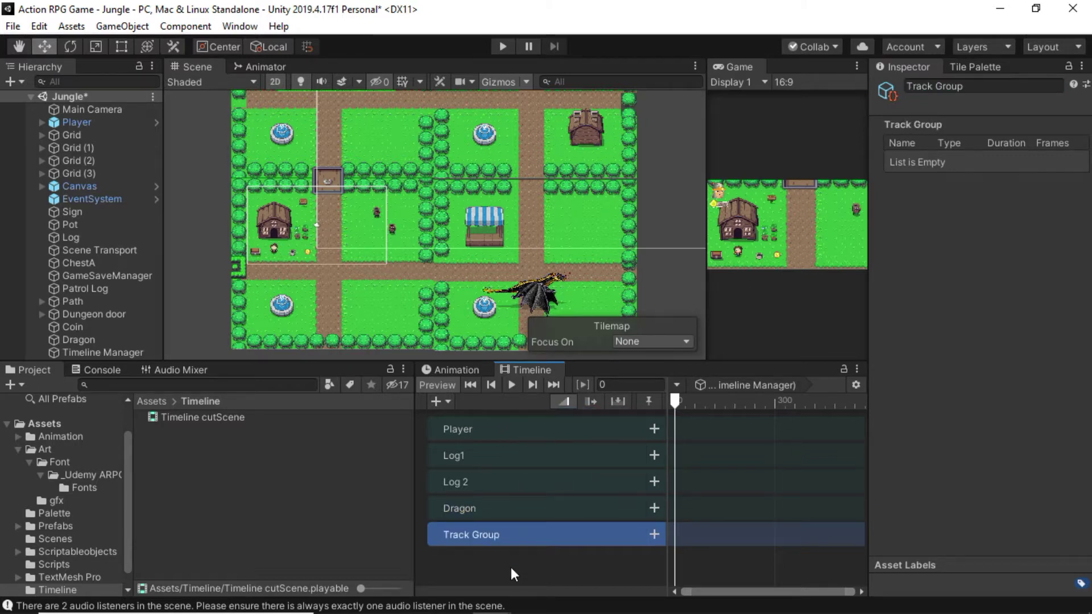
left_click(966, 87)
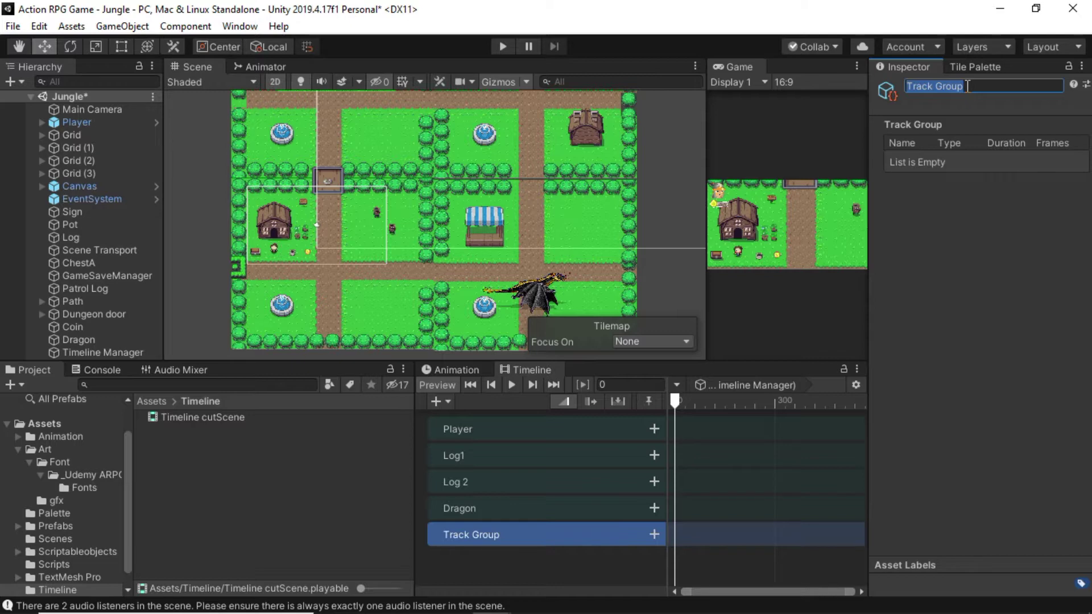
type("Camer")
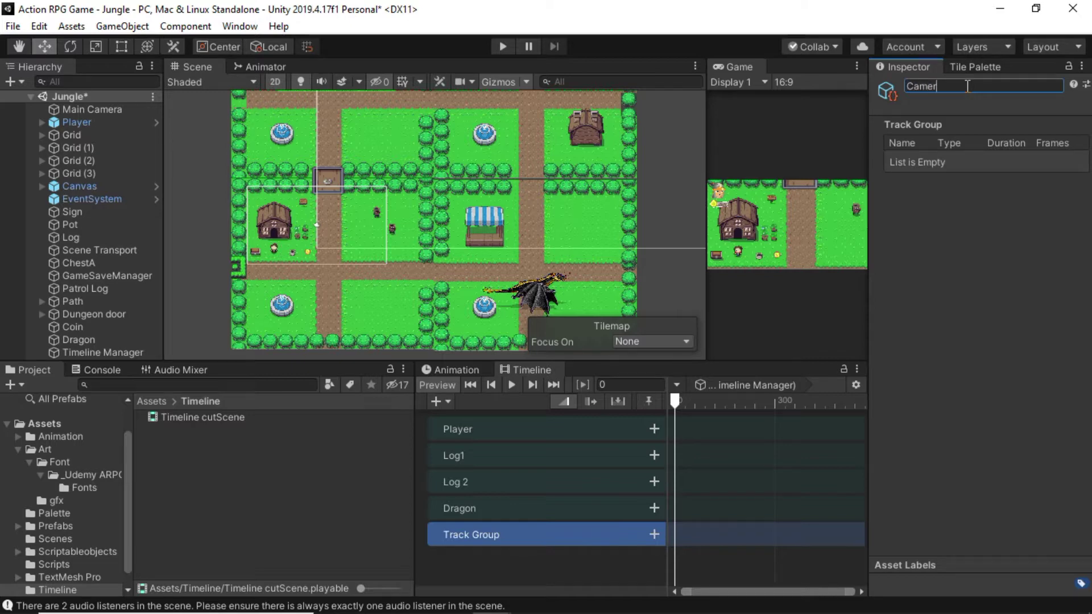
type("a")
key("Return")
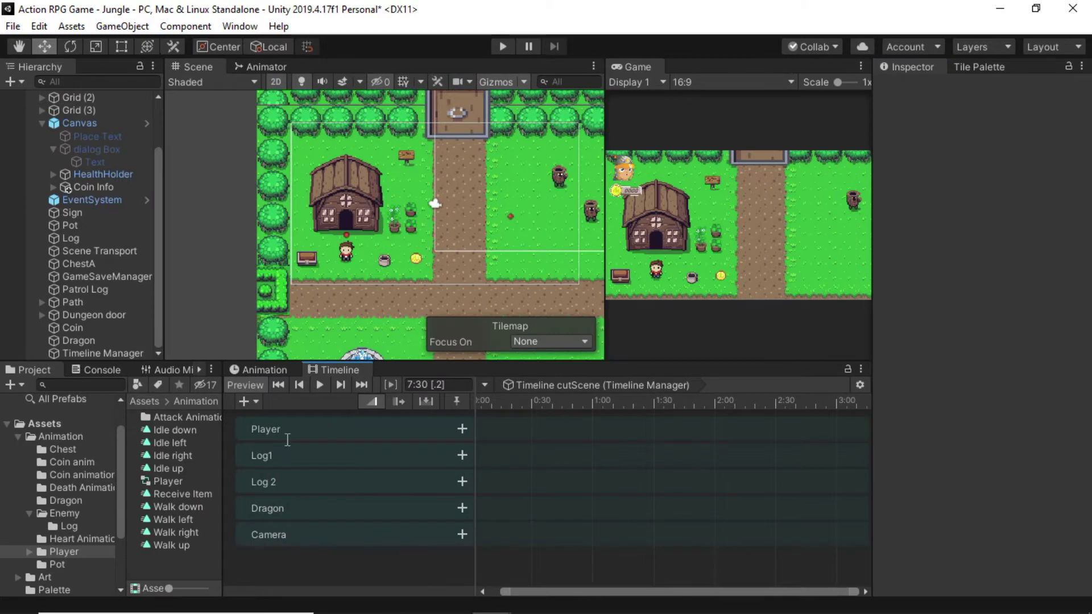
Add an Animation Track to the Player group and bind the scene's Player object to it as the Animator
left_click(306, 432)
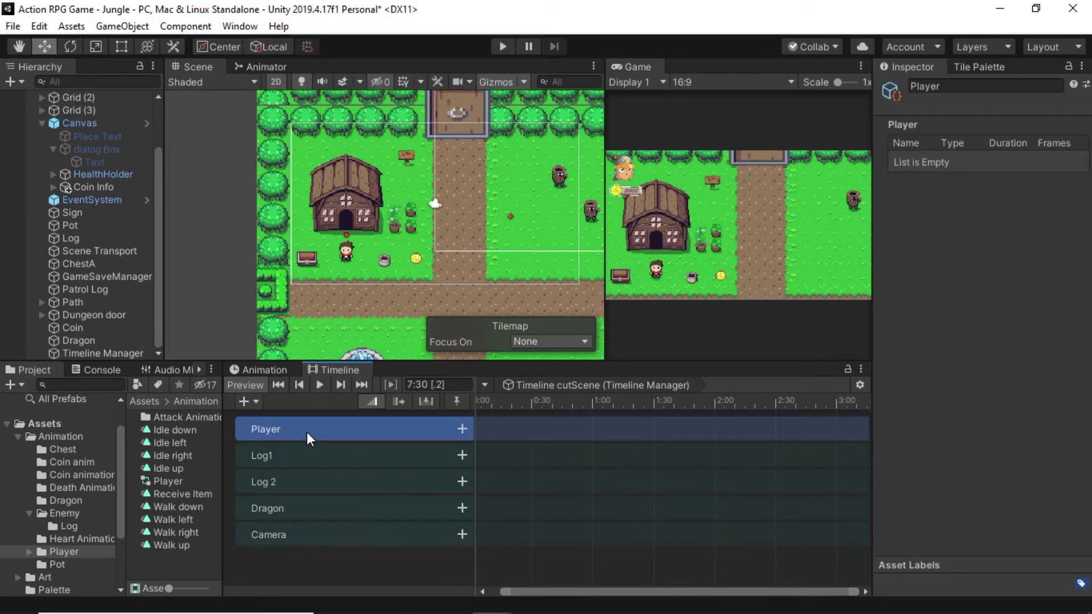
left_click(461, 429)
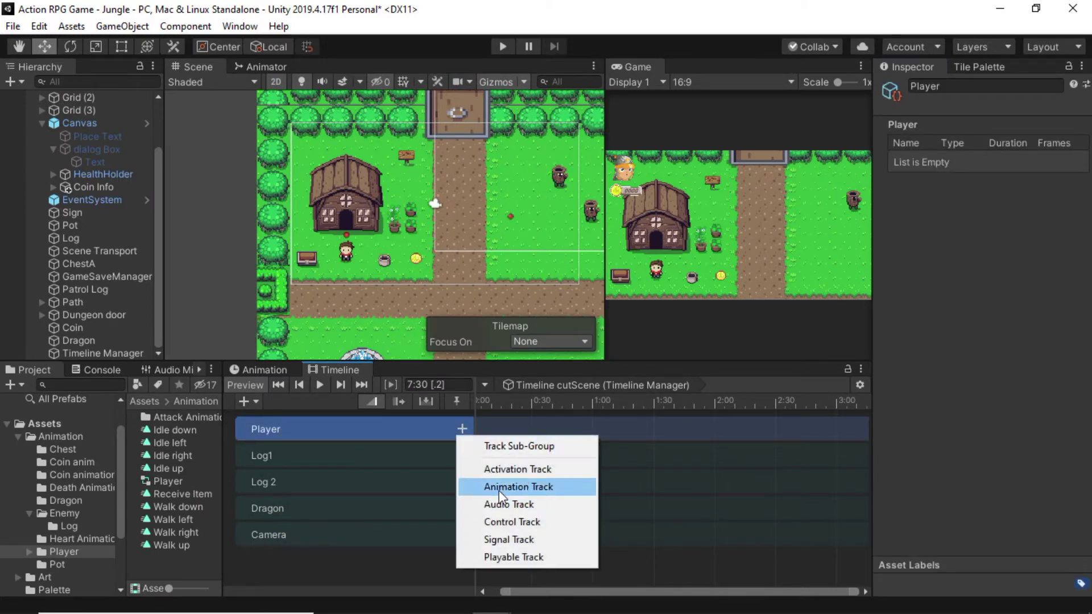
left_click(499, 491)
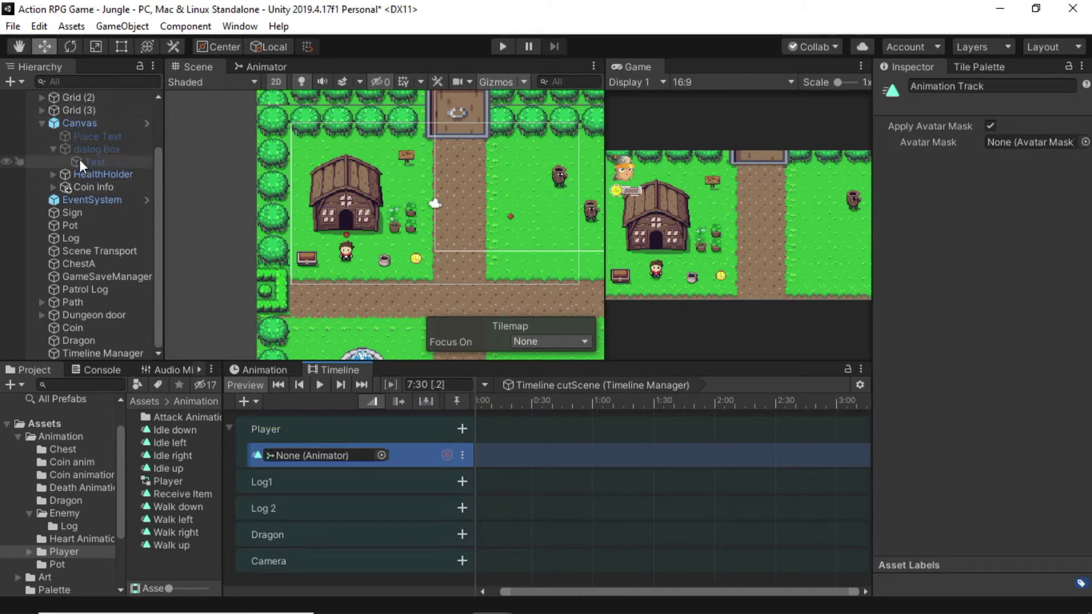
scroll(82, 199, "up", 3)
left_click_drag(73, 120, 302, 452)
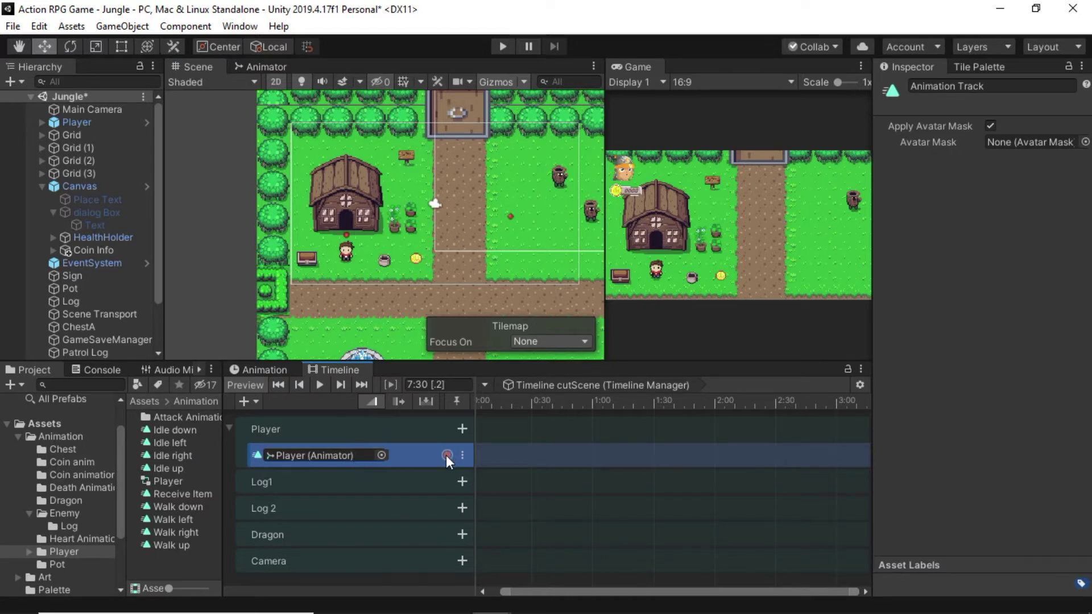
Place the Idle down clip from the Player animation folder at frame 0 of the Player animation track
left_click(194, 402)
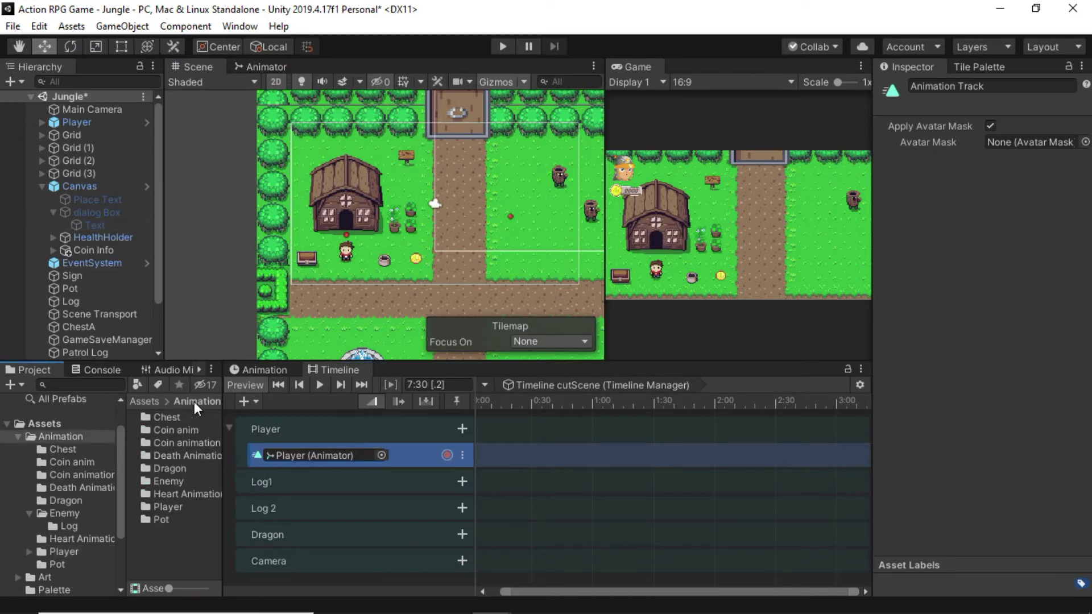
double_click(170, 508)
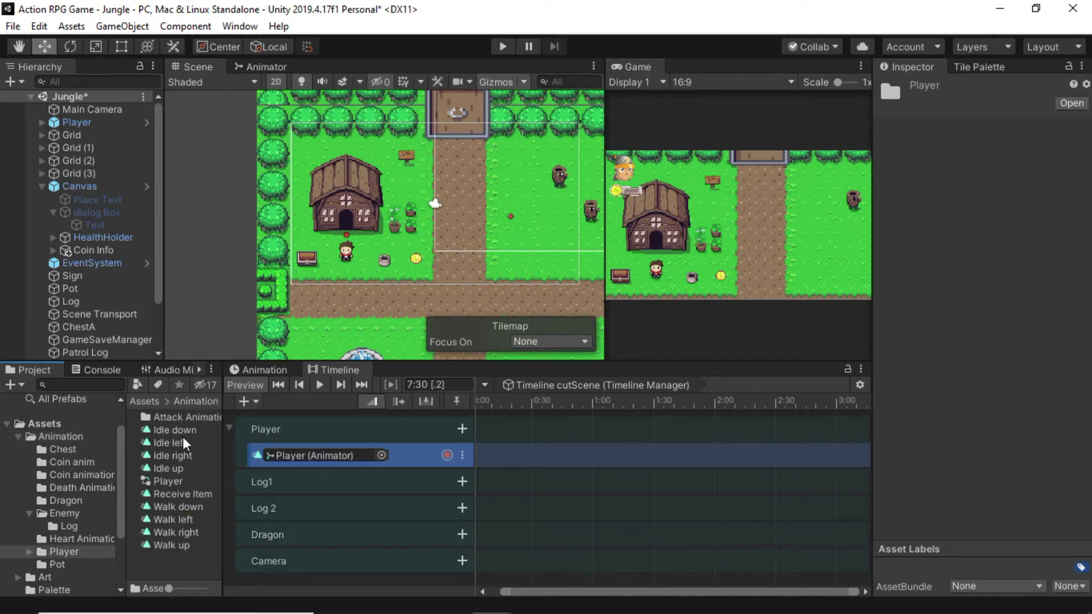
left_click_drag(176, 431, 487, 455)
left_click_drag(550, 592, 480, 573)
left_click_drag(500, 457, 487, 459)
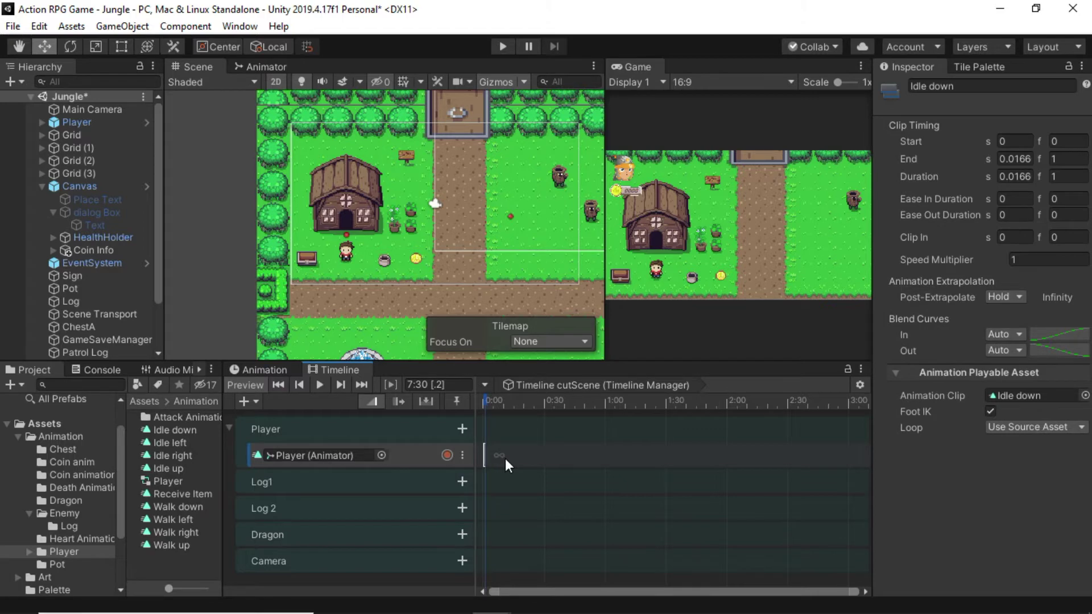
Extend the Idle down clip on the Player track to a duration of 10 frames
scroll(499, 455, "up", 4)
left_click_drag(557, 592, 498, 580)
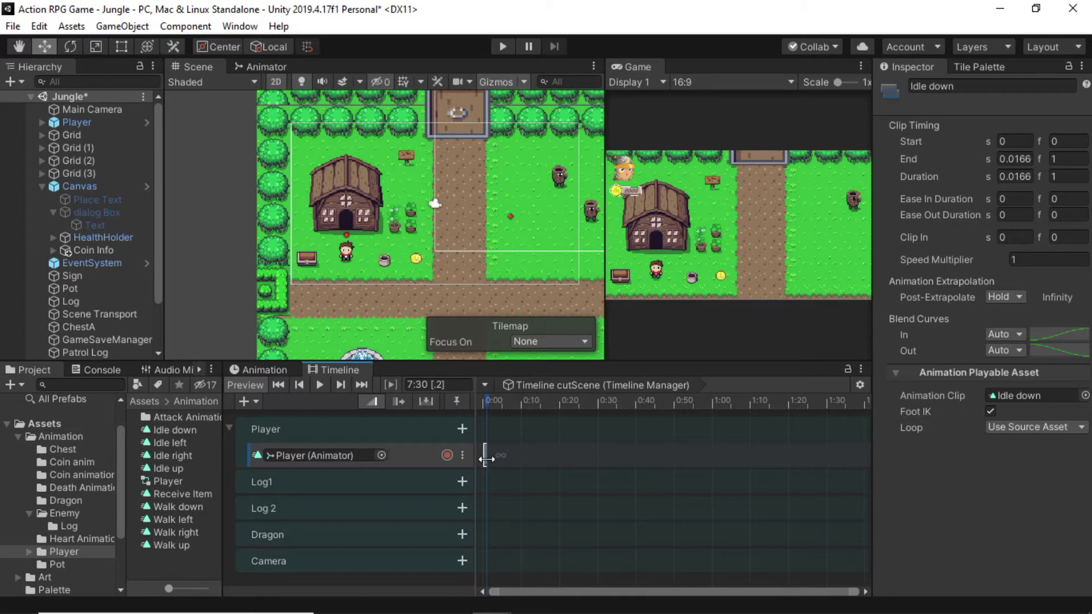
left_click_drag(488, 459, 520, 456)
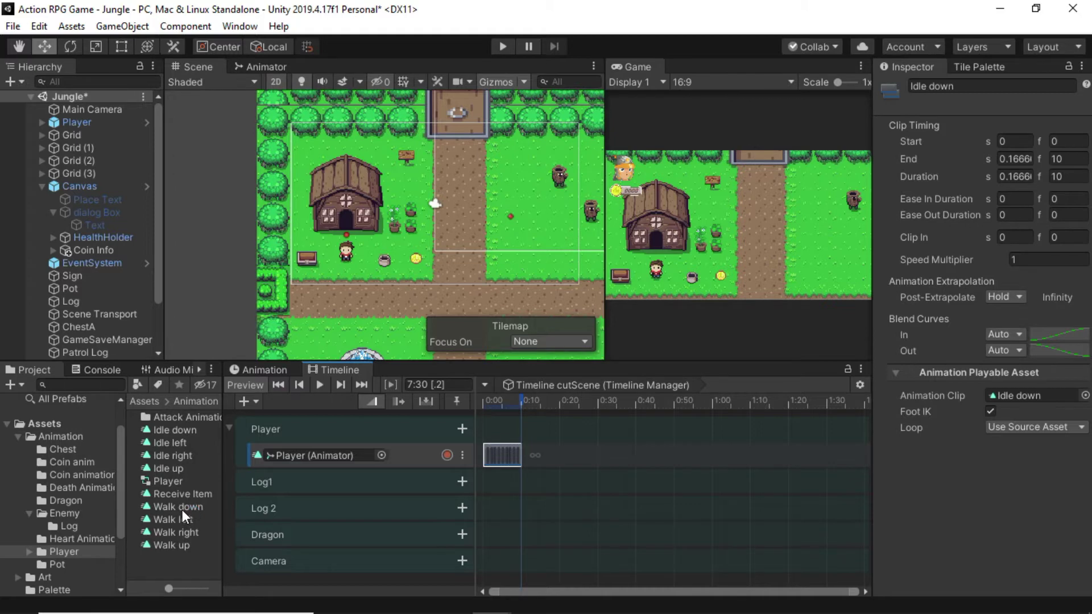
Place the Walk down clip at frame 10 of the Player animation track and shorten its duration to 15 frames
left_click_drag(178, 507, 567, 455)
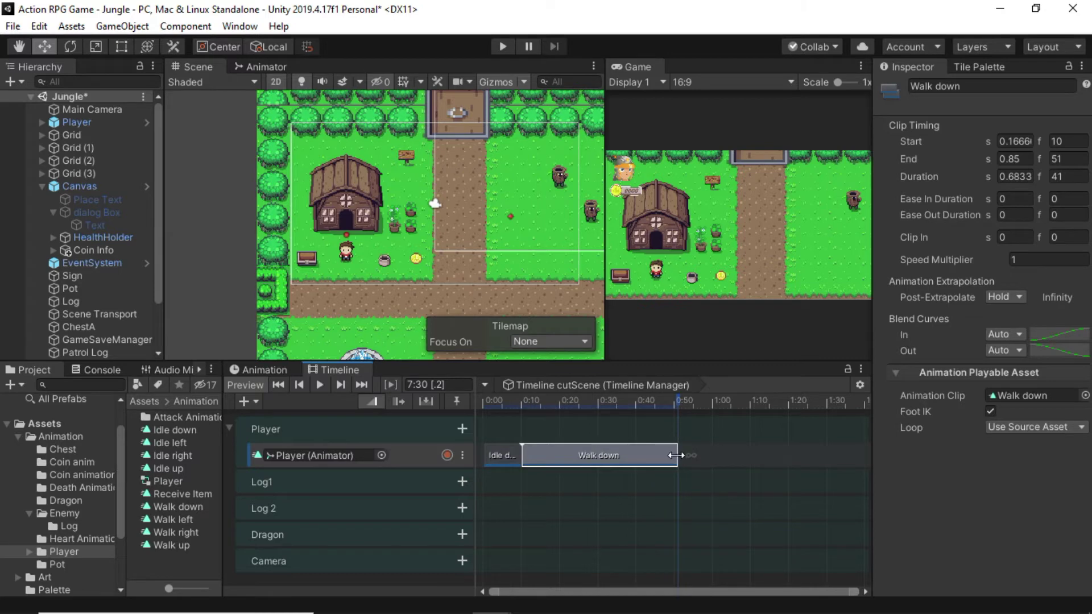
left_click_drag(676, 455, 578, 455)
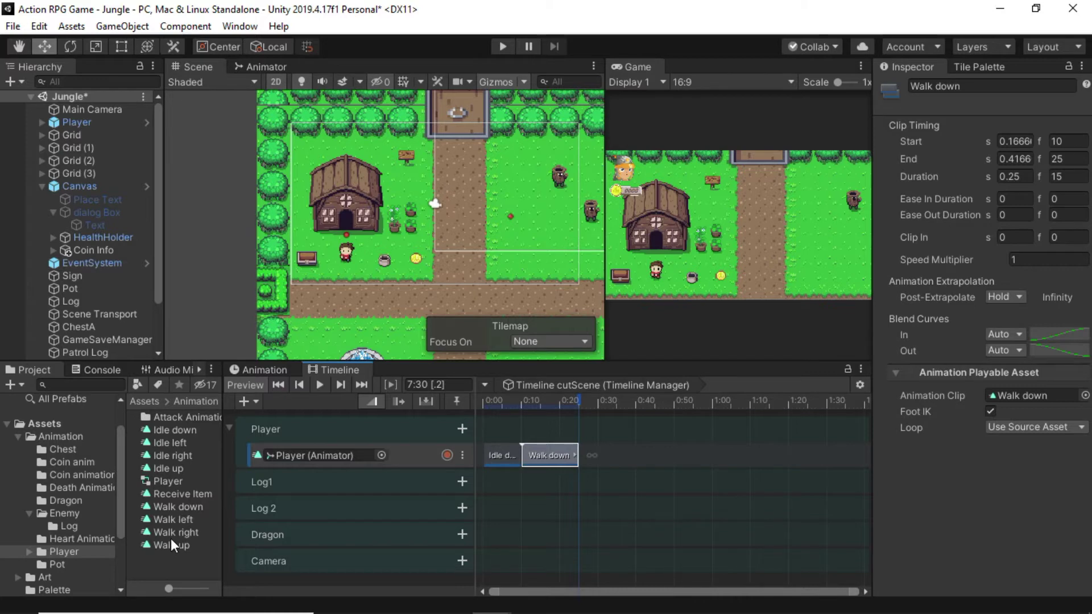
Place the Walk right clip directly after Walk down at frame 25 and shorten it to end at frame 58
left_click_drag(169, 532, 590, 458)
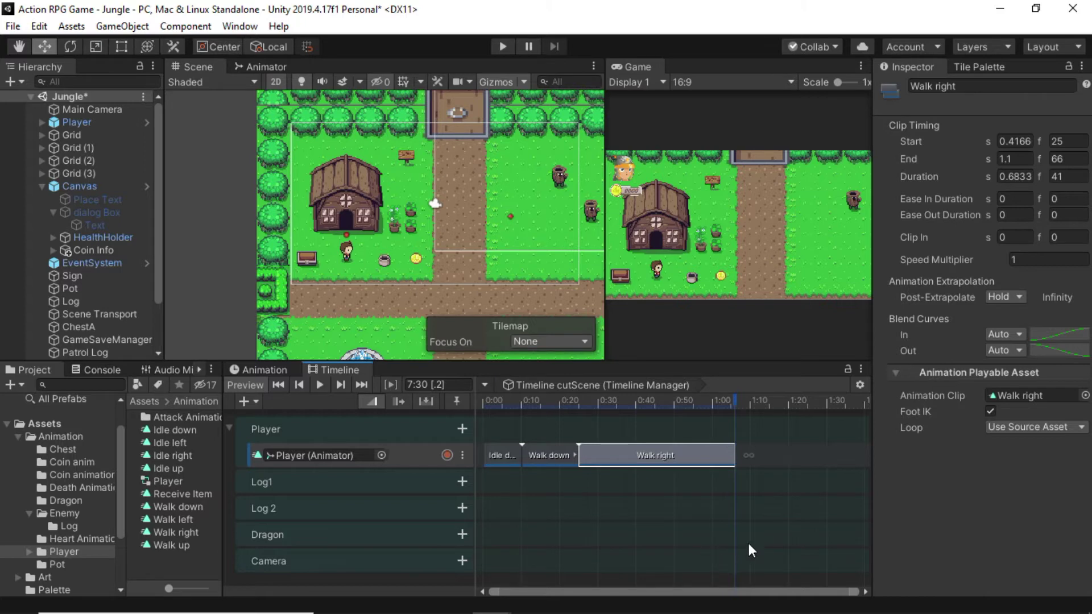
mouse_move(809, 515)
middle_mouse_down()
mouse_move(682, 516)
mouse_move(818, 514)
middle_mouse_up()
scroll(561, 475, "up", 2)
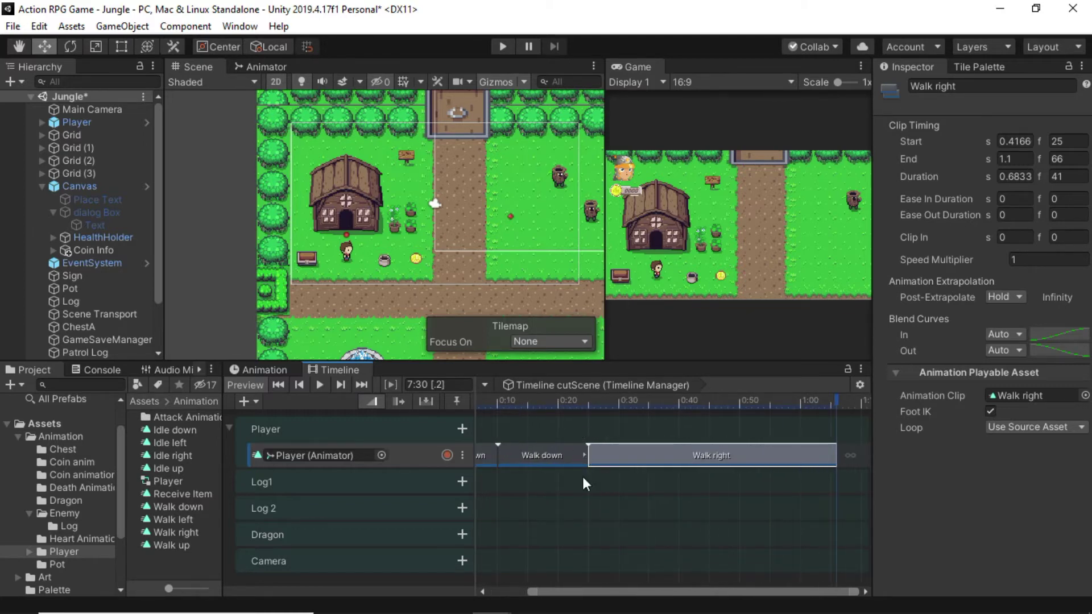
middle_click_drag(740, 501, 690, 494)
left_click_drag(758, 455, 712, 448)
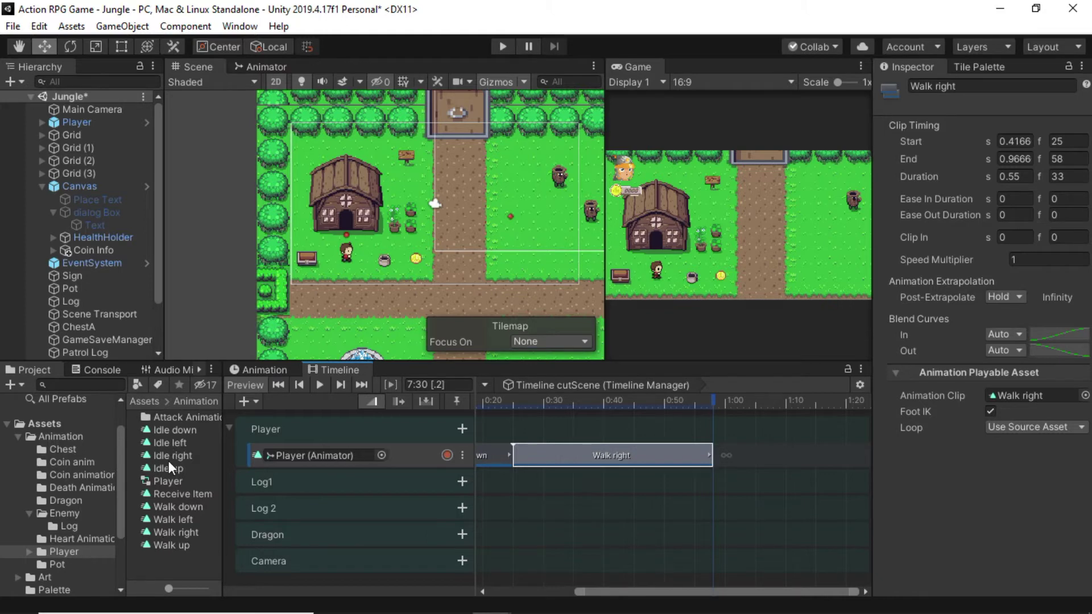
Place the Idle up clip directly after Walk right at frame 58 and extend its duration to 7 frames
left_click_drag(173, 478, 435, 462)
left_click_drag(715, 454, 716, 454)
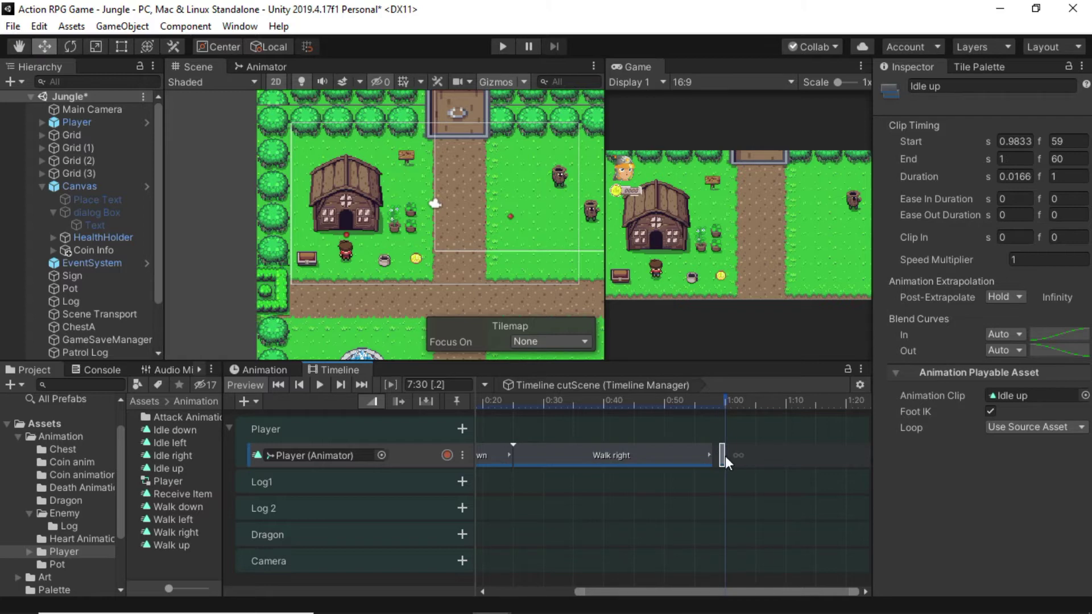
mouse_move(724, 457)
left_mouse_down()
mouse_move(748, 456)
mouse_move(725, 456)
left_mouse_up()
left_click_drag(741, 456, 755, 456)
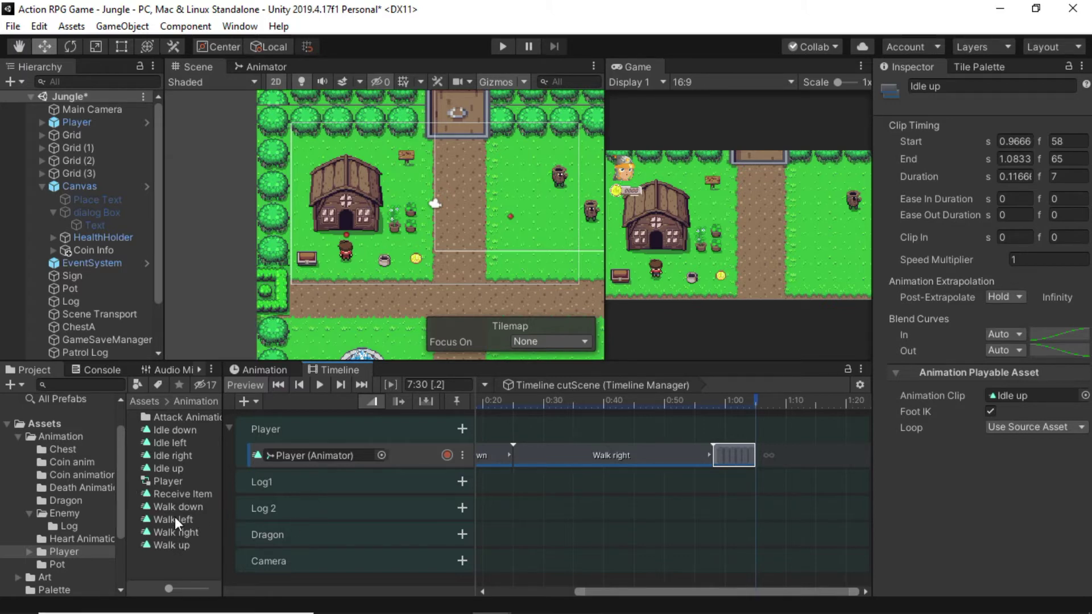
Place the Walk left clip directly after Idle up at frame 65 of the Player animation track
left_click_drag(175, 516, 718, 459)
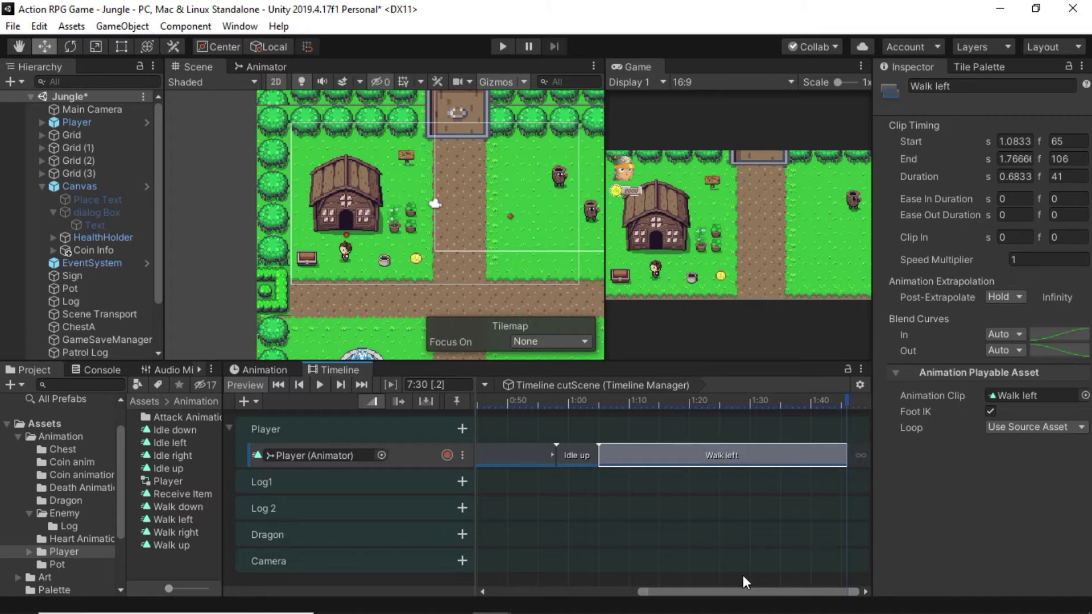
scroll(792, 508, "up", 2)
middle_click_drag(796, 507, 716, 504)
left_click(779, 453)
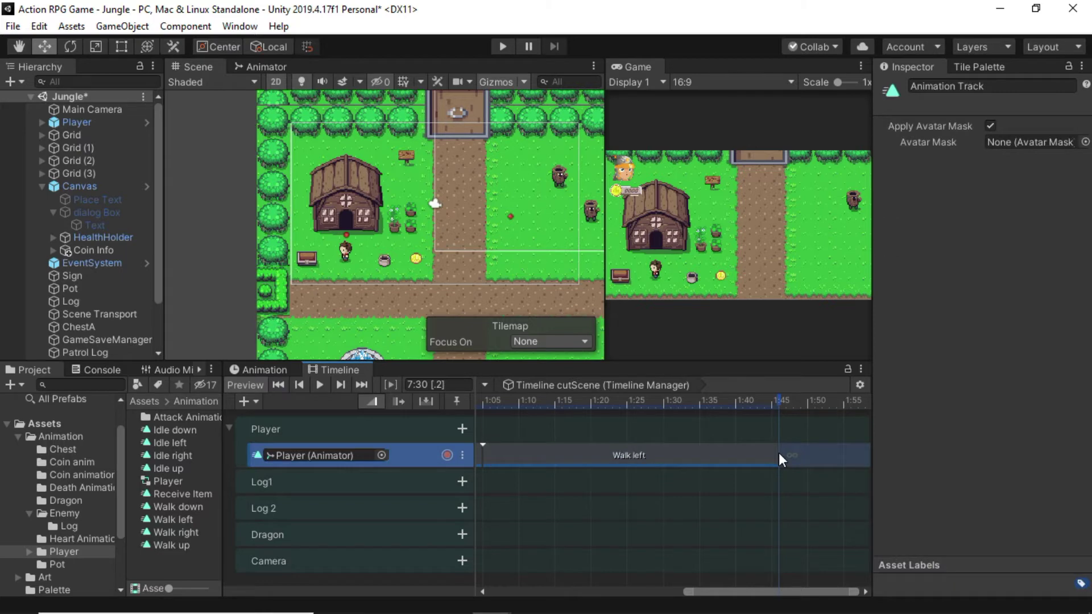
left_click(763, 458)
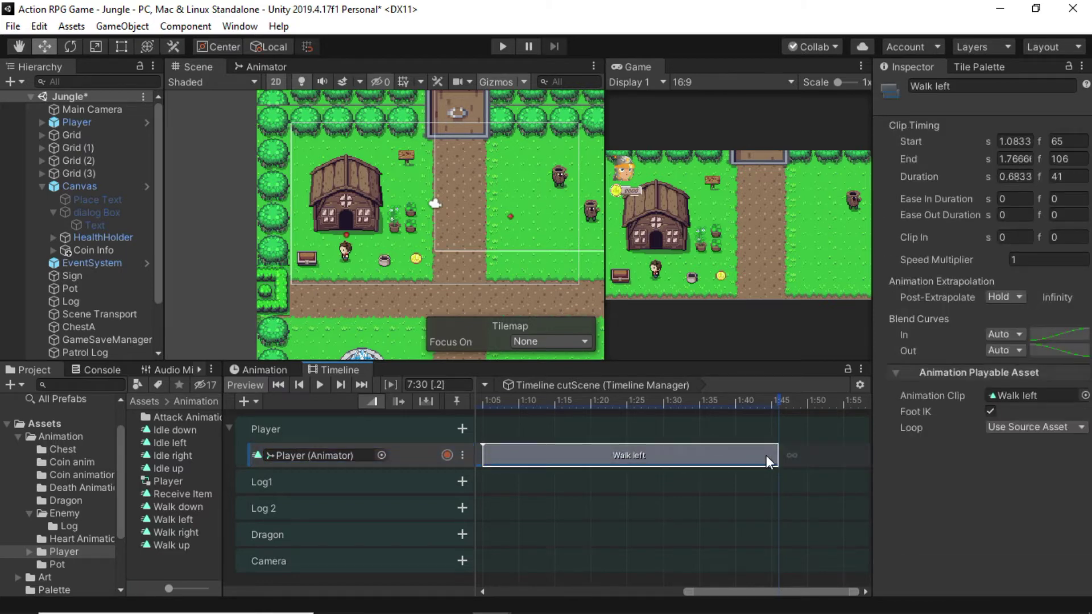
Play the timeline preview and check the order of the clips on the Player track
left_click(320, 386)
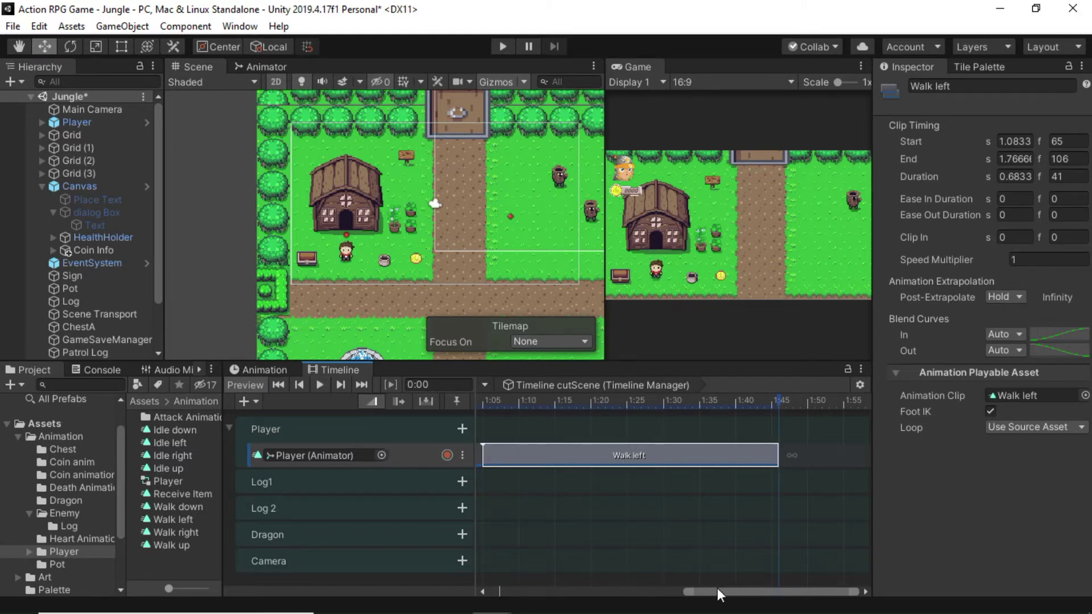
left_click_drag(718, 588, 493, 578)
scroll(512, 484, "up", 5)
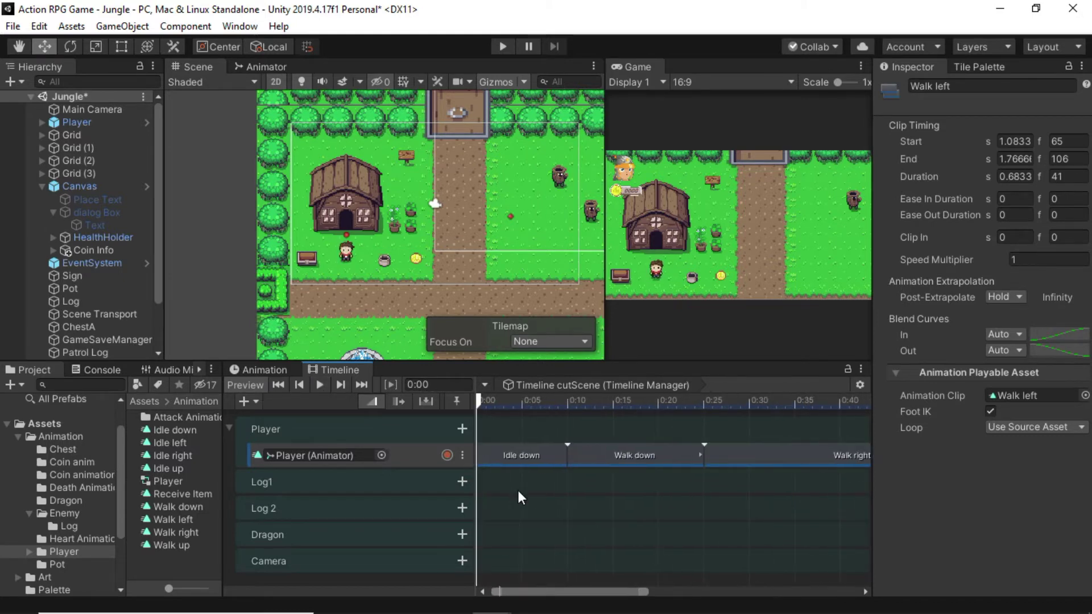
scroll(537, 511, "up", 2)
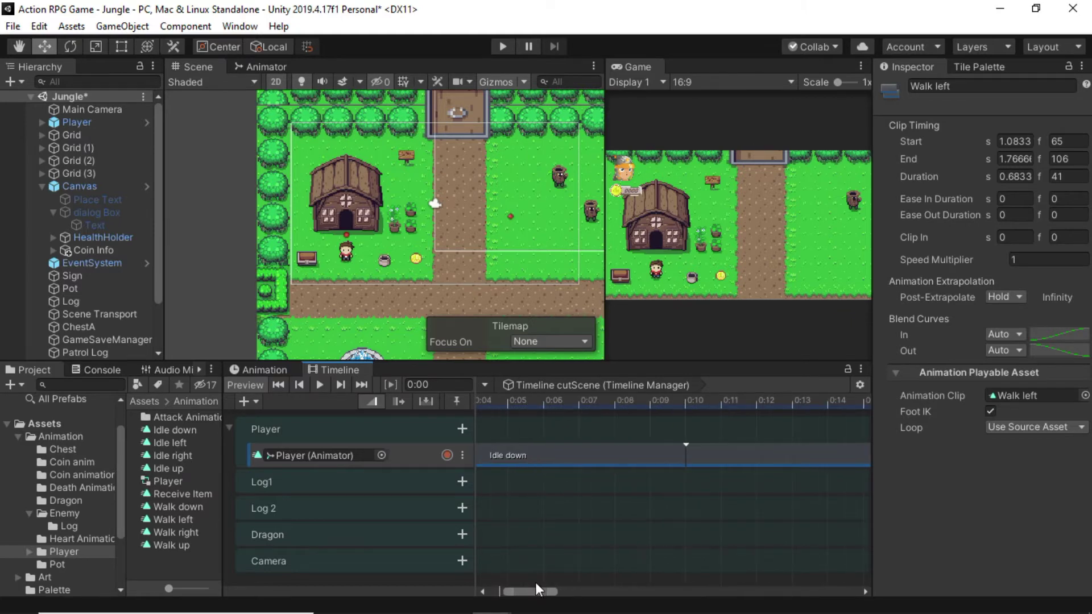
left_click_drag(556, 590, 796, 587)
scroll(607, 527, "up", 3)
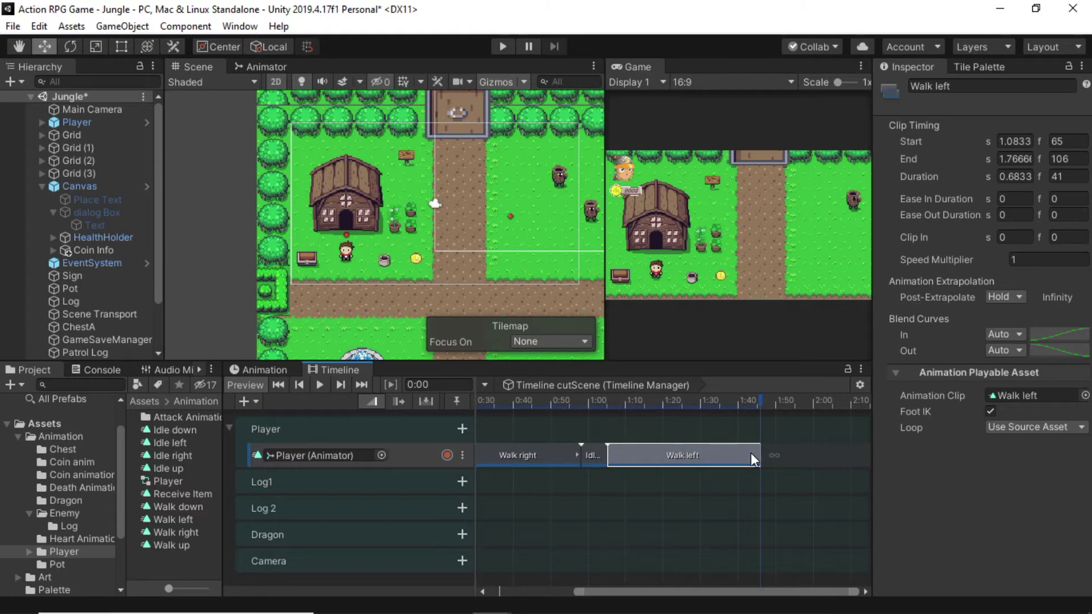
Place the Idle right clip directly after Walk left at frame 106 and extend it to end at frame 120
scroll(773, 456, "up", 2)
left_click_drag(172, 456, 757, 455)
left_click_drag(774, 455, 821, 458)
Play back the complete Player clip sequence and return the playhead to frame 0
left_click(320, 386)
left_click(320, 386)
left_click_drag(736, 592, 471, 588)
scroll(782, 518, "up", 2)
scroll(782, 518, "right", 10)
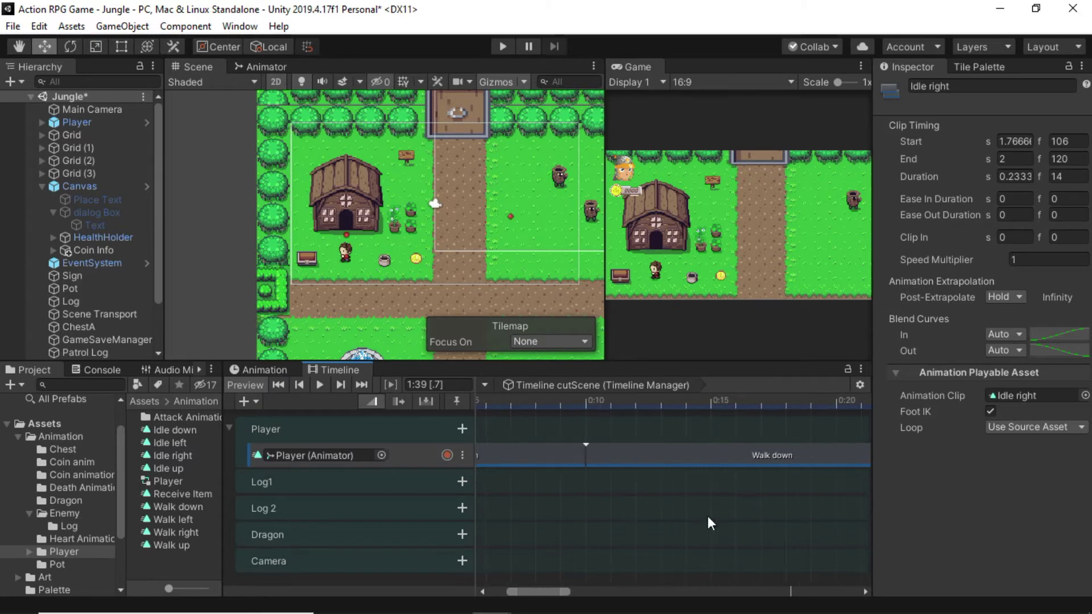
scroll(680, 509, "left", 12)
left_click(278, 385)
scroll(713, 527, "down", 10)
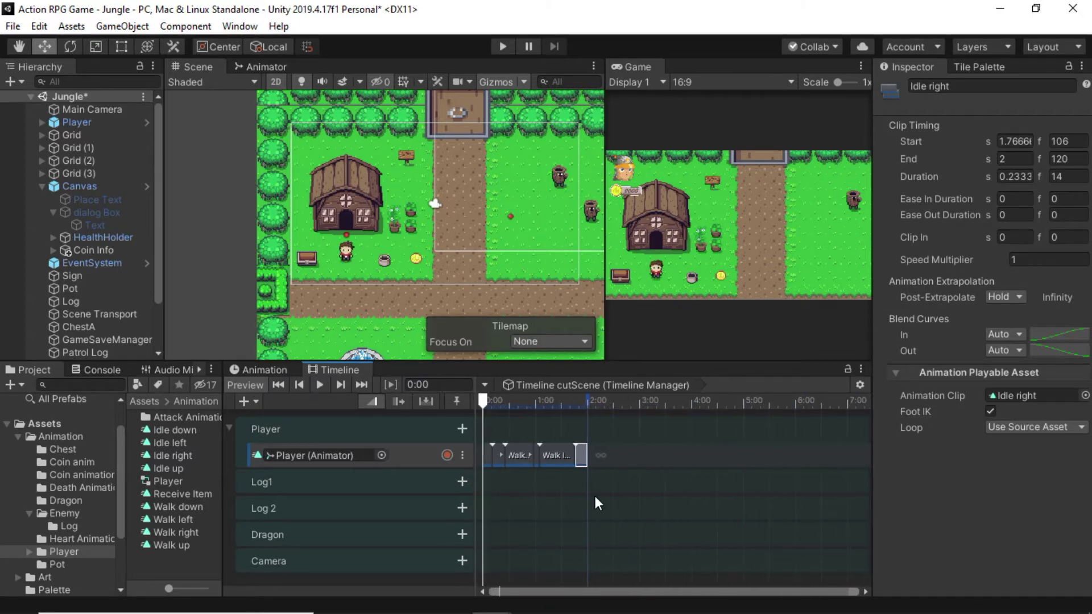
Move the Idle right, Walk left, Idle up and Walk right clips further along the Player track to separate them
left_click_drag(581, 455, 849, 454)
left_click_drag(556, 454, 778, 455)
left_click_drag(519, 455, 748, 453)
left_click_drag(864, 477, 486, 450)
left_click_drag(495, 458, 703, 454)
left_click(514, 453)
Lengthen the early clips on the Player track, with Idle down ending at 1:00, and move Idle right out to about frame 634
scroll(569, 512, "up", 1)
left_click_drag(581, 591, 560, 591)
left_click_drag(490, 456, 541, 457)
left_click_drag(730, 456, 630, 456)
left_click_drag(782, 456, 644, 457)
middle_click_drag(753, 506, 561, 505)
left_click_drag(671, 456, 817, 456)
left_click_drag(617, 457, 735, 457)
middle_click_drag(541, 490, 595, 491)
left_click_drag(518, 455, 811, 458)
middle_click_drag(811, 458, 687, 453)
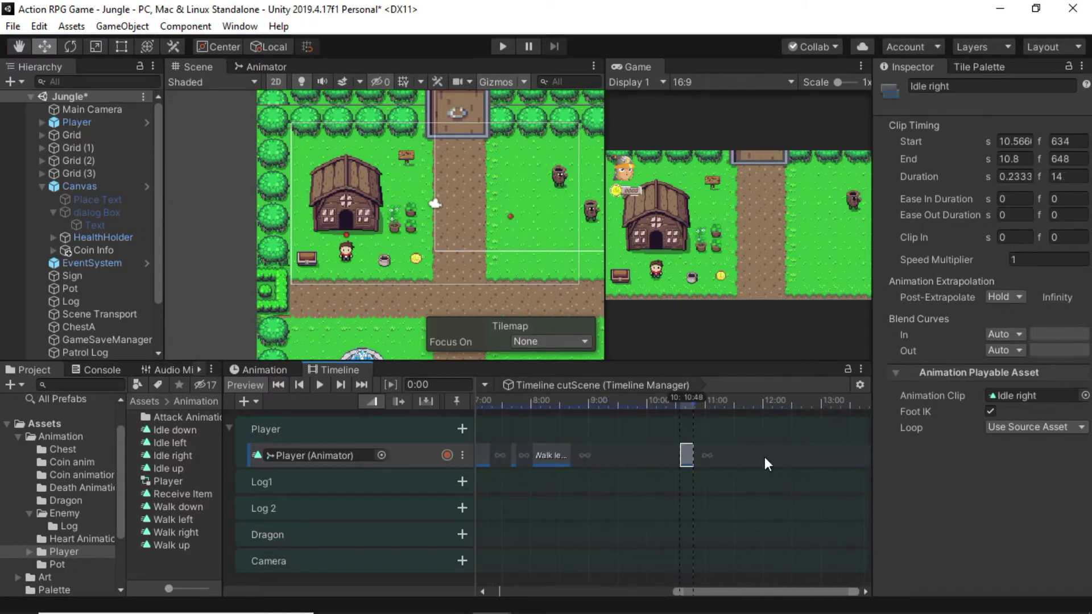
Arrange the Player clips end to end: Walk right until 8:00, Idle up until 10:00, Walk left until 15:00, Idle right from frame 900 to 1201
left_click_drag(482, 455, 530, 455)
mouse_move(668, 454)
left_mouse_down()
mouse_move(690, 457)
mouse_move(547, 455)
mouse_move(660, 455)
left_mouse_up()
left_click(753, 456)
scroll(766, 517, "down", 2)
left_click_drag(739, 457, 491, 458)
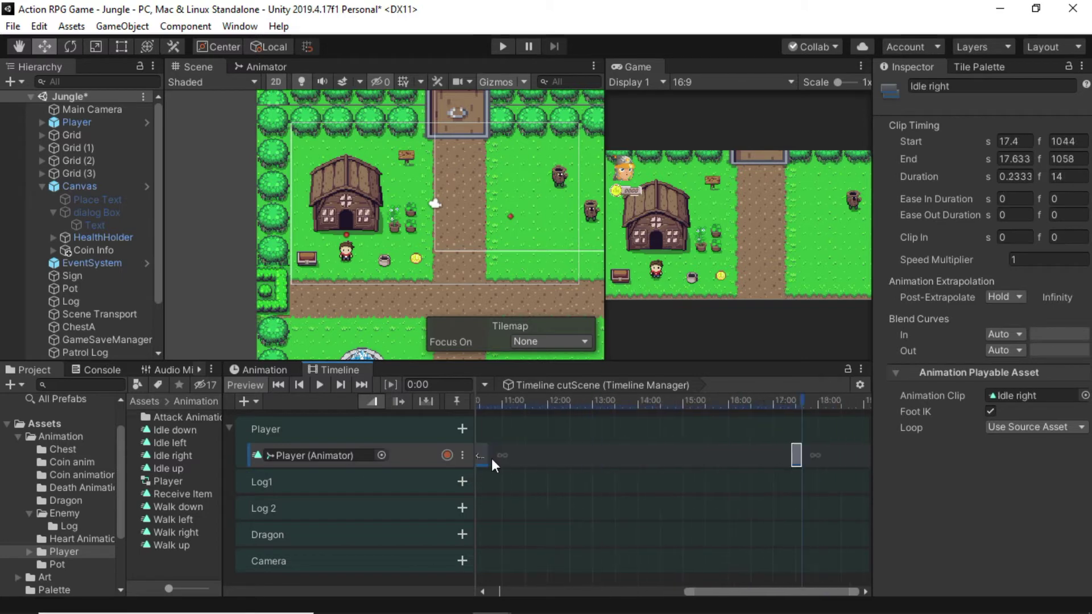
left_click_drag(572, 403, 825, 403)
left_click_drag(797, 455, 840, 454)
scroll(760, 506, "down", 3)
left_click_drag(691, 591, 467, 591)
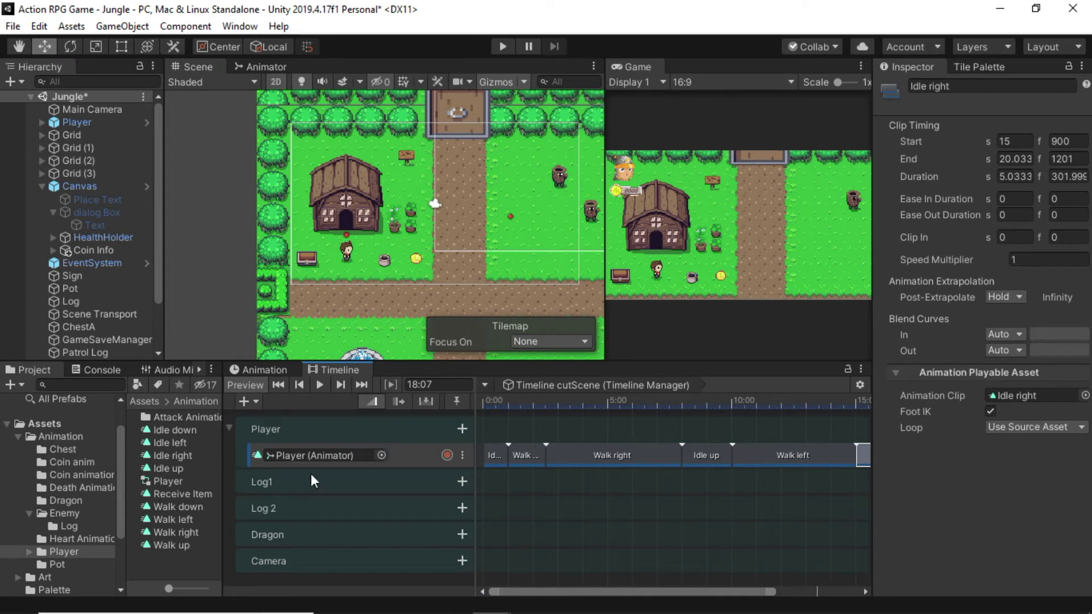
Add an override track beneath the Player animation track
left_click(463, 453)
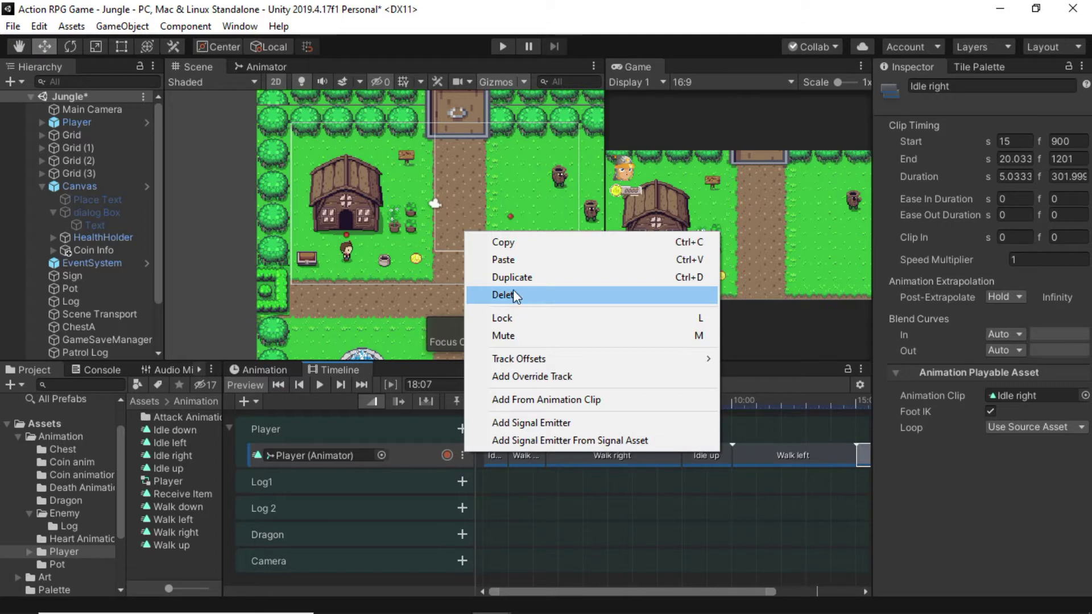
mouse_move(518, 359)
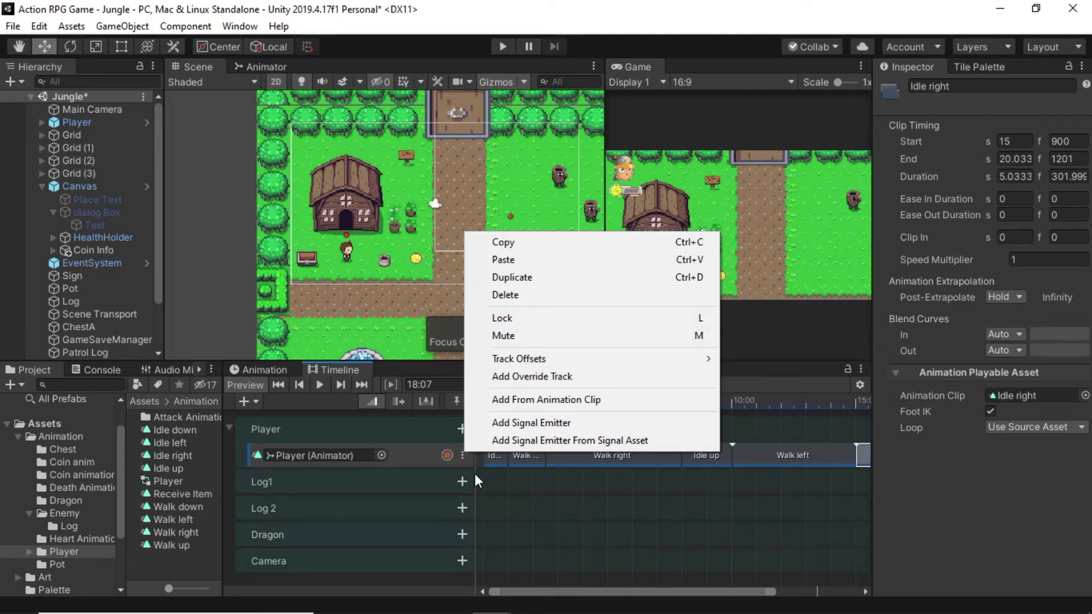
left_click(461, 458)
left_click(462, 457)
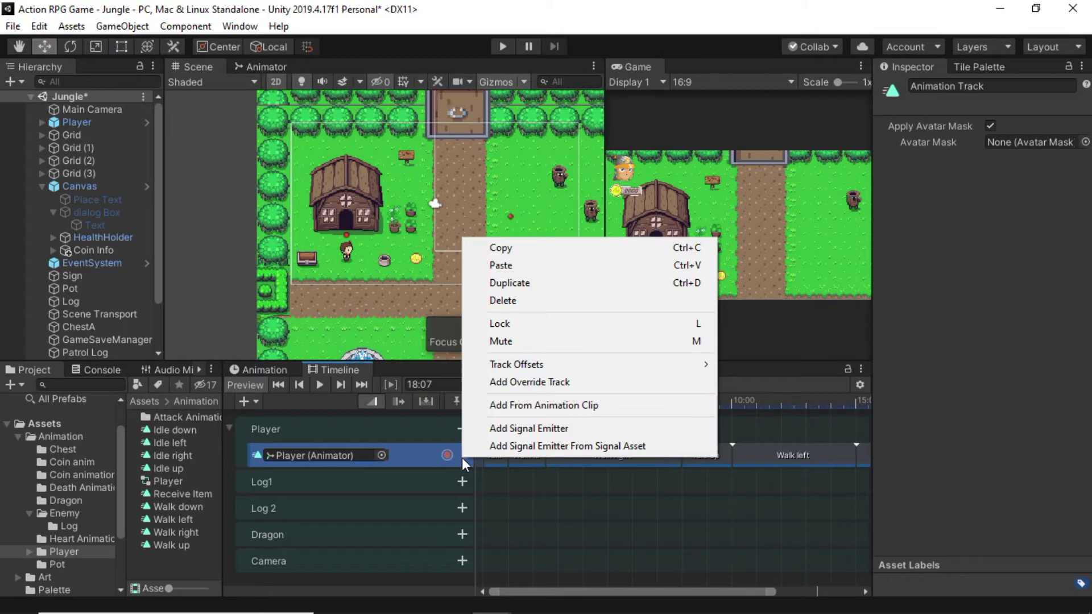
left_click(545, 381)
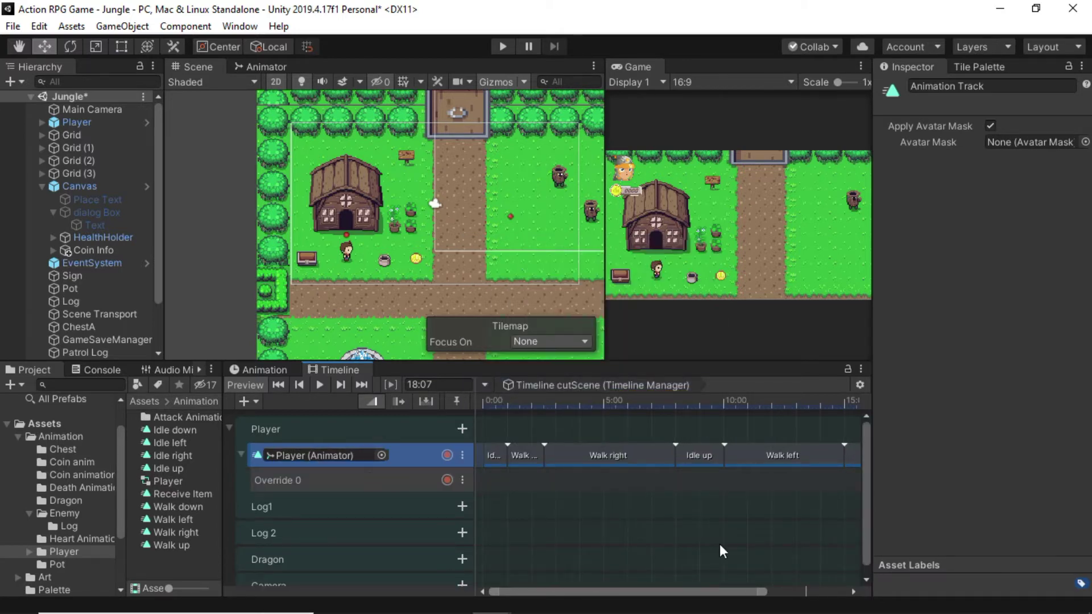
Start recording on the Player override track at 0:04 and key the Player object's X position at -5.51
left_click(486, 401)
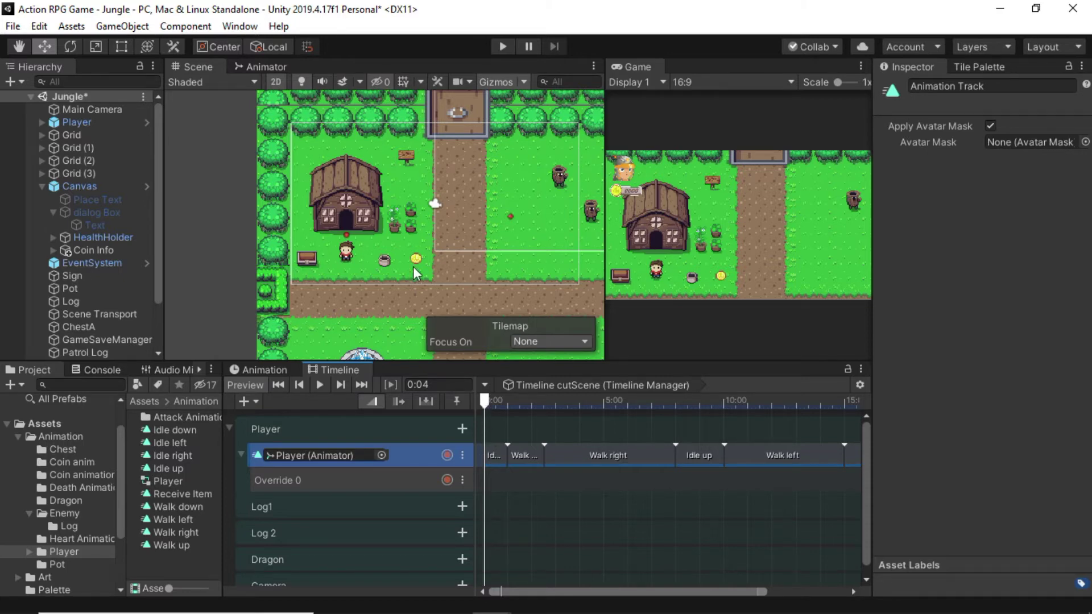
left_click(446, 479)
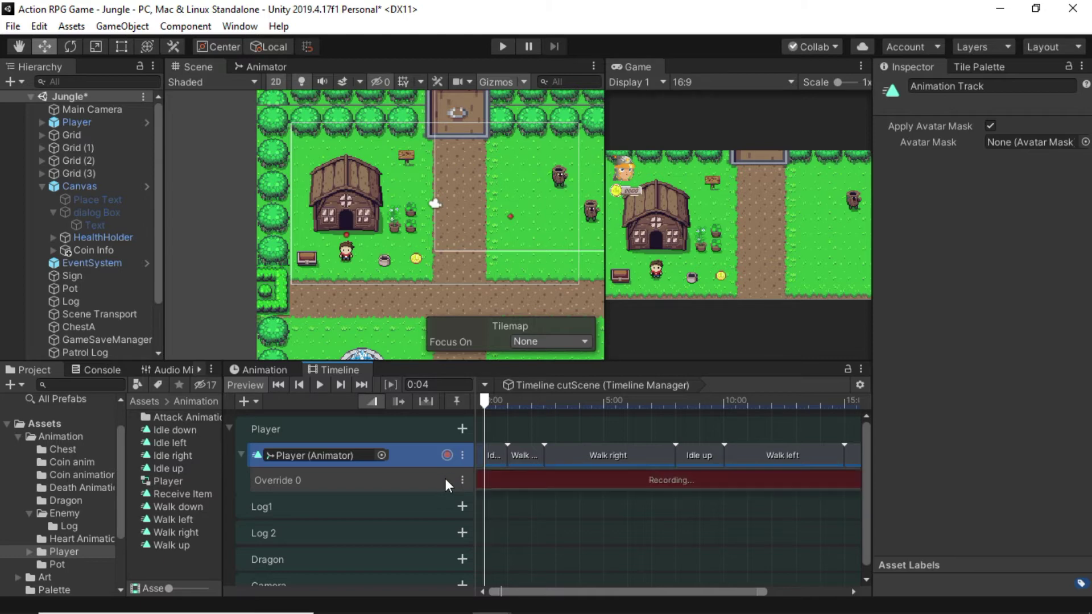
left_click(72, 122)
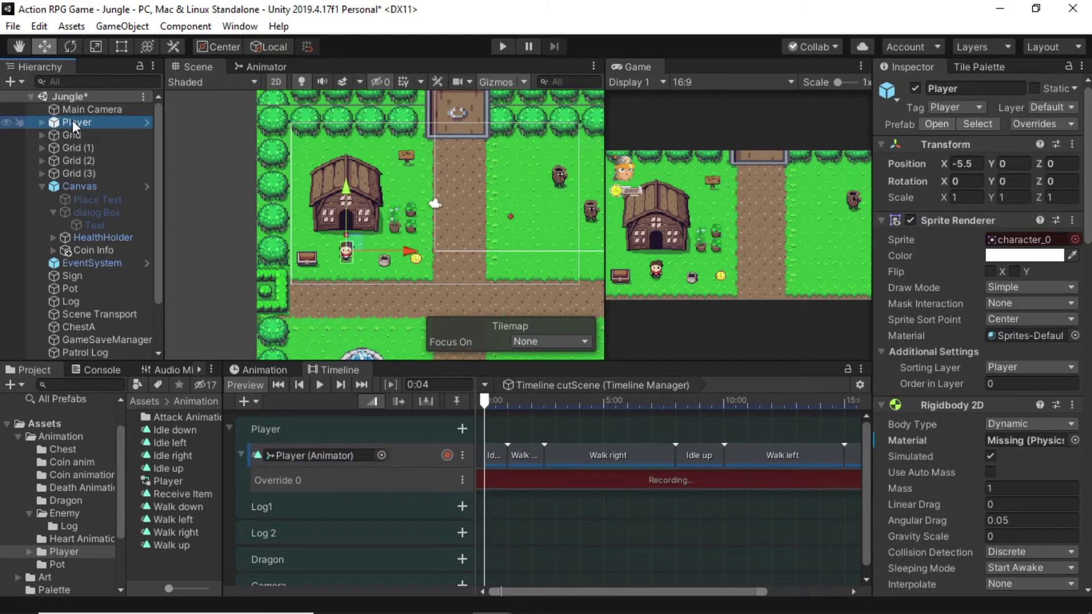
left_click(971, 165)
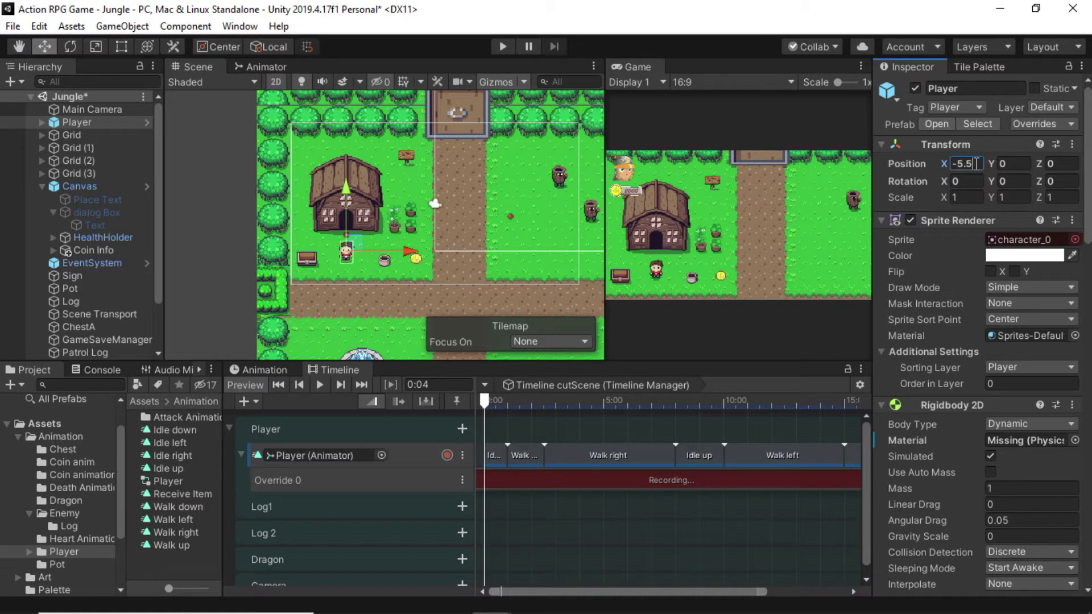
type("1")
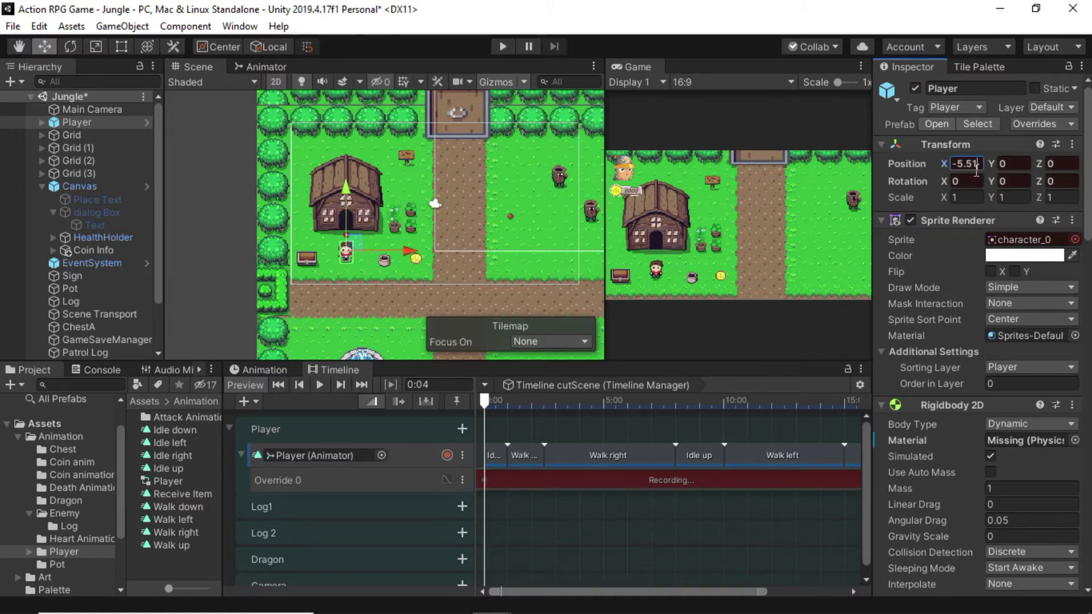
Key the Player's X position at -5.50 at 0:58, near the end of the Idle down clip
left_click_drag(483, 398, 507, 395)
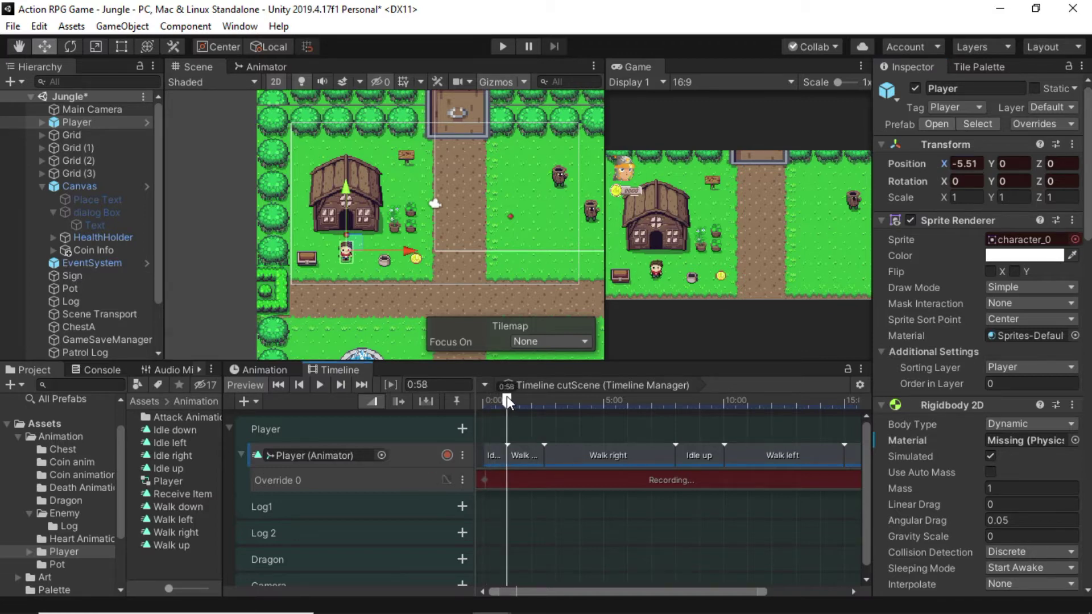
left_click(974, 164)
type("-5.50")
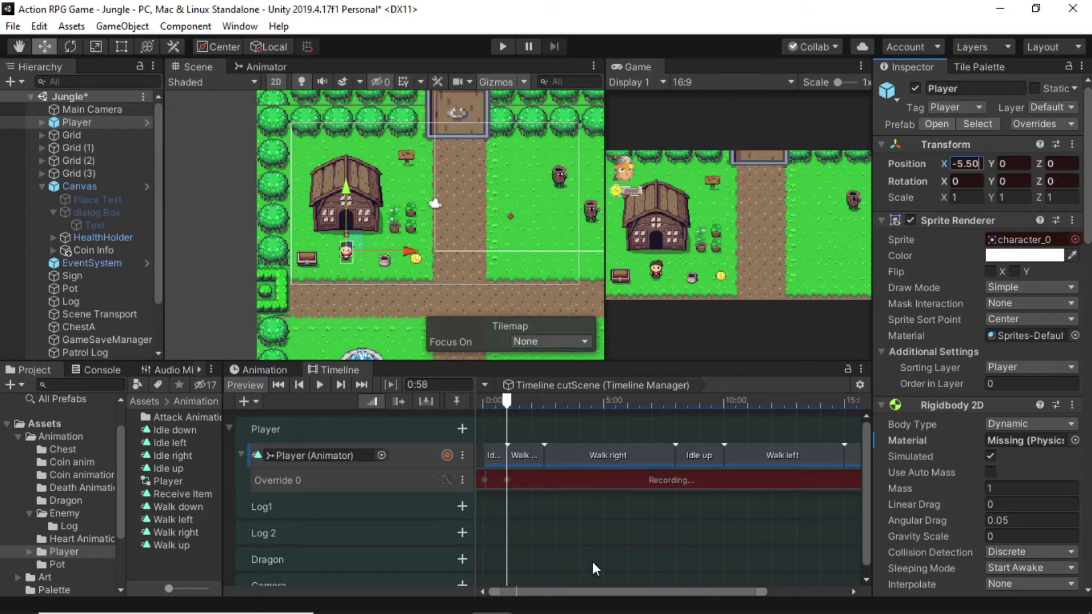
At 2:31, where Walk right begins, move the Player straight down onto the dirt path to about Y -2.54
left_click_drag(510, 400, 544, 398)
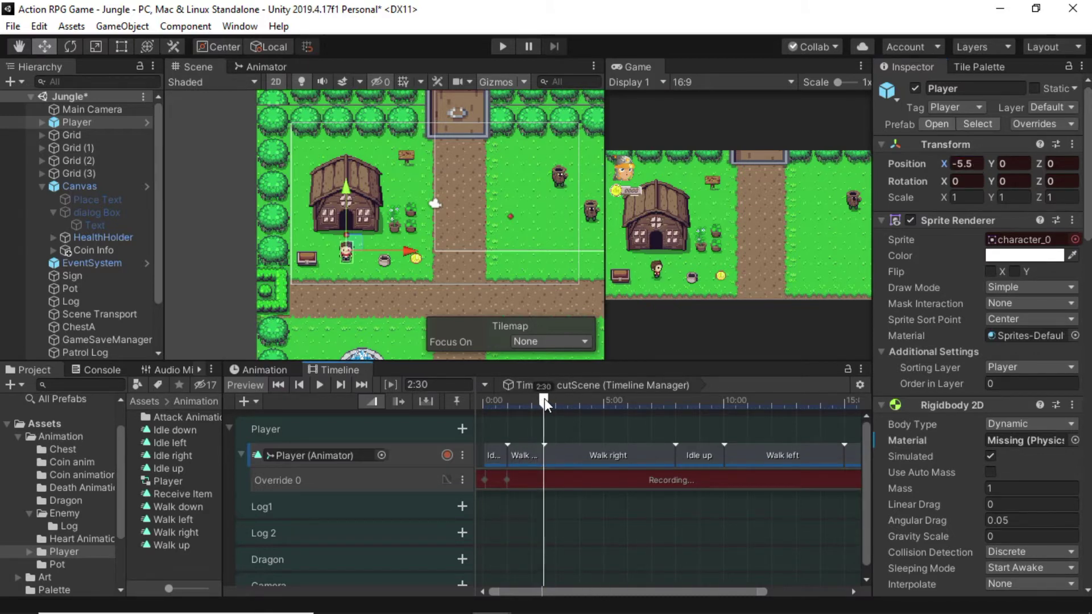
left_click_drag(544, 399, 542, 400)
scroll(548, 475, "up", 8)
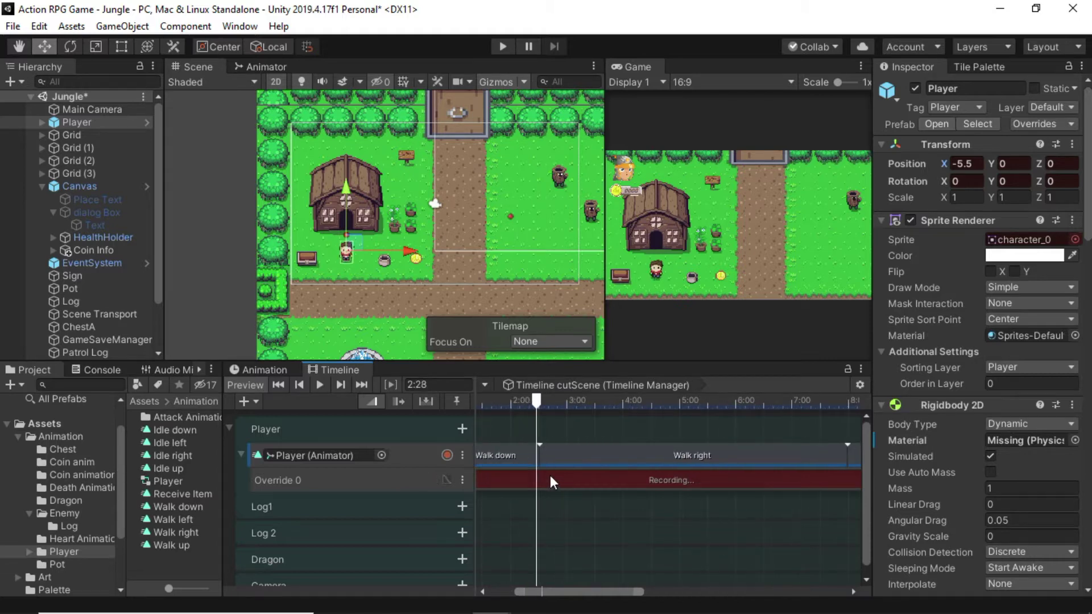
scroll(550, 475, "up", 3)
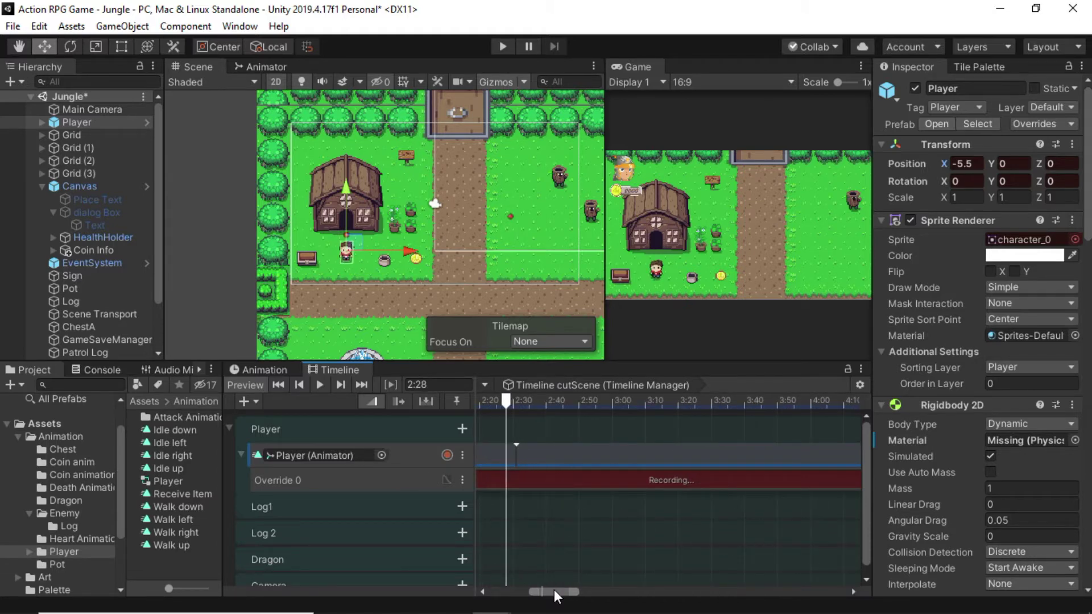
scroll(554, 450, "up", 1)
left_click(557, 399)
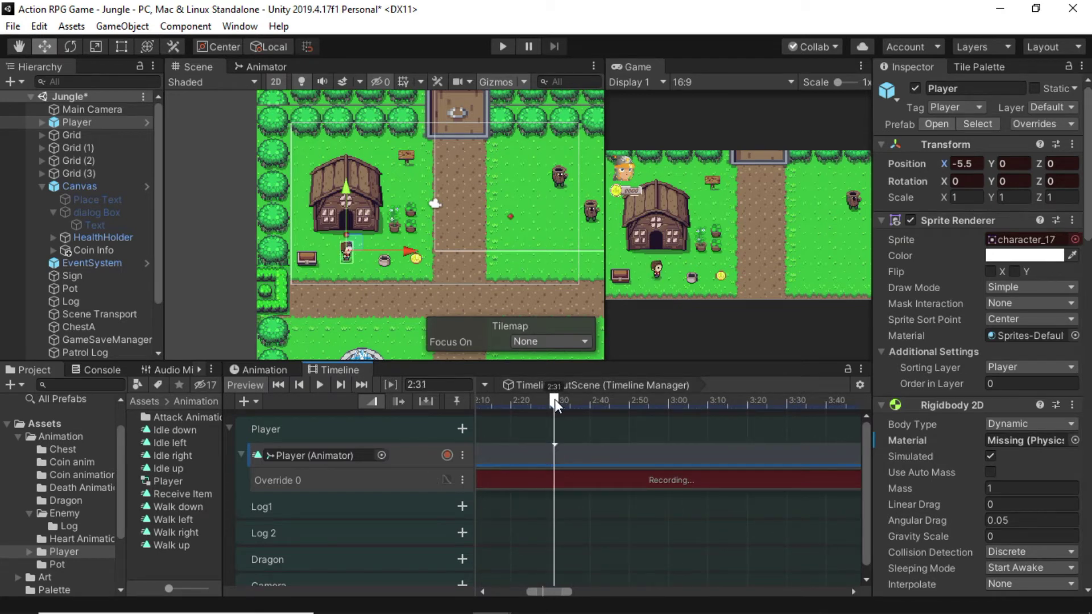
left_click_drag(346, 190, 346, 230)
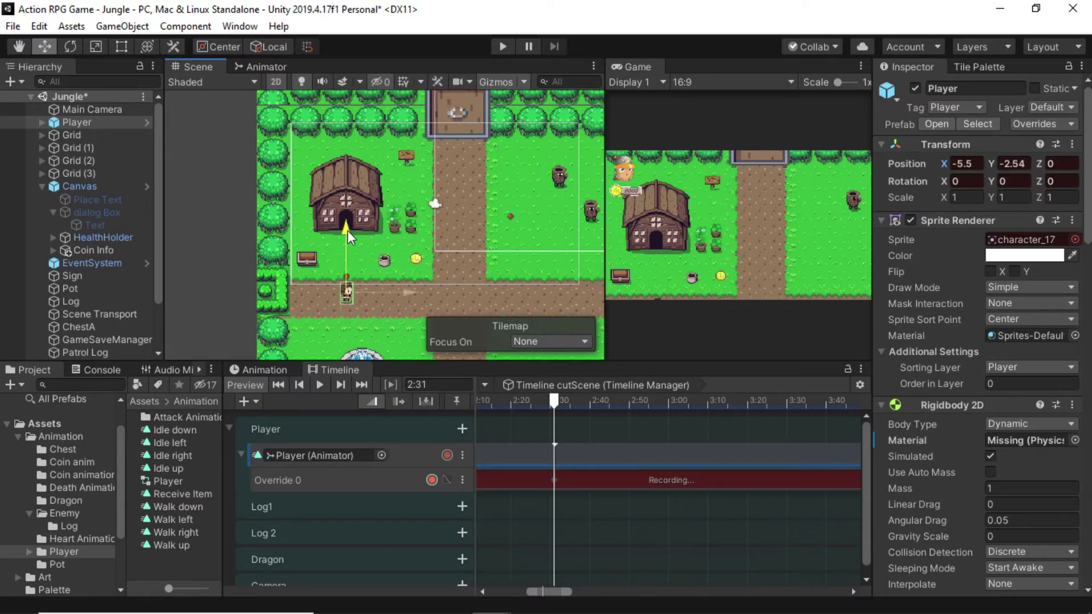
At 7:59, where Walk right ends, move the Player right along the dirt path to about X 8.13
mouse_move(553, 588)
left_mouse_down()
mouse_move(570, 588)
mouse_move(554, 589)
left_mouse_up()
left_click(555, 582)
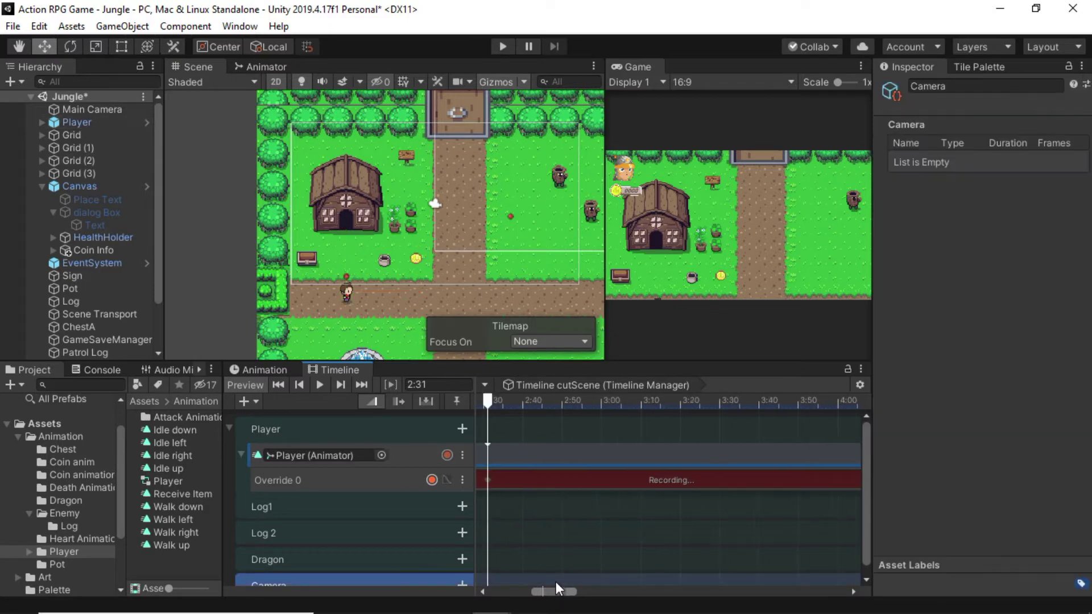
left_click_drag(548, 400, 735, 401)
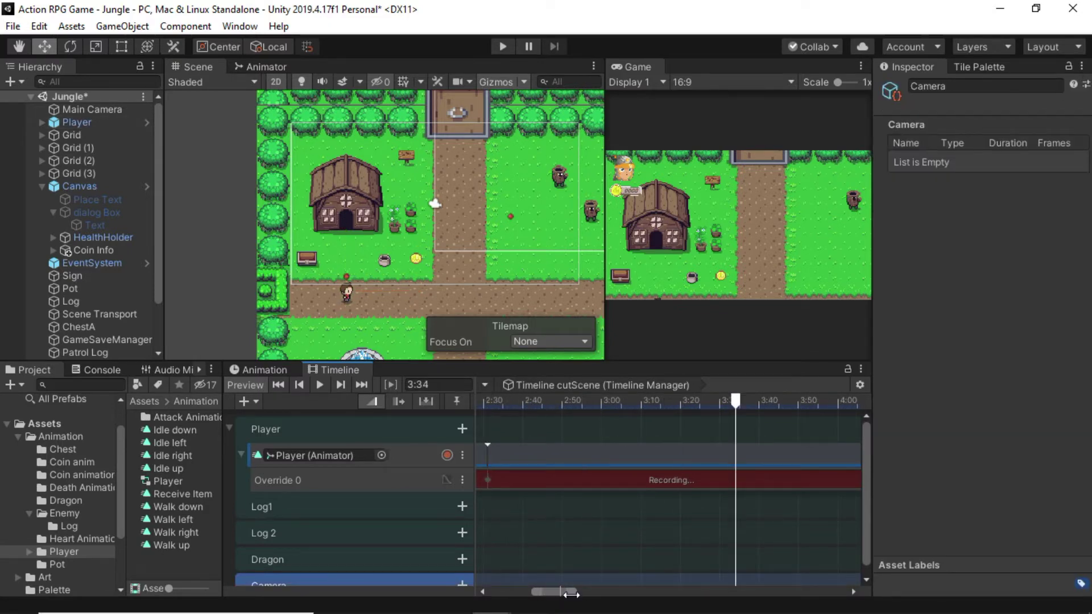
left_click_drag(562, 588, 587, 591)
scroll(592, 519, "down", 7)
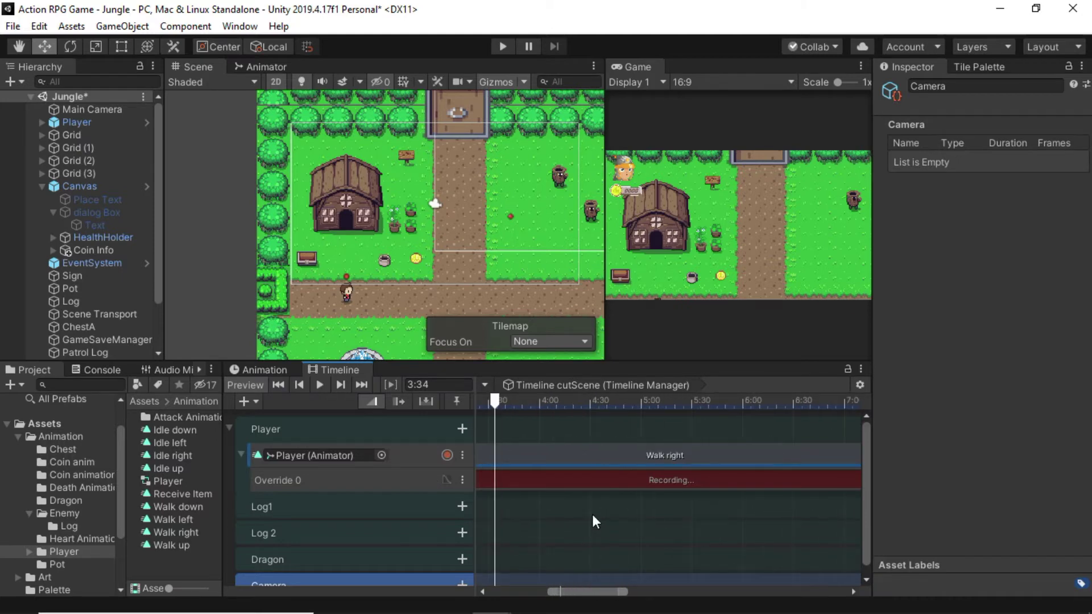
left_click_drag(521, 400, 742, 408)
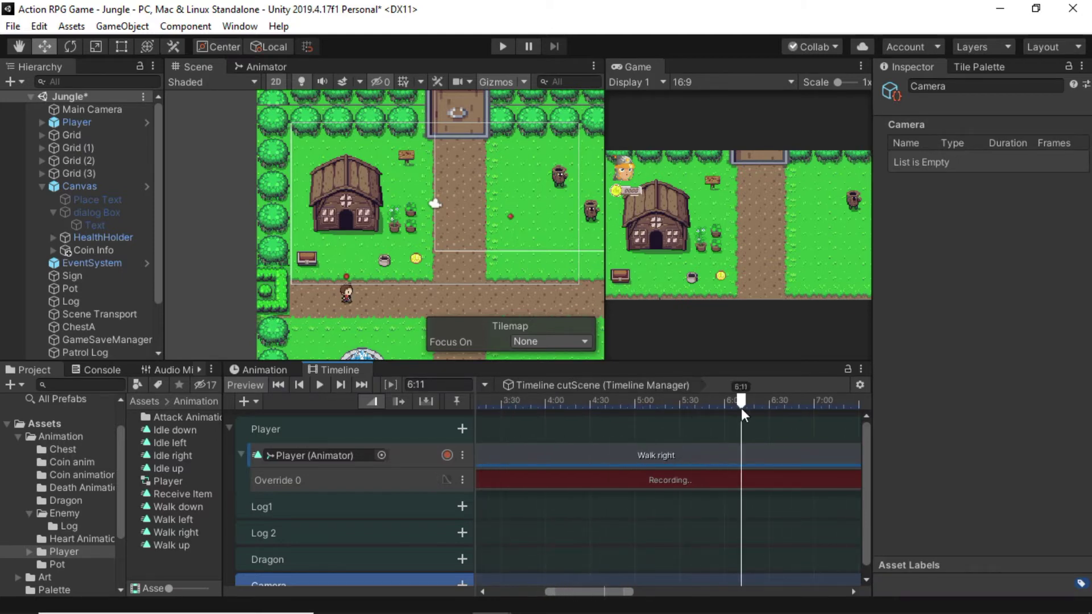
middle_click_drag(680, 521, 519, 512)
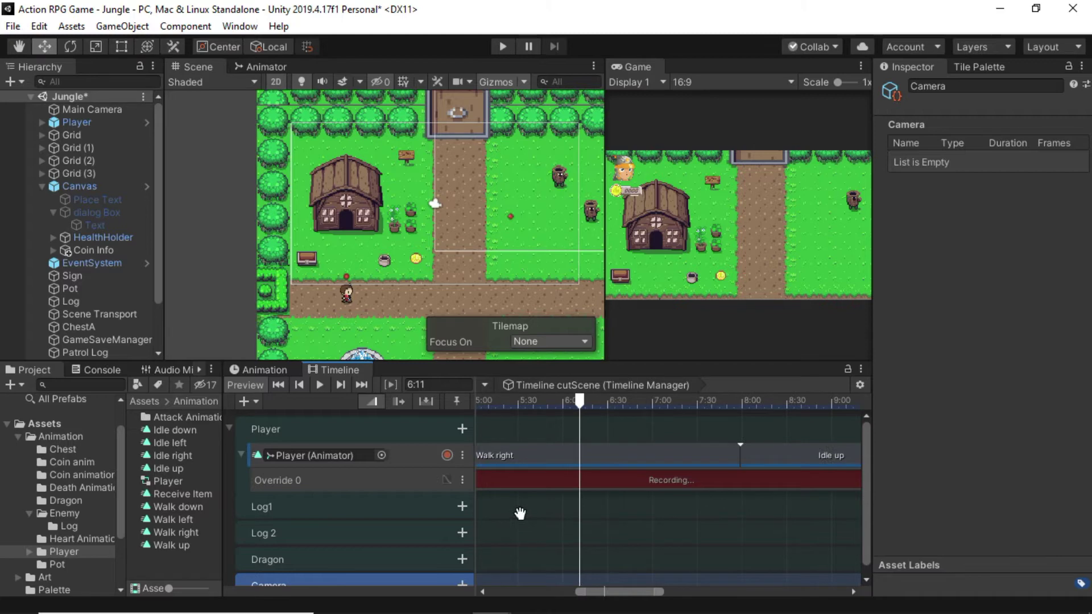
left_click_drag(584, 399, 740, 407)
scroll(739, 442, "up", 5)
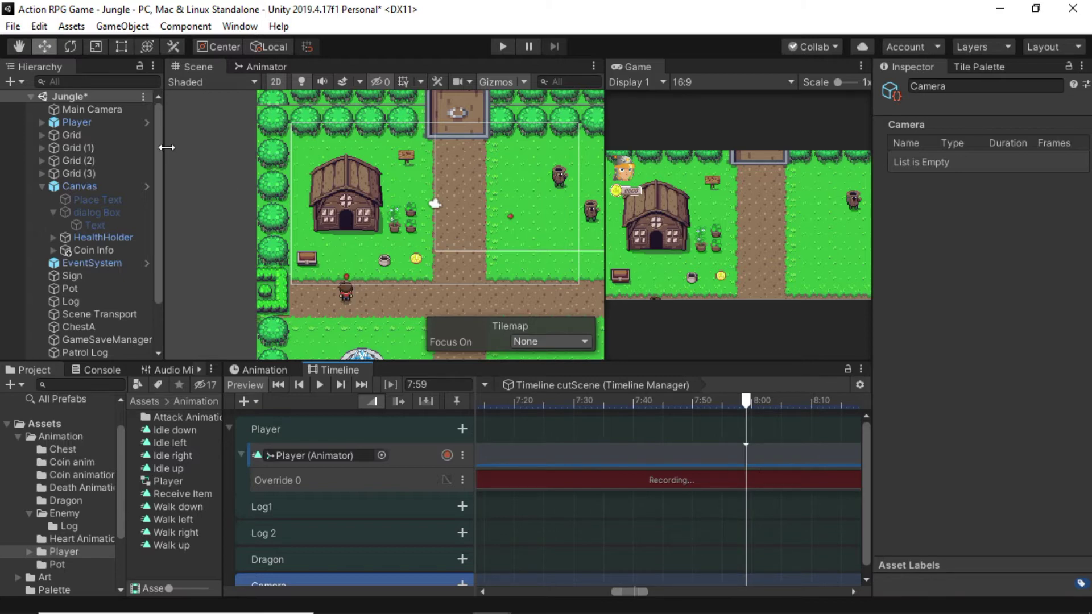
left_click(75, 123)
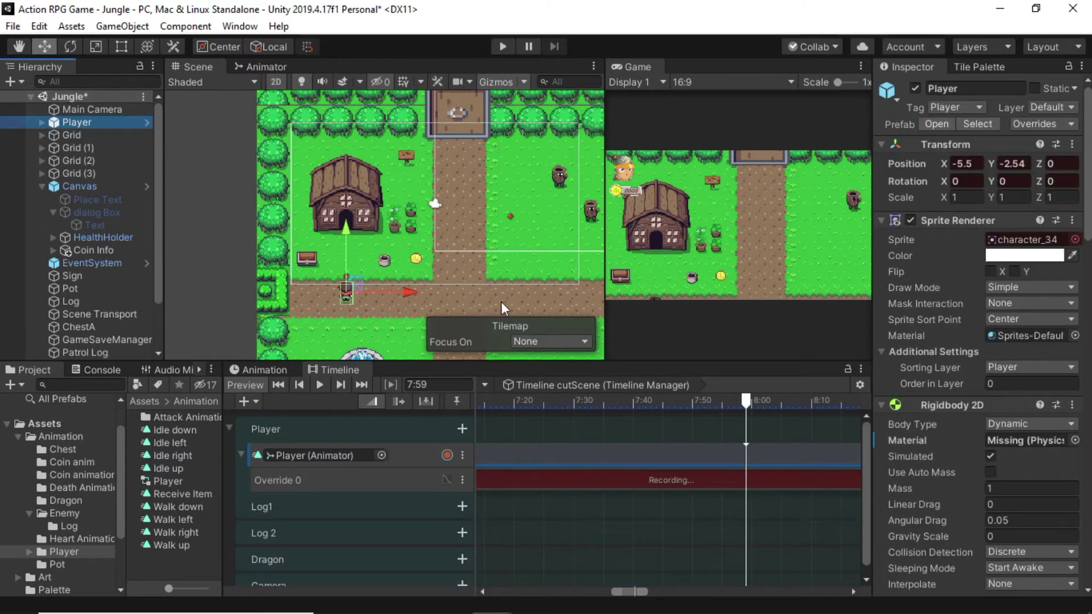
left_click_drag(411, 290, 630, 290)
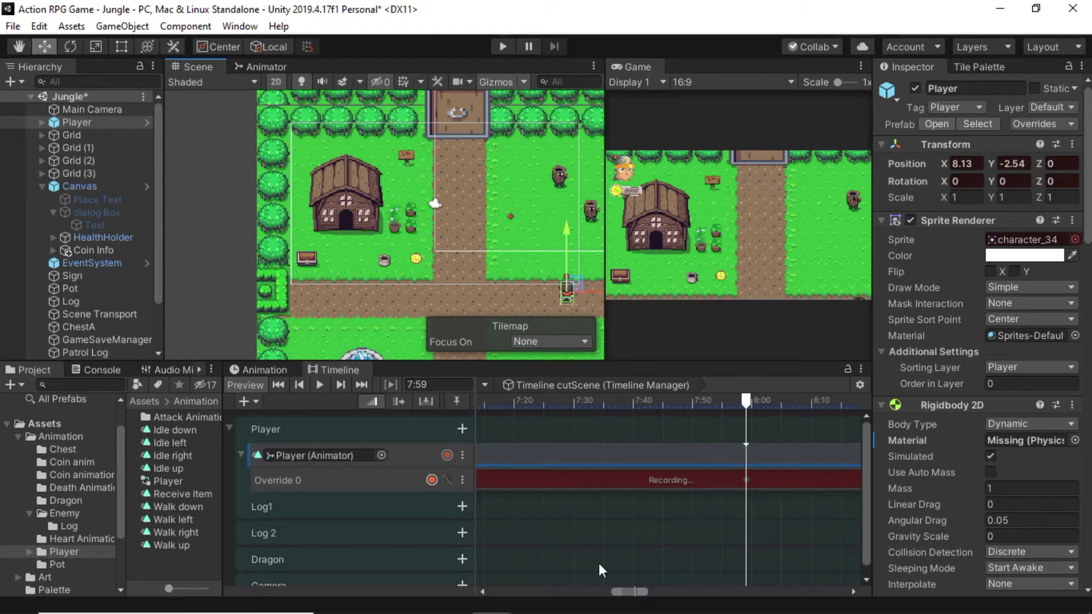
Key the Player's X position at 8.14 at 10:01, where the Idle up clip ends
left_click_drag(632, 590, 652, 587)
scroll(647, 532, "down", 2)
scroll(650, 539, "down", 5)
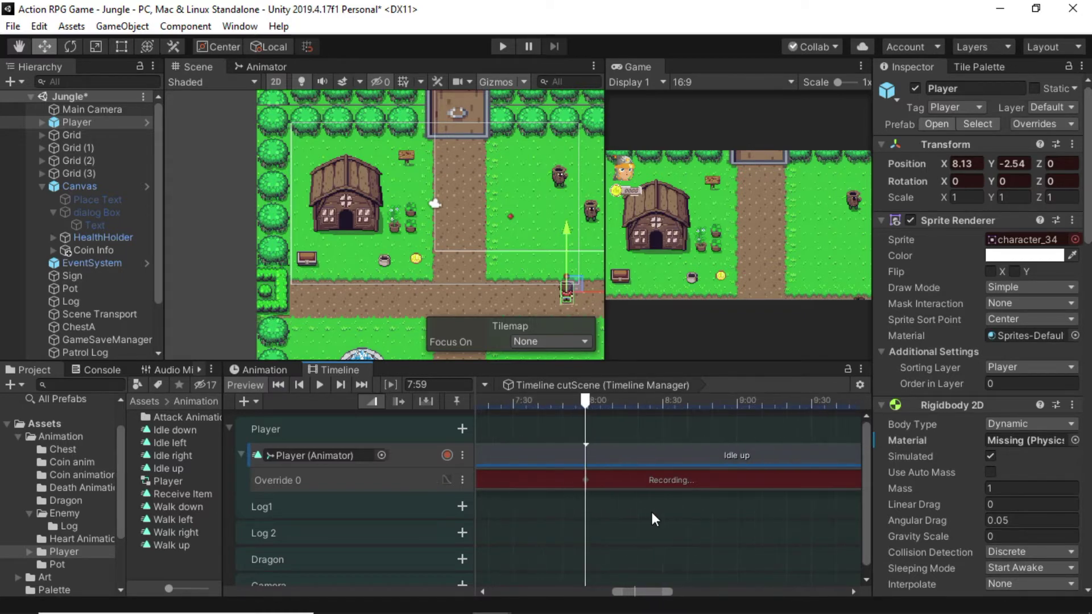
left_click_drag(652, 585, 658, 588)
left_click_drag(525, 395, 840, 419)
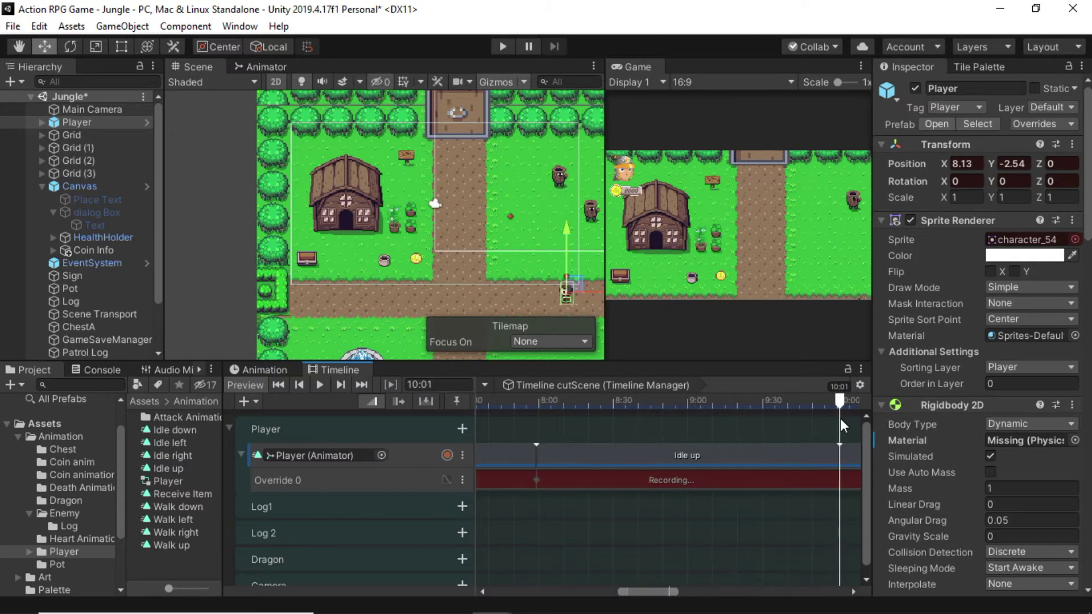
left_click(973, 165)
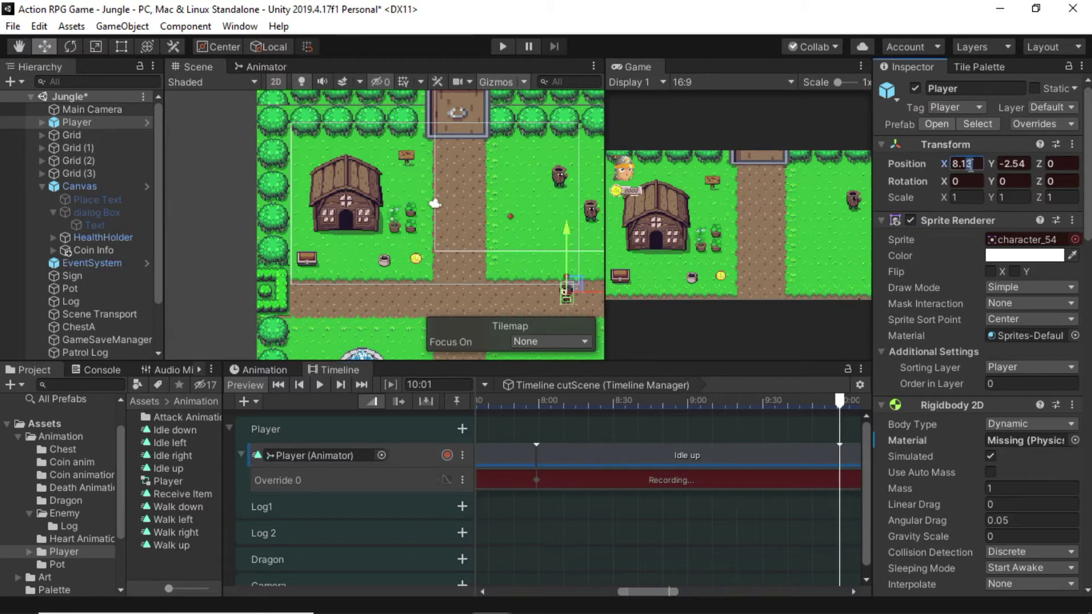
type("4")
At 15:00, where Walk left ends, move the Player back left along the dirt path to about X -5.84
left_click_drag(657, 590, 695, 592)
scroll(694, 556, "down", 4)
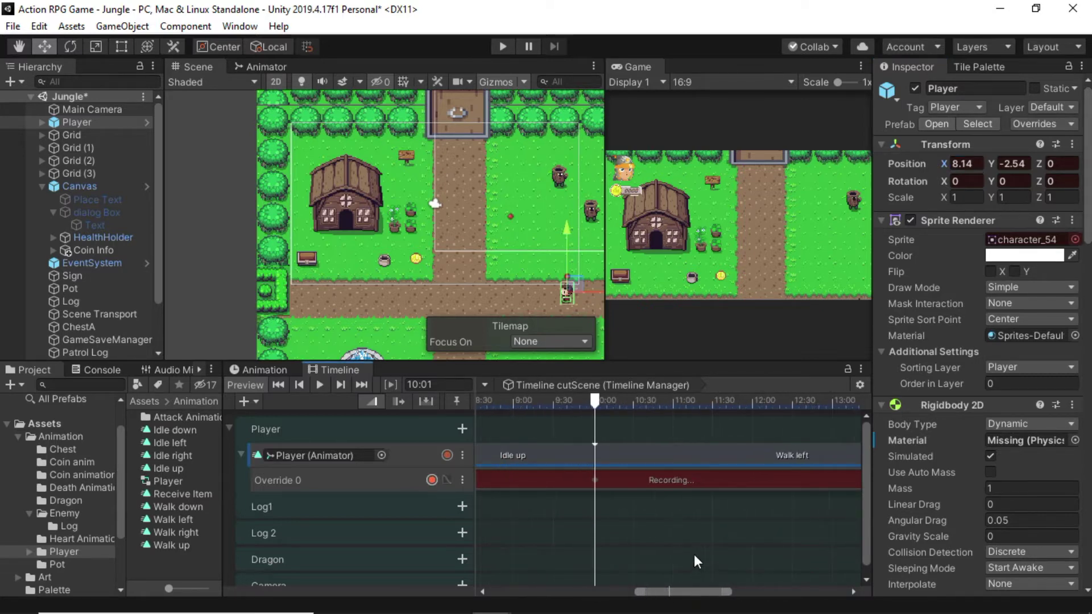
left_click_drag(709, 592, 738, 591)
left_click_drag(504, 406, 835, 433)
scroll(836, 468, "up", 10)
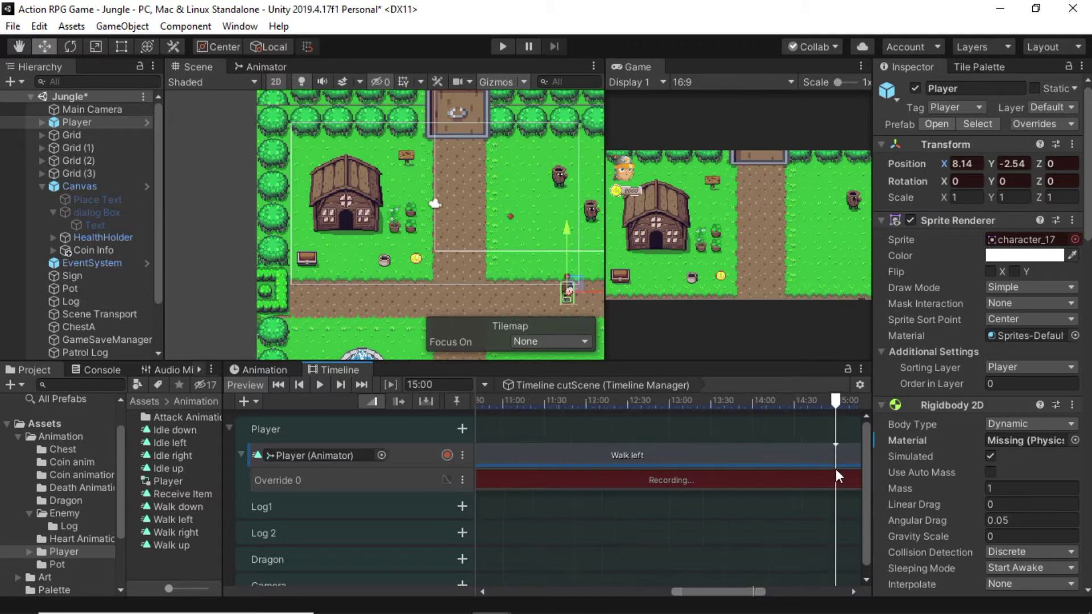
scroll(838, 468, "up", 6)
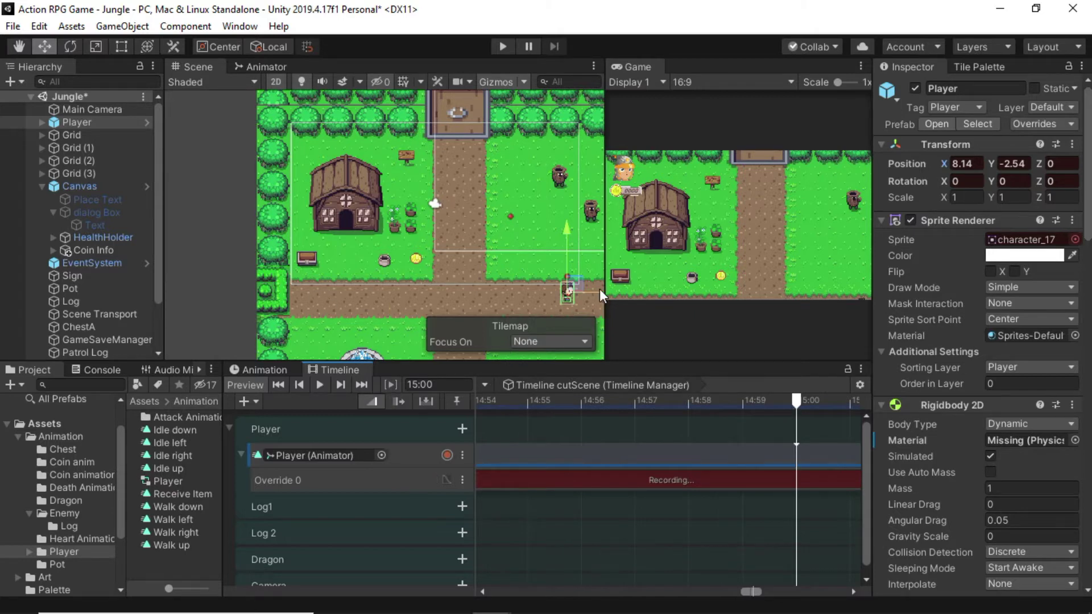
left_click_drag(596, 291, 367, 299)
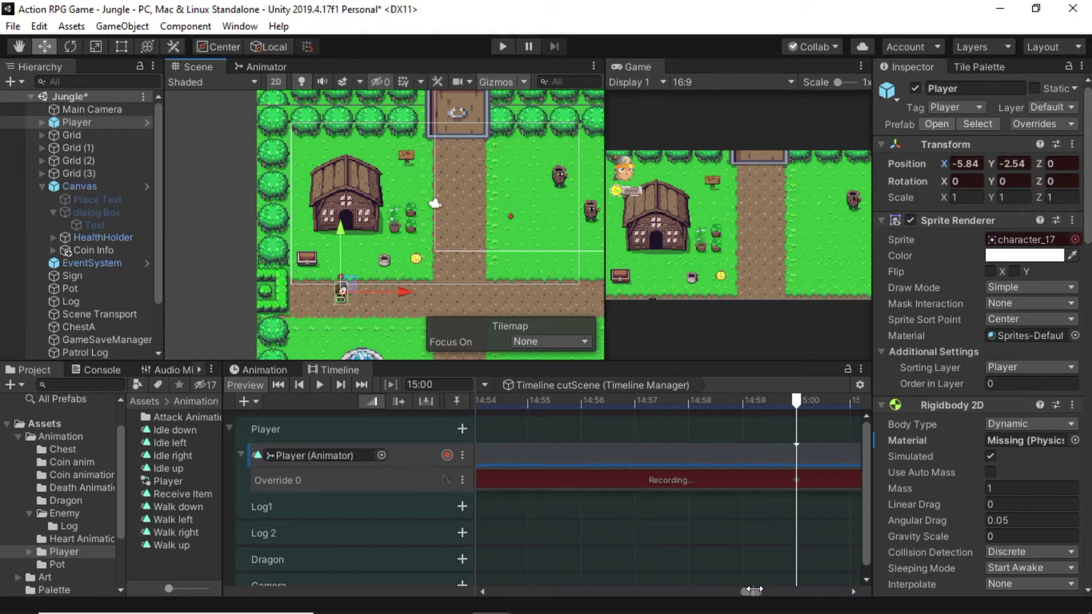
Bring the Player's whole clip sequence into view and stop recording on the Player override track
left_click_drag(751, 591, 750, 591)
scroll(724, 540, "down", 6)
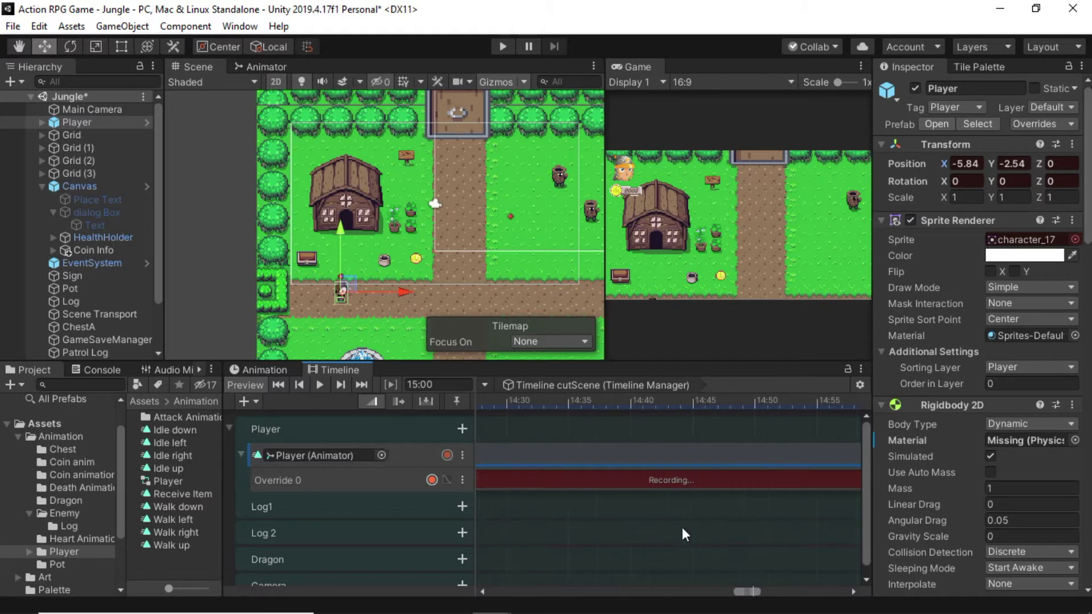
scroll(668, 538, "down", 8)
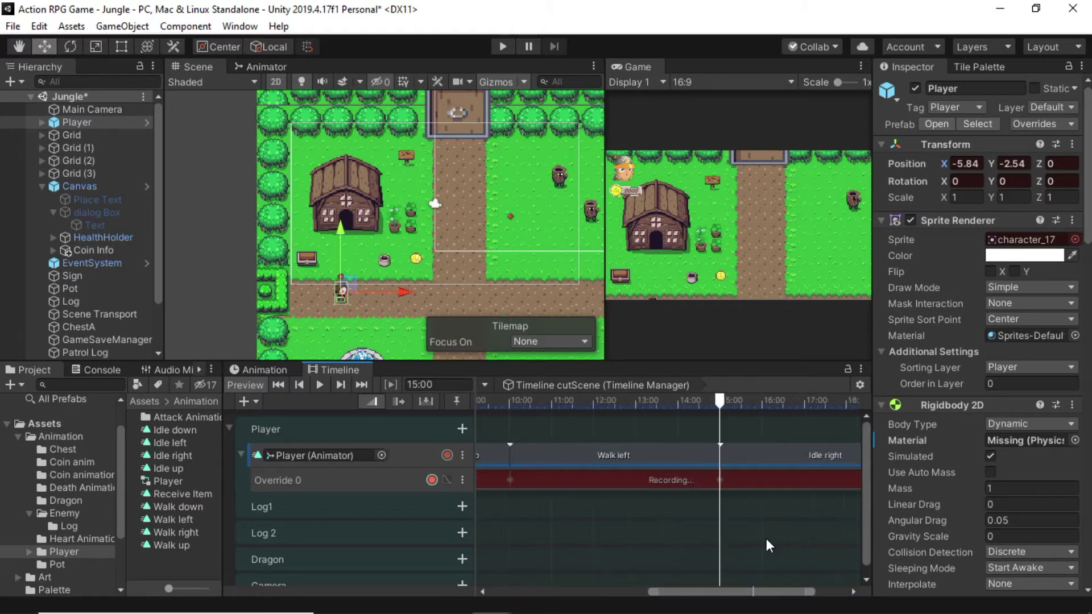
scroll(764, 540, "down", 3)
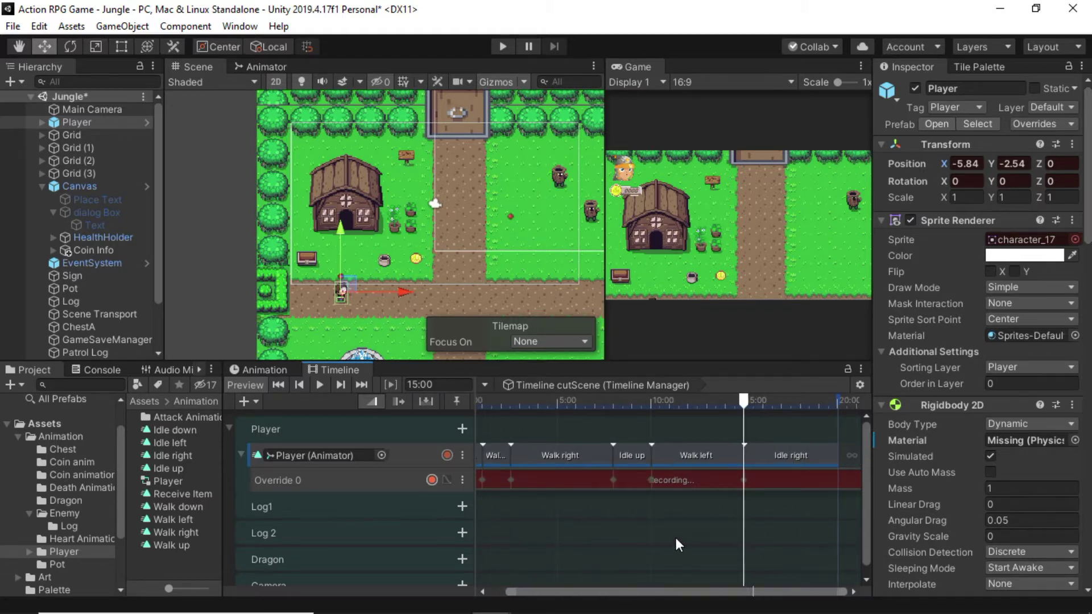
scroll(562, 542, "down", 1)
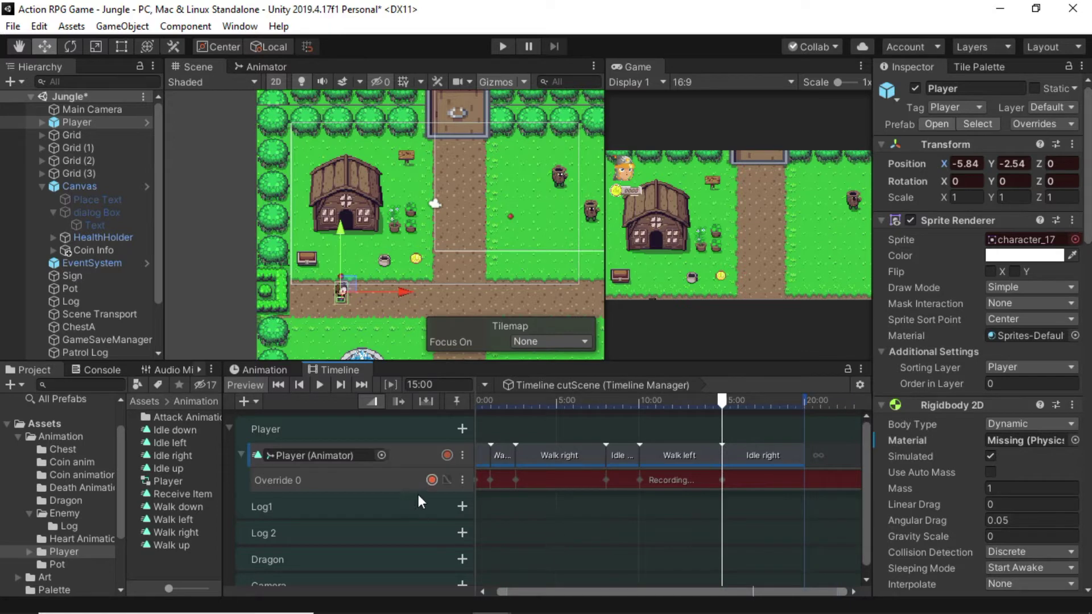
left_click(430, 480)
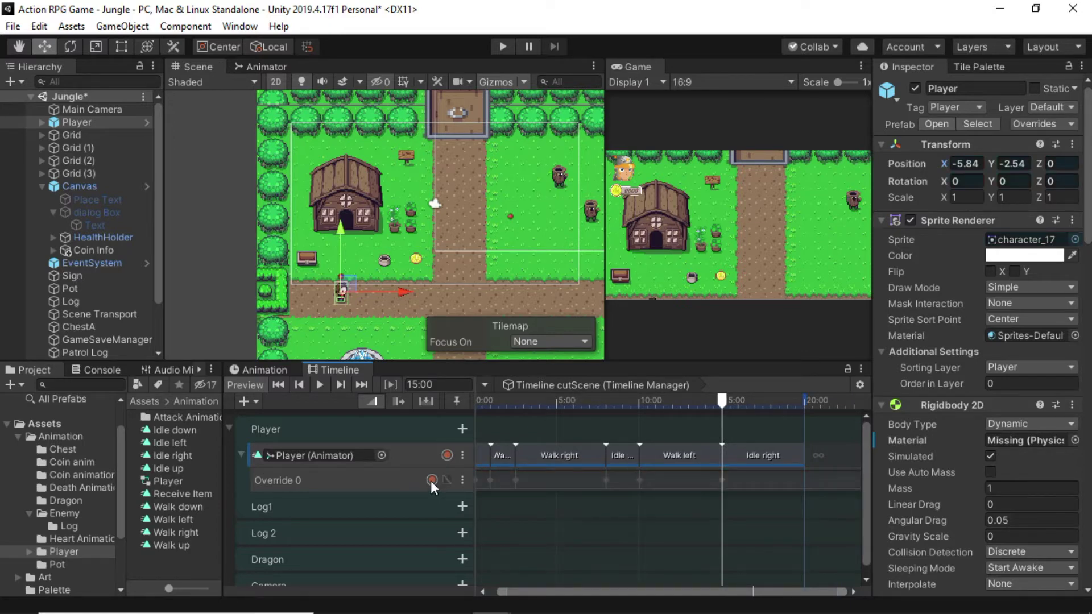
Add an animation track to the Log1 group and bind the Log object to it
left_click(344, 508)
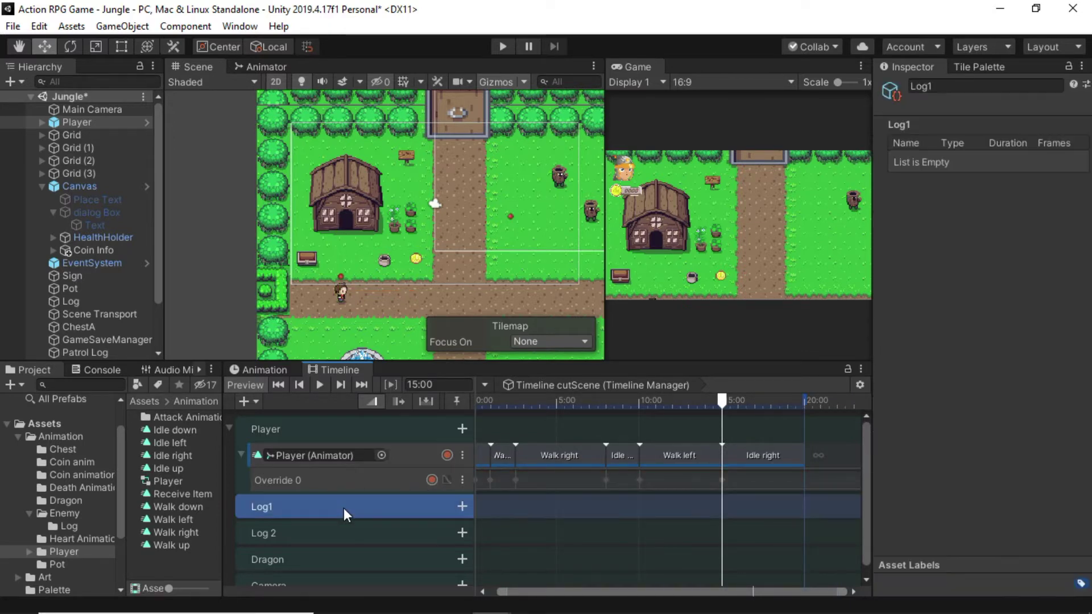
left_click(462, 506)
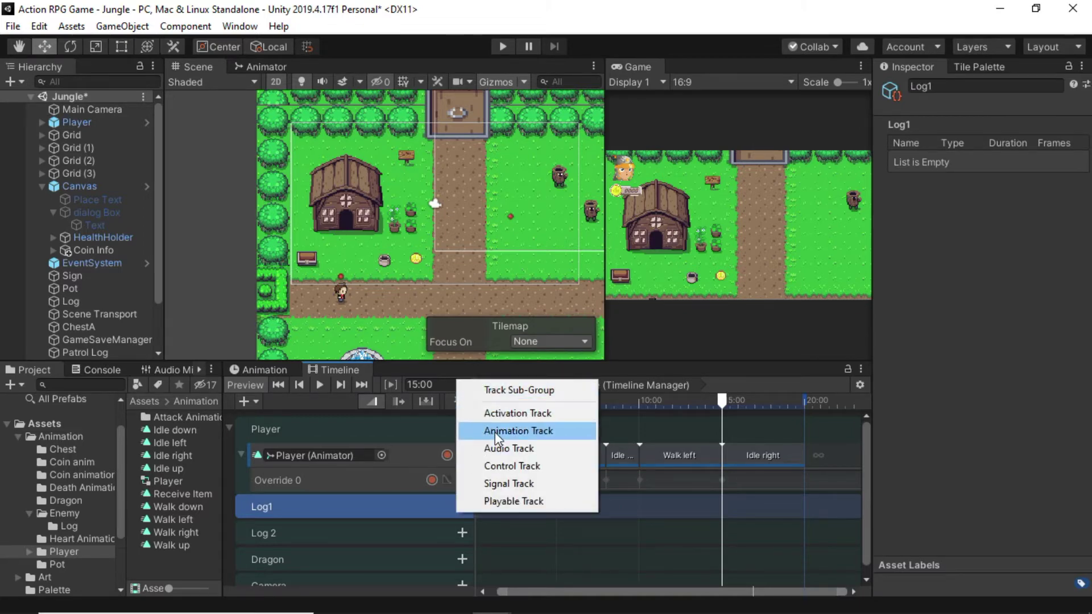
left_click(495, 433)
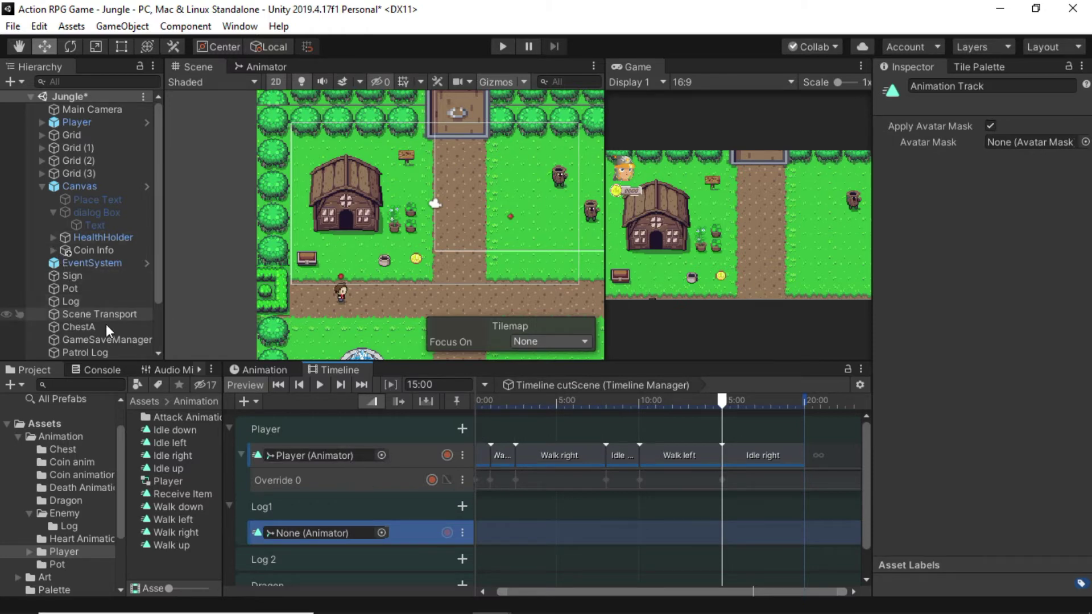
left_click_drag(66, 301, 289, 527)
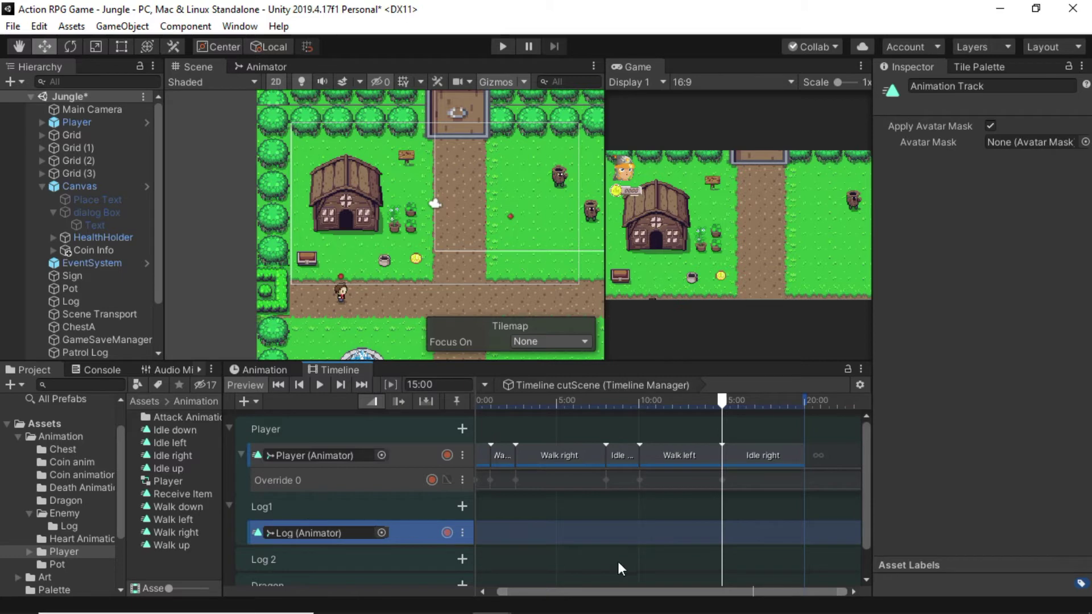
left_click_drag(633, 592, 624, 593)
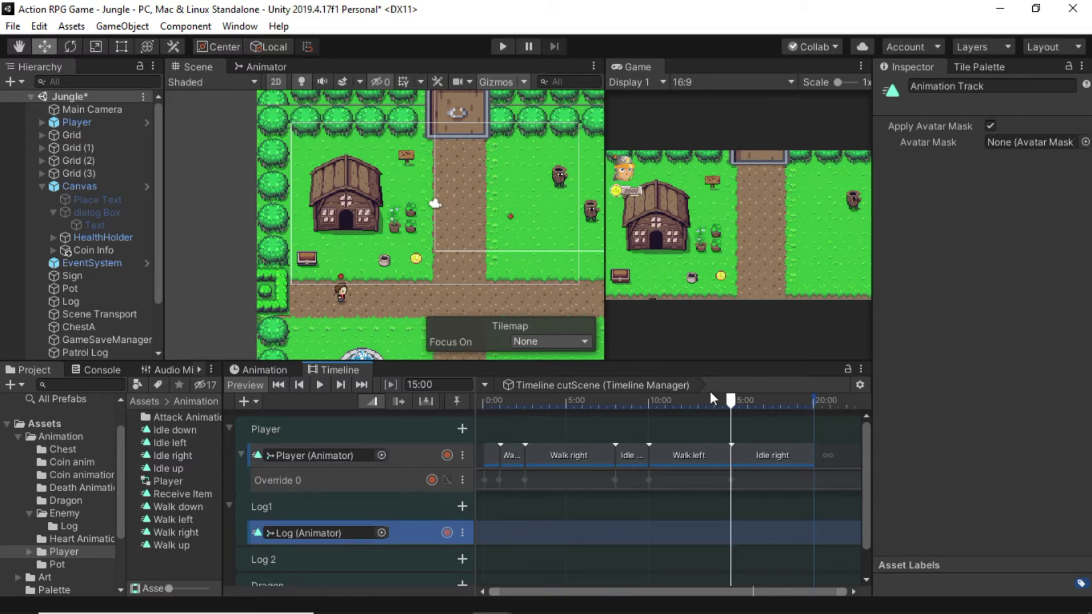
Open the Log folder inside the project's Animation/Enemy folder
left_click(154, 402)
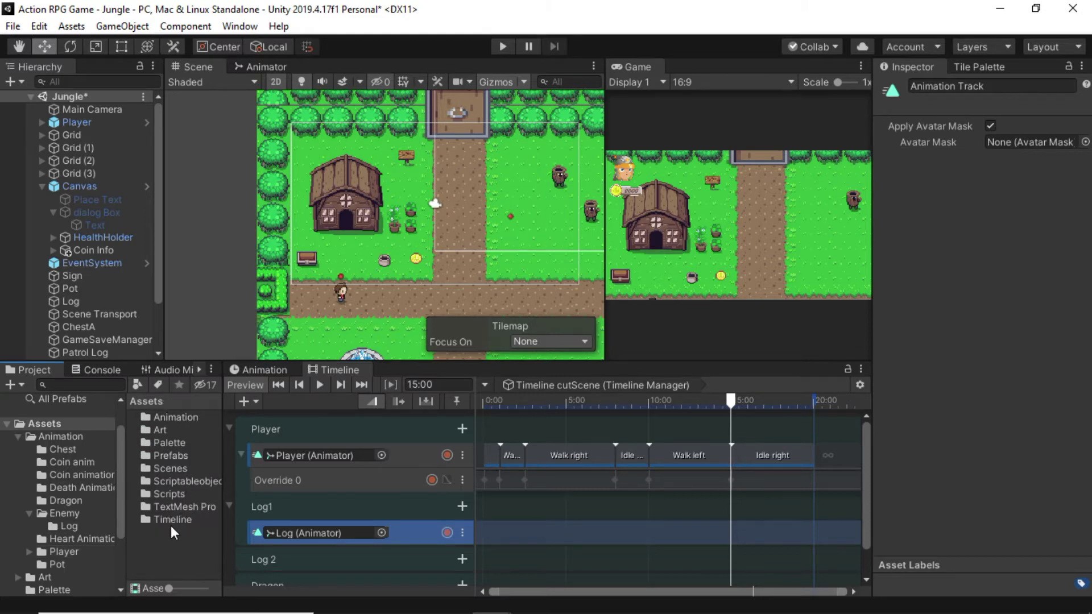
double_click(170, 420)
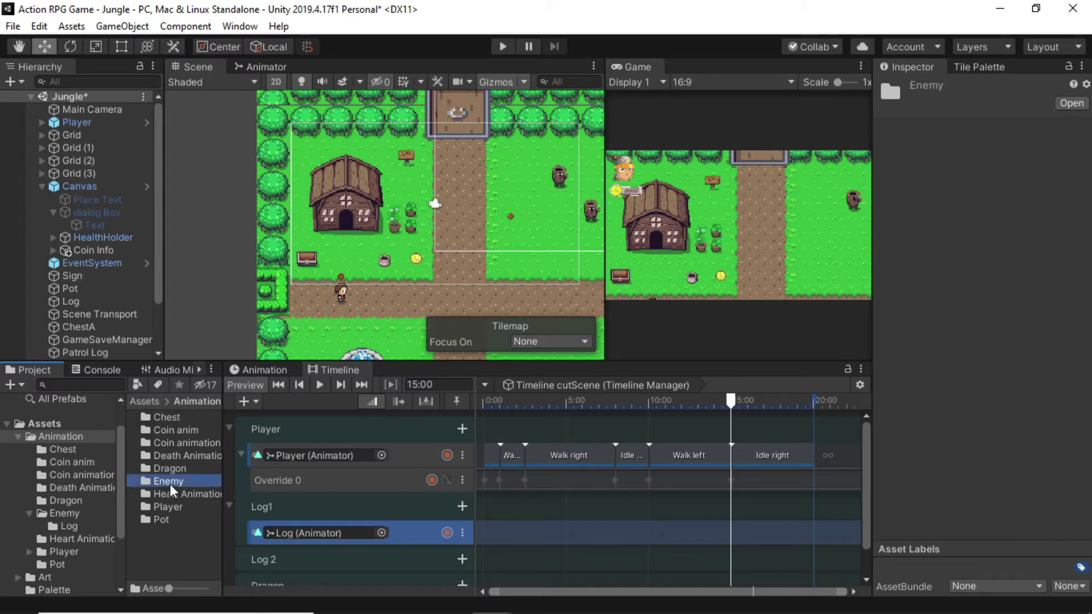
double_click(170, 484)
left_click(163, 416)
double_click(163, 418)
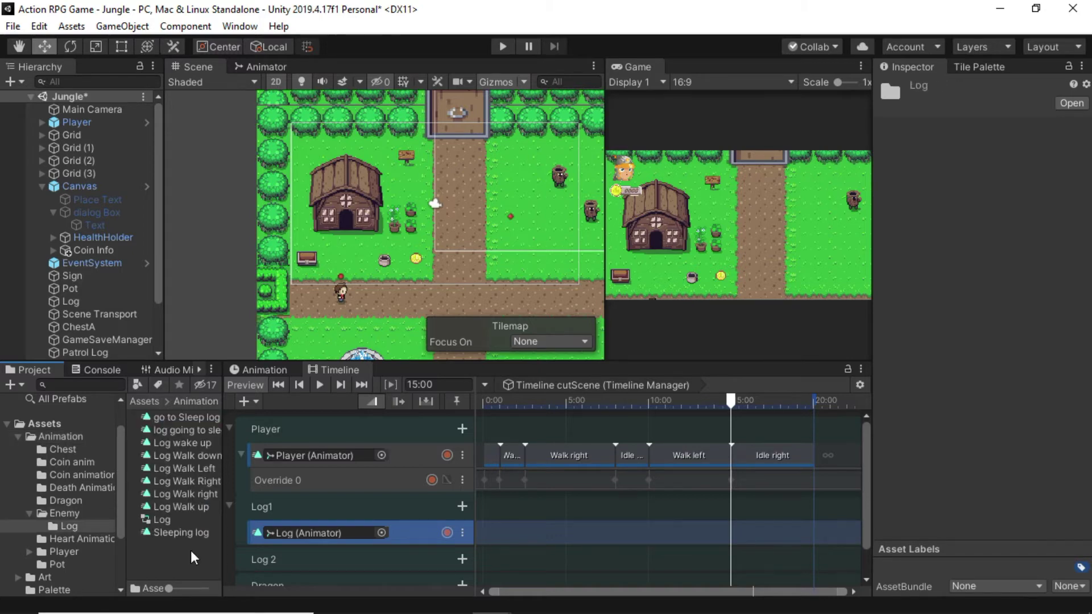
Add the Log Walk down clip to the Log track, starting at 7.95 s as Walk right ends and ending at 11:32
left_click_drag(741, 402, 616, 397)
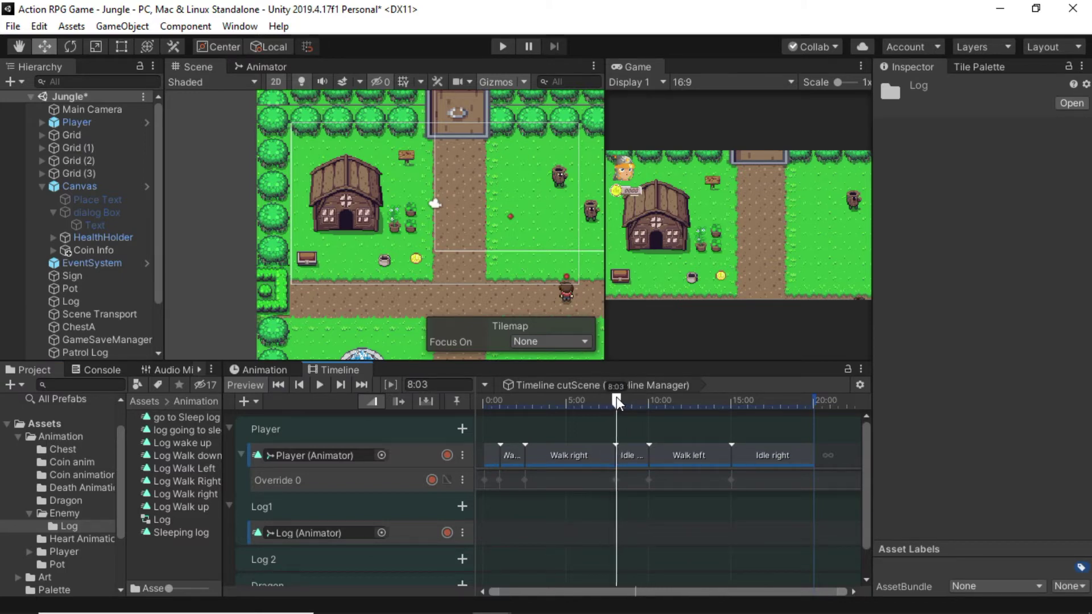
left_click_drag(617, 397, 615, 396)
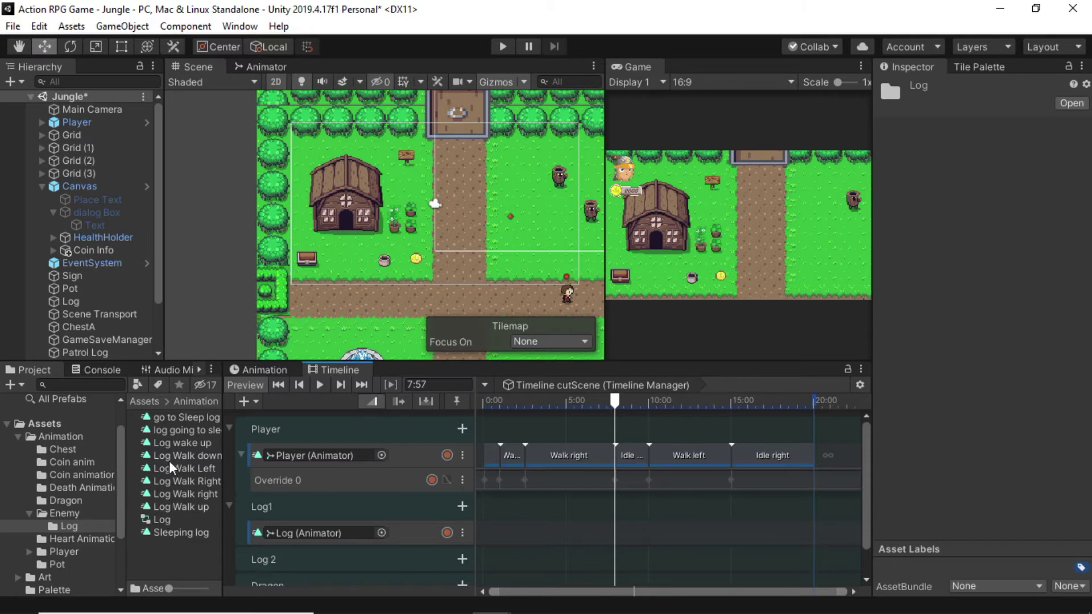
left_click_drag(170, 455, 575, 500)
mouse_move(622, 535)
left_mouse_down()
mouse_move(648, 532)
mouse_move(627, 534)
left_mouse_up()
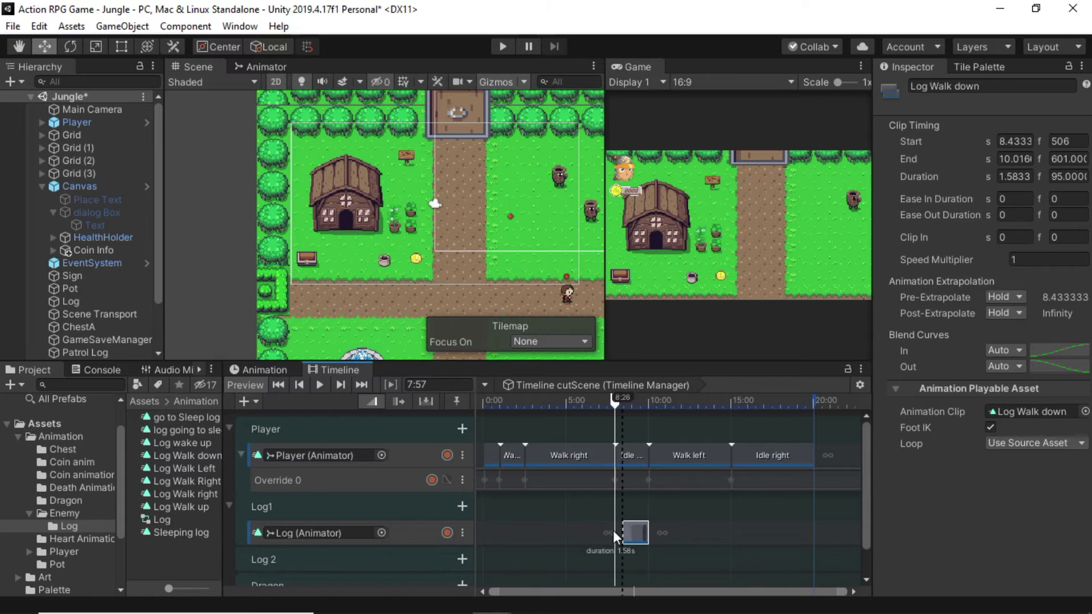
mouse_move(636, 531)
left_mouse_down()
mouse_move(628, 535)
mouse_move(644, 532)
left_mouse_up()
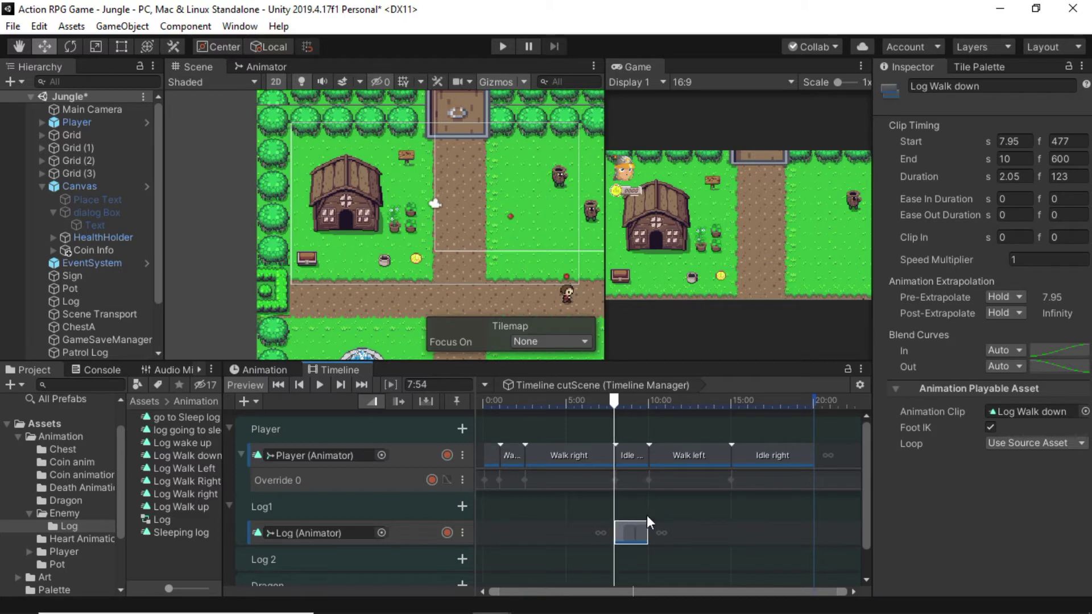
left_click_drag(618, 400, 674, 409)
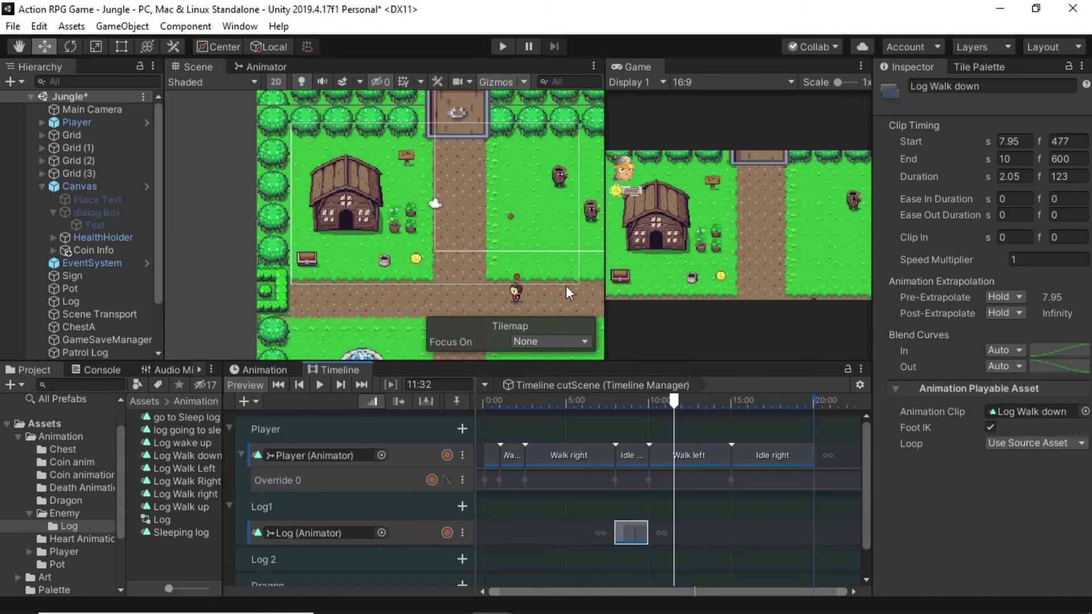
left_click_drag(640, 533, 669, 532)
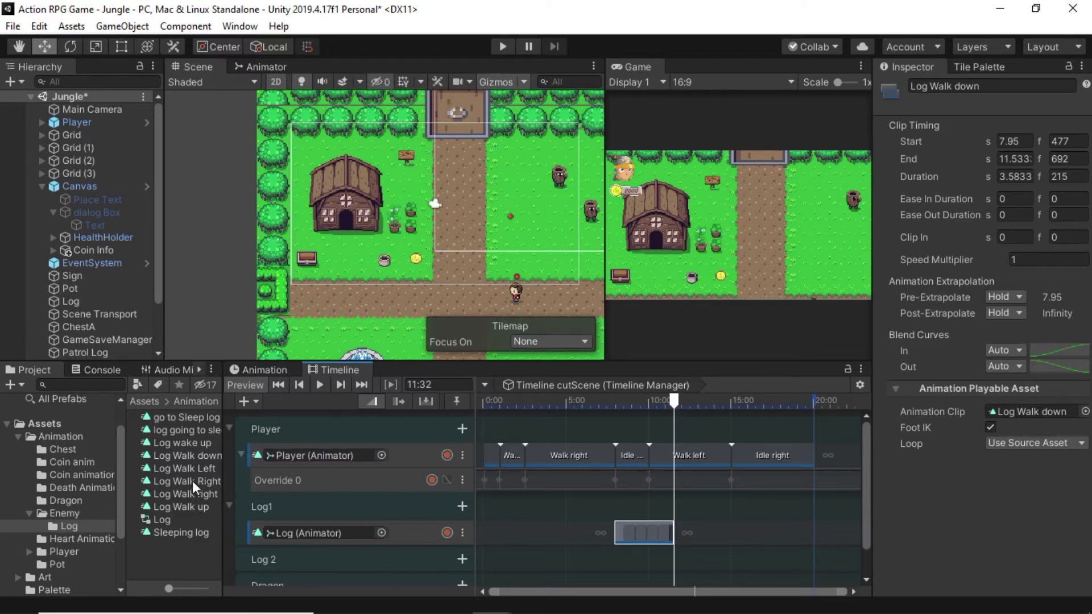
Add the Log Walk Left clip directly after Log Walk down on the Log track, ending at 15:04
left_click_drag(181, 466, 812, 532)
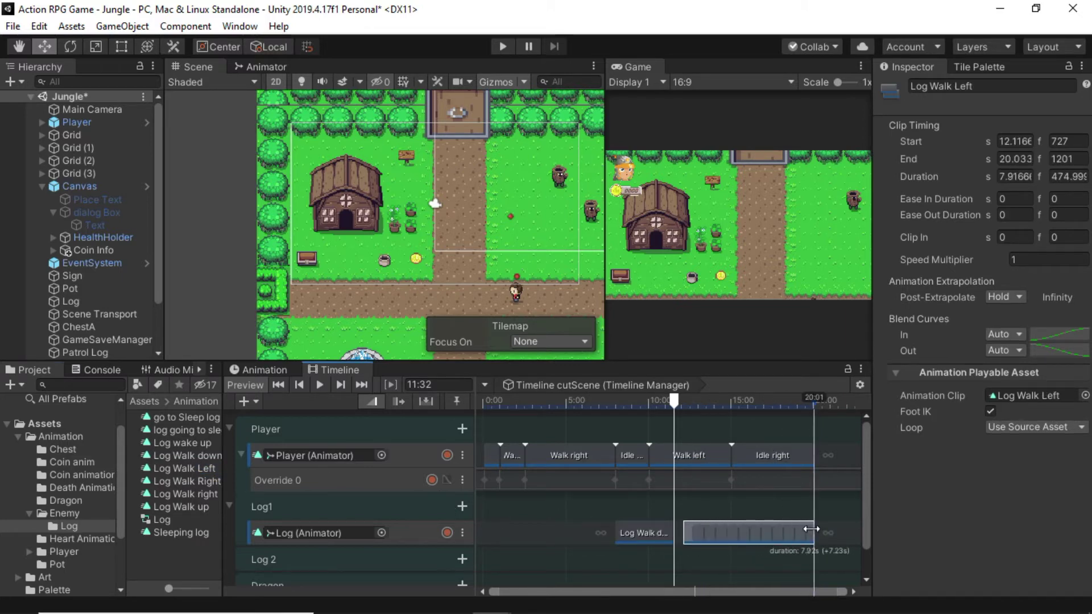
left_click_drag(703, 532, 694, 525)
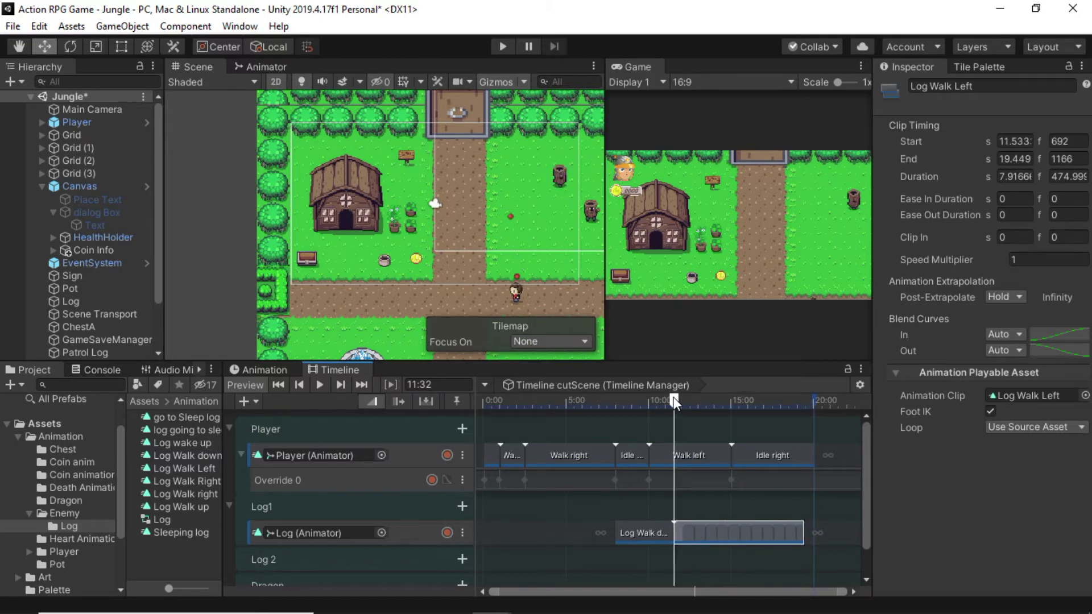
left_click_drag(674, 402, 759, 411)
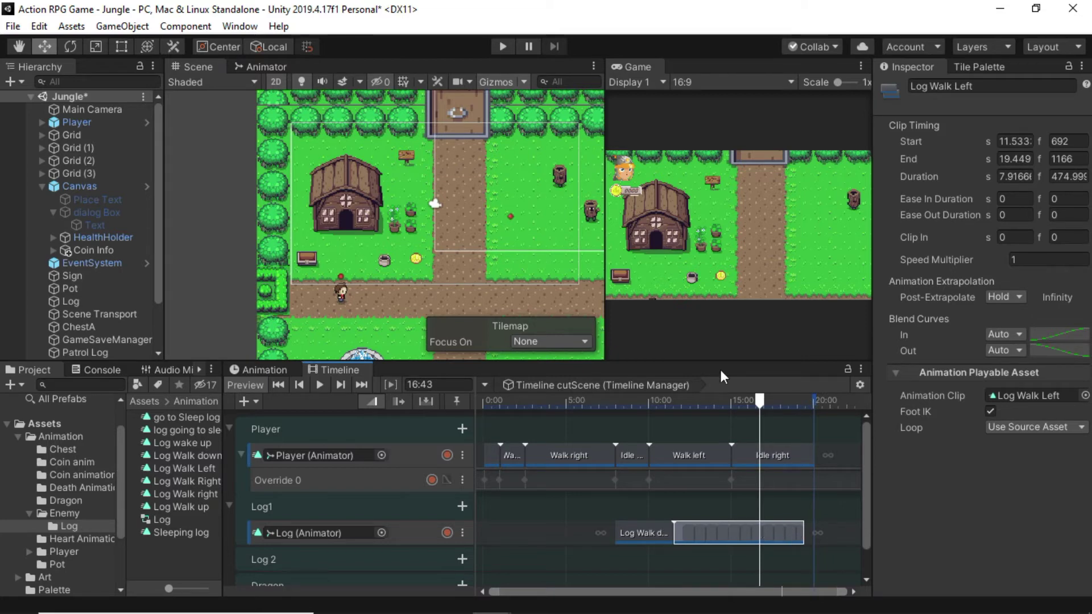
left_click_drag(762, 398, 733, 400)
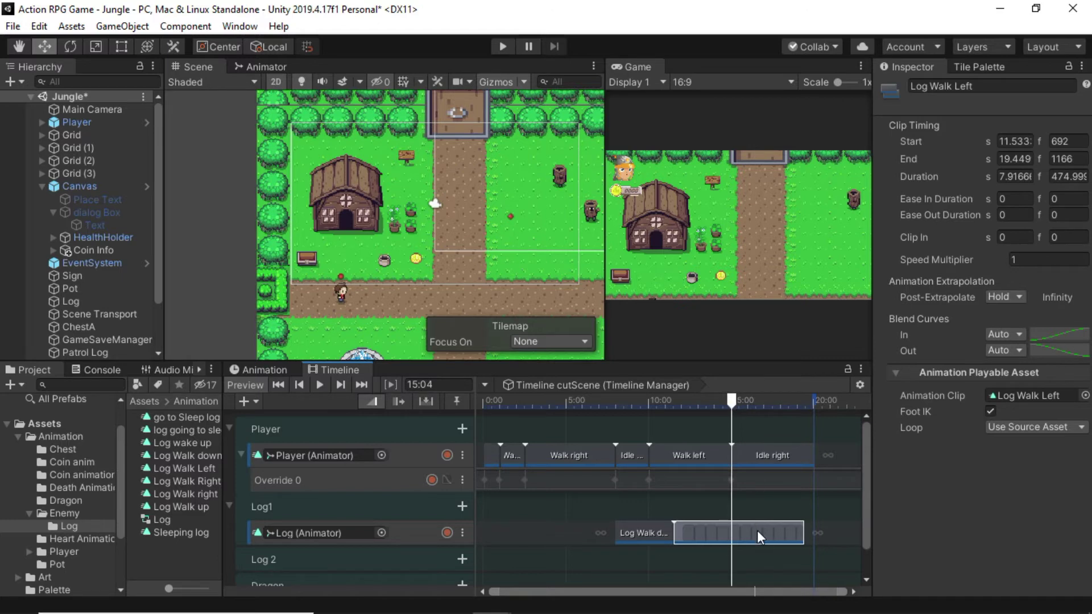
left_click_drag(800, 531, 731, 530)
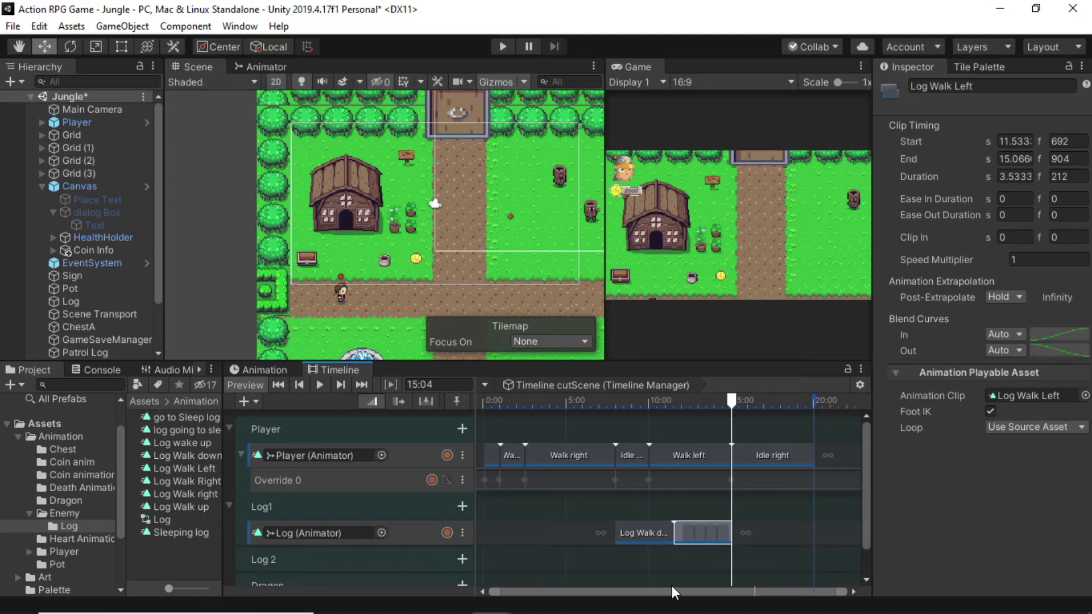
Add an override track to the Log track and start recording on it at 8:05
left_click(461, 535)
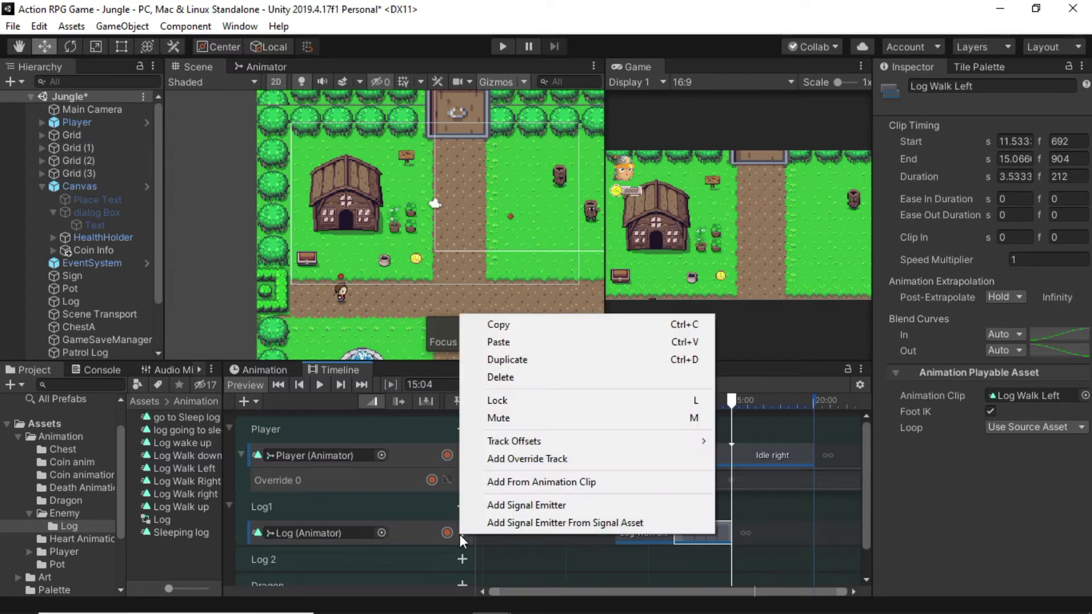
left_click(537, 460)
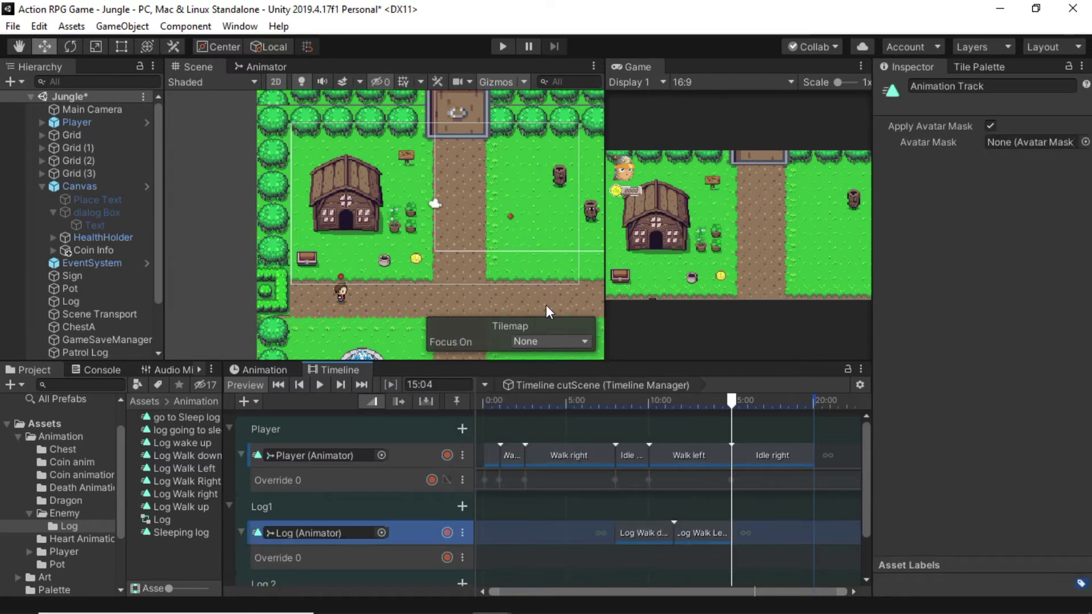
left_click_drag(733, 401, 616, 411)
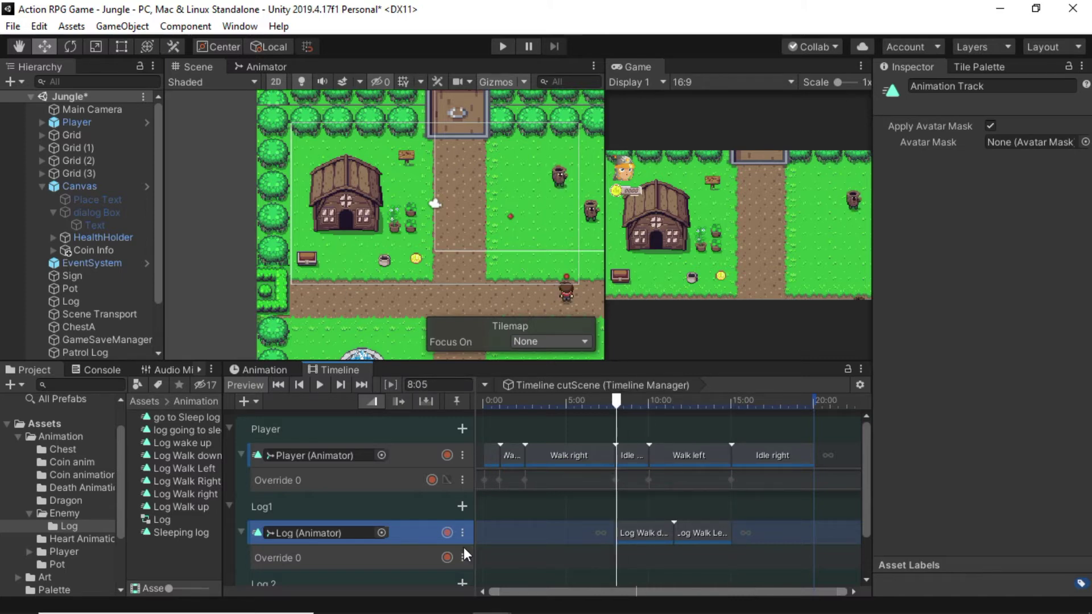
left_click(448, 560)
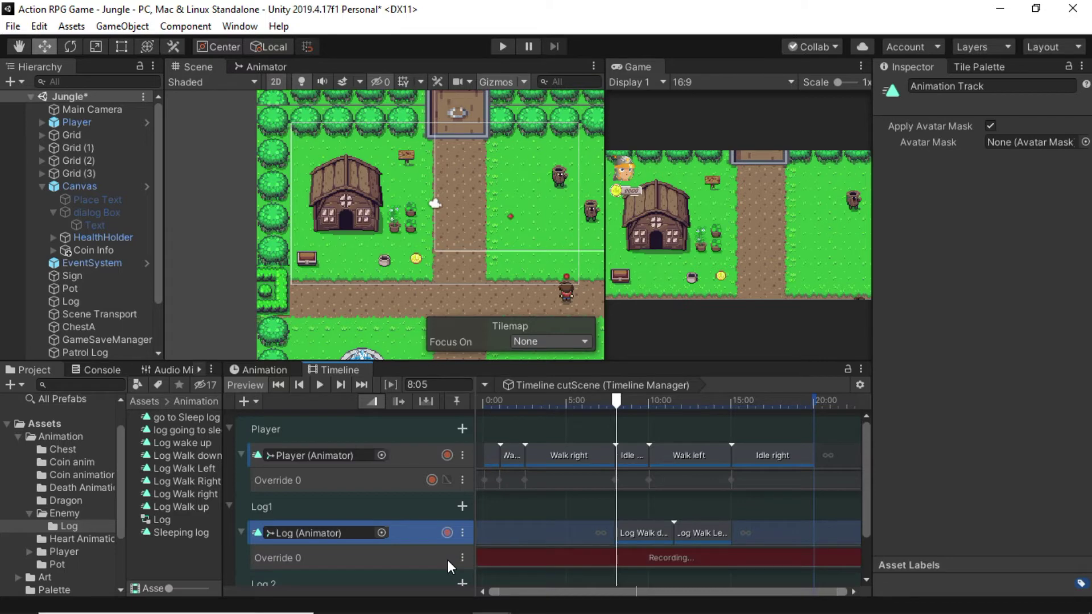
Key the Log object's starting position at 8:05 with X set to 7.67
left_click(74, 300)
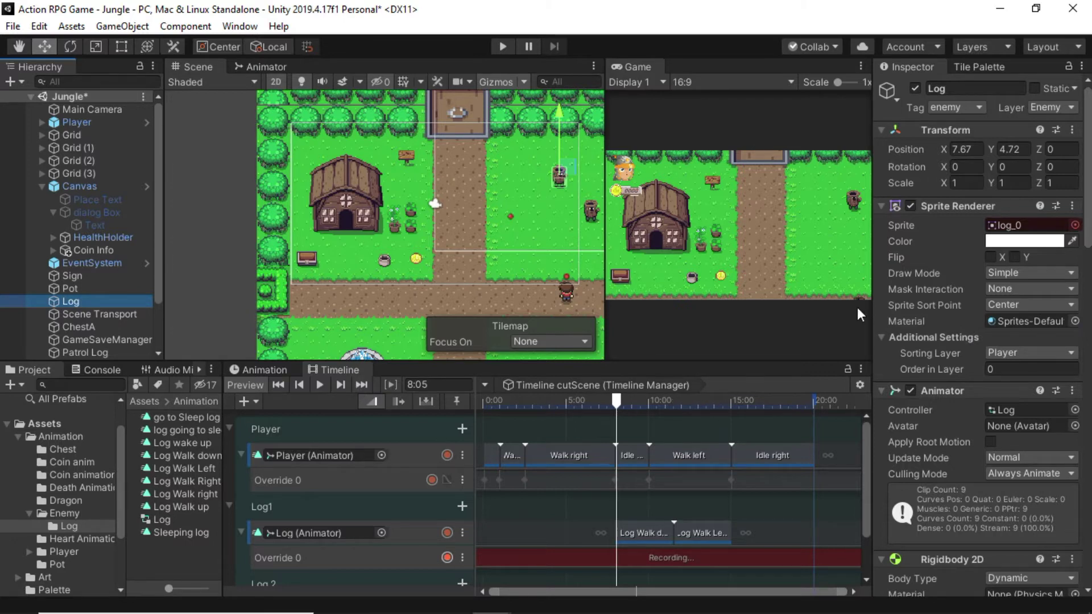
left_click(965, 149)
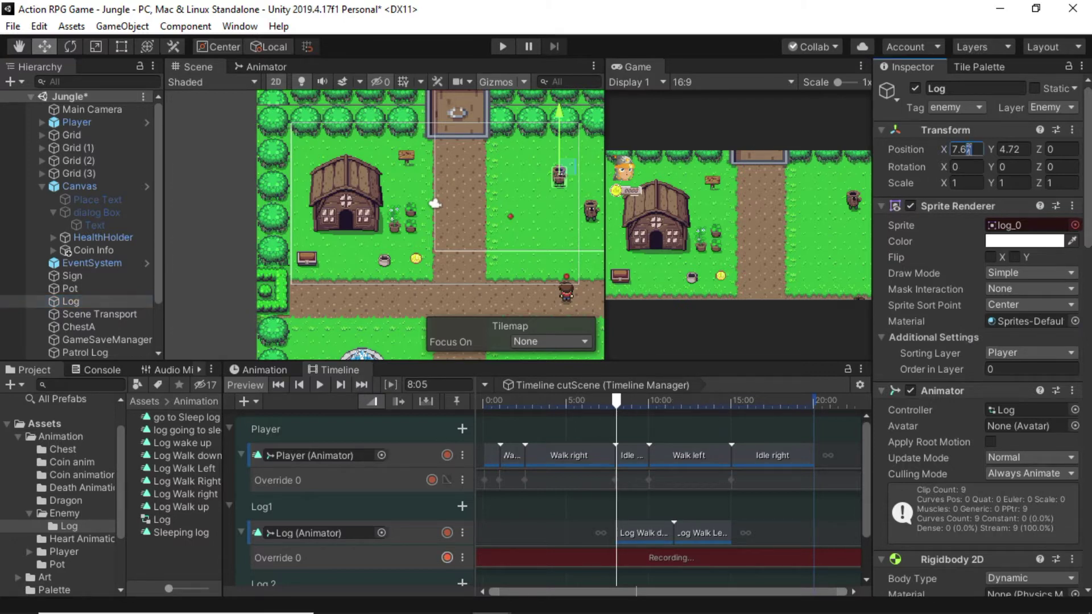
type("6")
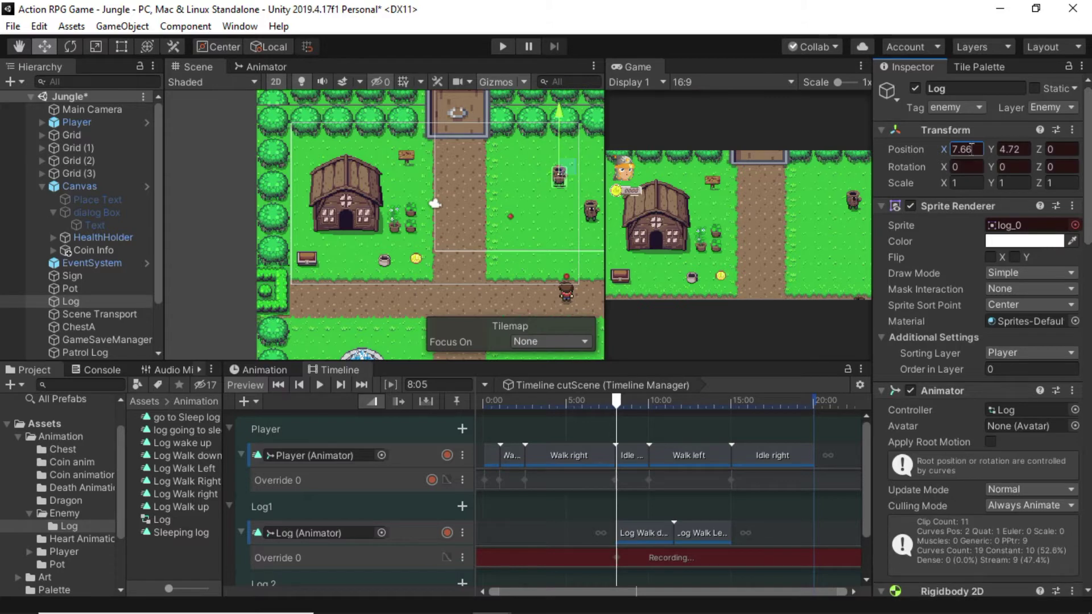
key("BackSpace")
type("7")
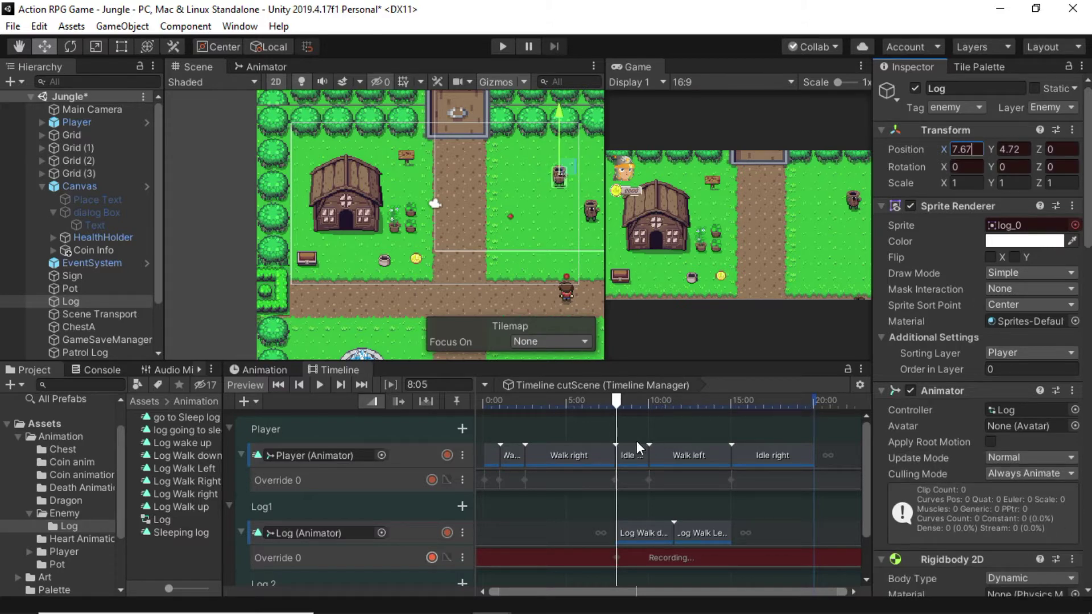
Record the Log moved straight down onto the dirt path at 11:32, at Y -2.29
left_click_drag(615, 398, 675, 404)
scroll(668, 507, "up", 2)
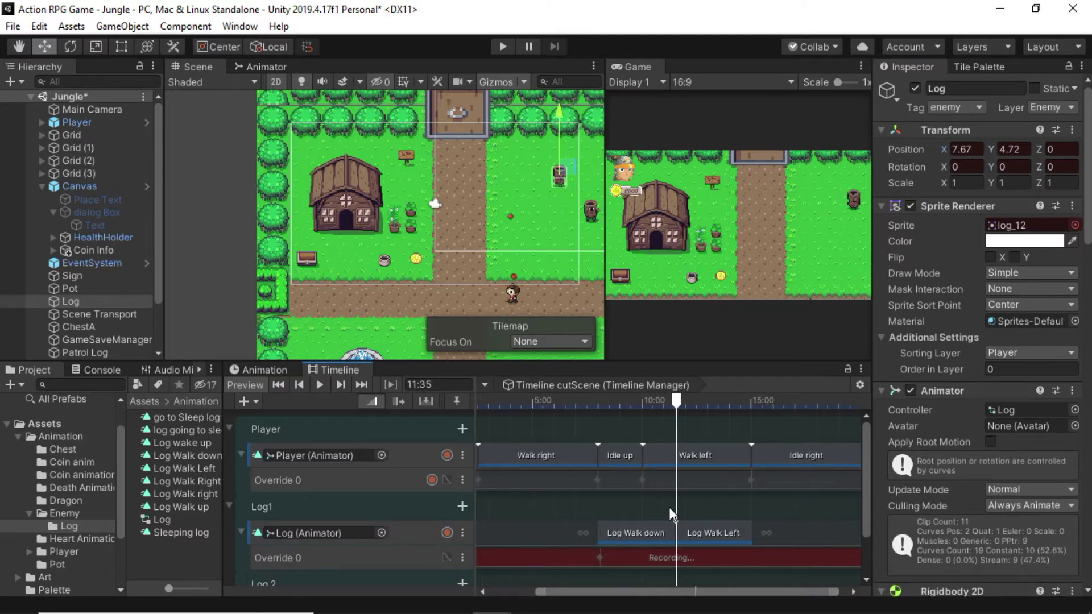
scroll(670, 510, "up", 5)
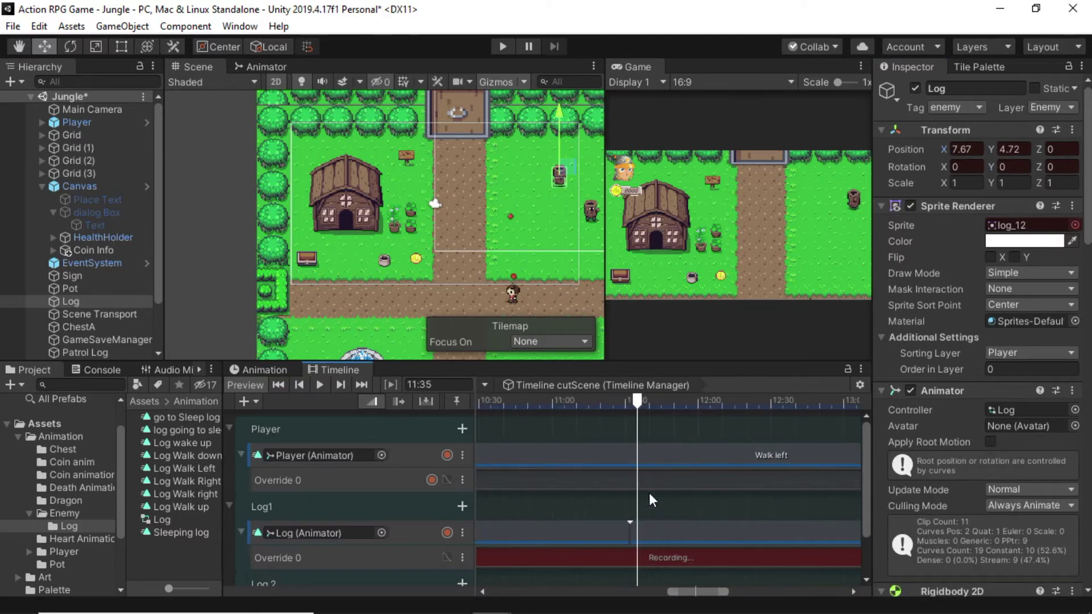
left_click_drag(639, 400, 631, 401)
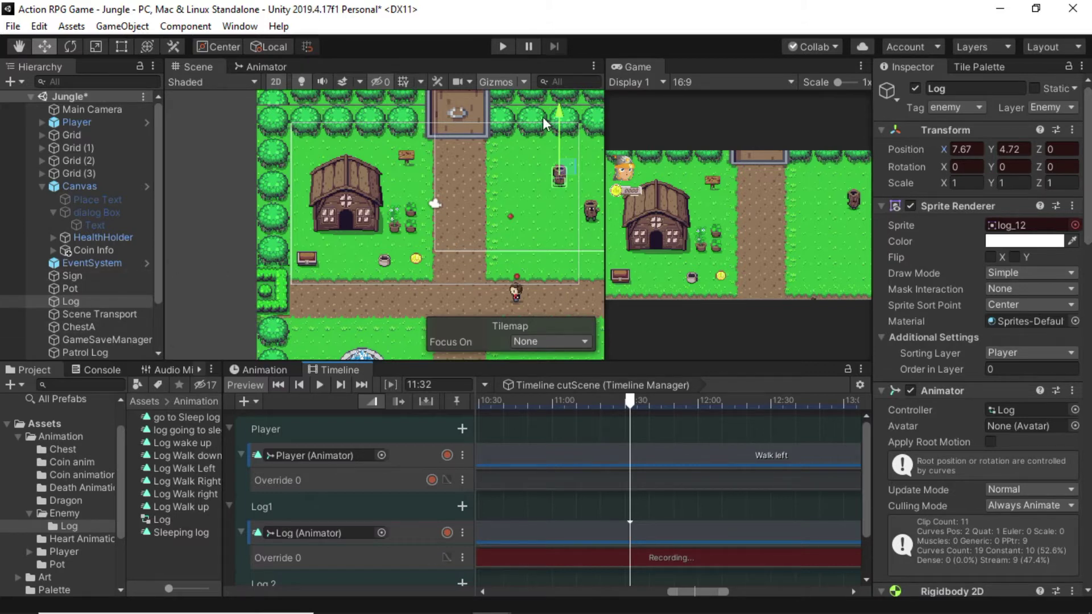
left_click_drag(559, 112, 558, 224)
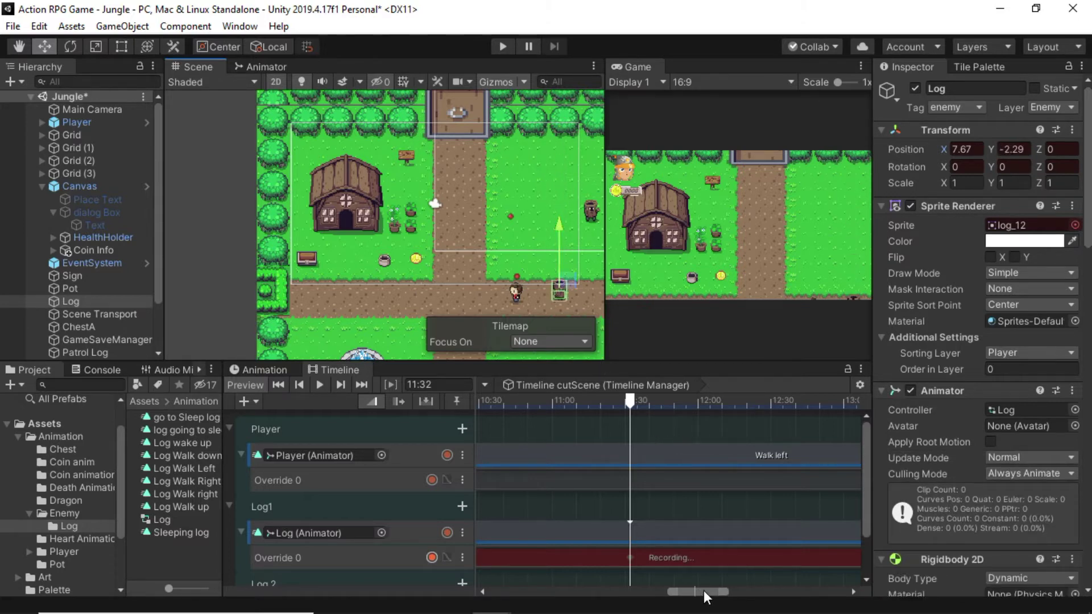
Record the Log moved left along the path to X -1.18 at 15:03, and stop recording on its override track
left_click_drag(704, 591, 717, 590)
scroll(677, 525, "down", 5)
left_click_drag(725, 592, 746, 592)
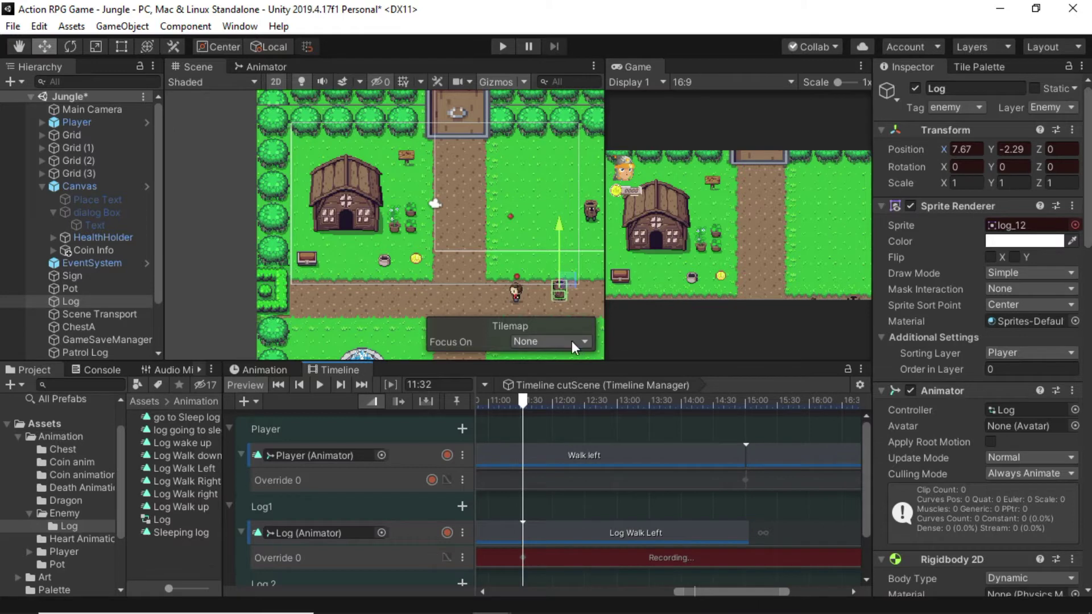
left_click_drag(588, 403, 748, 414)
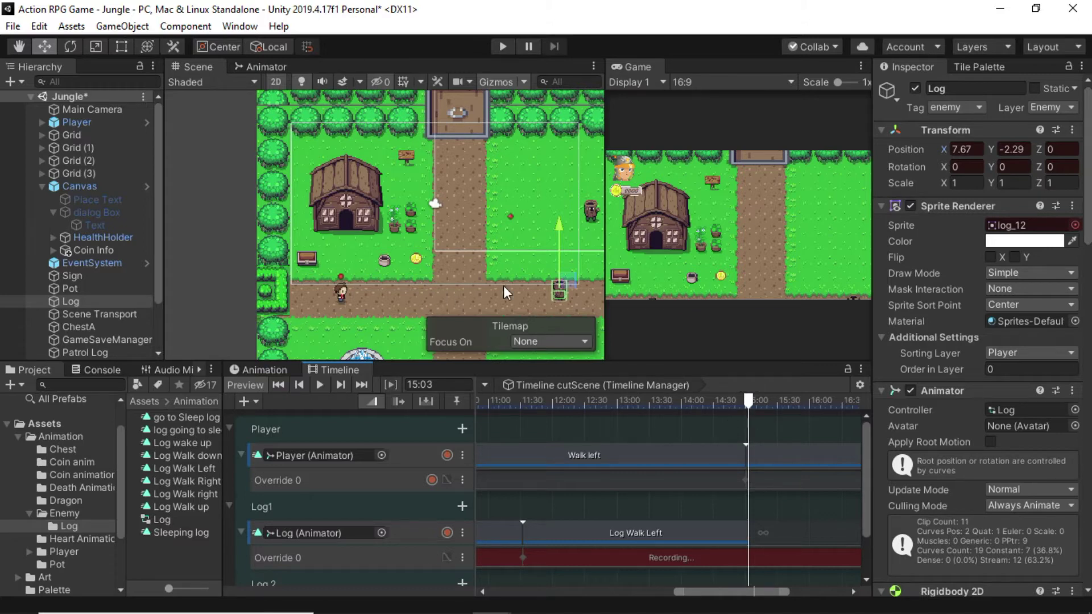
left_click_drag(590, 287, 446, 302)
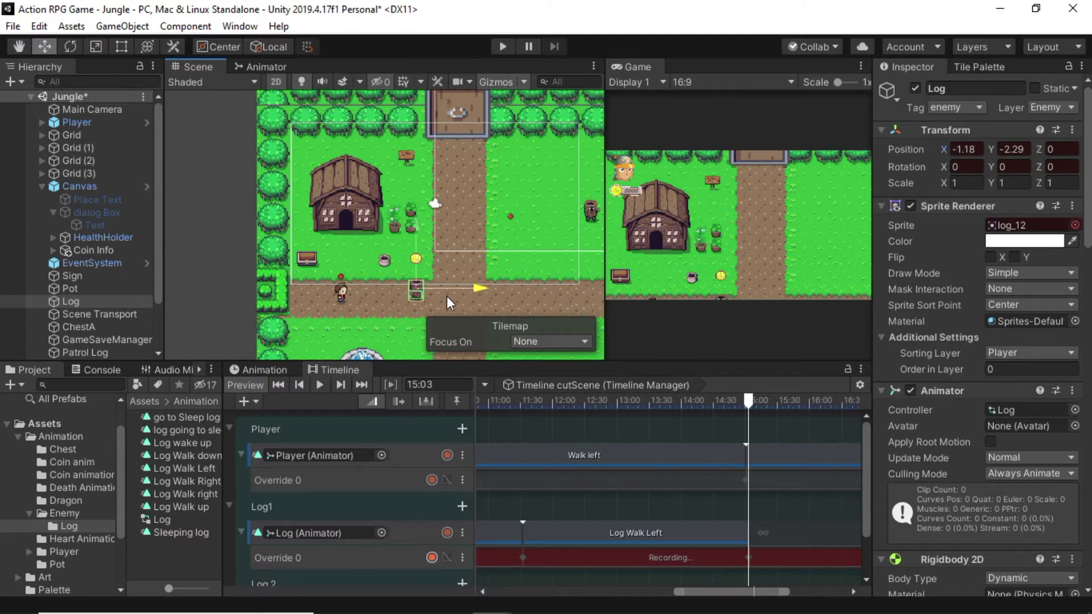
left_click_drag(448, 298, 447, 297)
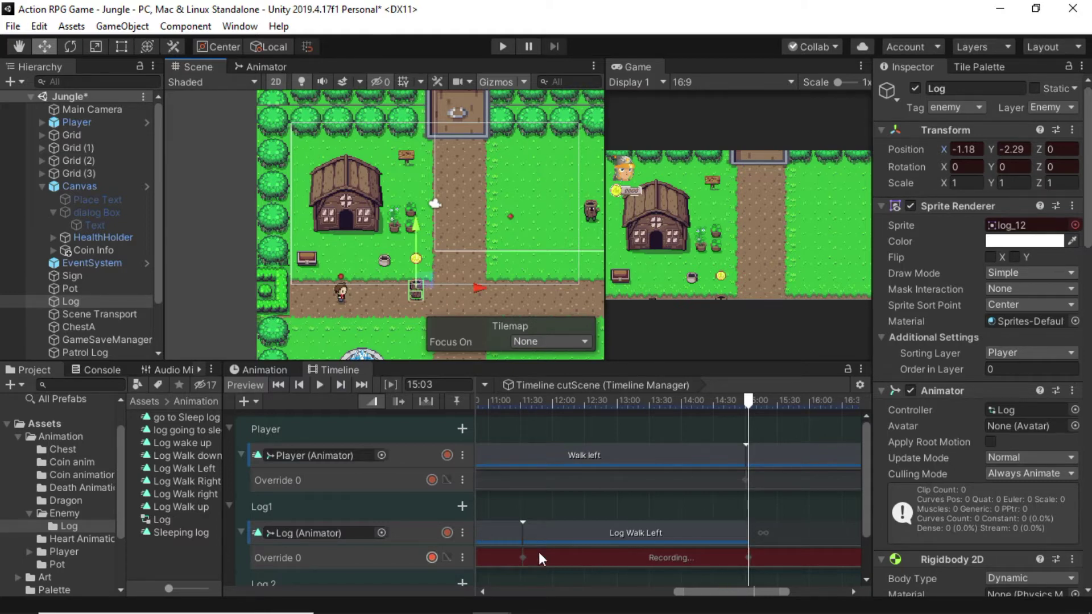
left_click(431, 556)
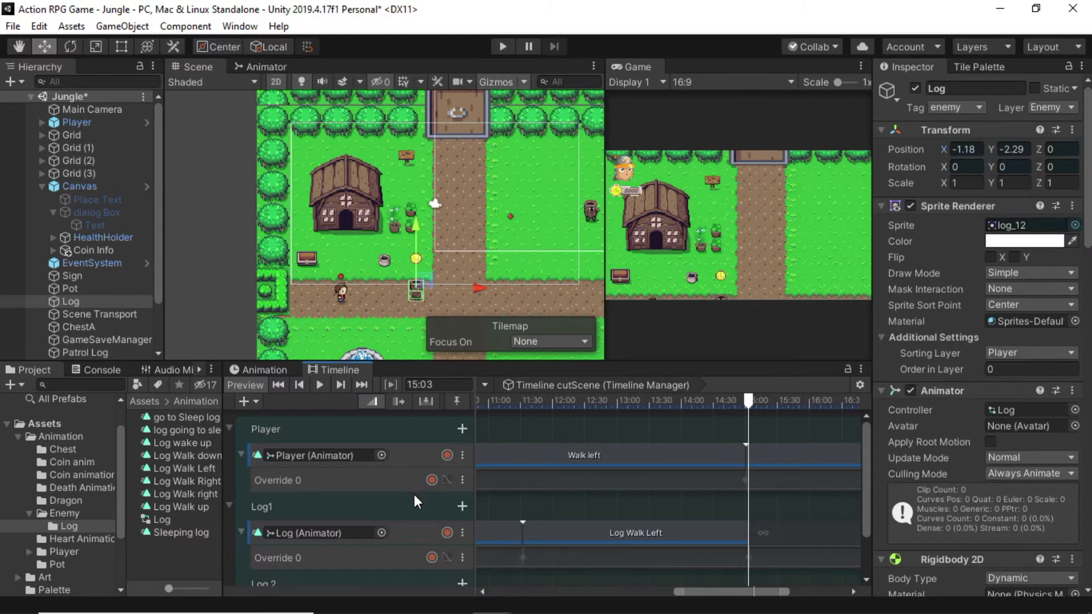
Add an animation track to the Dragon group and bind the Dragon object to it
scroll(413, 494, "down", 3)
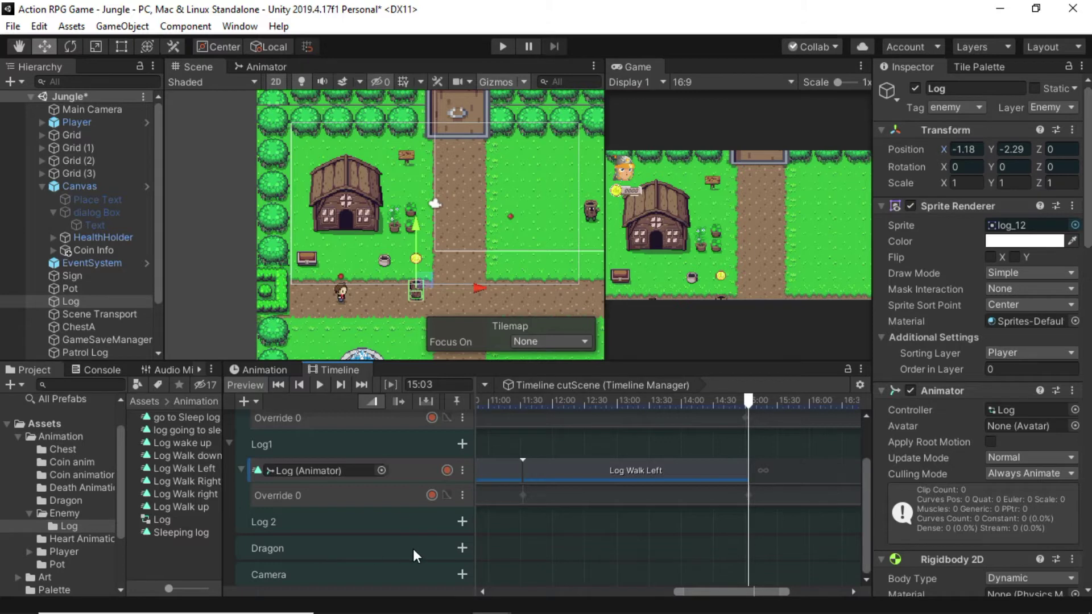
left_click(462, 548)
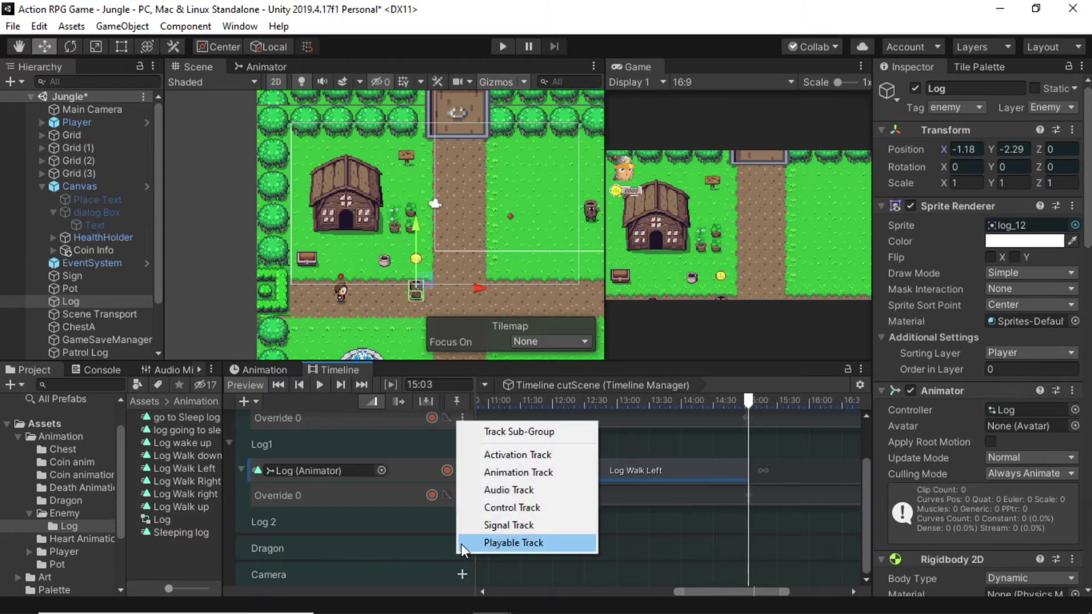
left_click(499, 476)
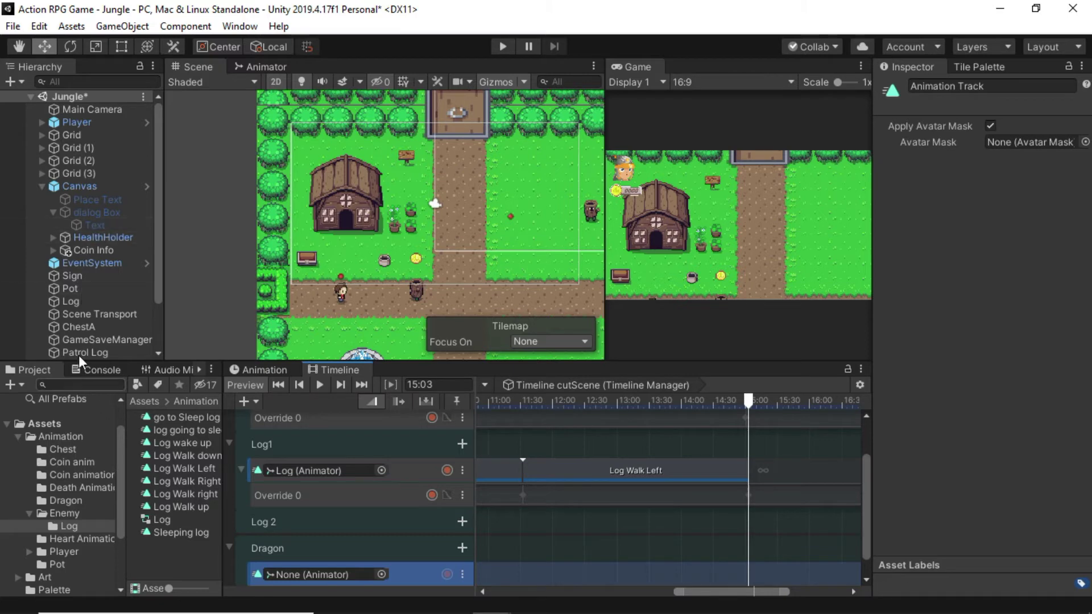
scroll(90, 330, "down", 3)
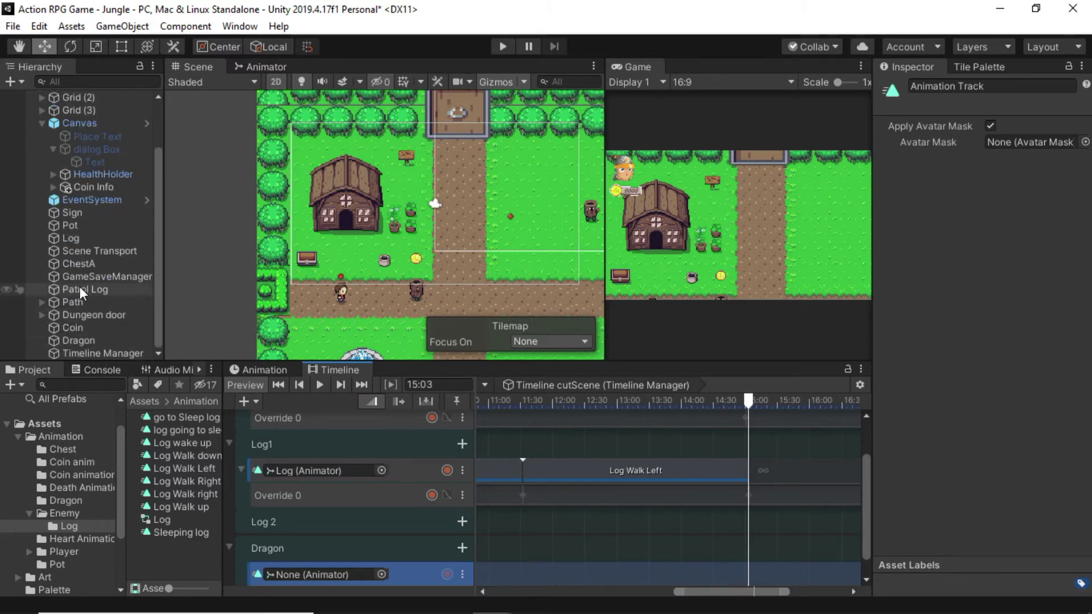
left_click_drag(74, 341, 314, 573)
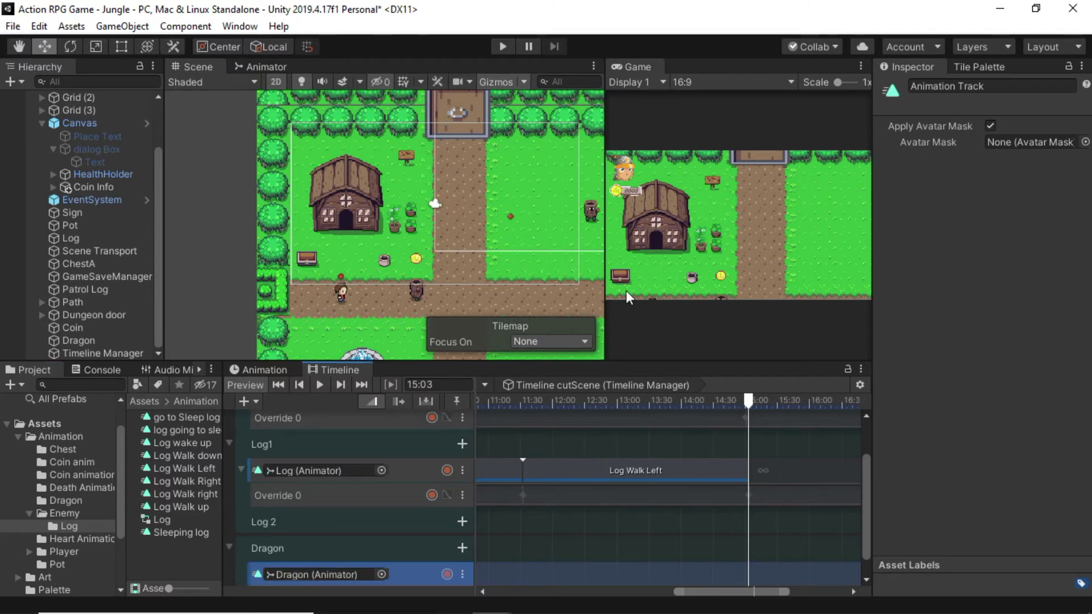
Add the Flying left clip from the project's Dragon folder to the Dragon track, running from about 8.17 s to 15.07 s
scroll(700, 520, "down", 6)
left_click_drag(723, 587, 651, 591)
left_click_drag(763, 400, 634, 403)
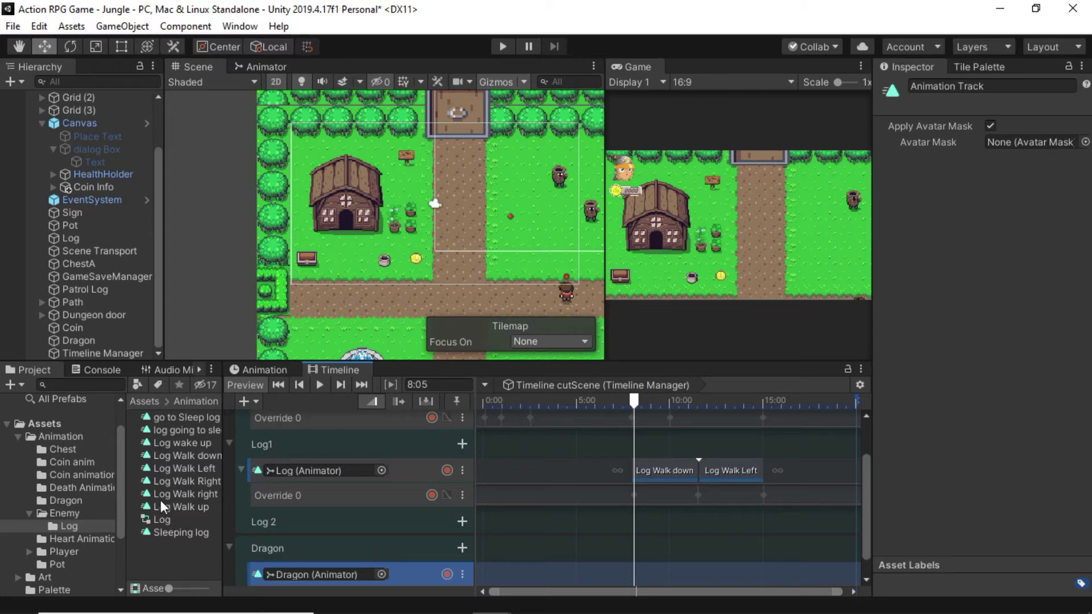
left_click(67, 501)
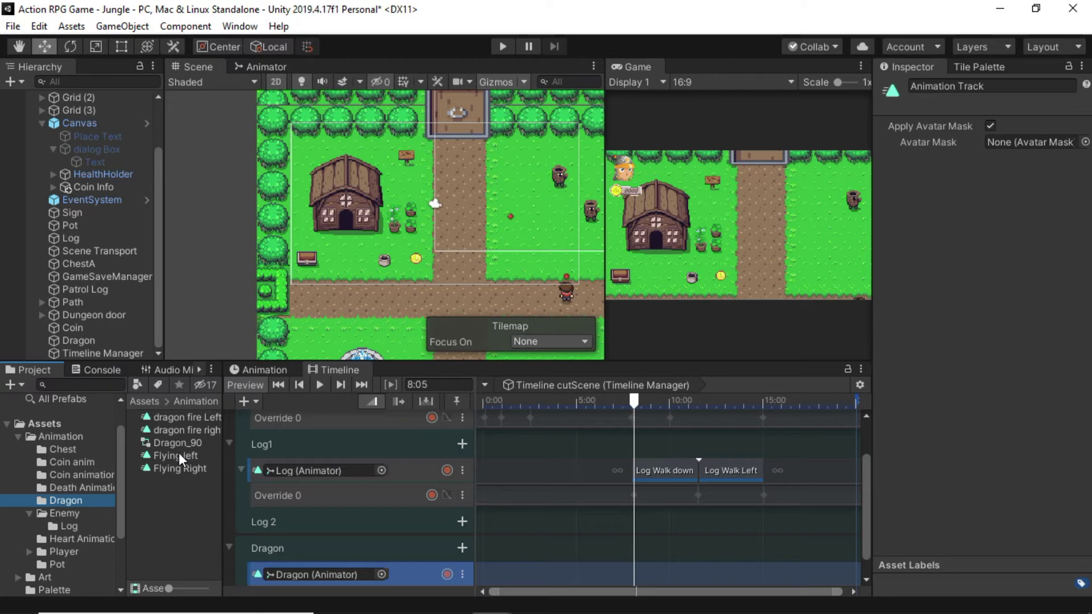
left_click_drag(162, 453, 764, 545)
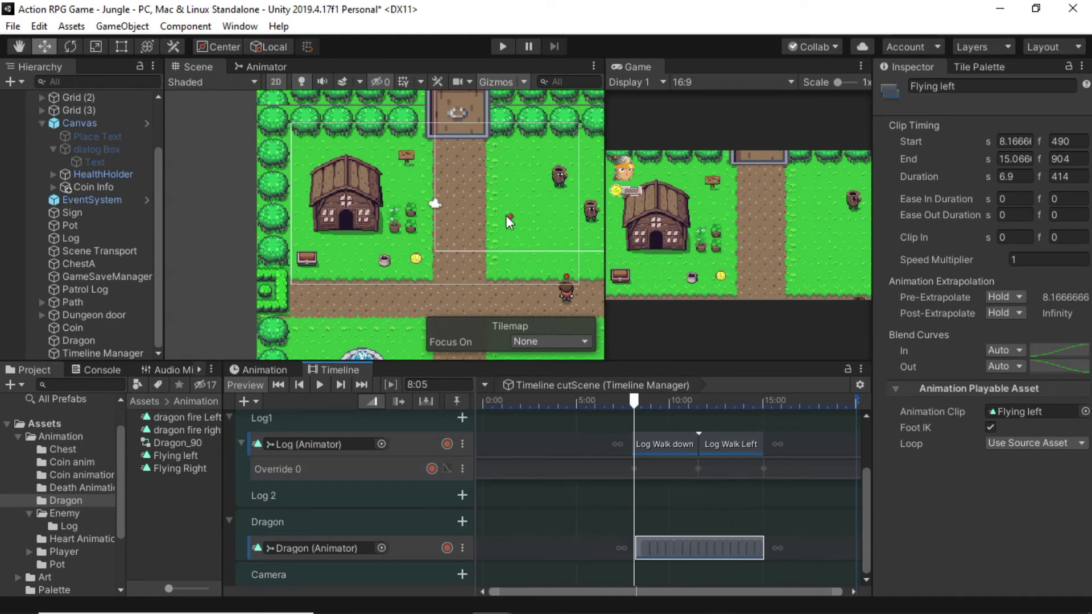
Shift the Flying left clip to start at 6:50, extend its end to 15.07 s, and move the playhead to 15:07
scroll(506, 222, "down", 4)
middle_click_drag(545, 256, 360, 216)
left_click_drag(633, 401, 610, 435)
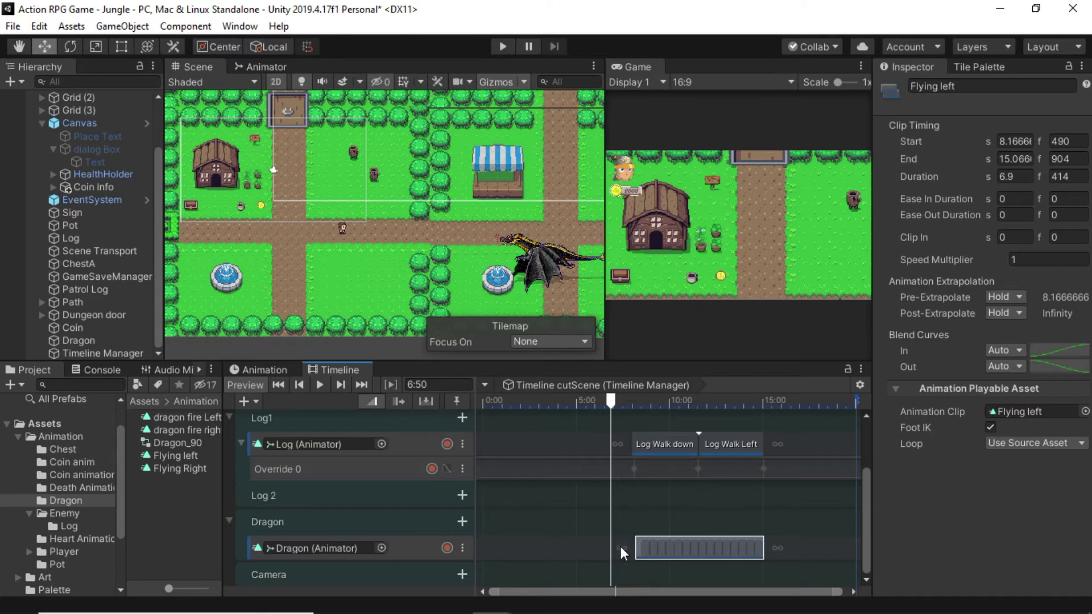
left_click_drag(652, 545, 625, 536)
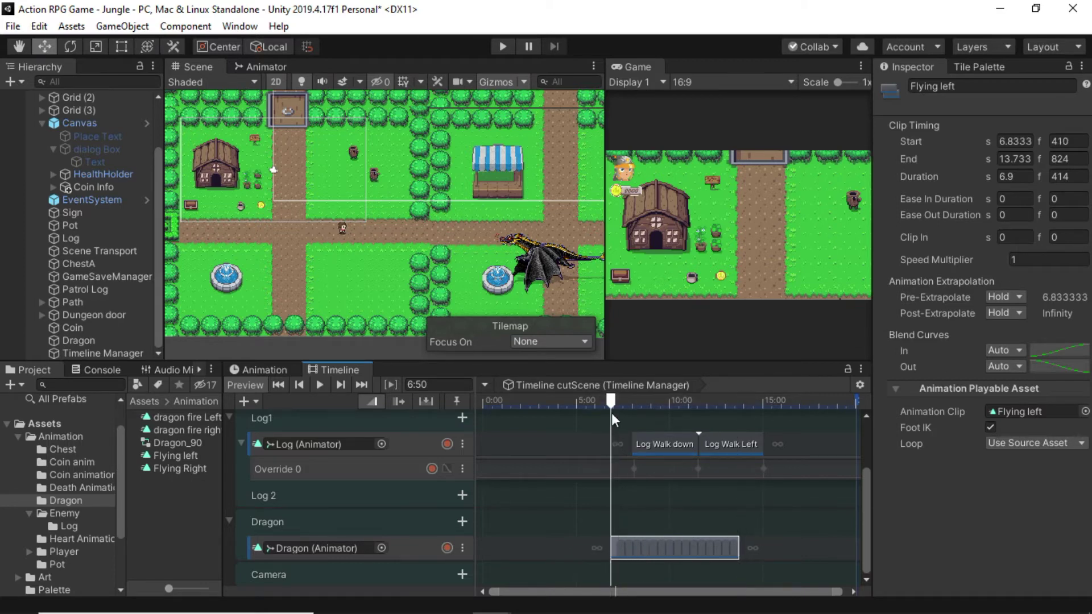
left_click_drag(610, 398, 644, 402)
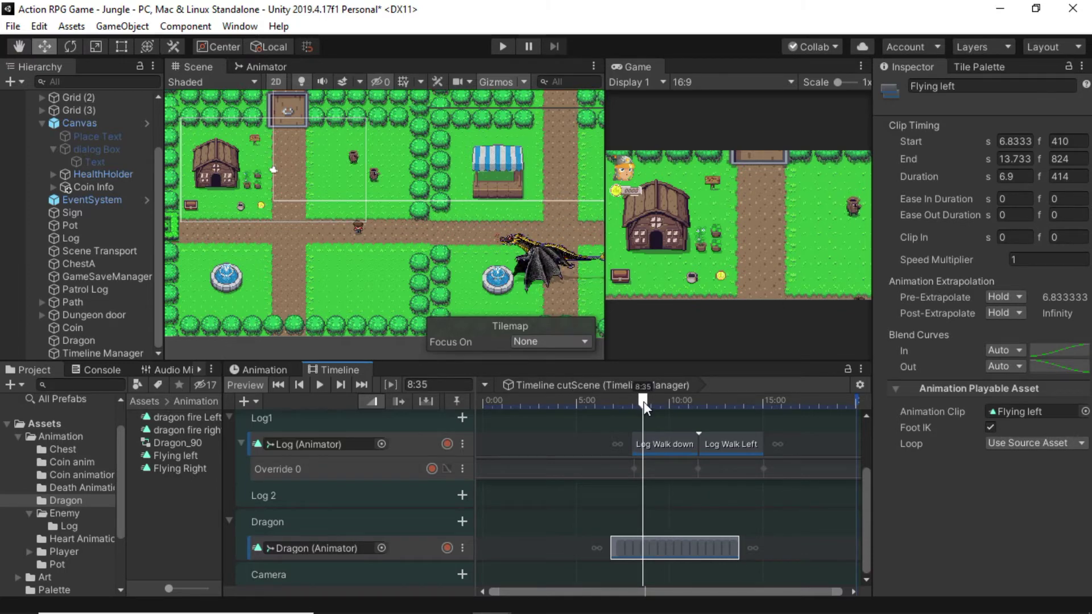
left_click_drag(734, 547, 764, 550)
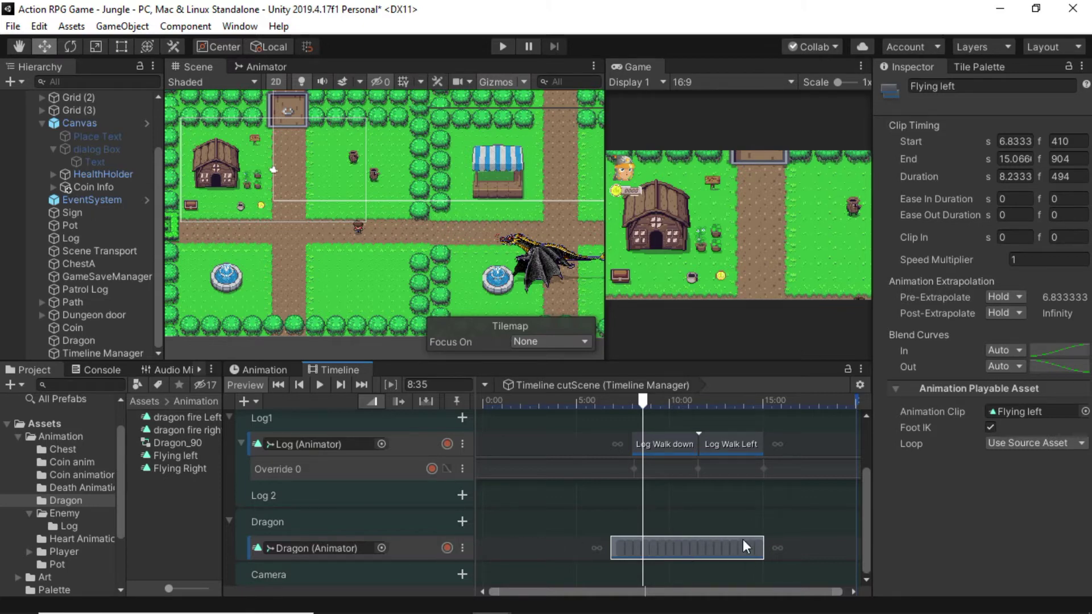
left_click_drag(644, 404, 765, 425)
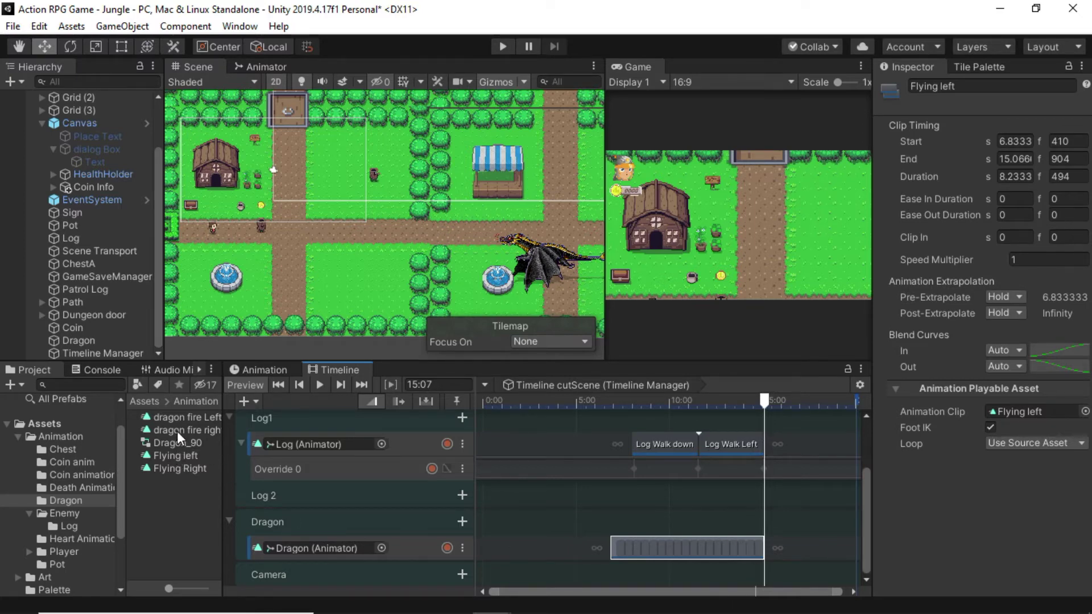
Add the dragon fire Left clip to the Dragon track directly after Flying left, extending it from 15.07 s to 18.23 s
left_click_drag(178, 416, 682, 505)
mouse_move(772, 546)
left_mouse_down()
mouse_move(802, 548)
mouse_move(777, 553)
left_mouse_up()
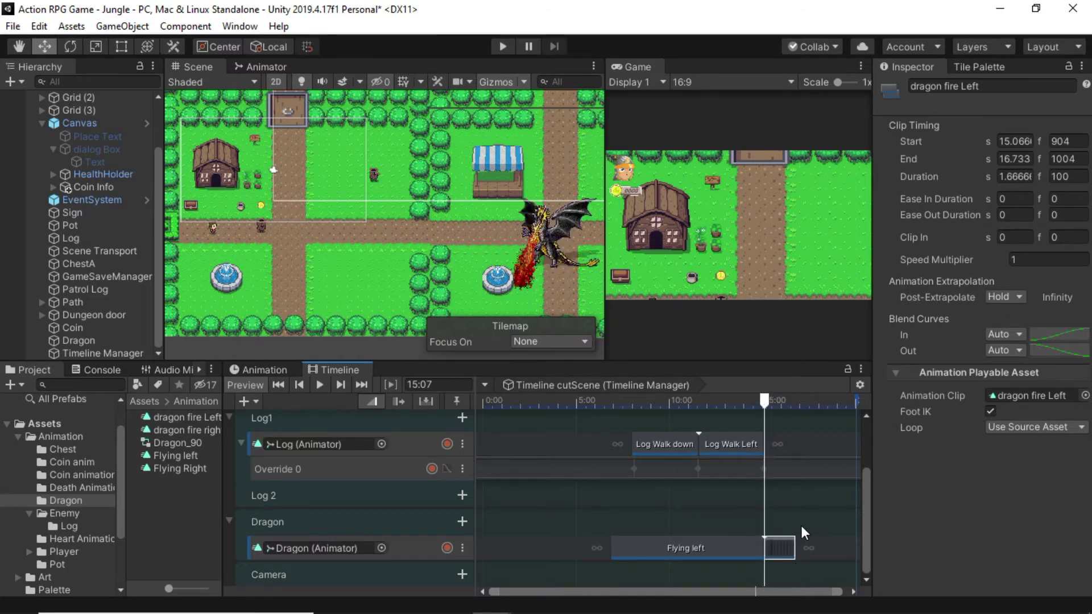
left_click_drag(793, 547, 822, 545)
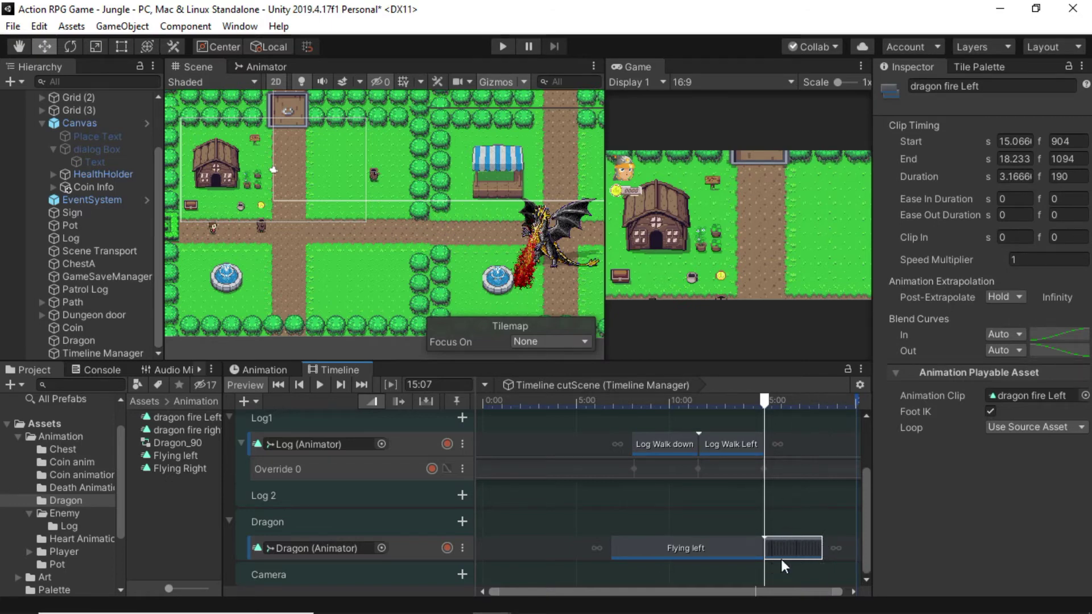
scroll(785, 562, "down", 3)
scroll(788, 509, "down", 1)
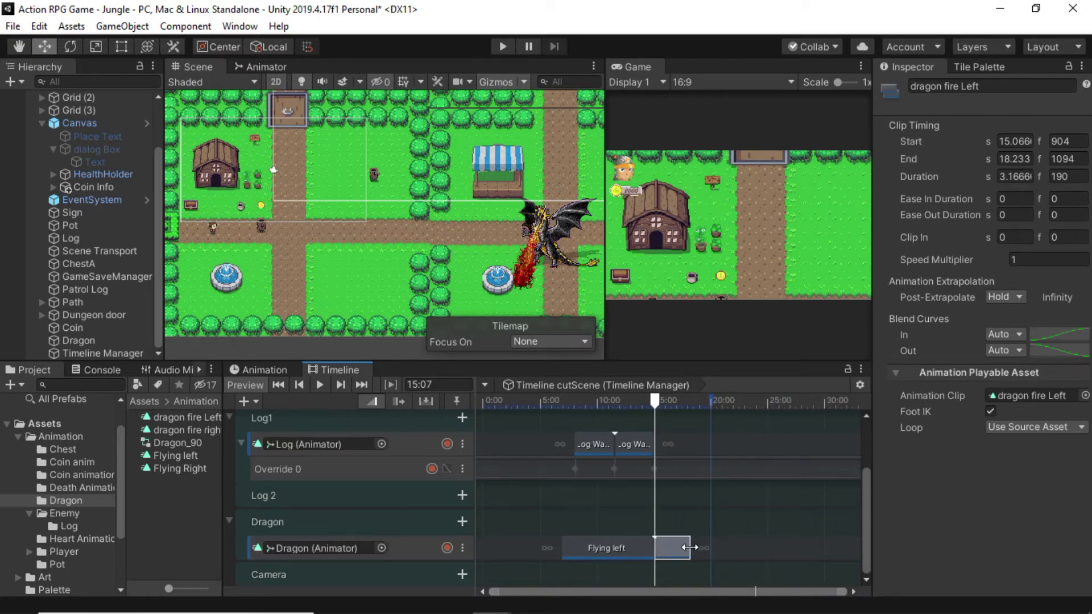
mouse_move(689, 546)
left_mouse_down()
mouse_move(730, 547)
mouse_move(690, 545)
left_mouse_up()
scroll(679, 455, "down", 2)
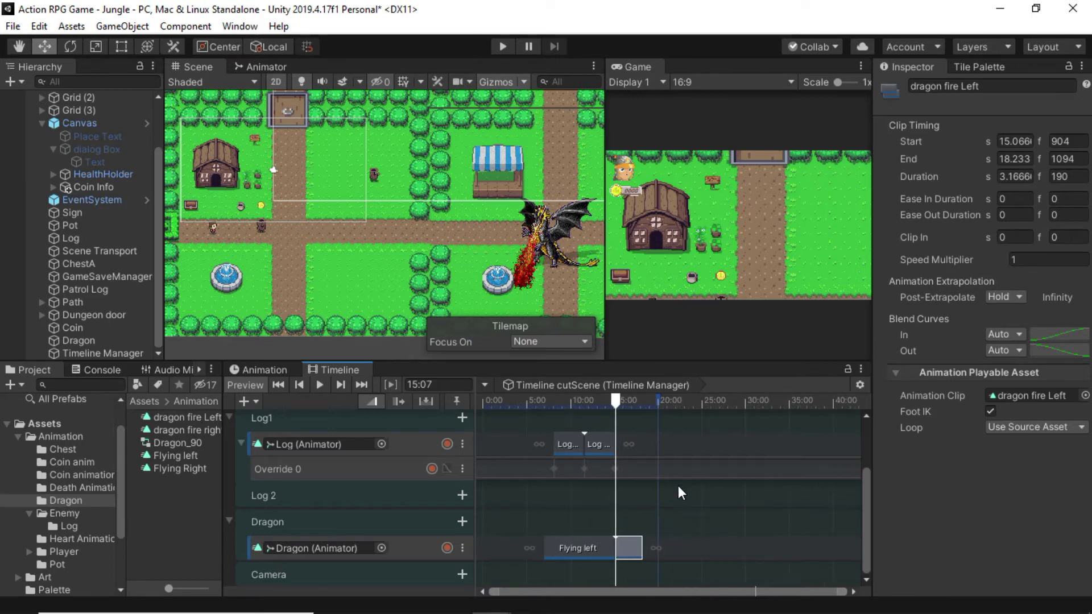
scroll(679, 490, "up", 5)
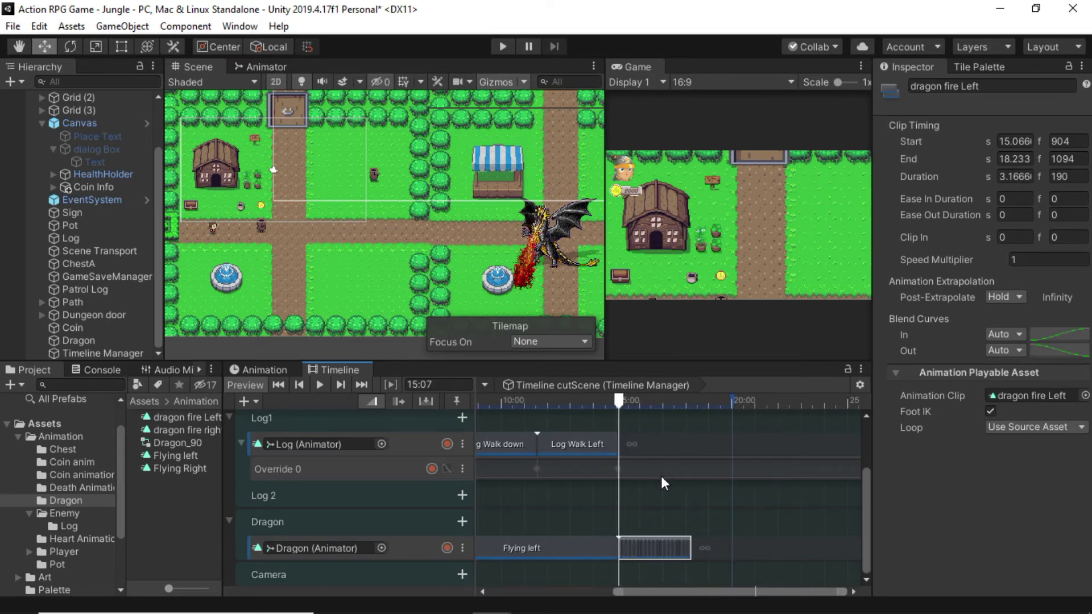
left_click_drag(864, 503, 846, 519)
left_click_drag(701, 547, 702, 547)
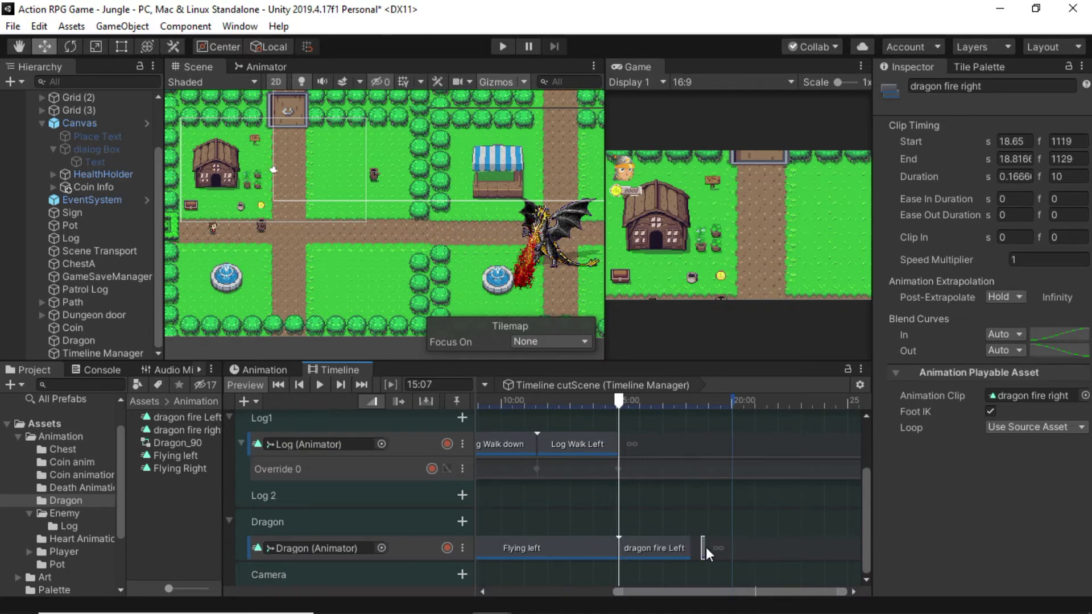
left_click_drag(699, 548, 712, 549)
key("ctrl+z")
key("ctrl+z")
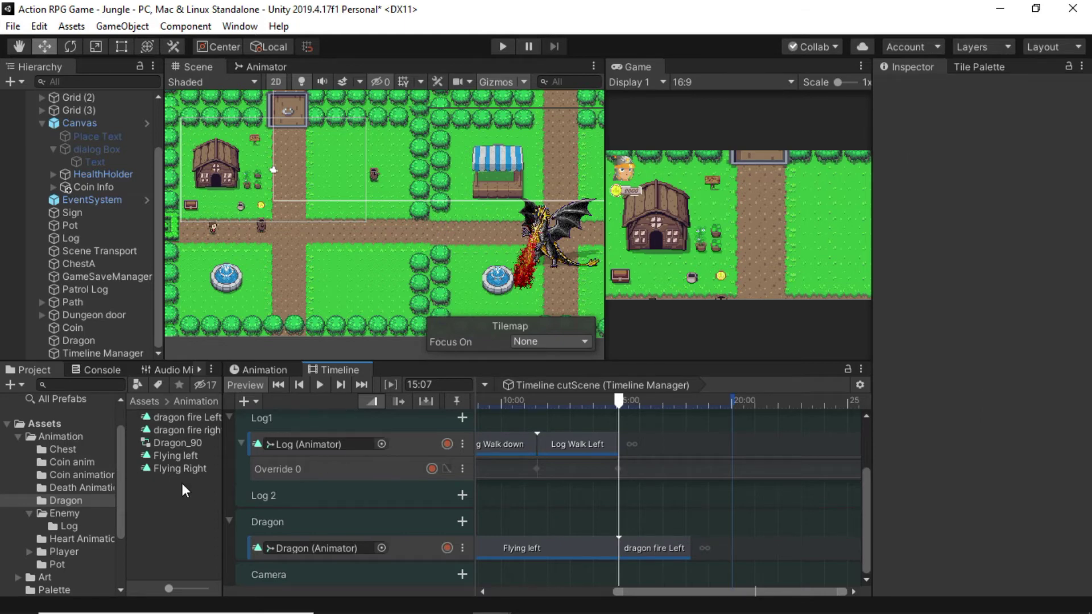
Add a second Flying left clip after dragon fire Left, running from 18.23 s to 19.97 s, and scrub the playhead to 19:56
left_click_drag(176, 455, 731, 546)
scroll(691, 474, "down", 5)
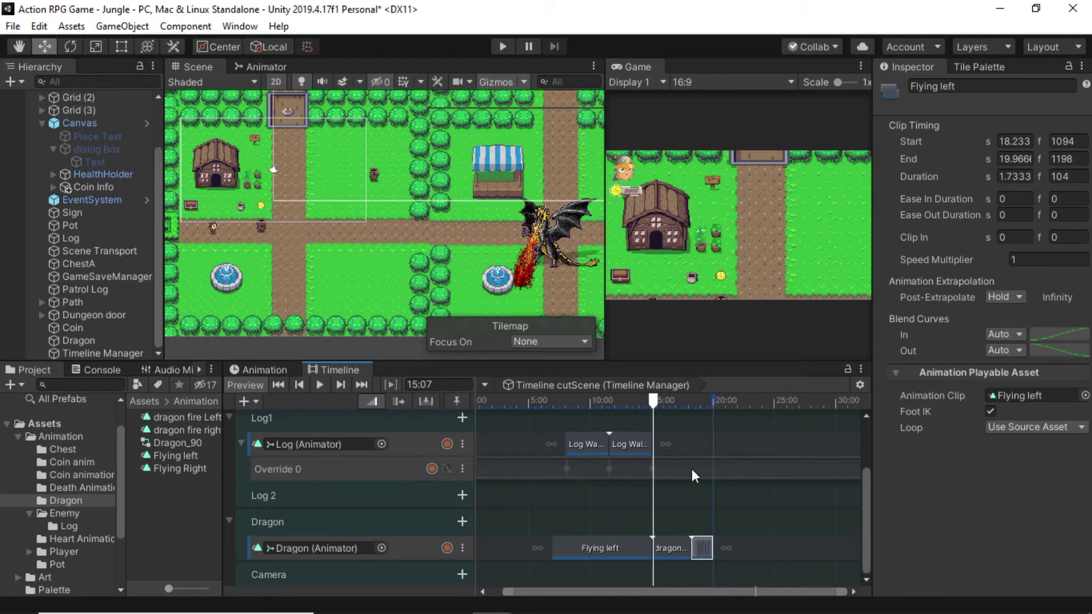
left_click_drag(866, 490, 864, 515)
left_click_drag(651, 402, 712, 434)
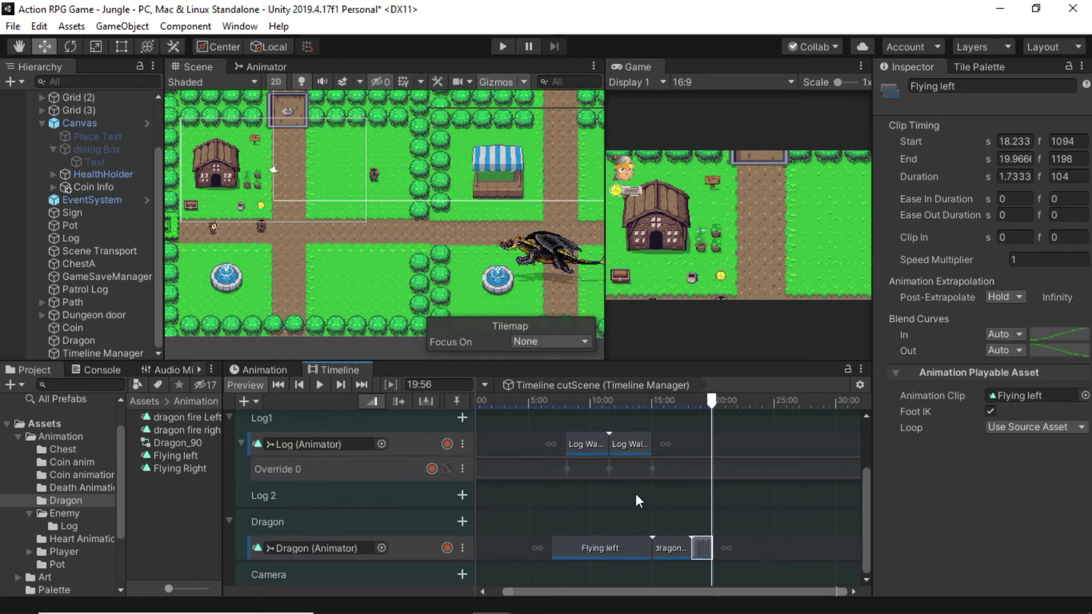
scroll(615, 493, "down", 4)
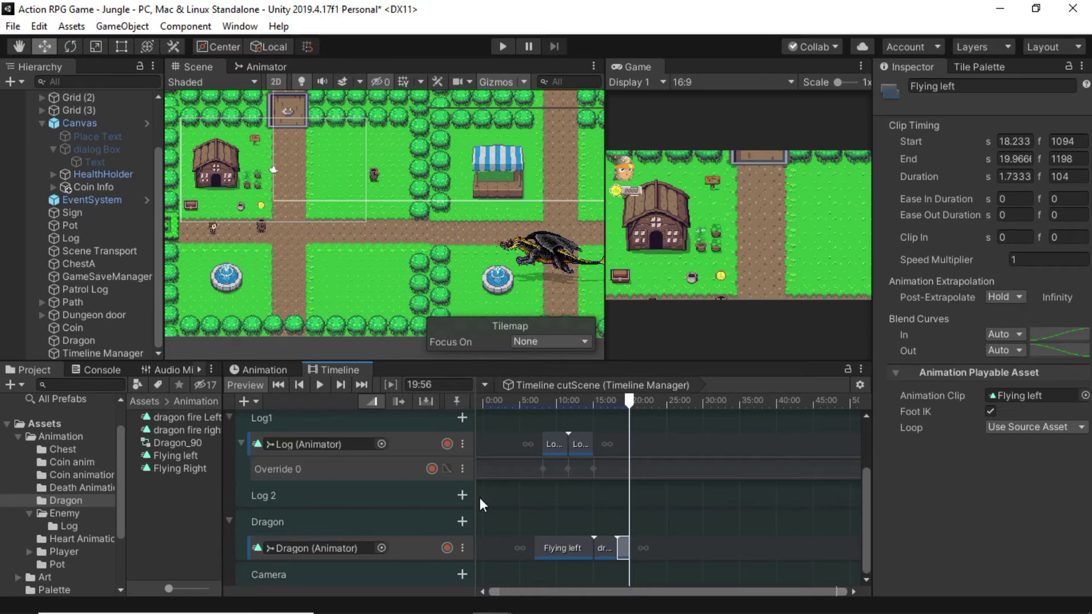
Add an override track to the Dragon animation track and move the playhead to 6:53, where the first Flying left clip starts
left_click(461, 547)
left_click(507, 472)
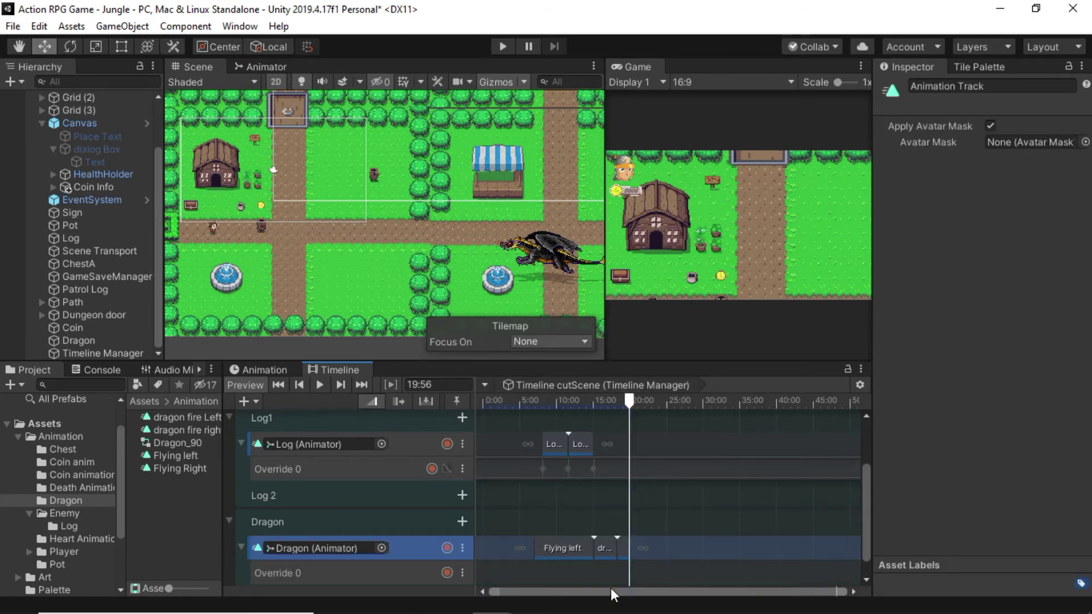
scroll(567, 548, "up", 5)
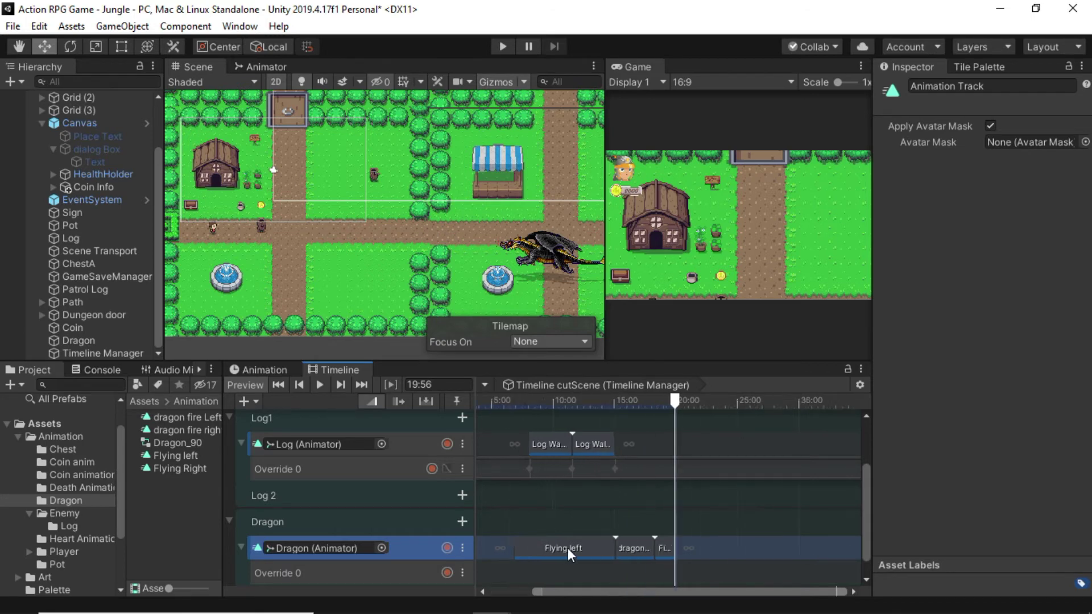
left_click_drag(595, 593, 563, 597)
left_click_drag(795, 405, 569, 402)
scroll(574, 465, "up", 5)
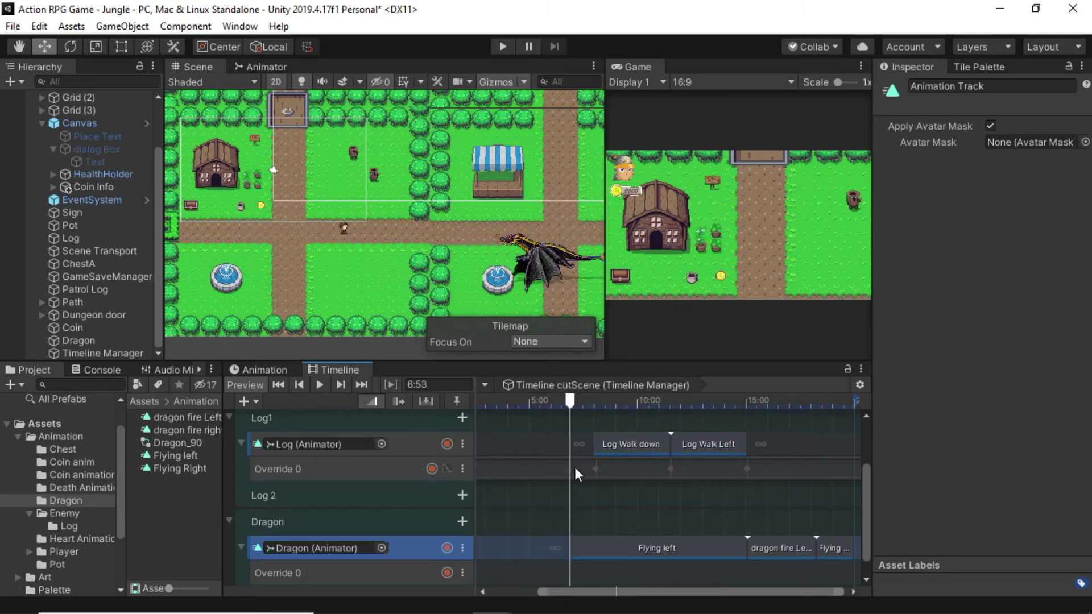
Start recording on the Dragon's override track and raise the Dragon to Y about 0.12 at 6:53
left_click(448, 571)
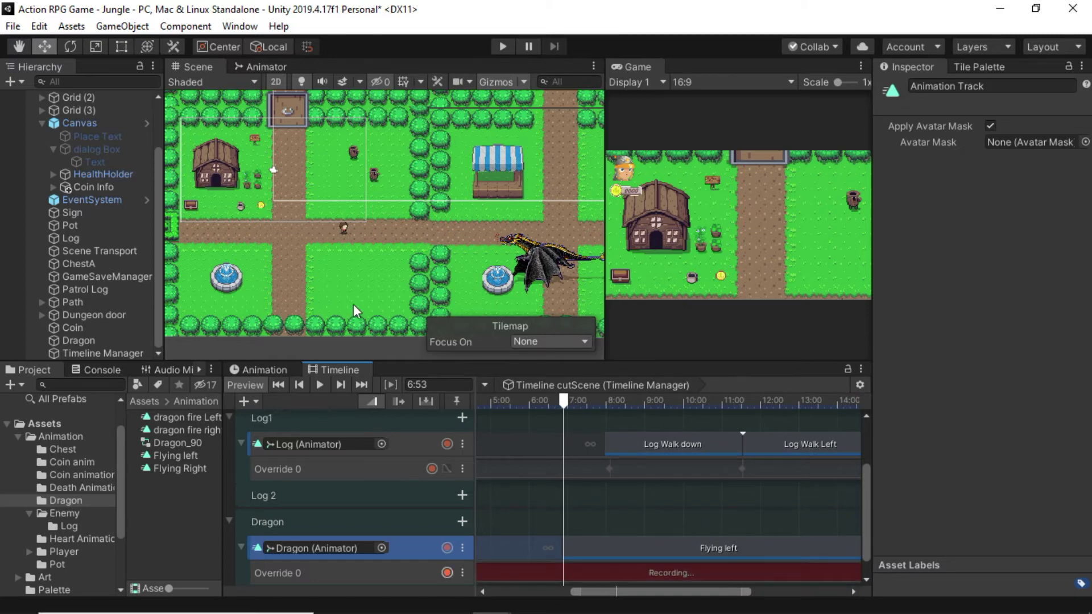
left_click(85, 340)
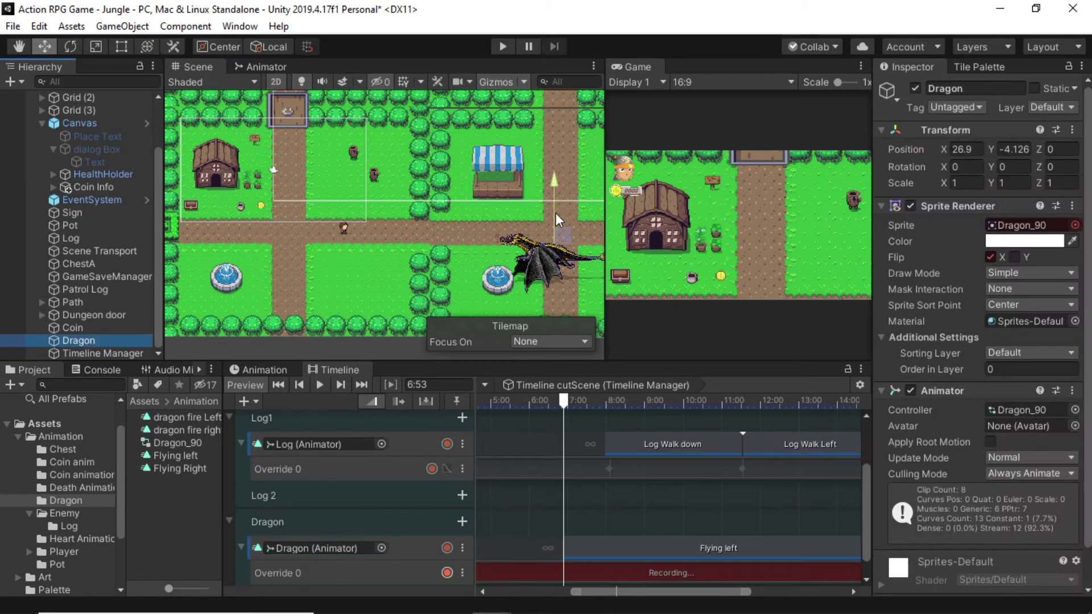
left_click_drag(554, 188, 555, 140)
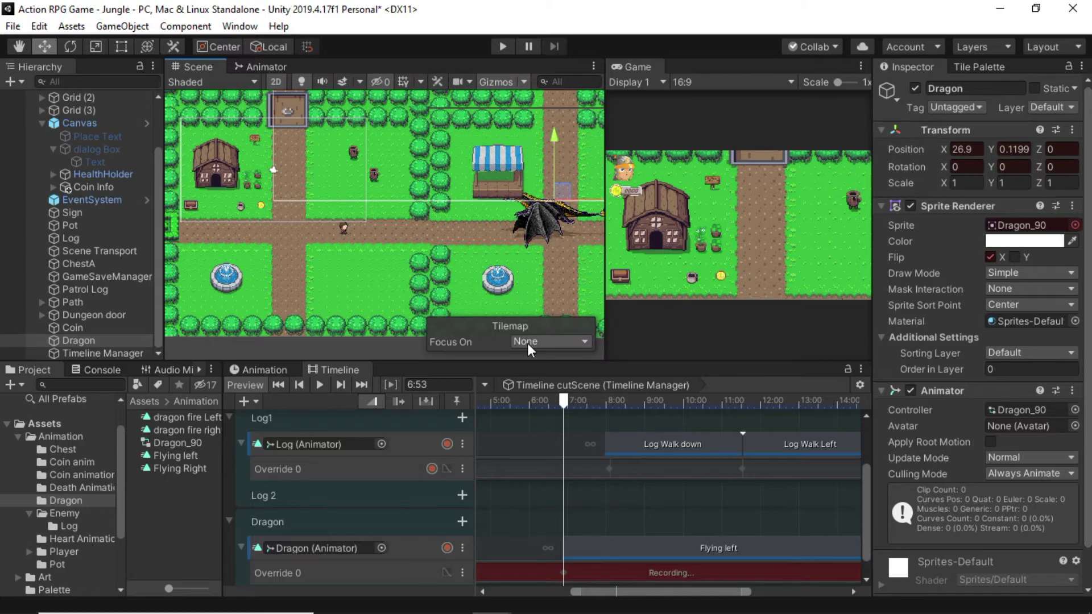
Move the playhead to 10:05 and record the Dragon shifted left to X about 18.11
left_click_drag(566, 402, 673, 410)
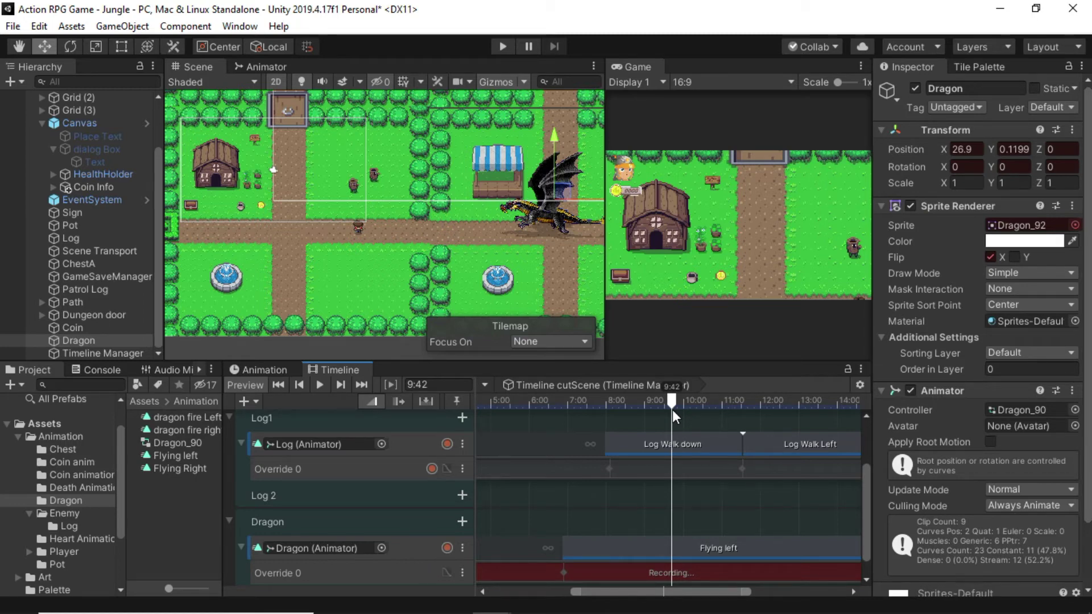
mouse_move(672, 410)
left_mouse_down()
mouse_move(724, 404)
mouse_move(686, 402)
left_mouse_up()
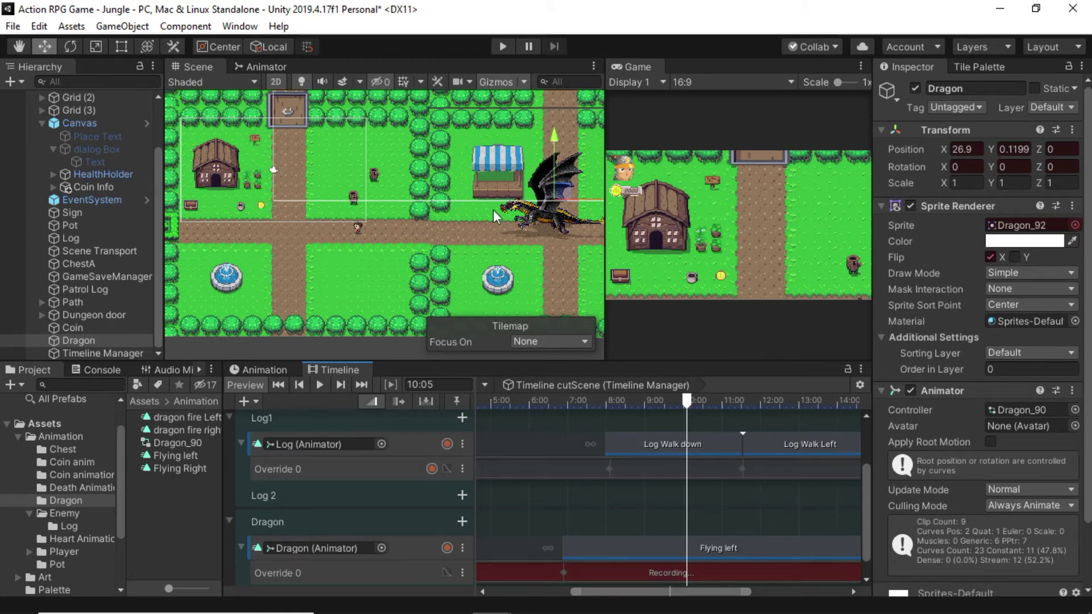
left_click_drag(593, 212, 502, 212)
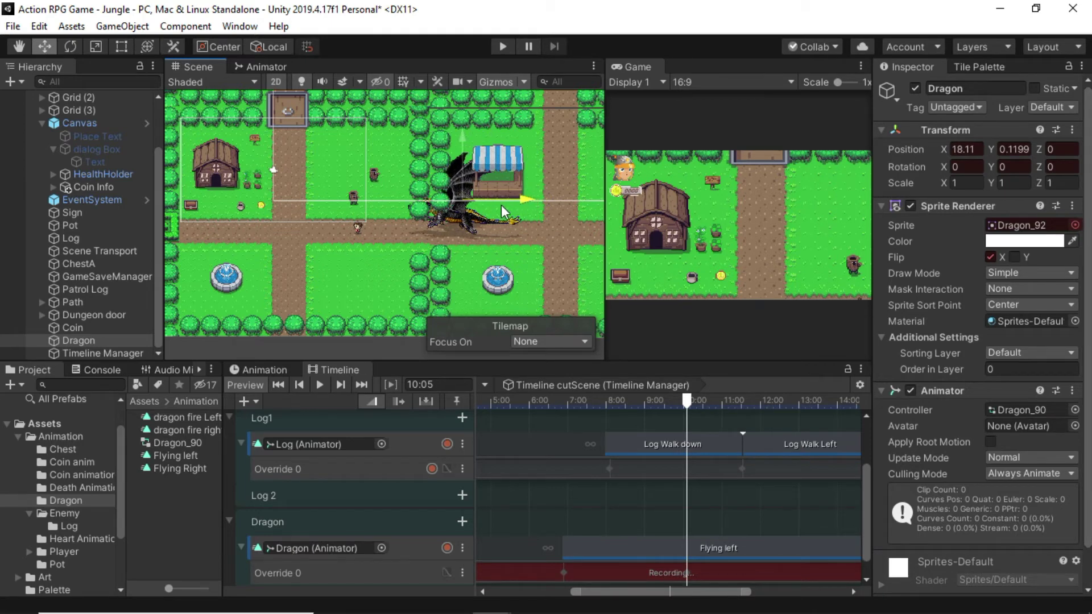
left_click_drag(503, 213, 503, 212)
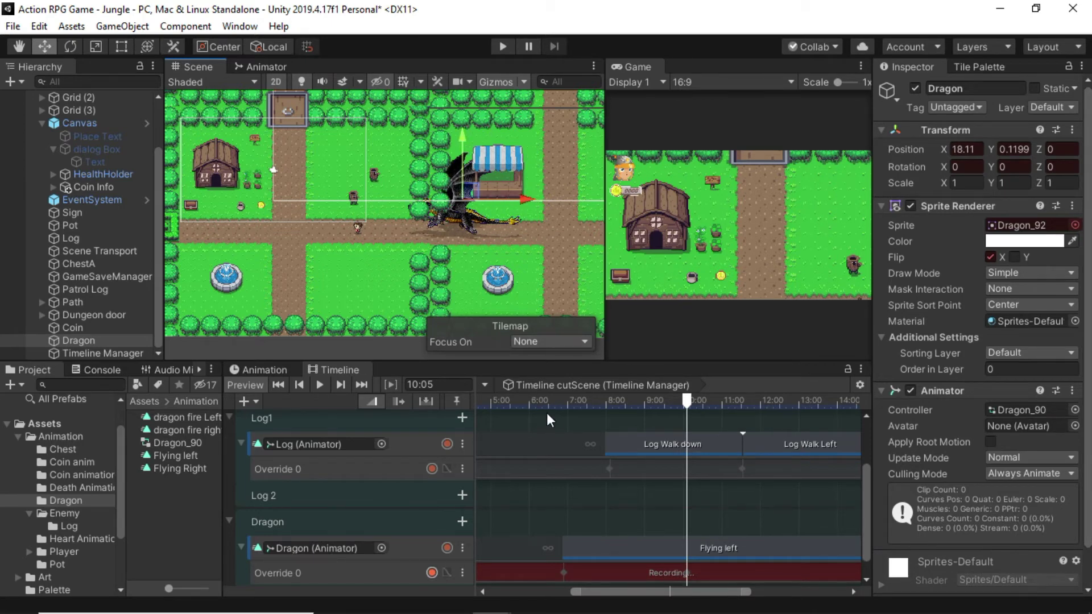
Record the Dragon moving further left, to X about 12.56 at 12:53 and X about 4.62 at 15:02
left_click_drag(724, 593, 788, 595)
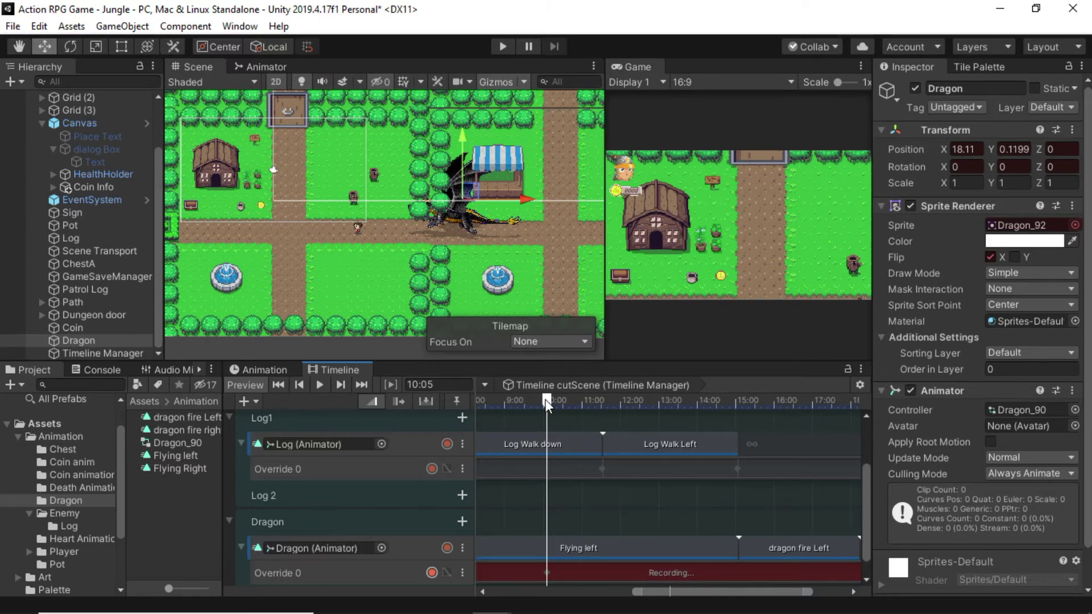
left_click_drag(545, 400, 653, 410)
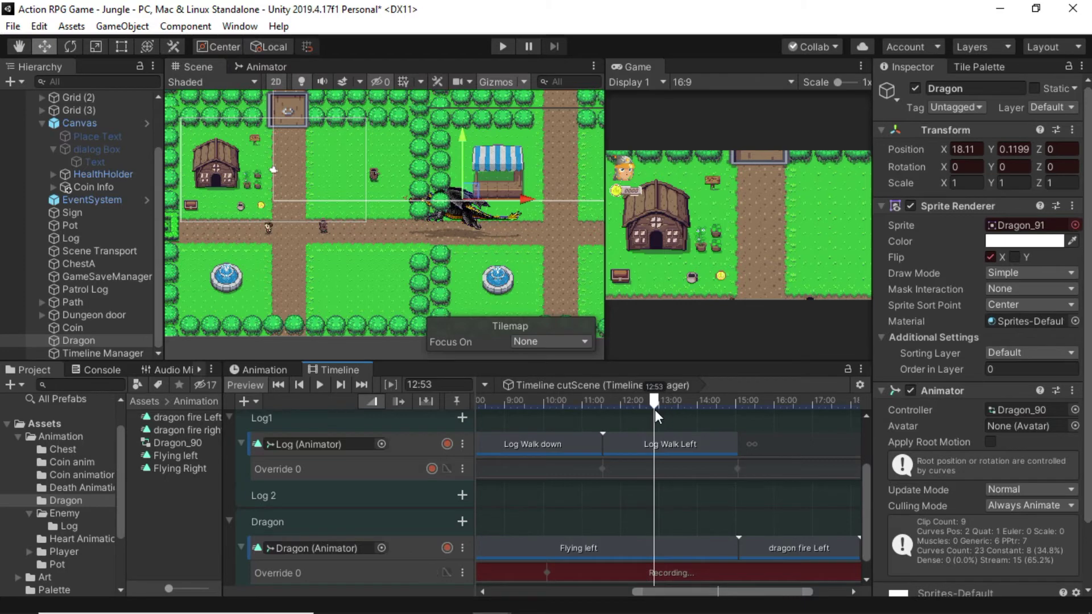
left_click_drag(526, 199, 467, 203)
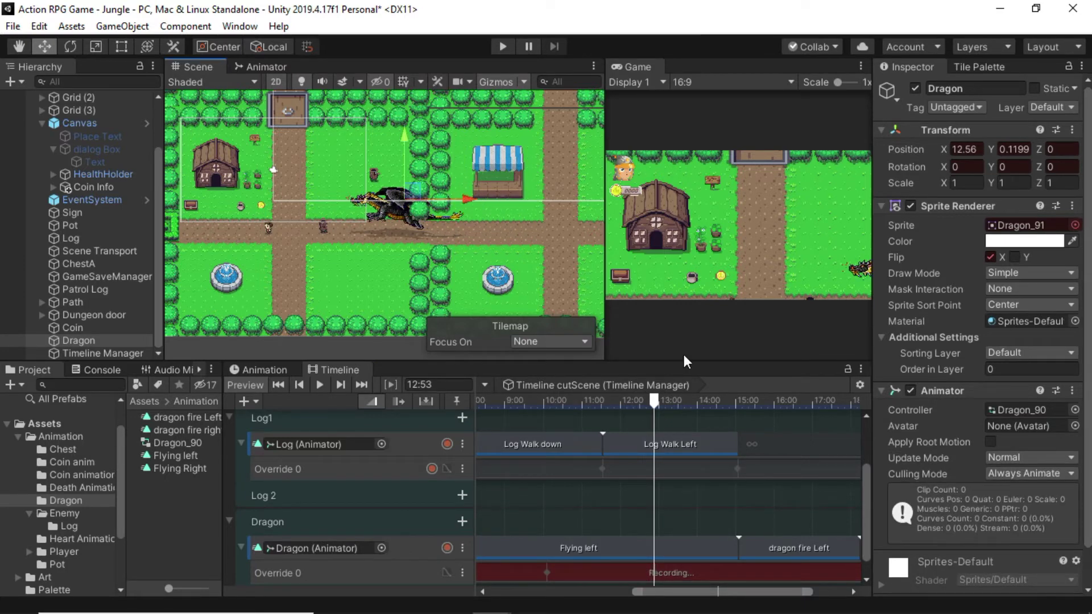
left_click_drag(655, 403, 737, 405)
left_click_drag(474, 201, 391, 207)
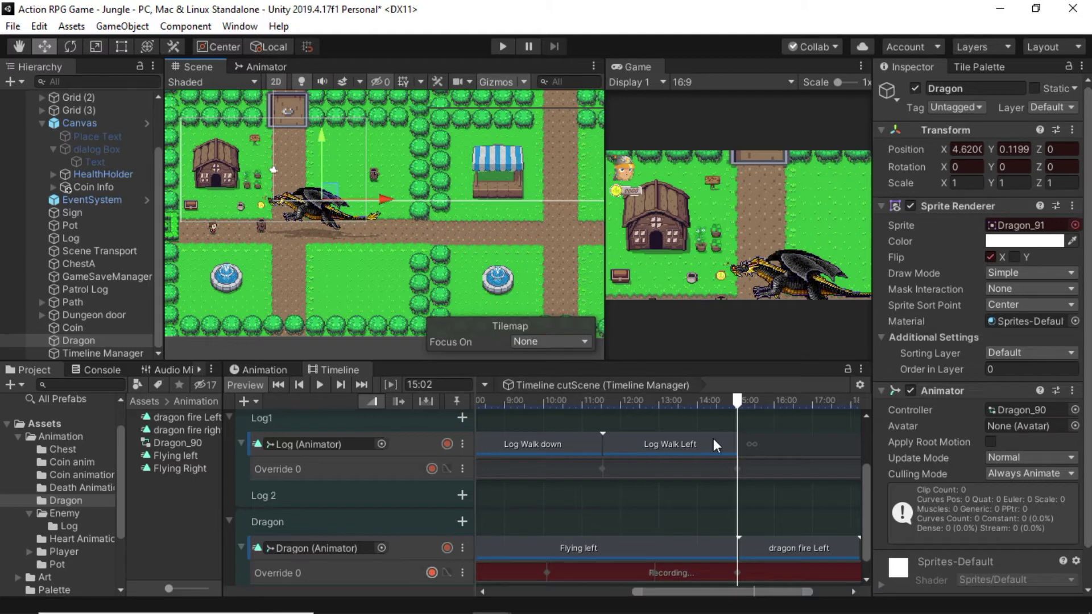
Record the Dragon at 15:03 positioned at X about 3.46 and Y about 1.12
mouse_move(739, 407)
left_mouse_down()
mouse_move(748, 404)
mouse_move(737, 403)
left_mouse_up()
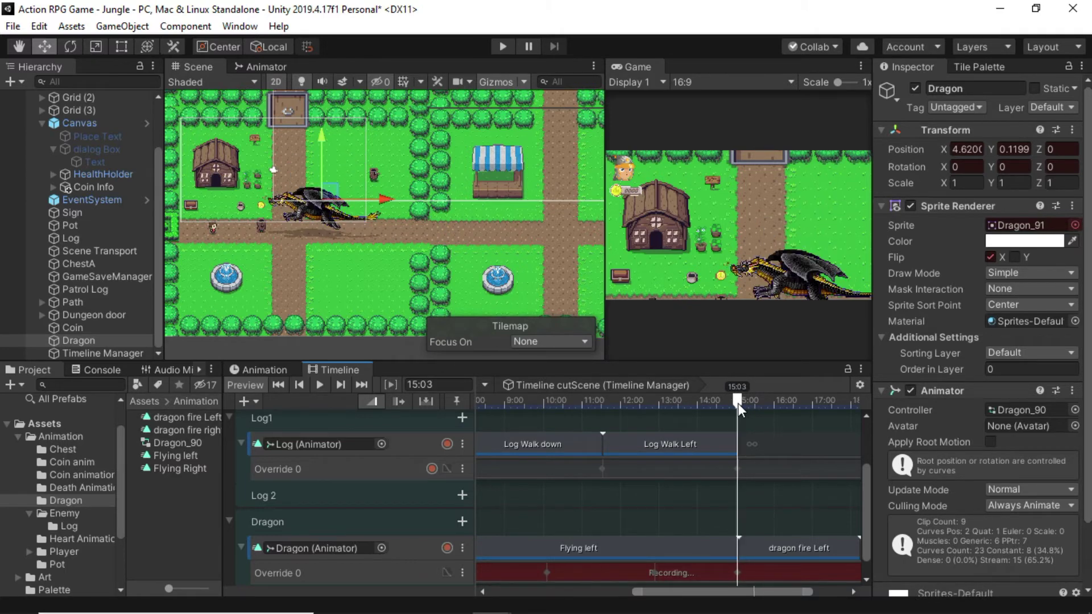
left_click_drag(388, 199, 374, 202)
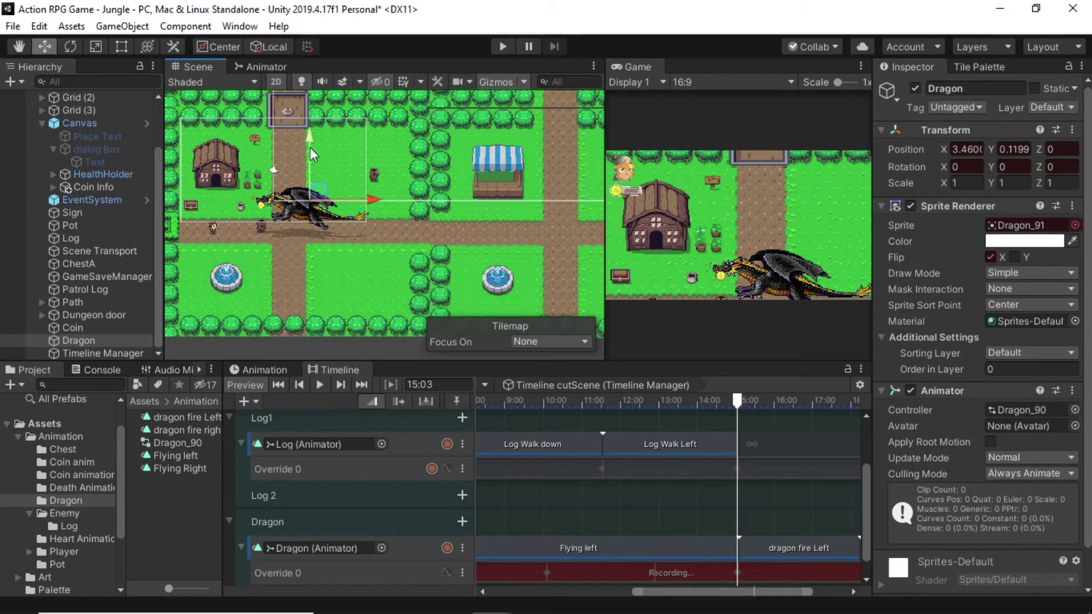
left_click_drag(309, 138, 312, 129)
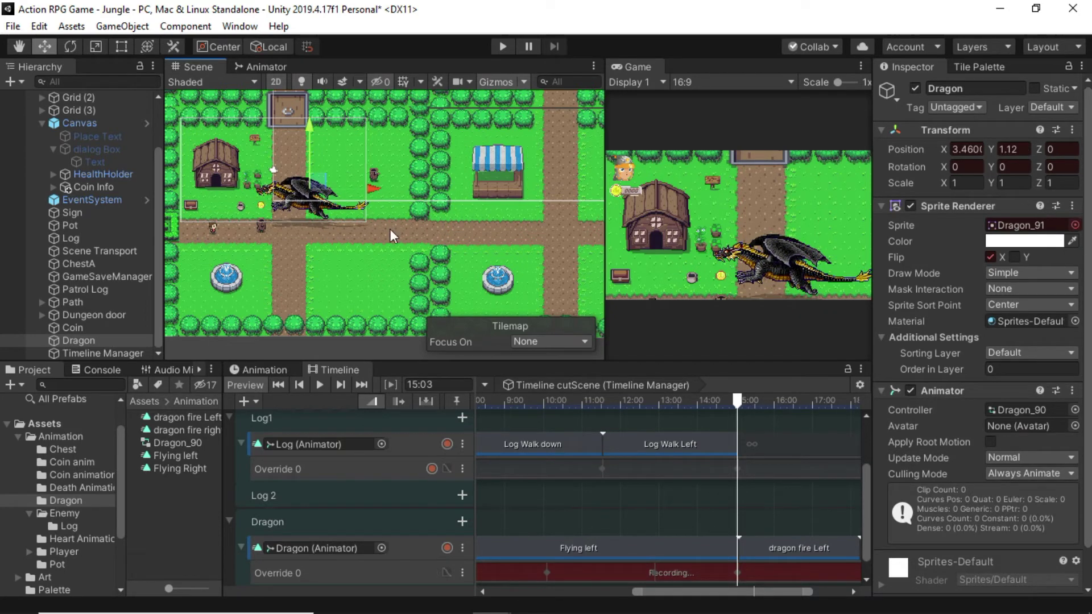
Record the Dragon at X about 4.78 at 14:54, and at X 2.07, Y 0.19 at 15:13 for the fire clip
mouse_move(735, 398)
left_mouse_down()
mouse_move(750, 399)
mouse_move(731, 399)
left_mouse_up()
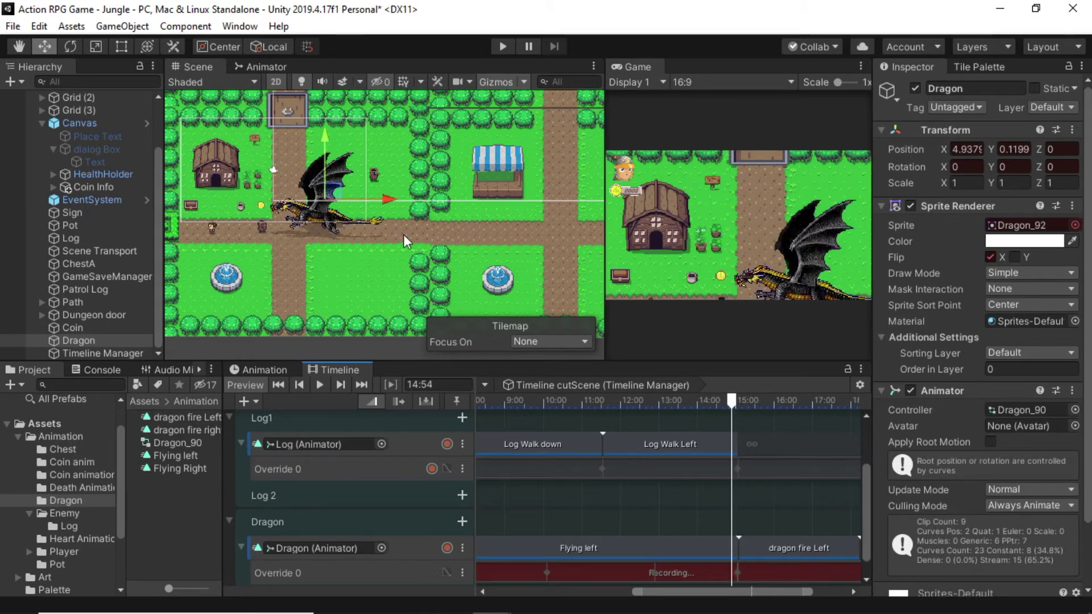
left_click_drag(385, 203, 387, 201)
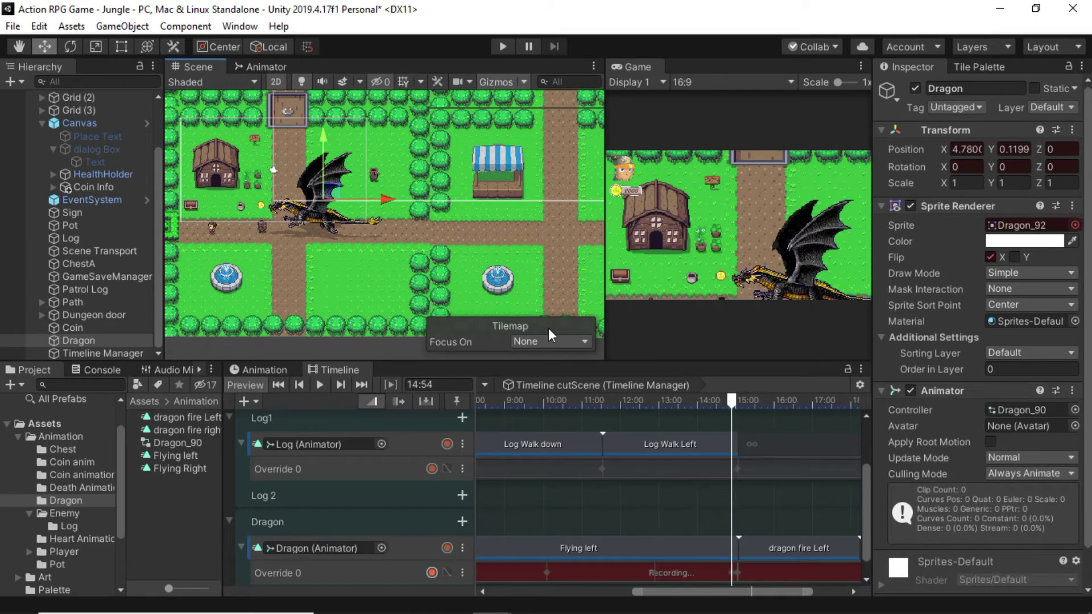
left_click_drag(731, 399, 745, 398)
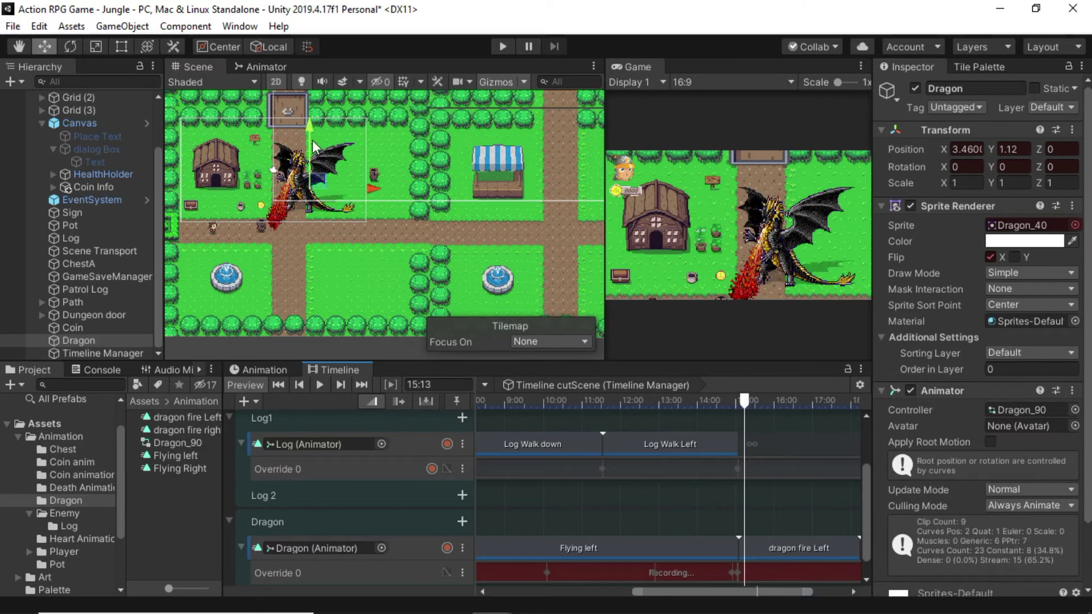
left_click_drag(315, 147, 363, 201)
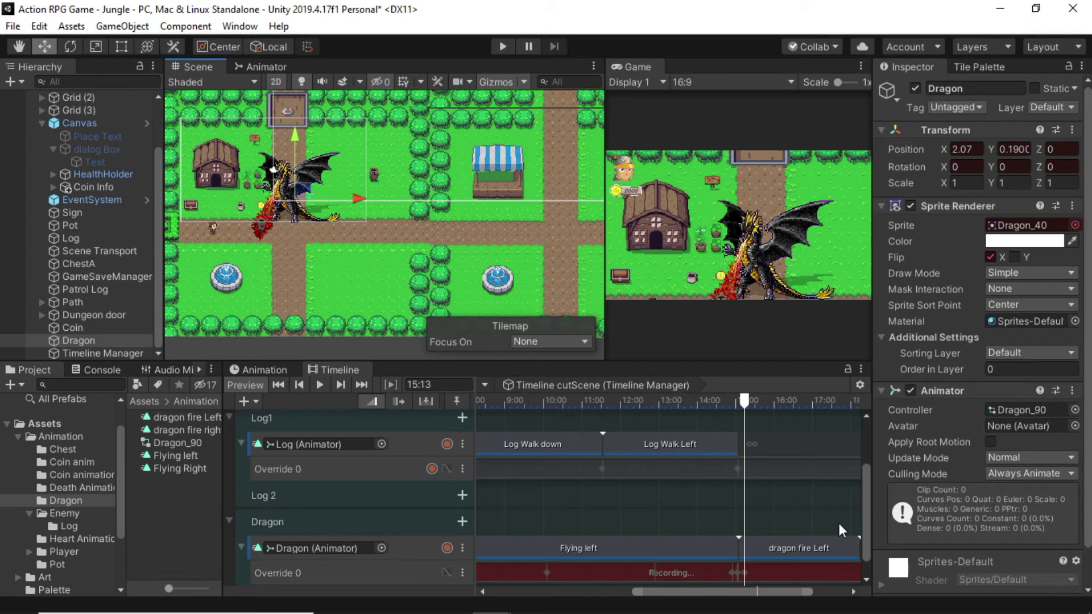
Key the Dragon's position at 18:15, the end of the fire clip, holding X at 2.07
left_click_drag(781, 591, 825, 593)
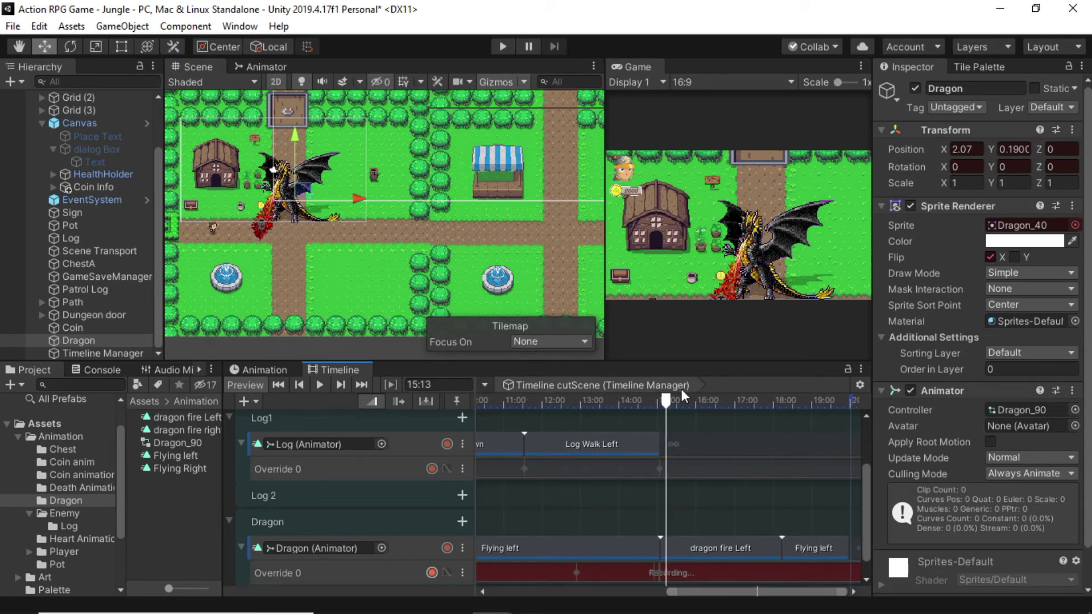
left_click_drag(668, 396, 783, 410)
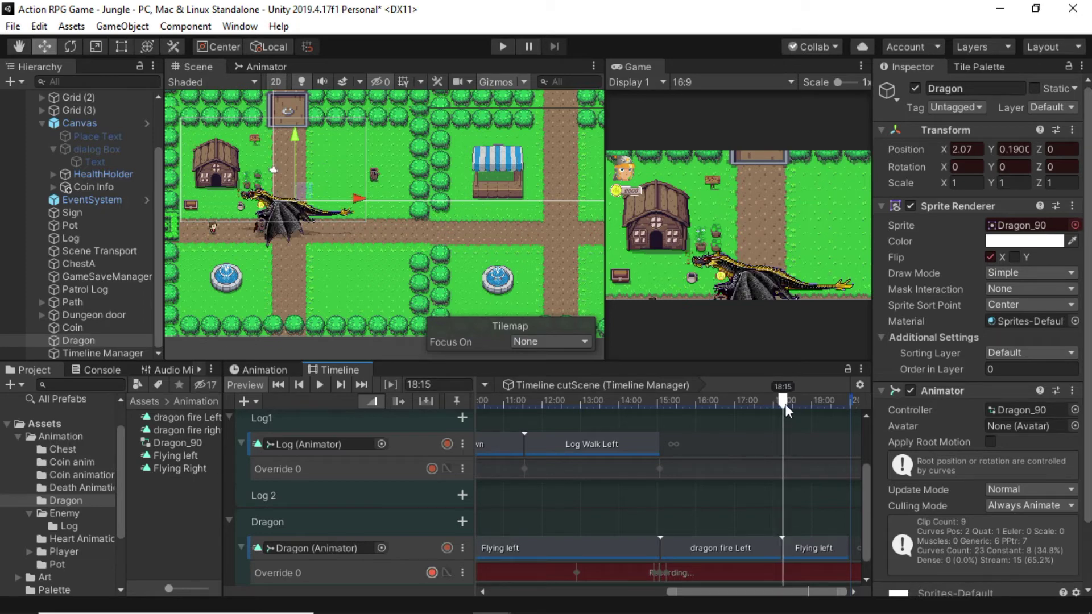
left_click(966, 149)
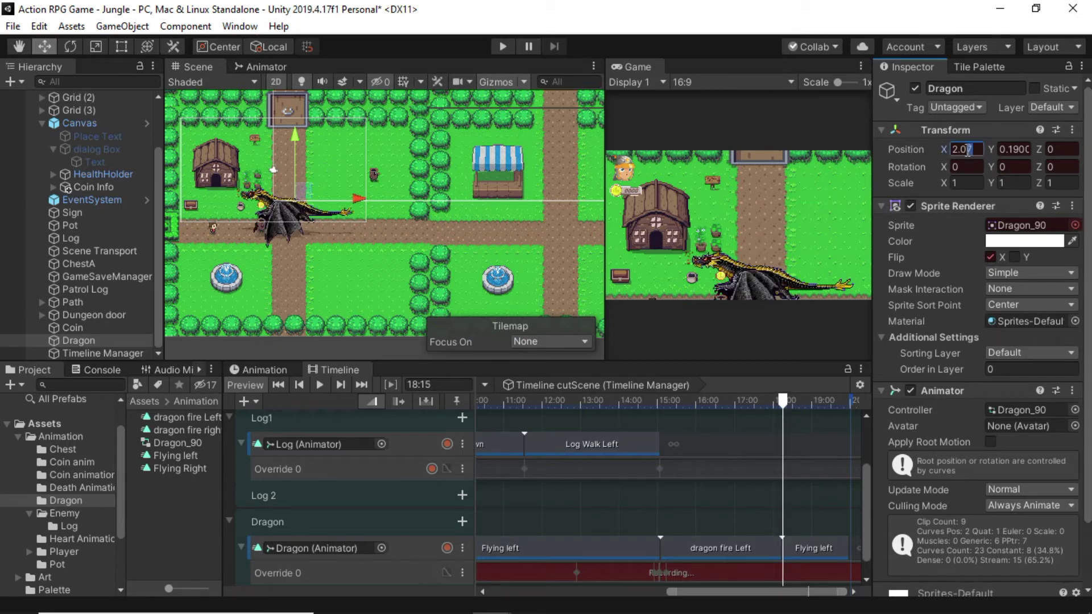
type("8")
left_click_drag(981, 150, 969, 149)
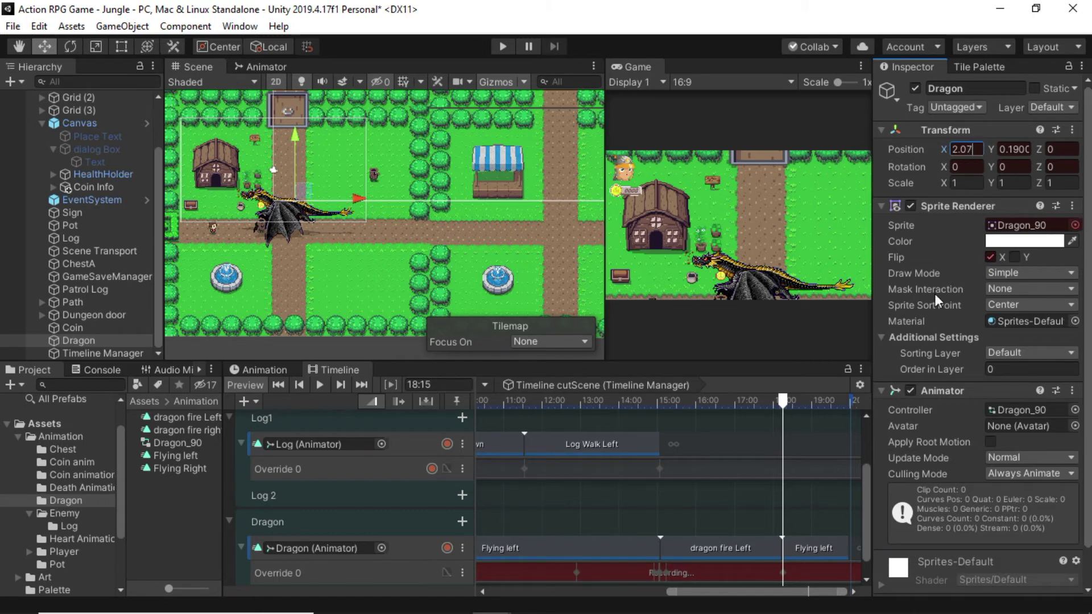
Record the Dragon at 20:00 flown off to the left at X about -16.43, and stop recording its override track
left_click(801, 595)
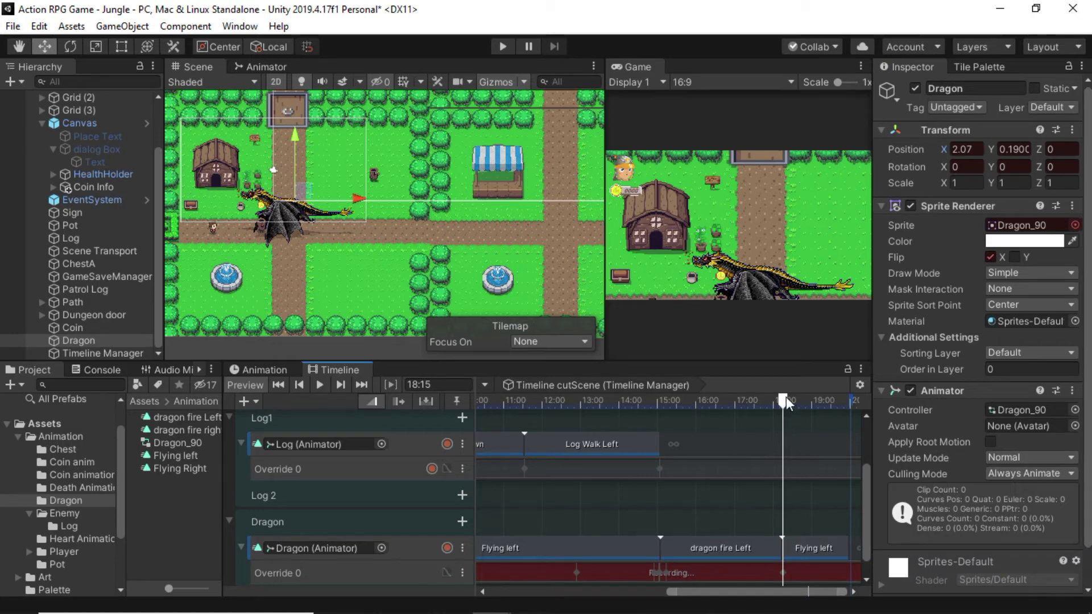
left_click_drag(786, 397, 849, 402)
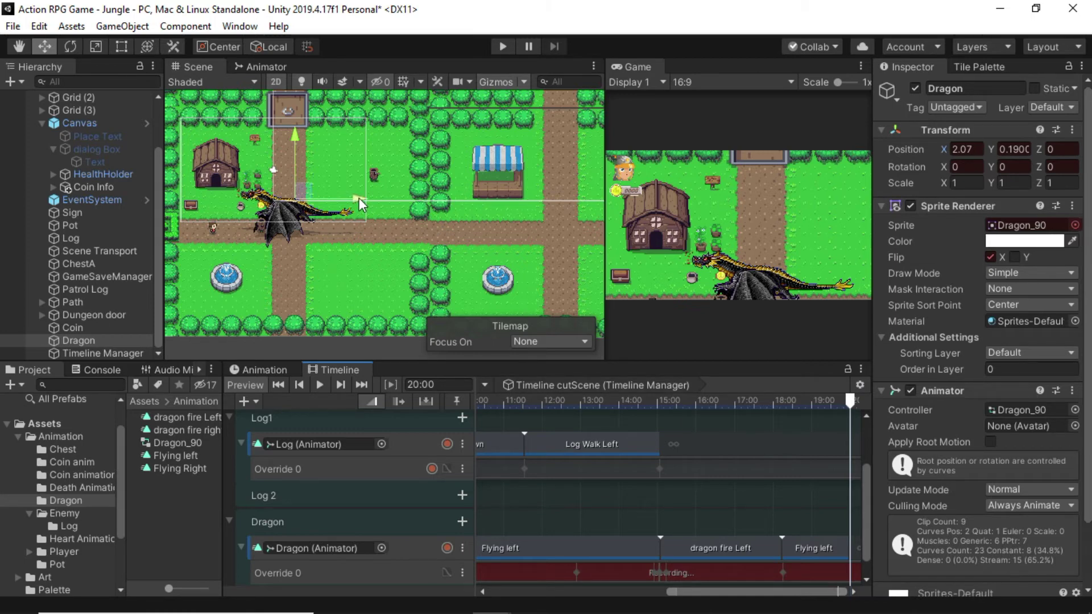
left_click_drag(358, 197, 169, 205)
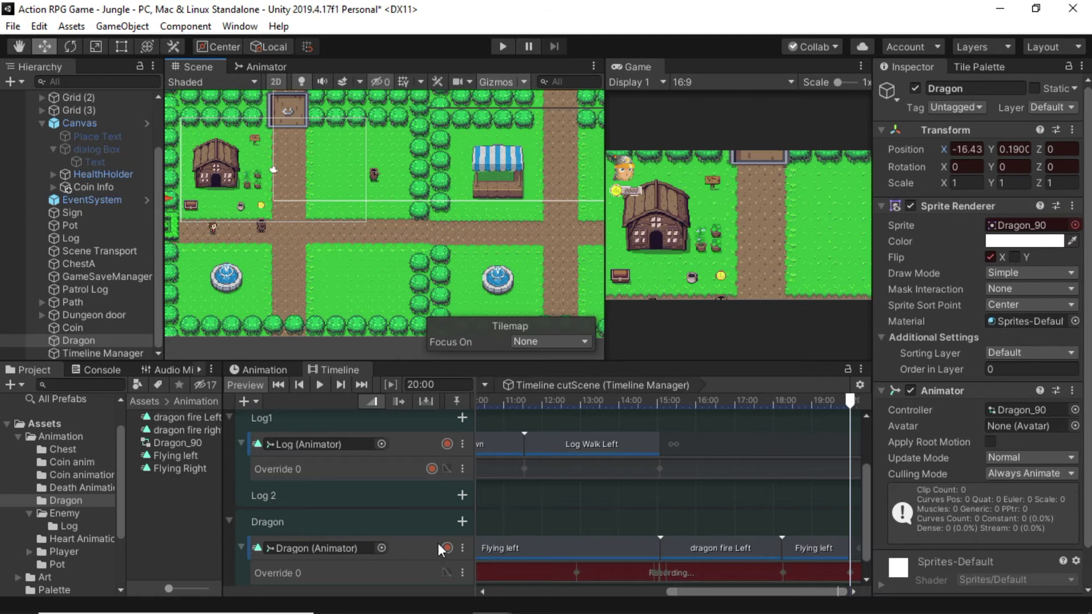
left_click(431, 572)
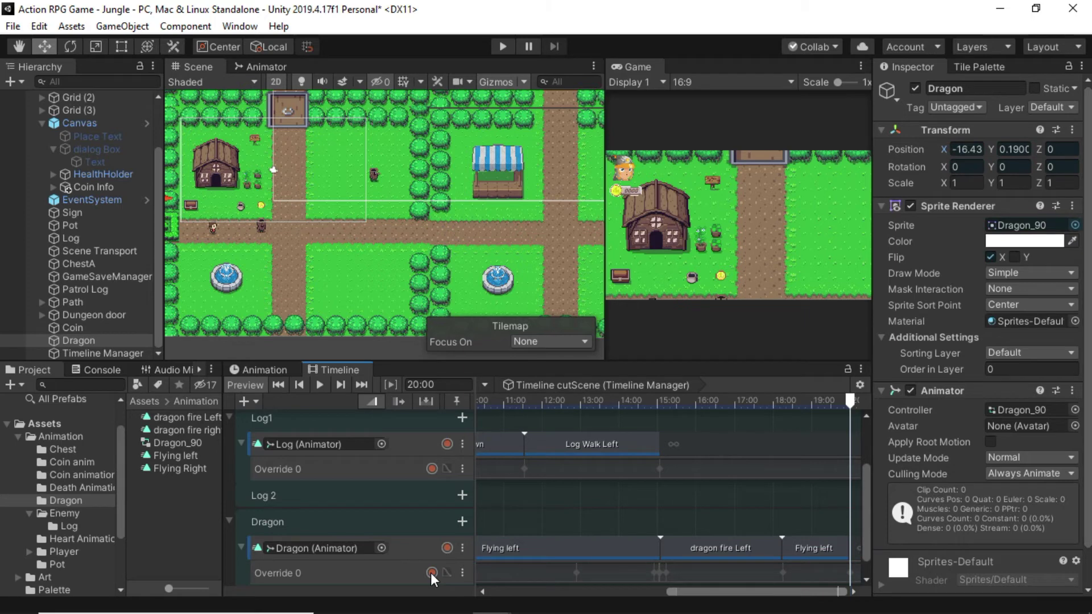
Play the cutscene timeline in preview to check the recorded log and dragon movements
left_click(317, 385)
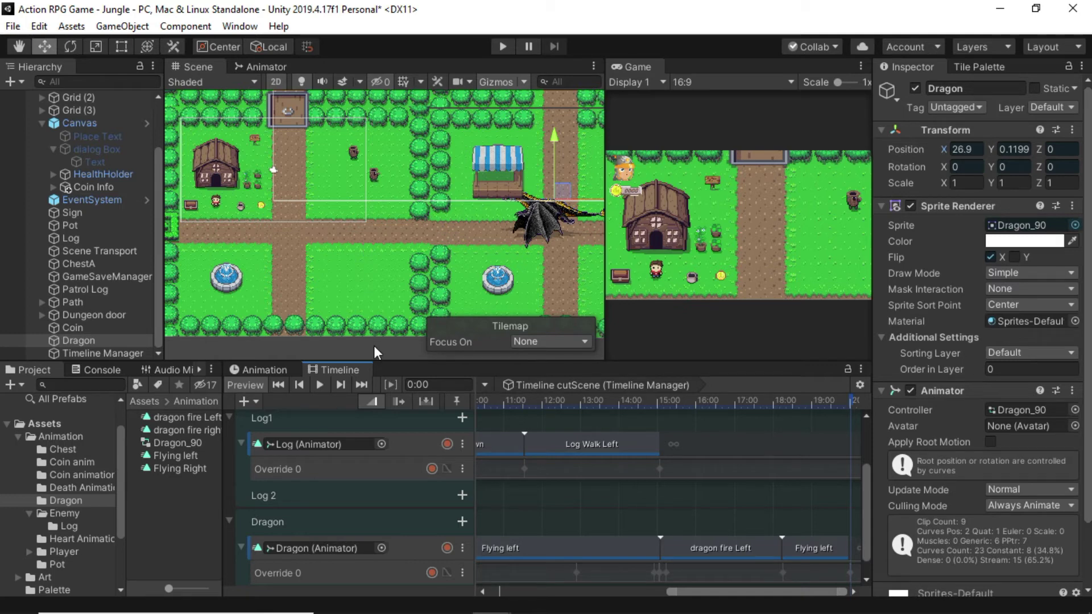
left_click(319, 386)
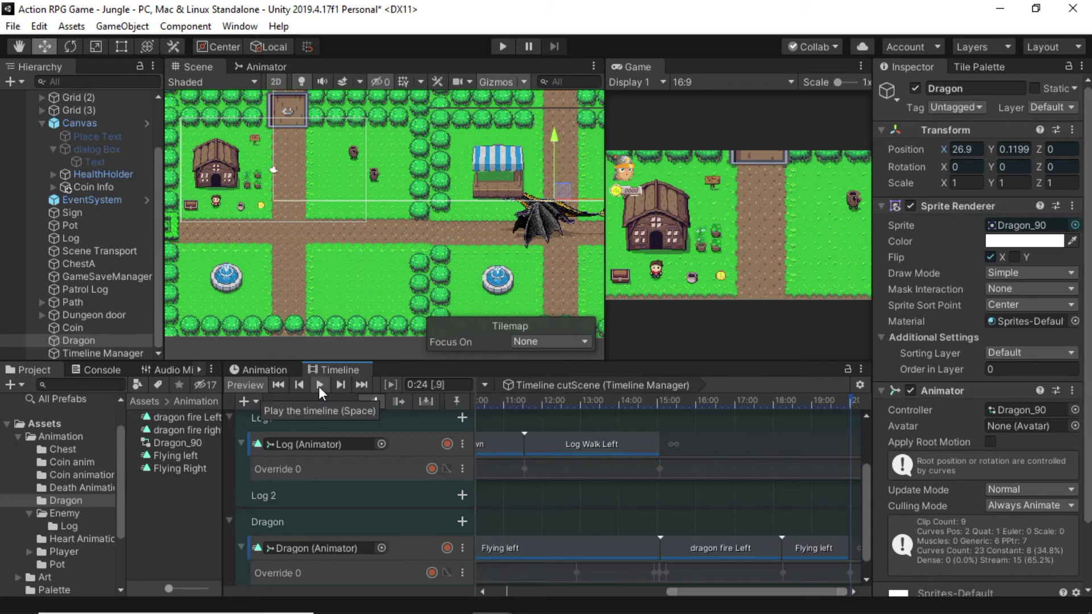
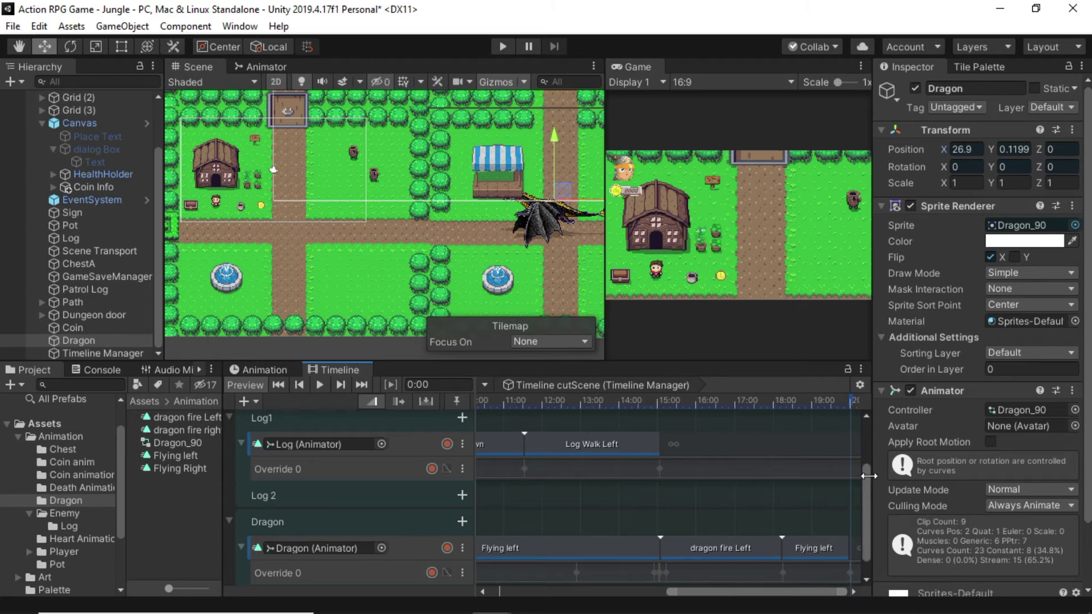
scroll(866, 476, "down", 2)
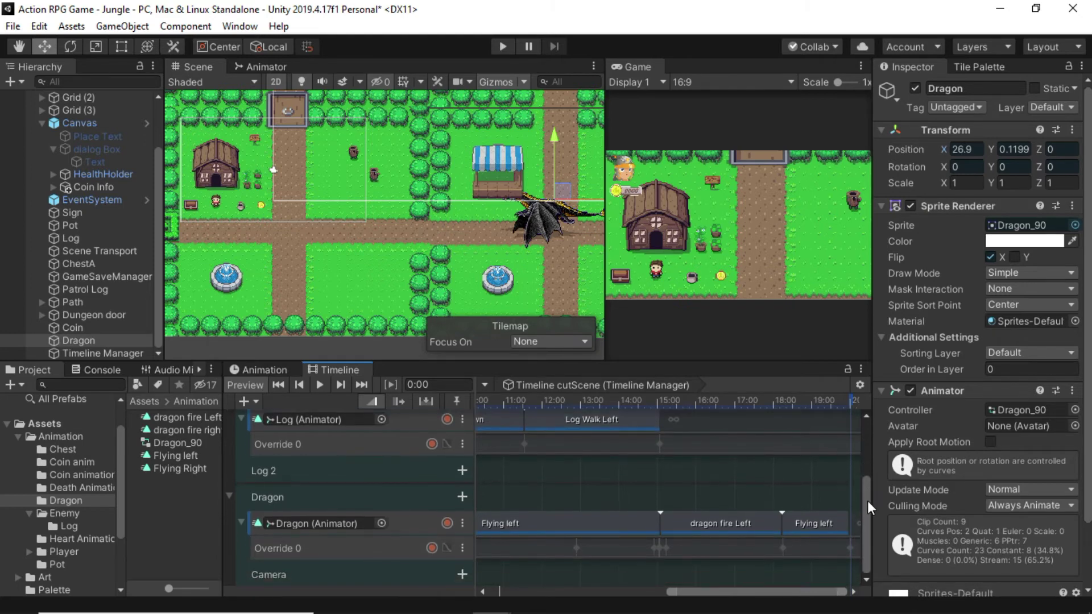
Play-test the scene with the Game view maximized, walking the player along the dirt path to watch the logs and dragon, and stop the game
left_click(503, 45)
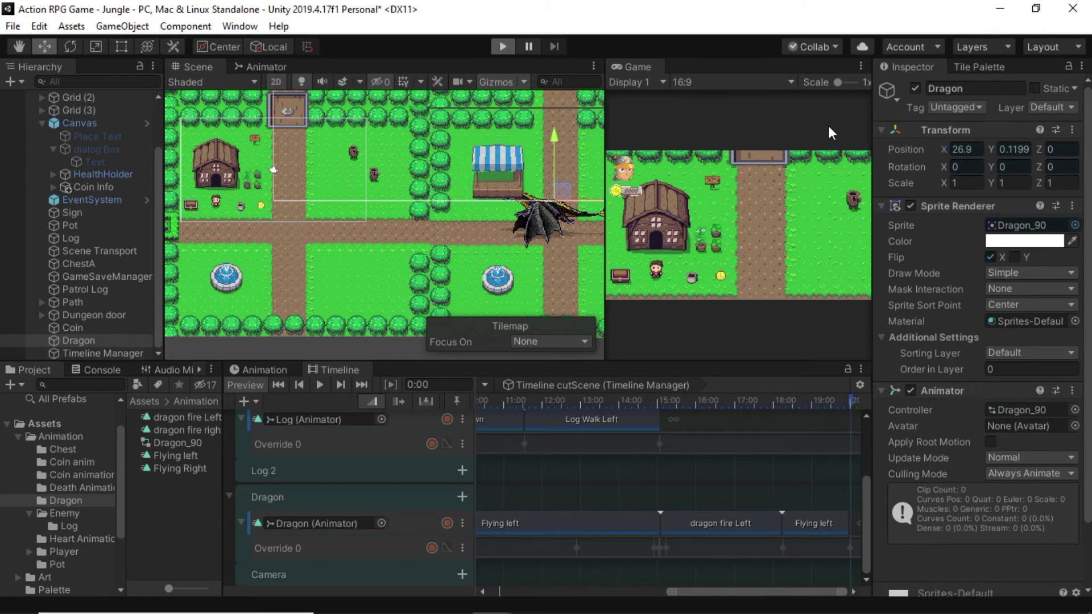
left_click(860, 65)
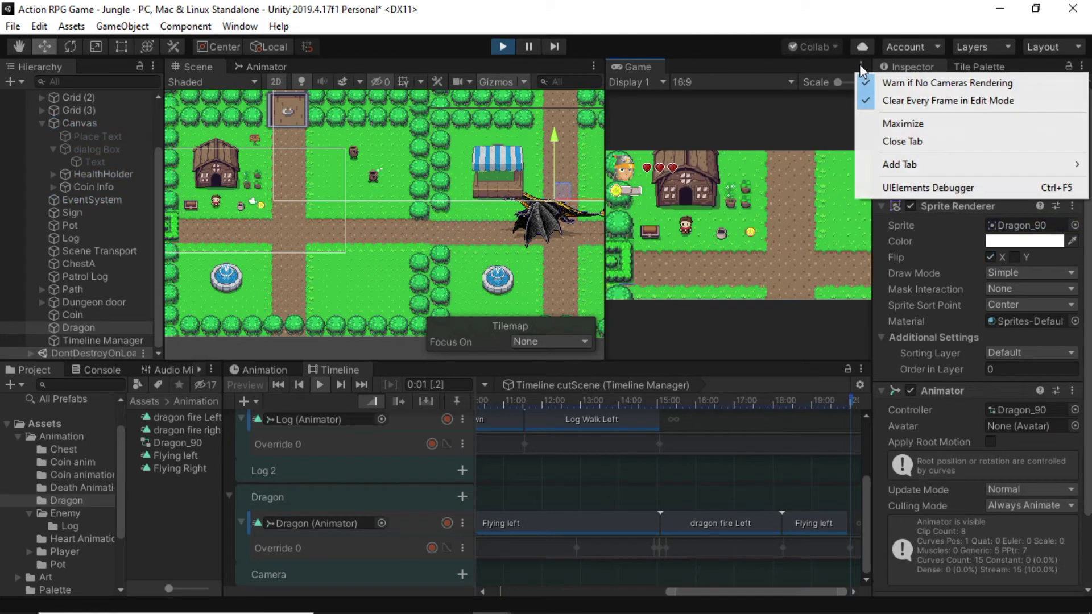
left_click(901, 124)
key("Down")
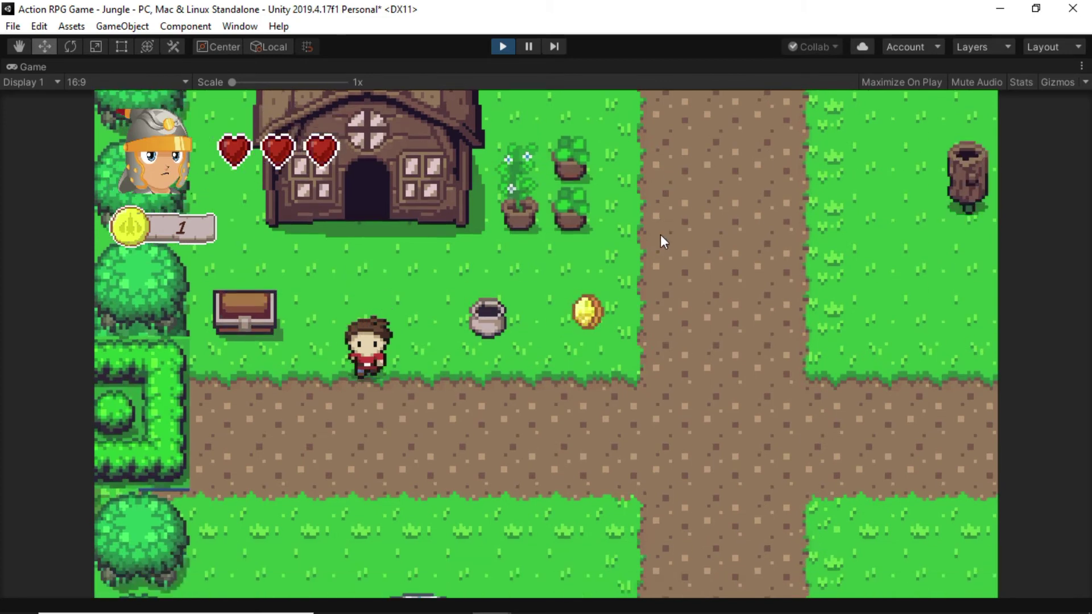
key("Right")
key("Right")
key("Right")
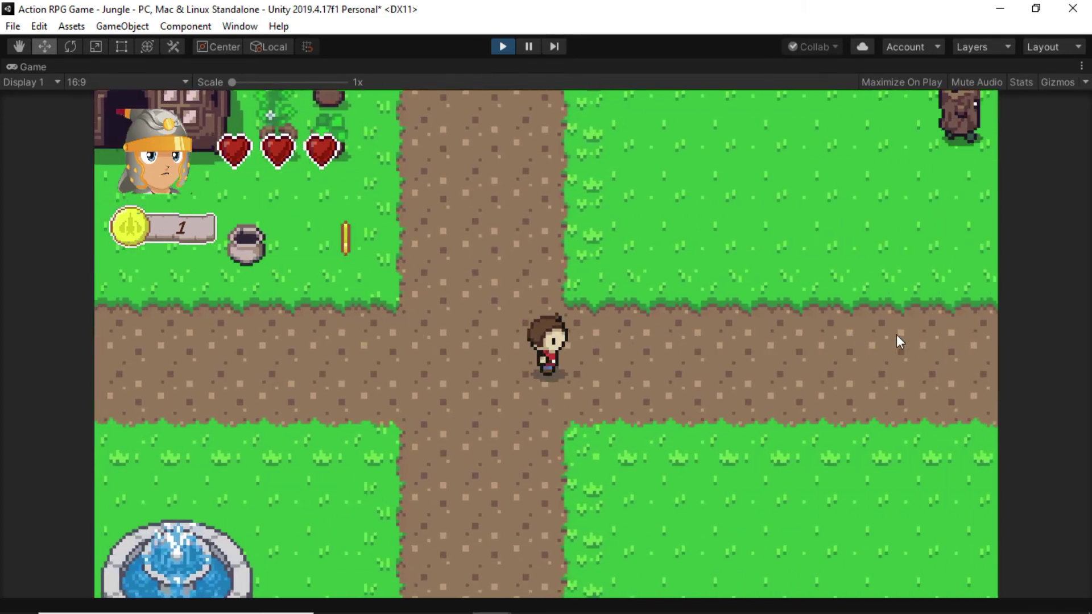
key("Right")
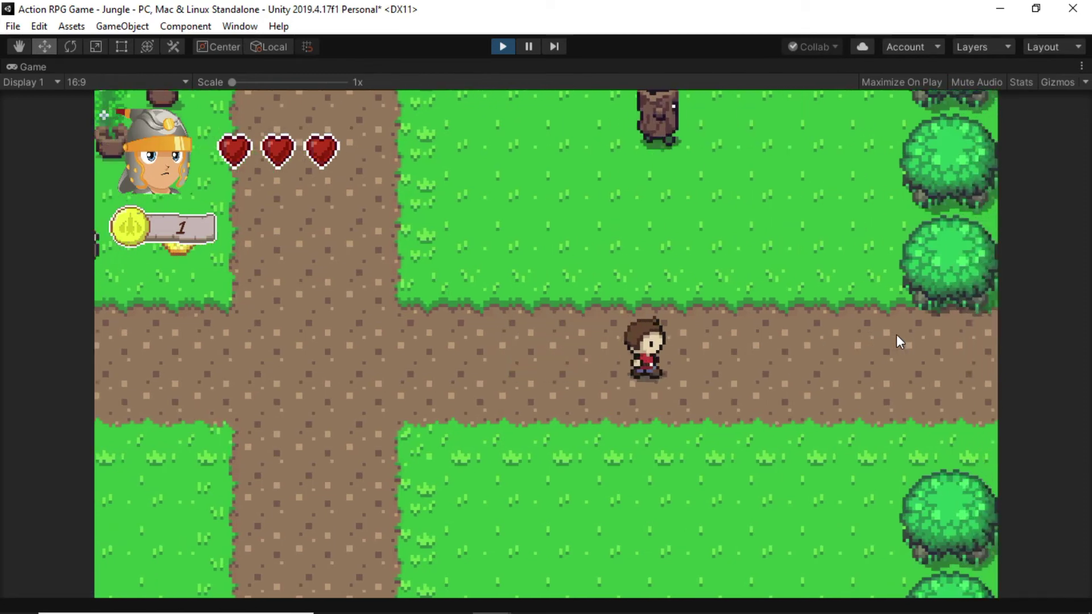
key("Up")
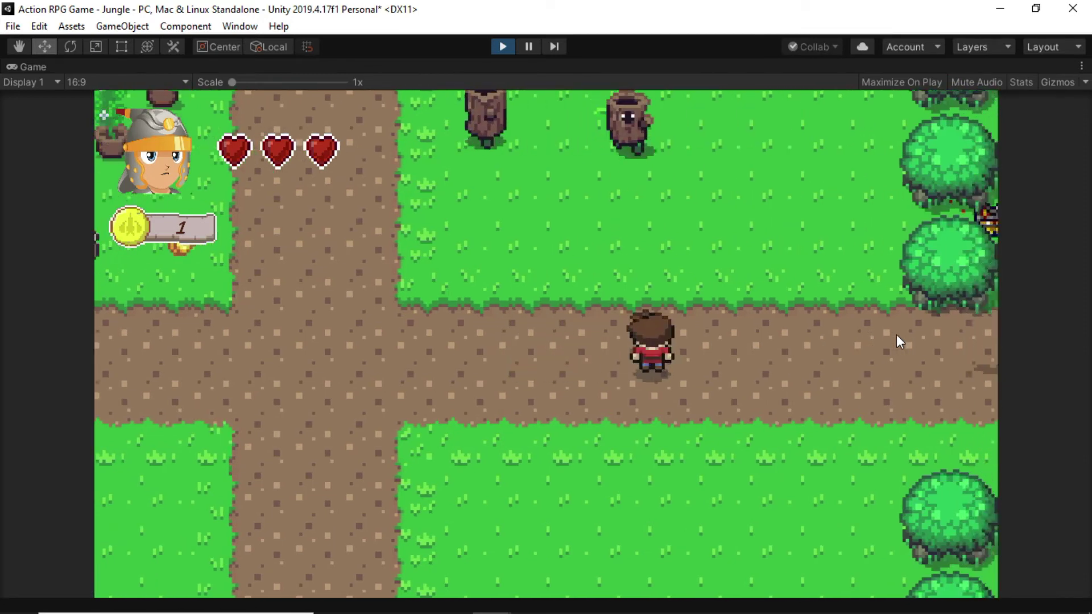
key("Left")
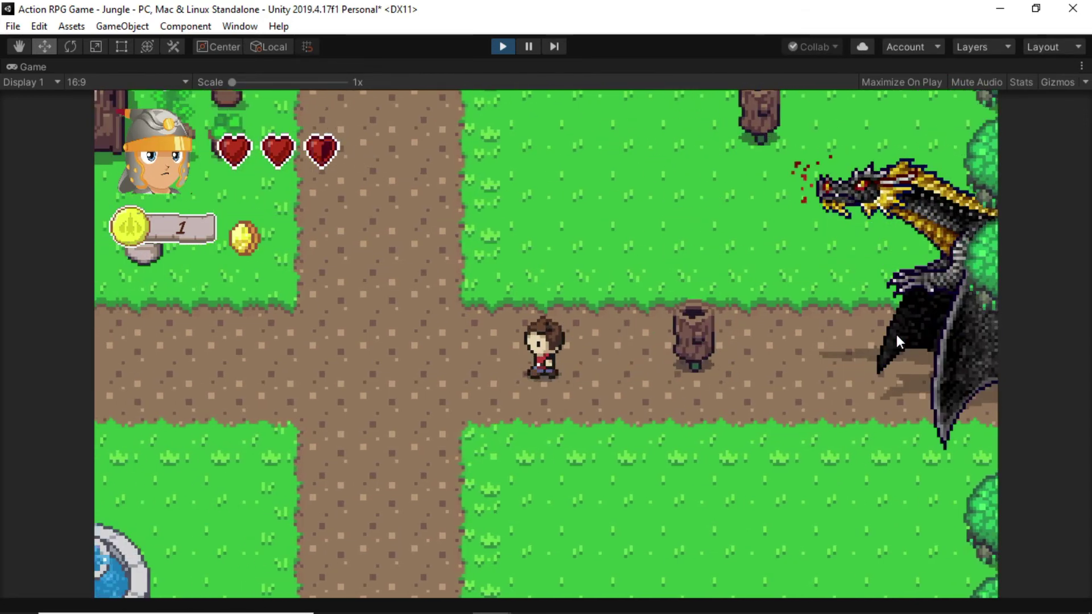
key("Left")
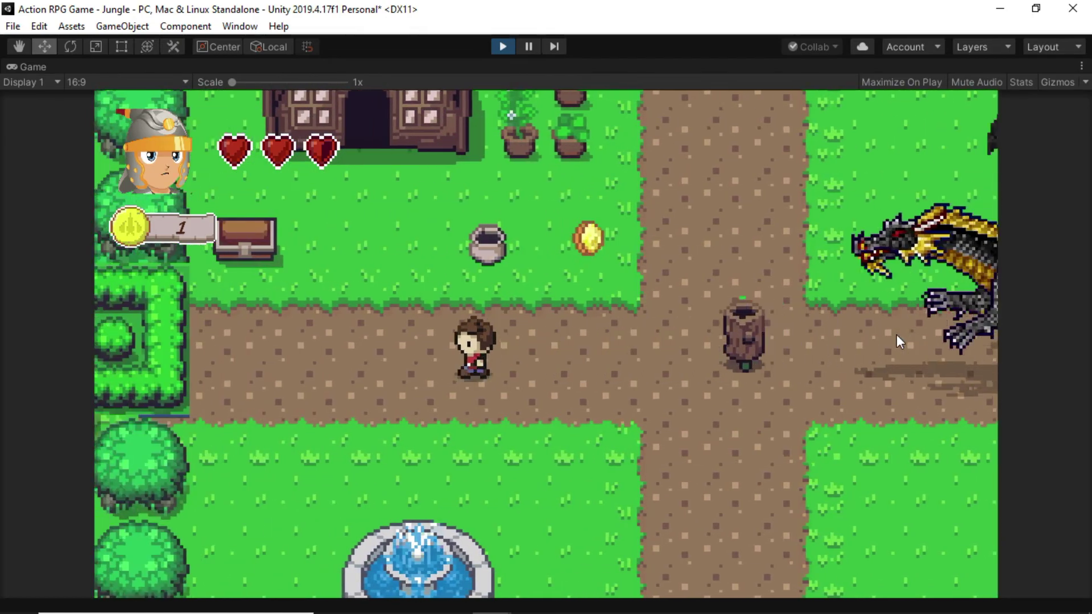
key("Right")
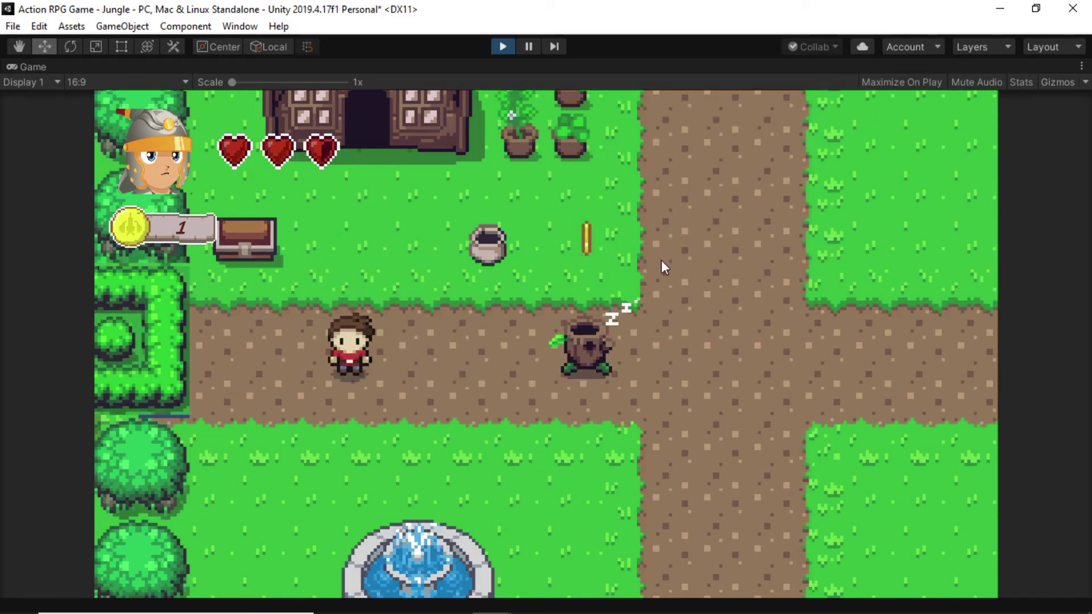
left_click(502, 45)
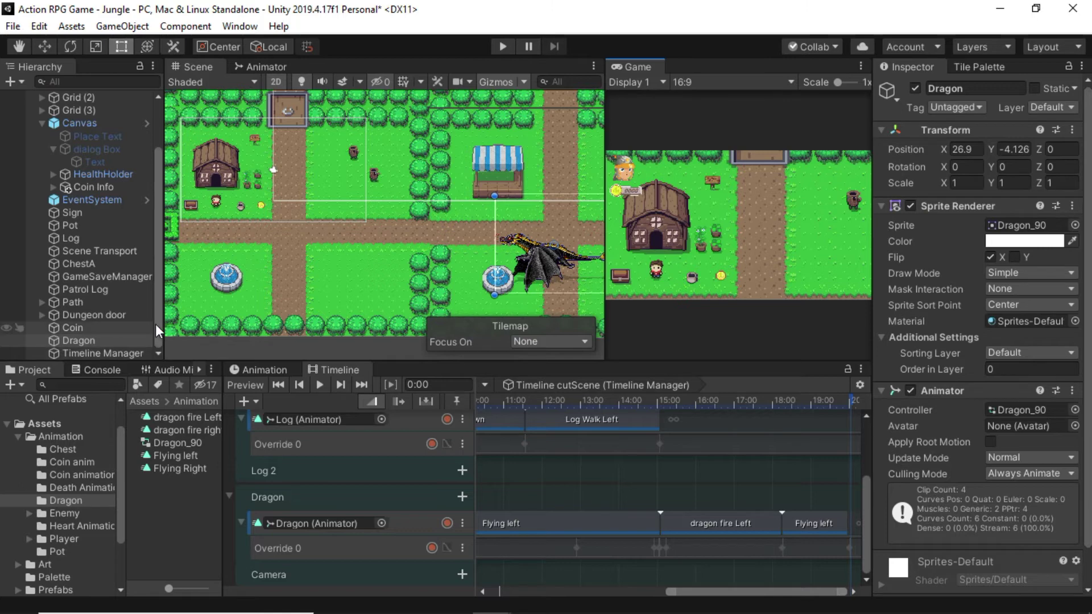
Add an Animation Track to the Camera group and create a new Camera object in the scene
left_click(461, 573)
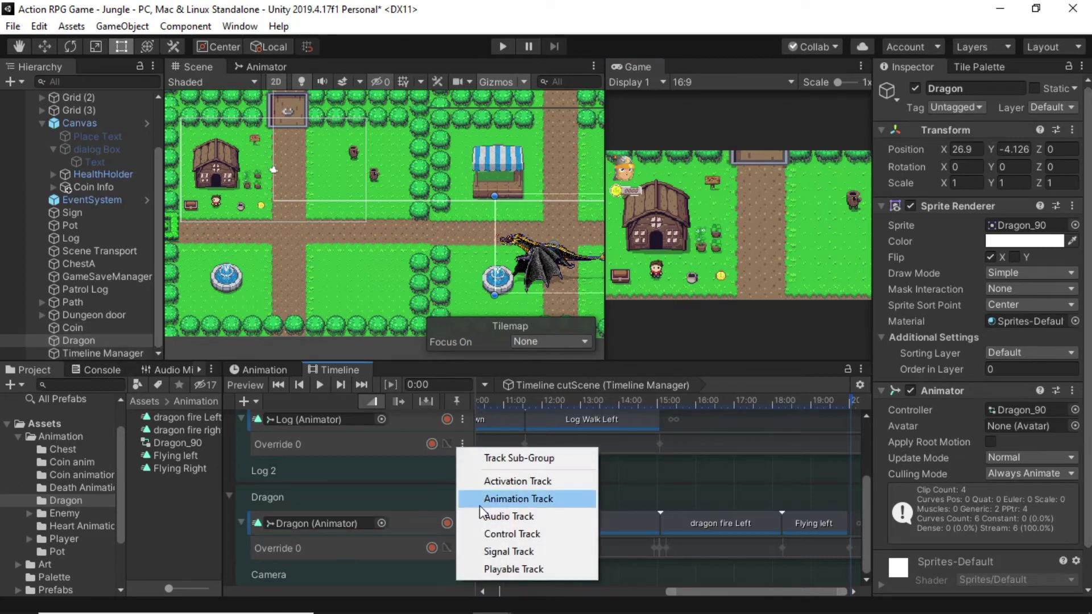
left_click(495, 499)
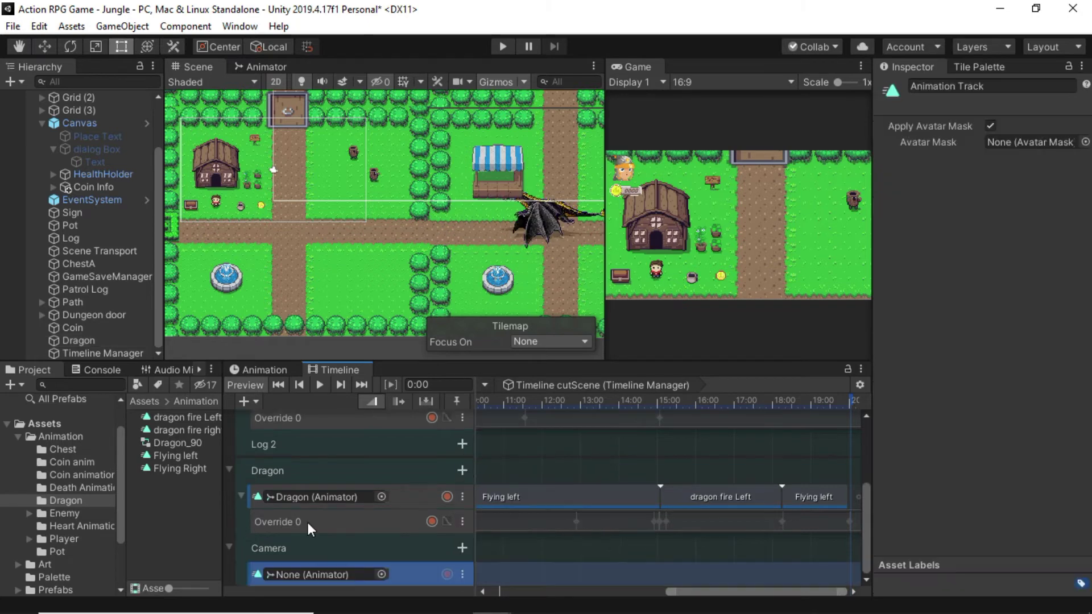
left_click(10, 82)
left_click(56, 259)
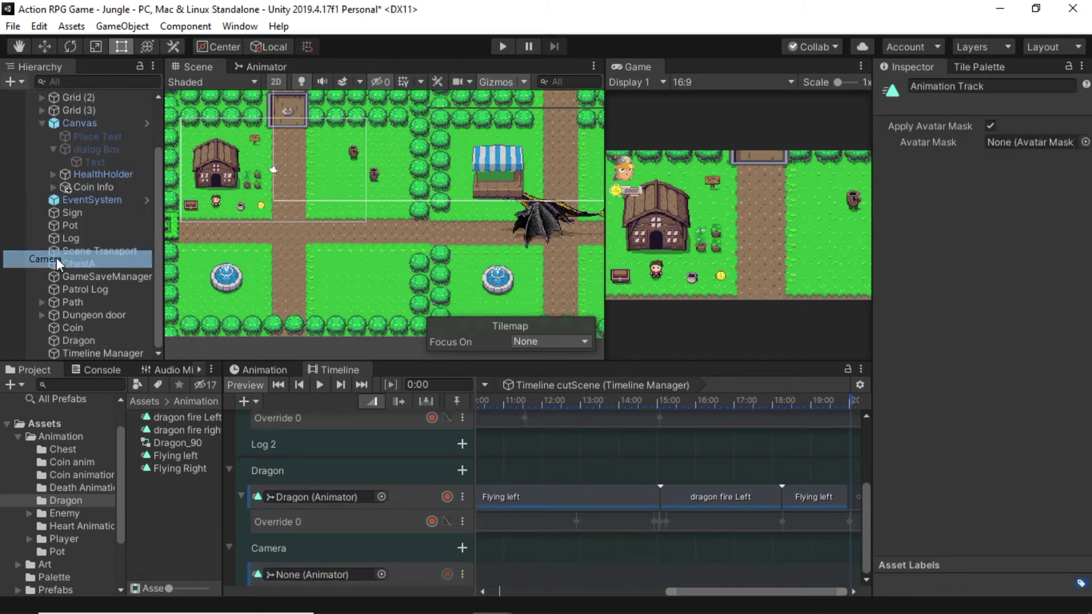
Rename the new camera as "Timeline camera"
right_click(110, 345)
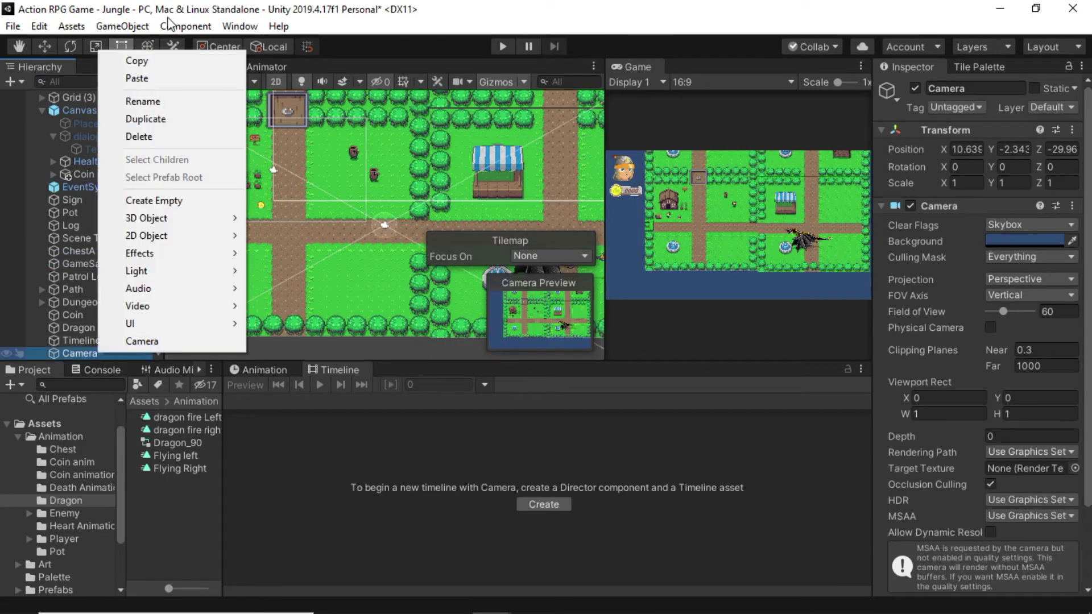
left_click(151, 96)
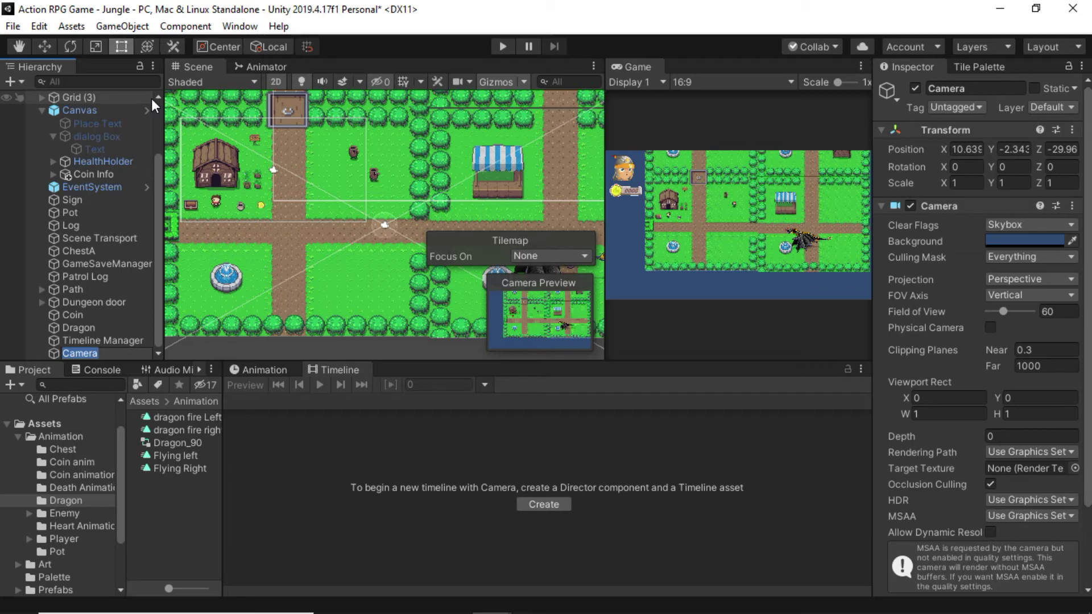
type("Timeline came")
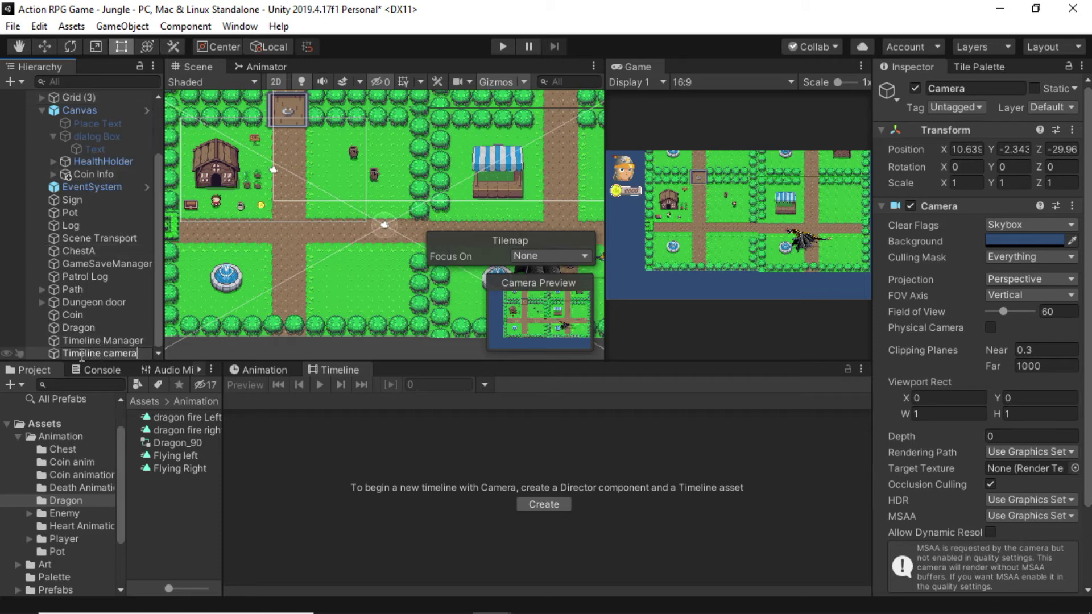
left_click(73, 340)
left_click(79, 353)
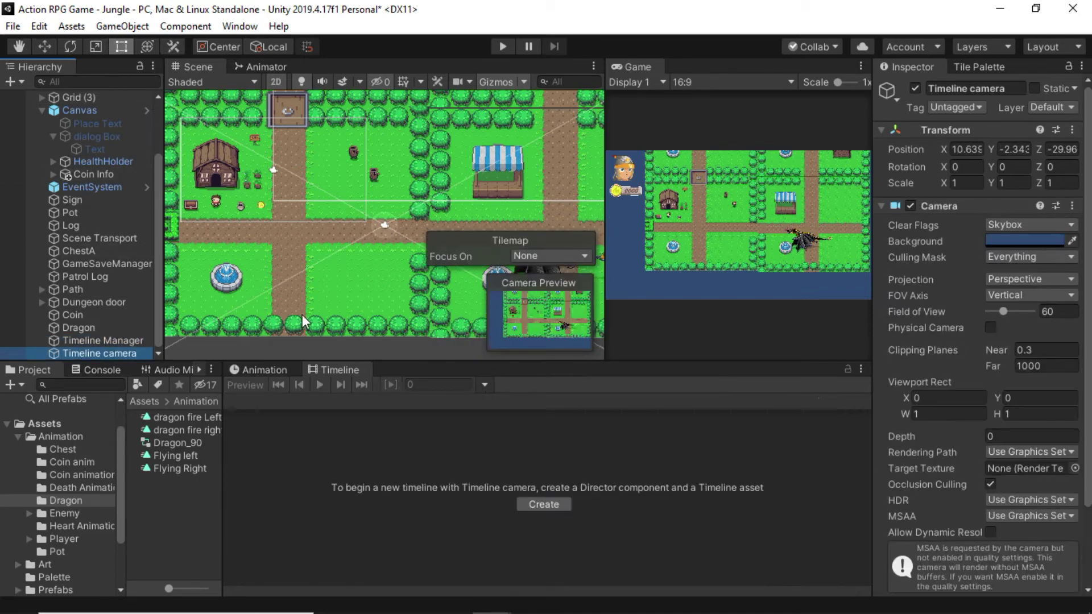
Assign Timeline camera to the empty track in Timeline Manager's Camera group, creating an Animator on it
left_click(97, 340)
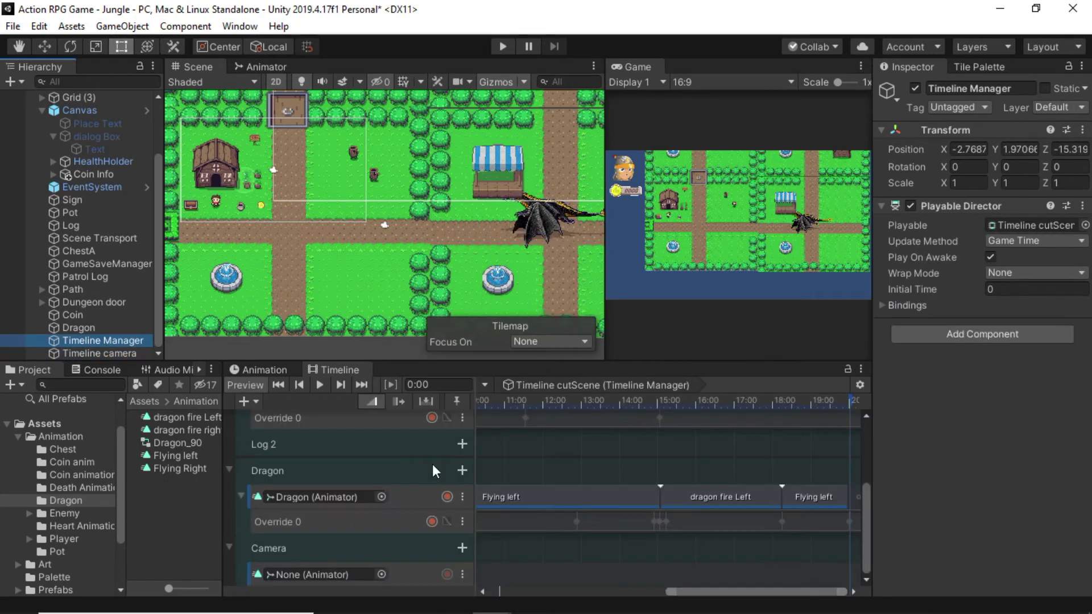
left_click_drag(92, 353, 288, 569)
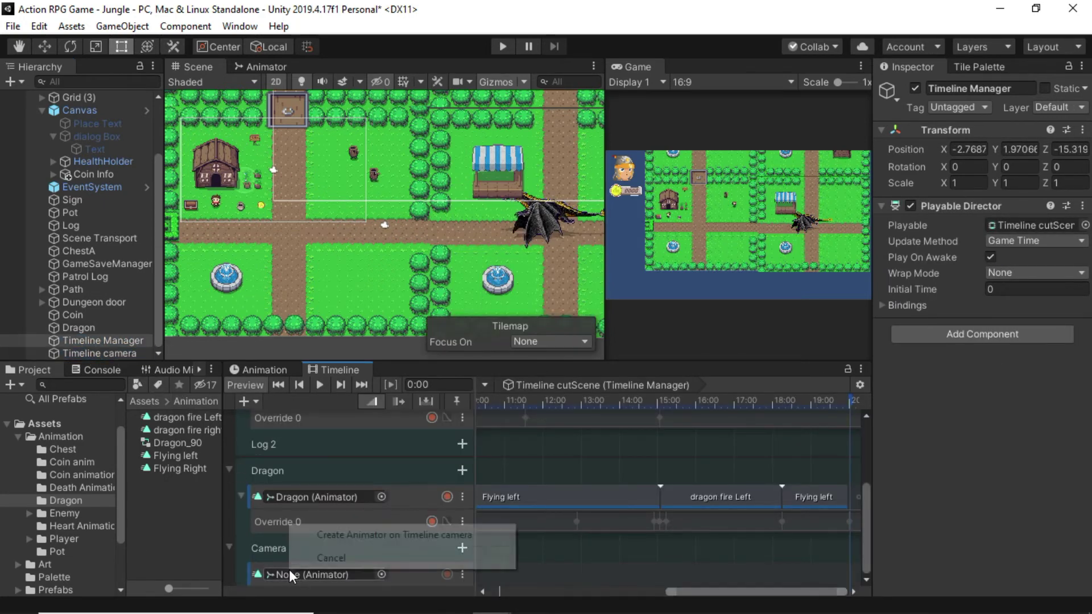
left_click(356, 534)
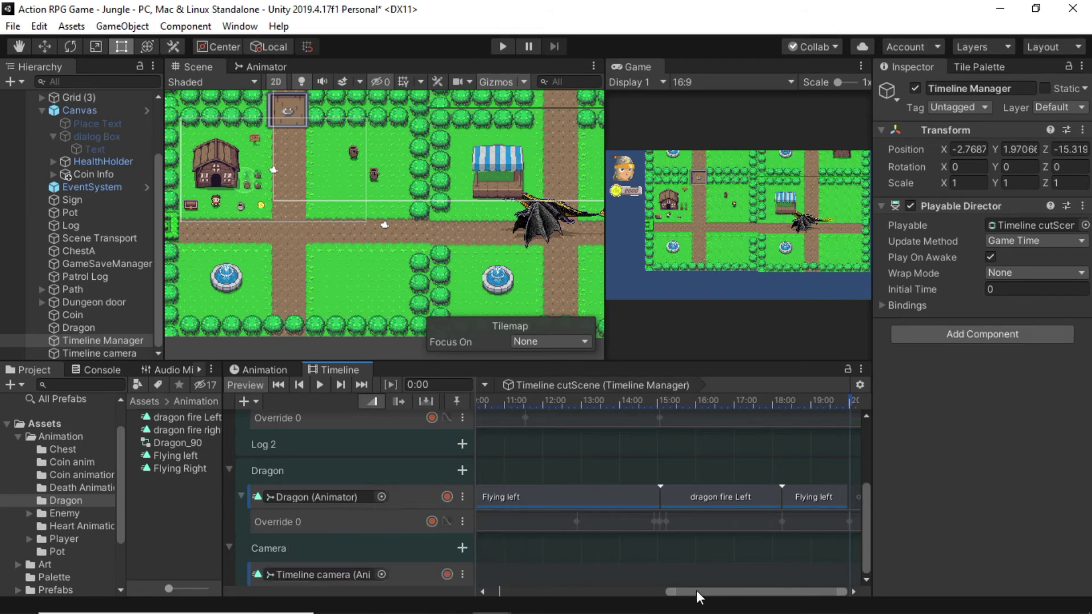
left_click_drag(705, 589, 483, 589)
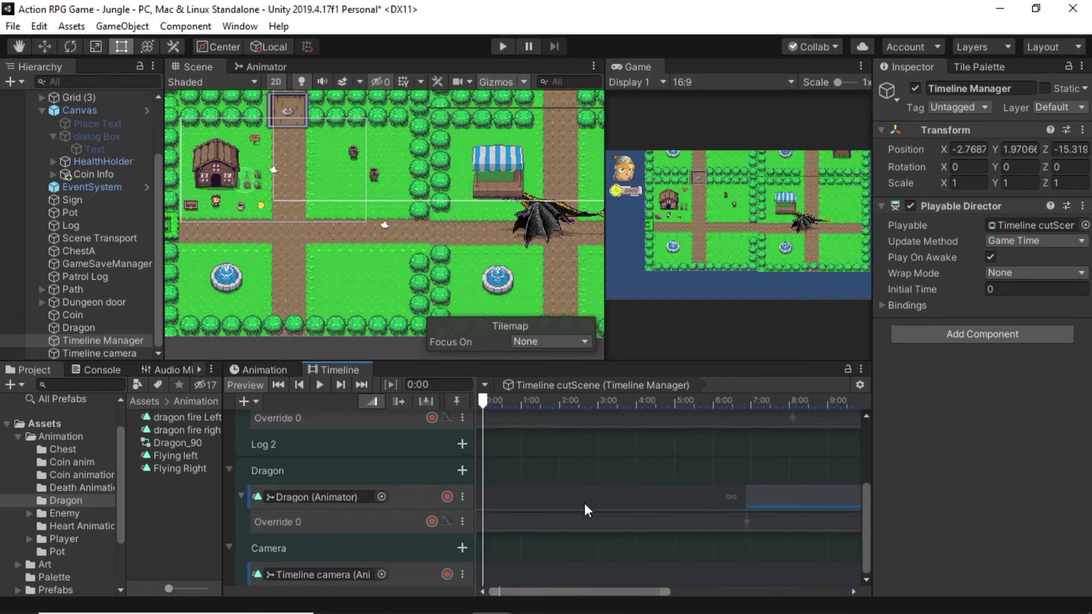
scroll(584, 503, "down", 5)
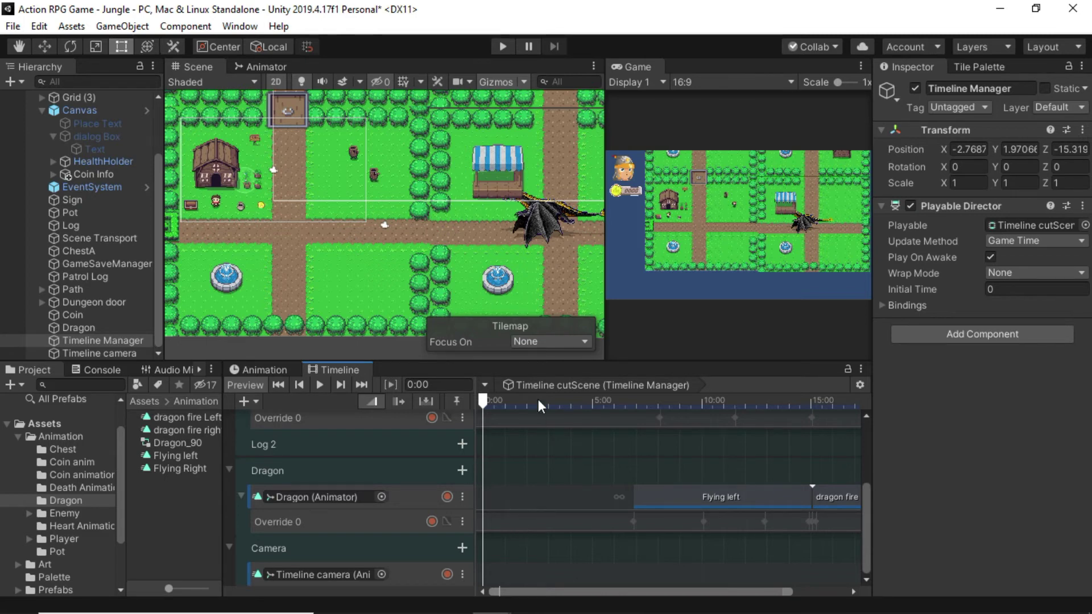
scroll(561, 483, "down", 3)
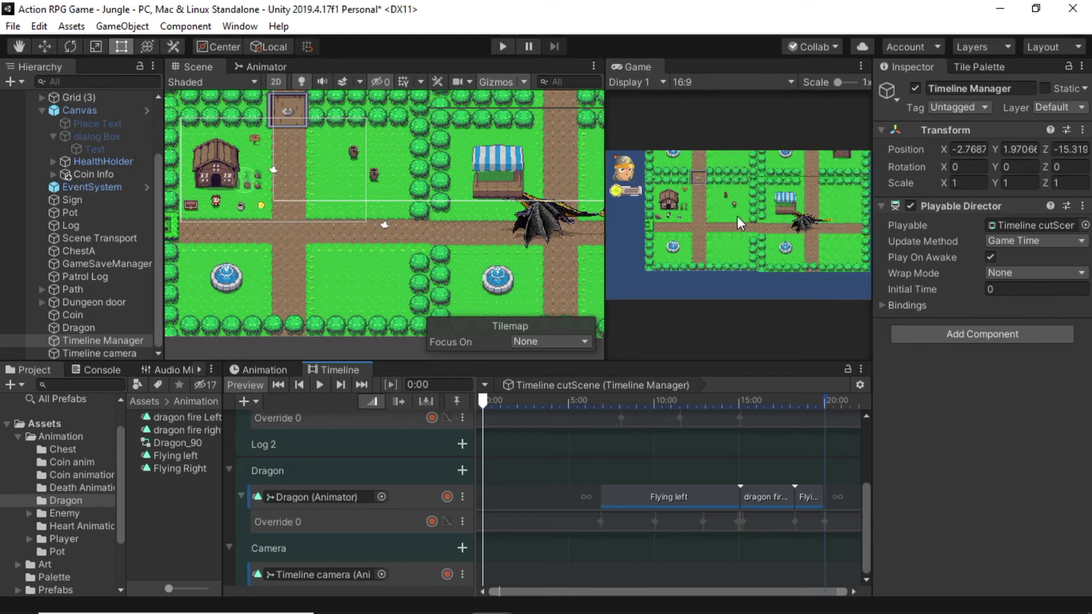
Move Timeline camera right and up in the scene to X about 19.2 and Y about 0.2
left_click(86, 351)
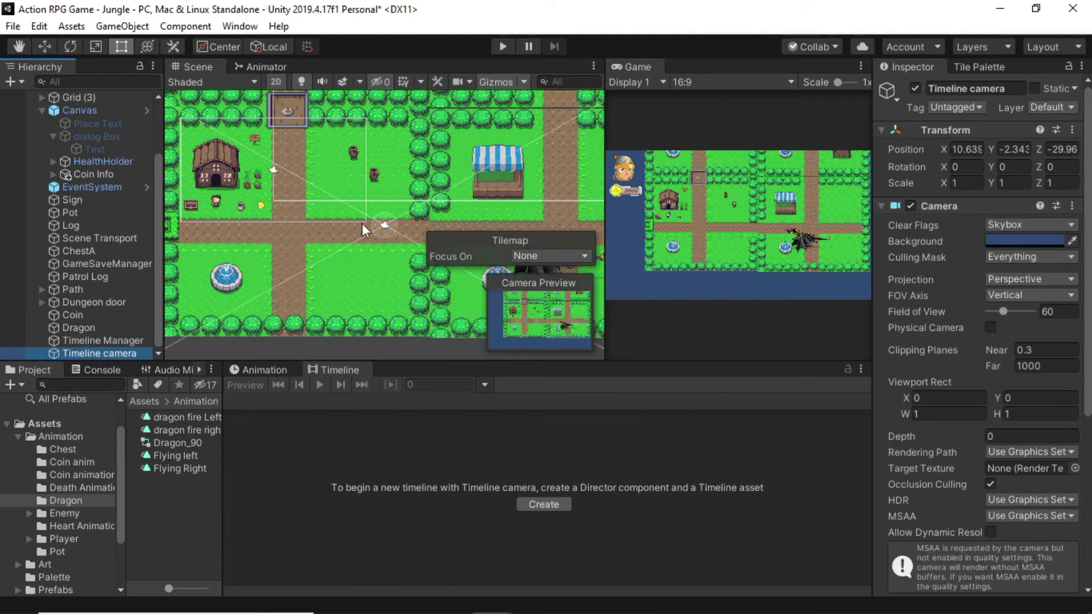
scroll(287, 159, "down", 3)
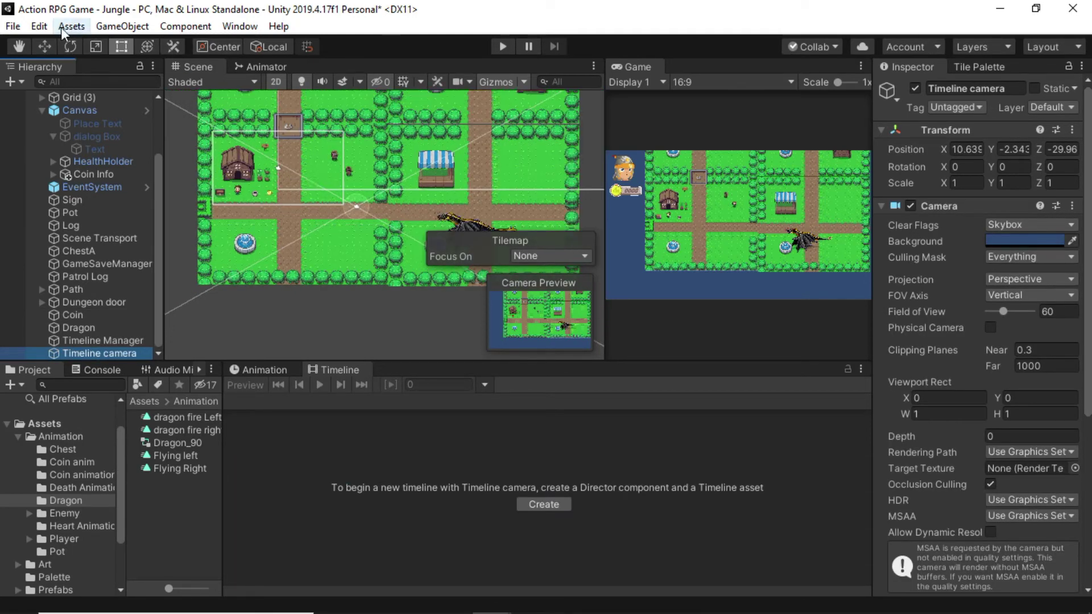
left_click(50, 46)
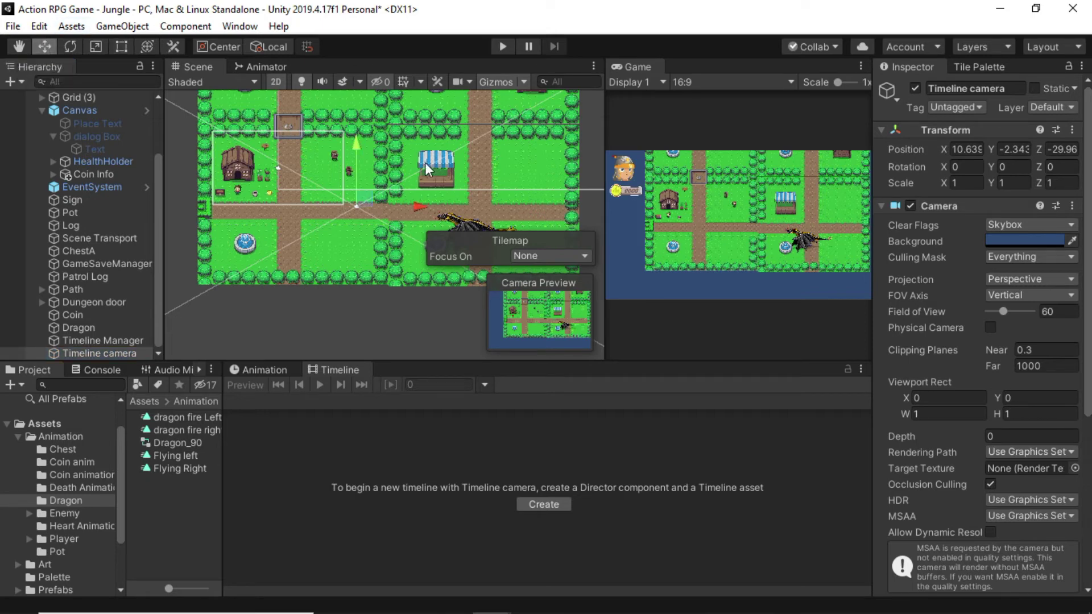
left_click_drag(414, 206, 477, 210)
mouse_move(422, 147)
left_mouse_down()
mouse_move(424, 91)
mouse_move(420, 130)
left_mouse_up()
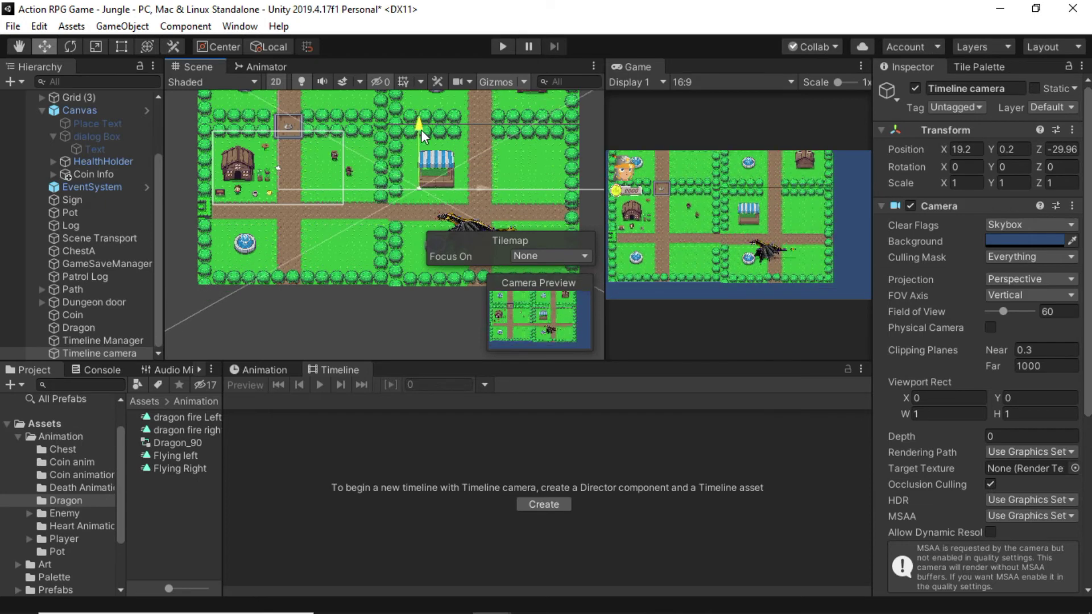
Move Timeline camera left in the scene to X about 15.9 and briefly test the scene in play mode
mouse_move(476, 189)
left_mouse_down()
mouse_move(436, 183)
mouse_move(457, 182)
left_mouse_up()
scroll(272, 171, "up", 3)
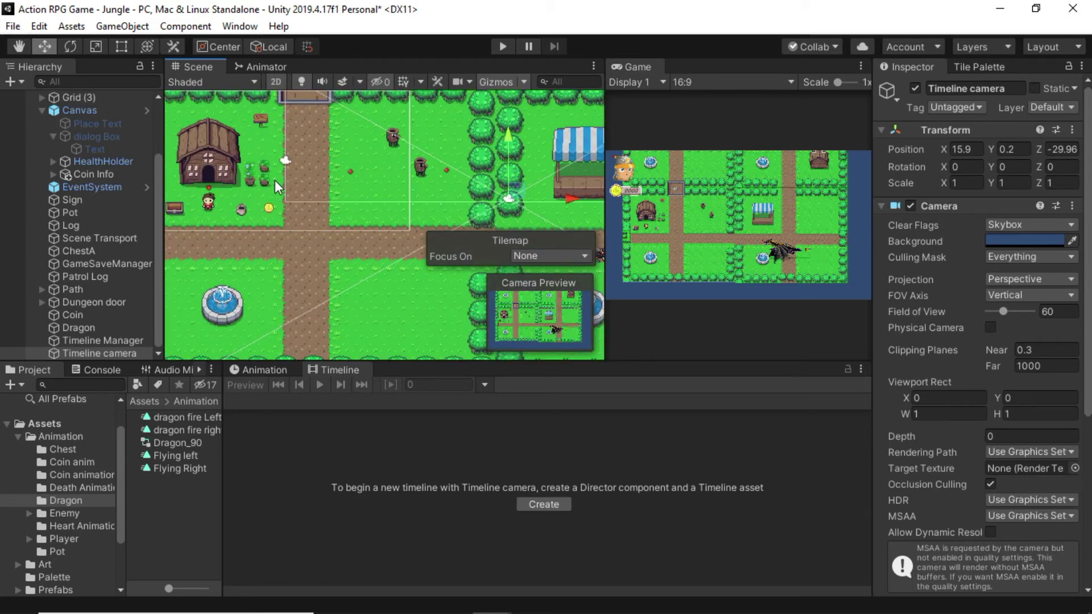
left_click(499, 49)
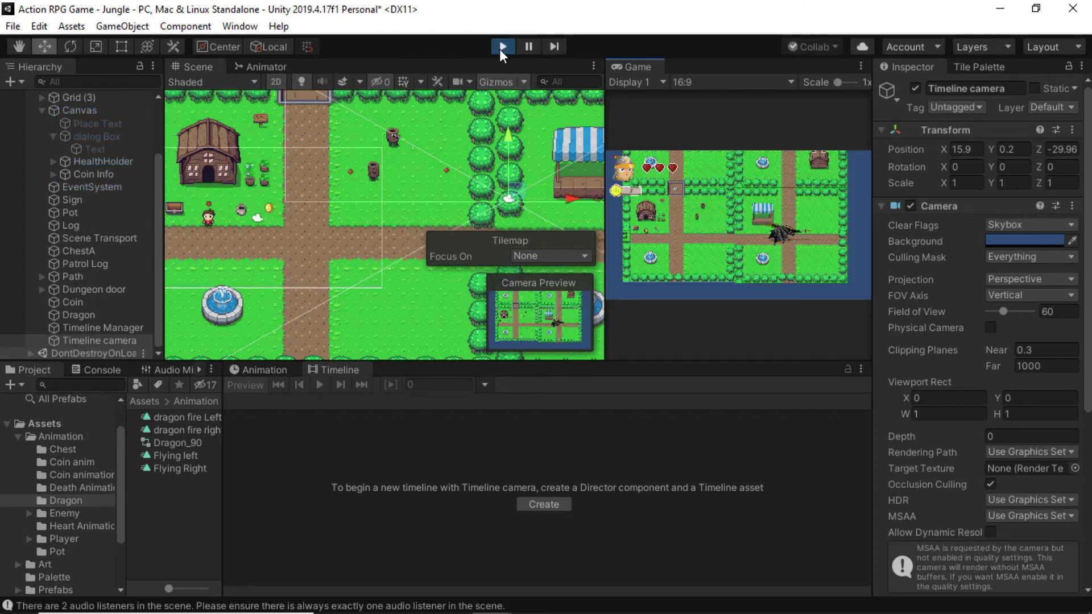
left_click(499, 49)
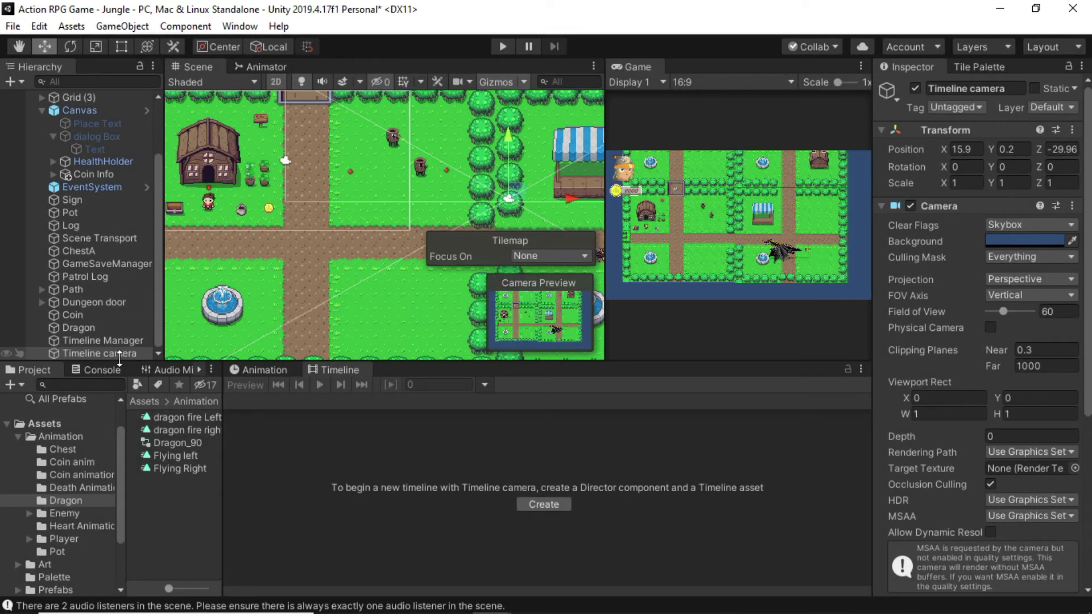
Set Timeline camera's Z position to -10 and compare it with Main Camera's settings
left_click_drag(1047, 150, 1087, 155)
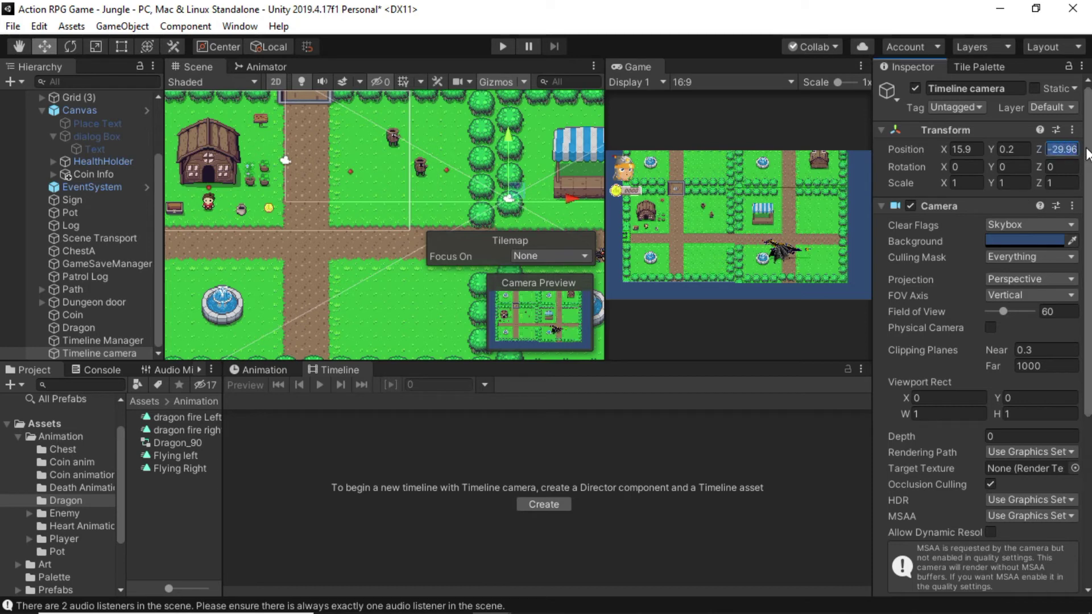
type("-105")
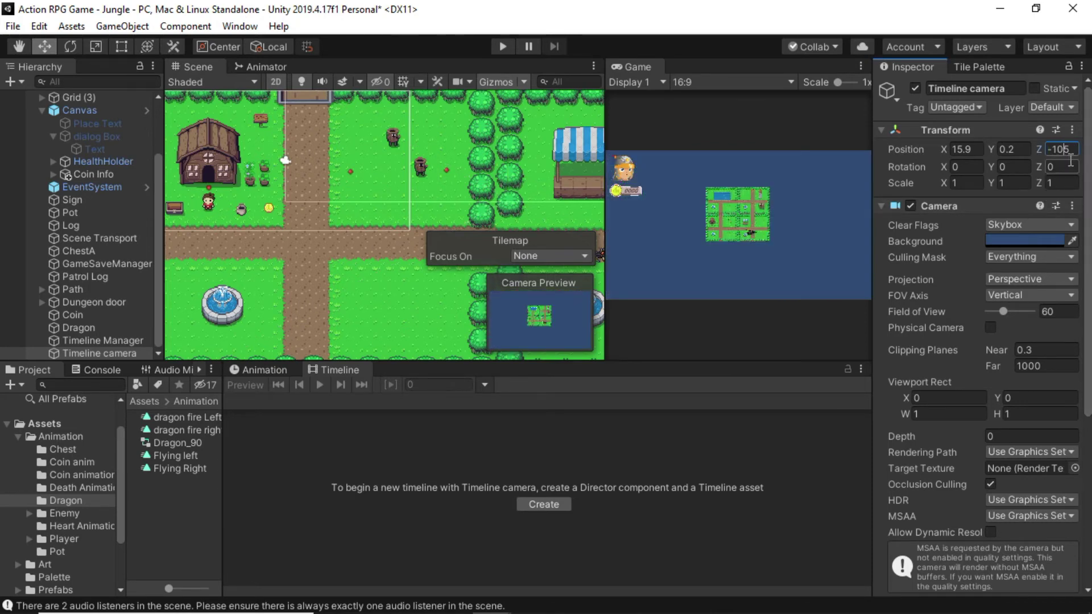
key("BackSpace")
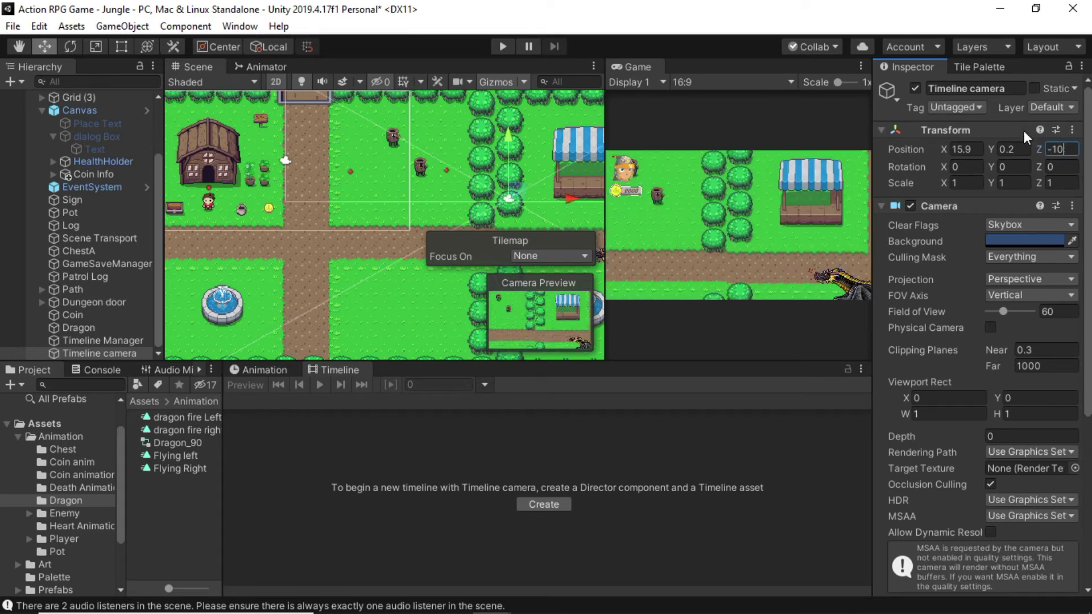
scroll(86, 132, "up", 2)
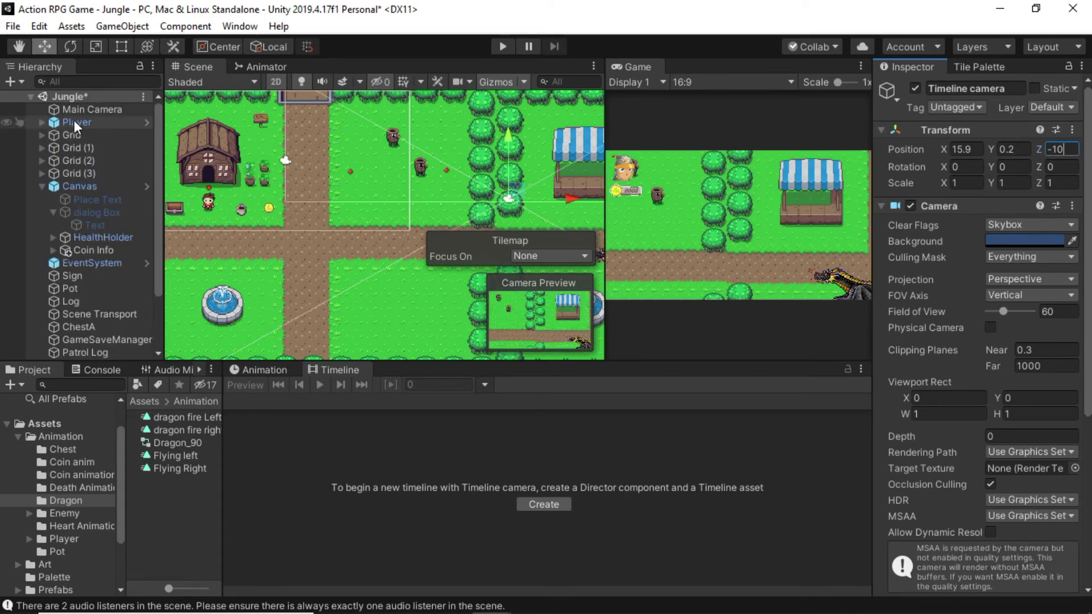
left_click(78, 110)
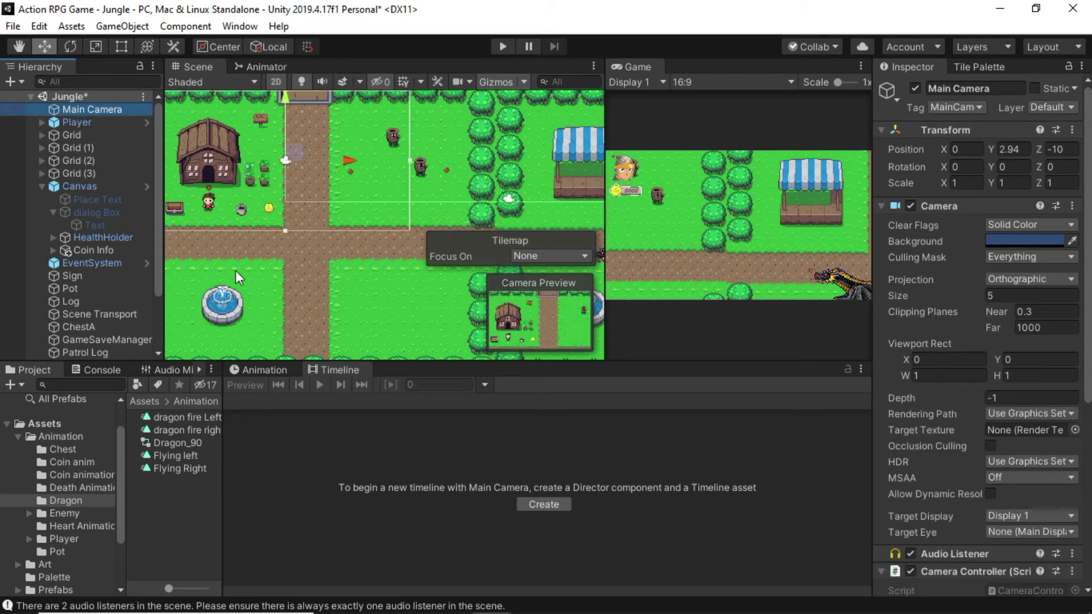
scroll(107, 288, "down", 3)
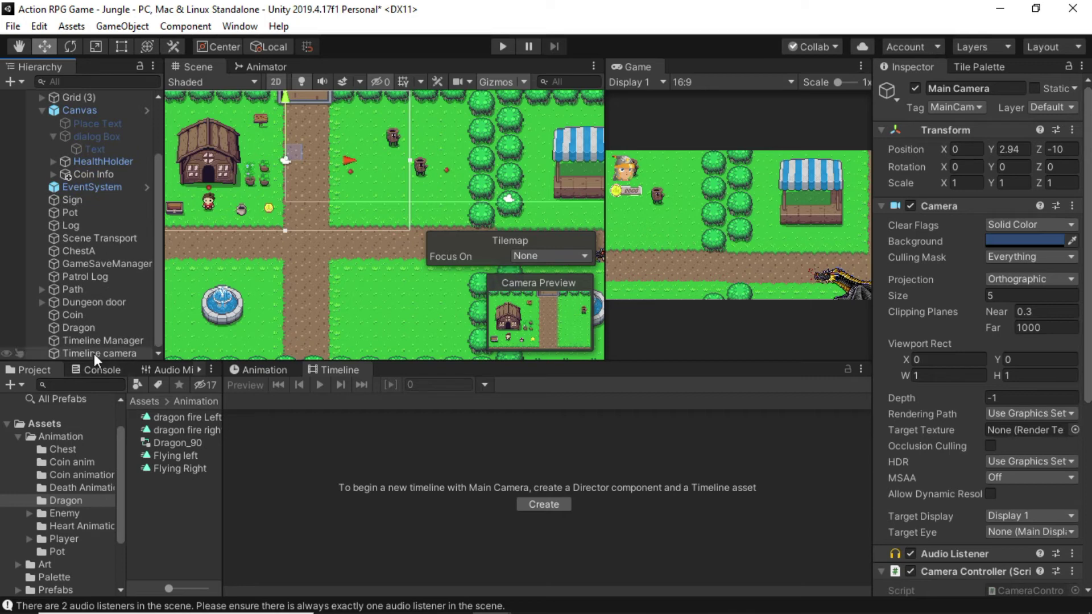
left_click(93, 354)
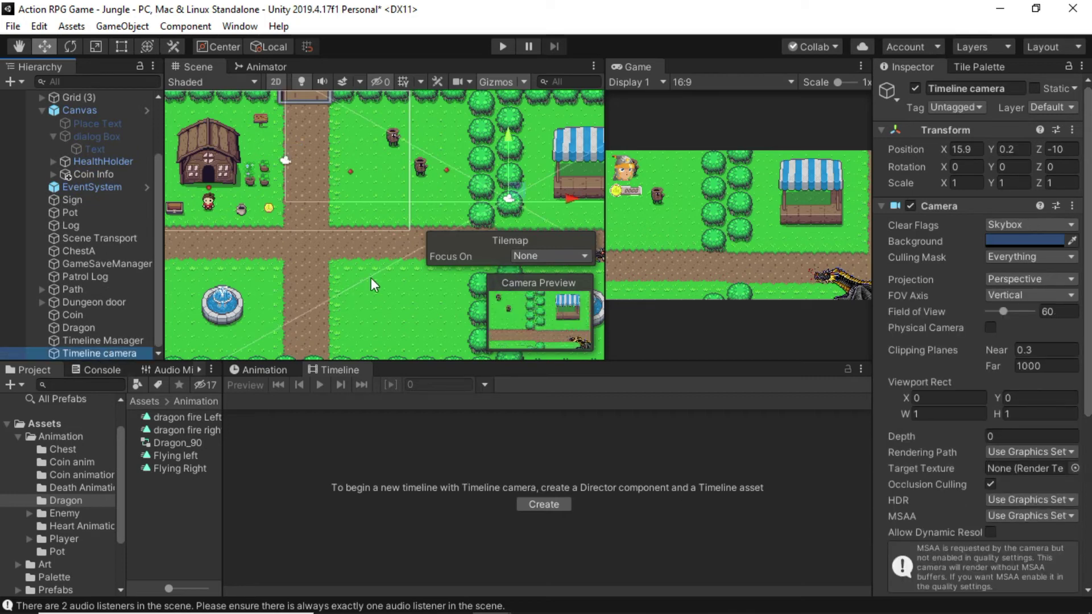
scroll(373, 285, "down", 1)
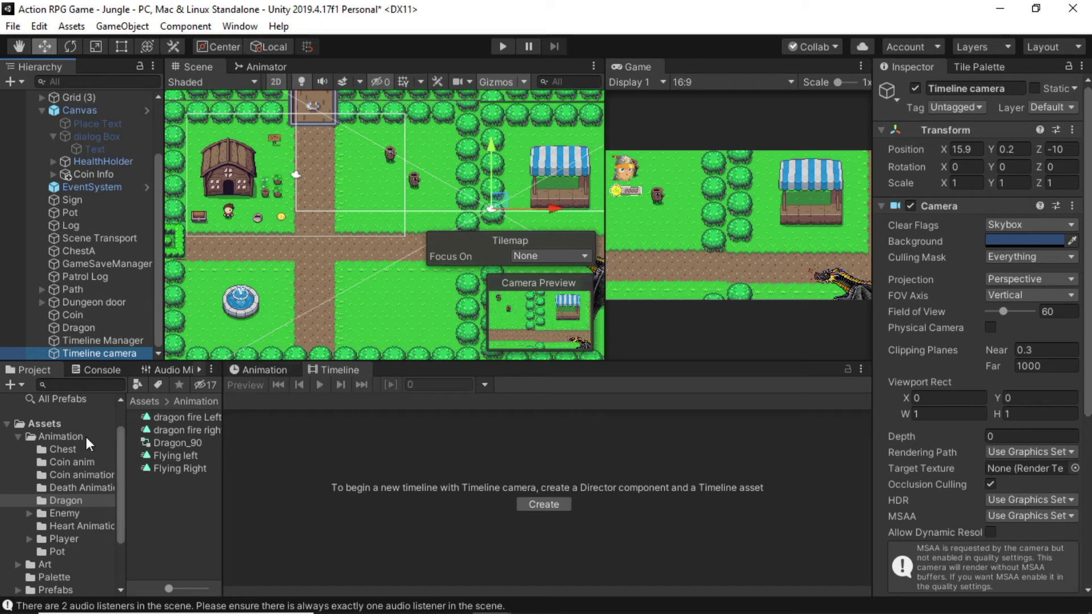
Start recording on Timeline Manager's Timeline camera track and key the camera at 0:00 with X about 0.57, near the house
left_click(83, 340)
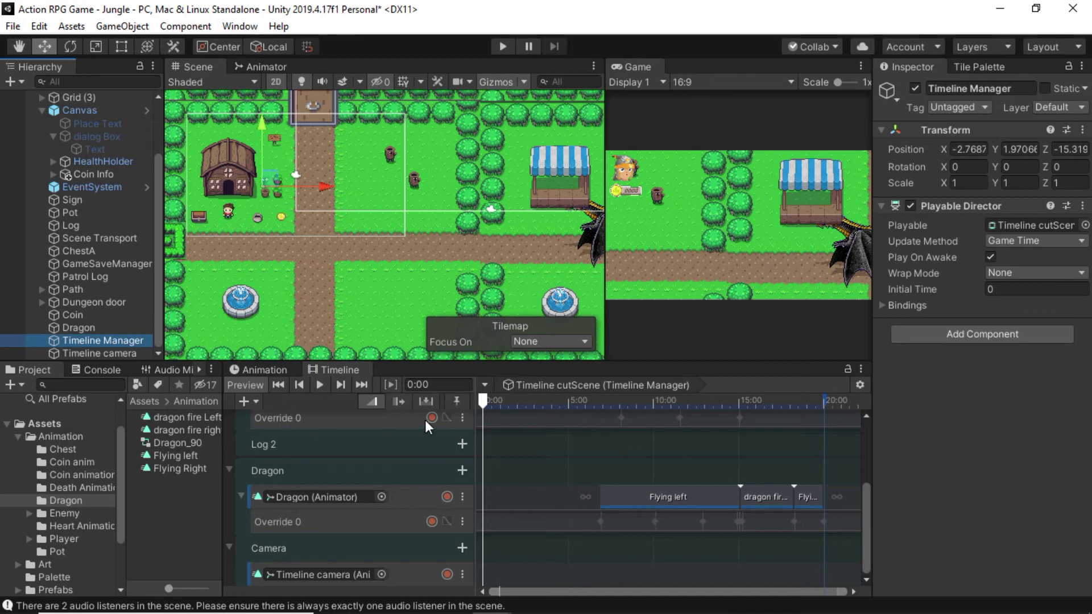
left_click(445, 571)
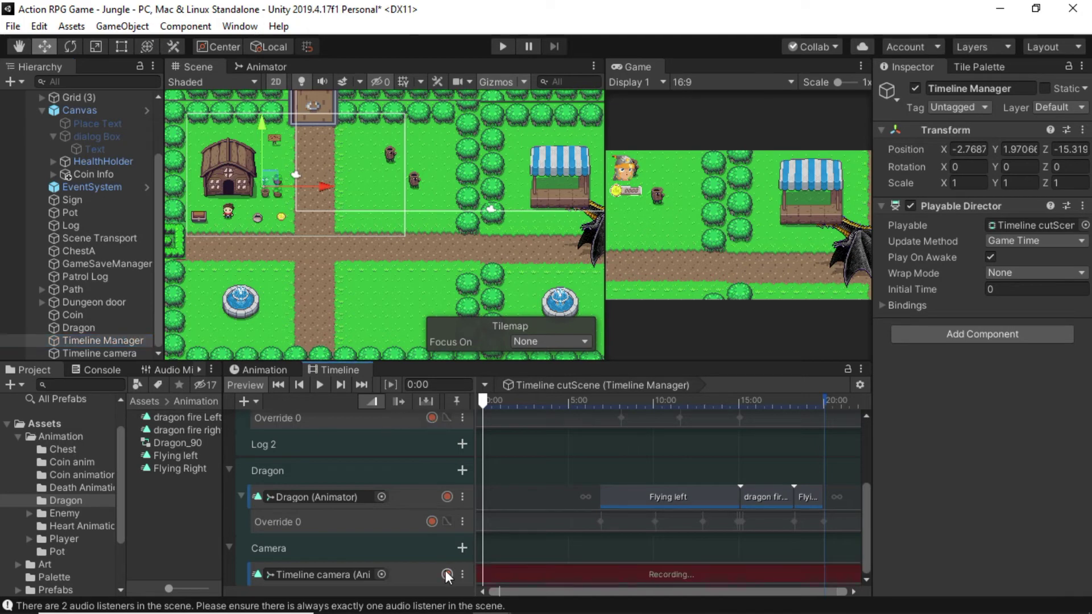
left_click(104, 353)
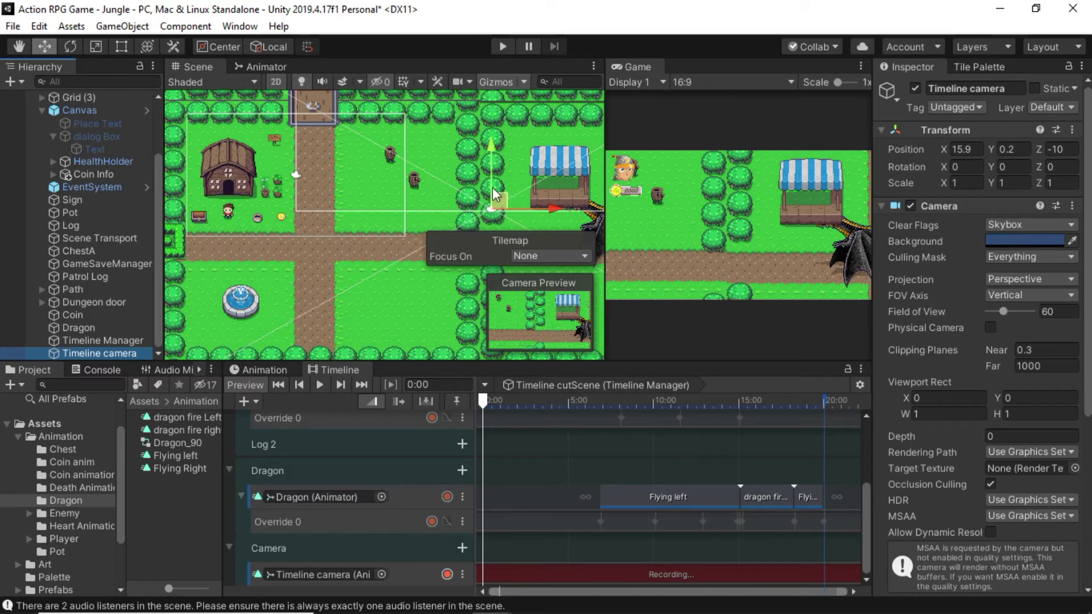
left_click_drag(550, 207, 363, 211)
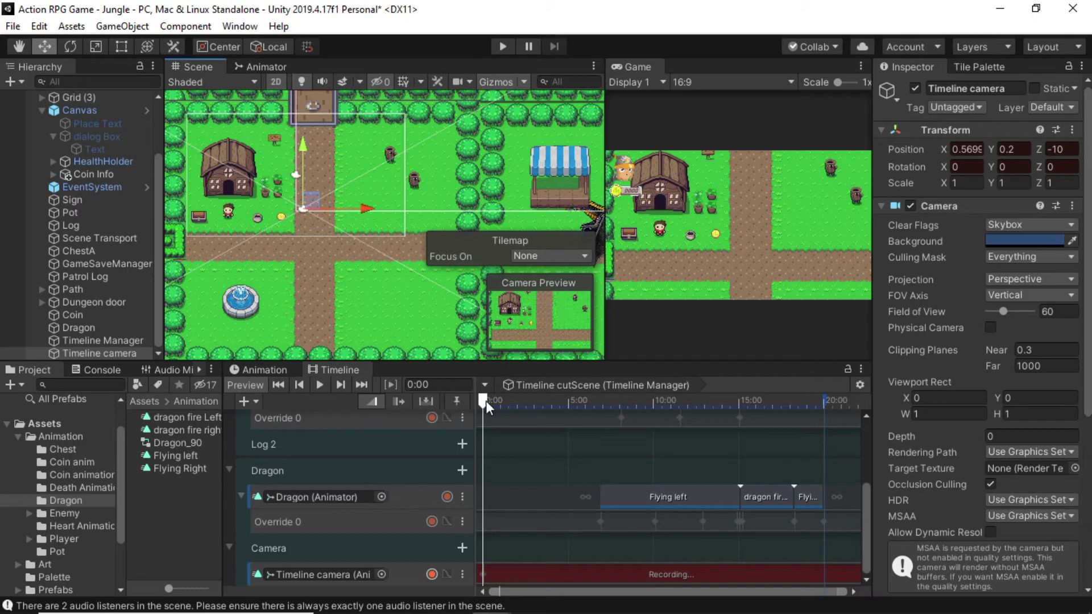
Record Timeline camera keyframes at 2:21 with Y about -3.21 and at 4:50 with X about 3.19
left_click_drag(486, 404, 523, 405)
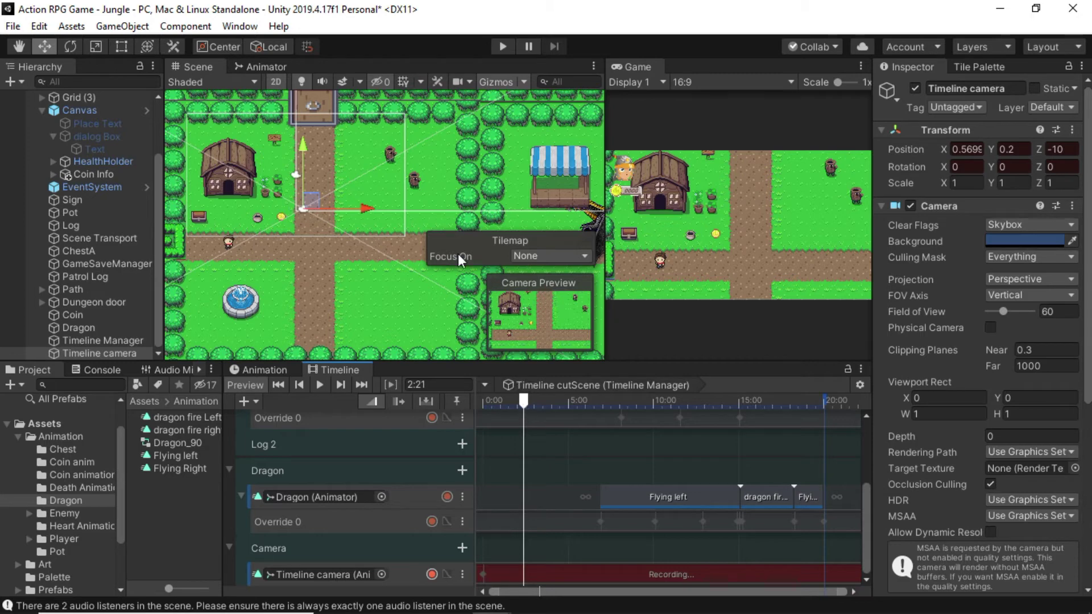
left_click_drag(302, 142, 308, 183)
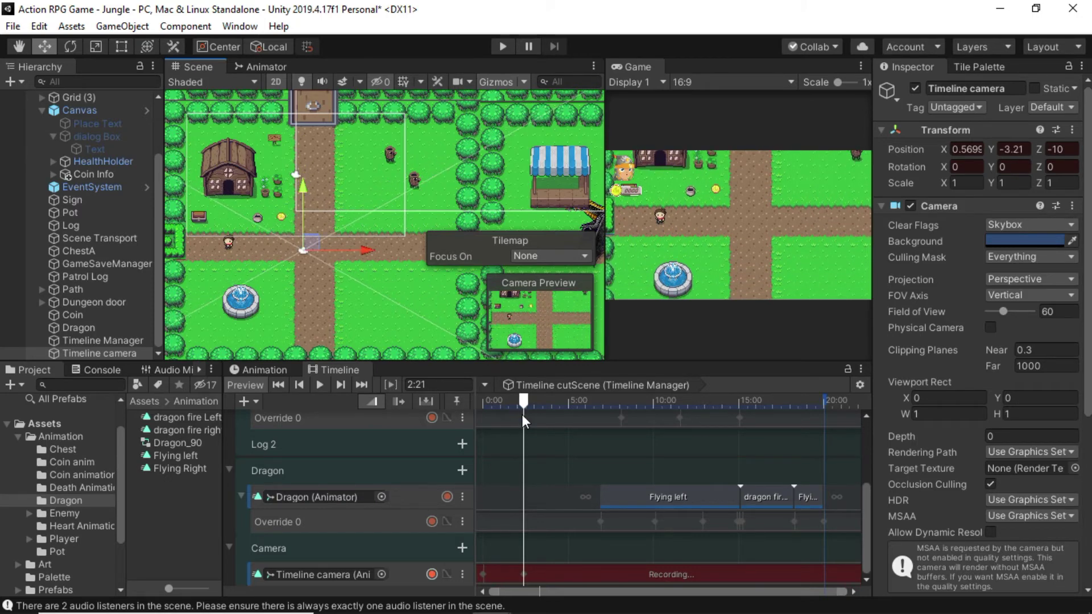
left_click_drag(526, 400, 565, 405)
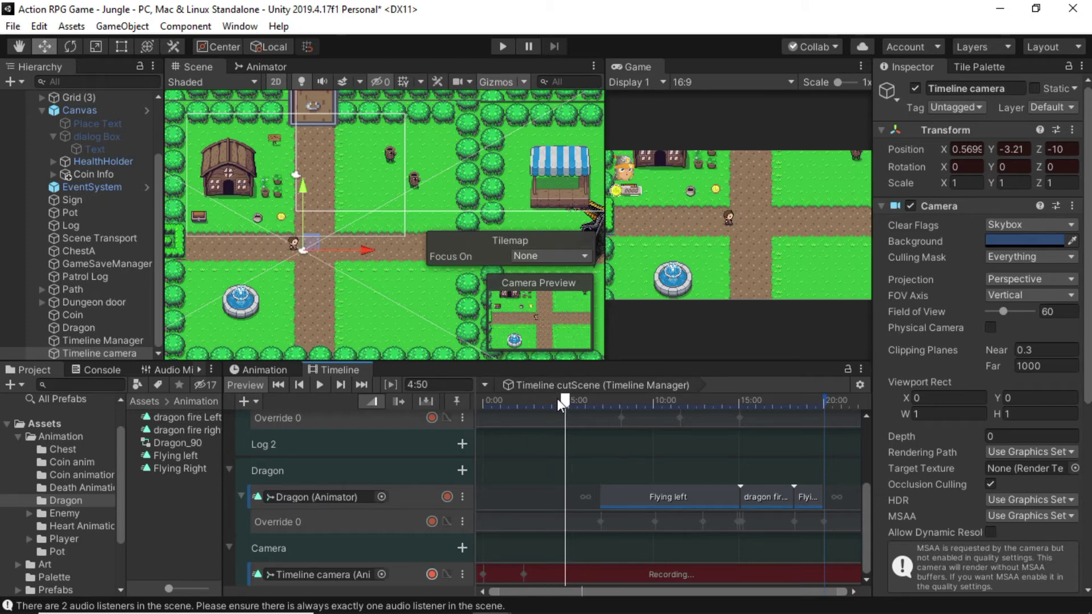
left_click_drag(365, 251, 397, 254)
Record a Timeline camera keyframe at 8:27 with X about 11.71, framing the player and the approaching dragon
left_click_drag(566, 401, 595, 405)
left_click_drag(597, 405, 627, 415)
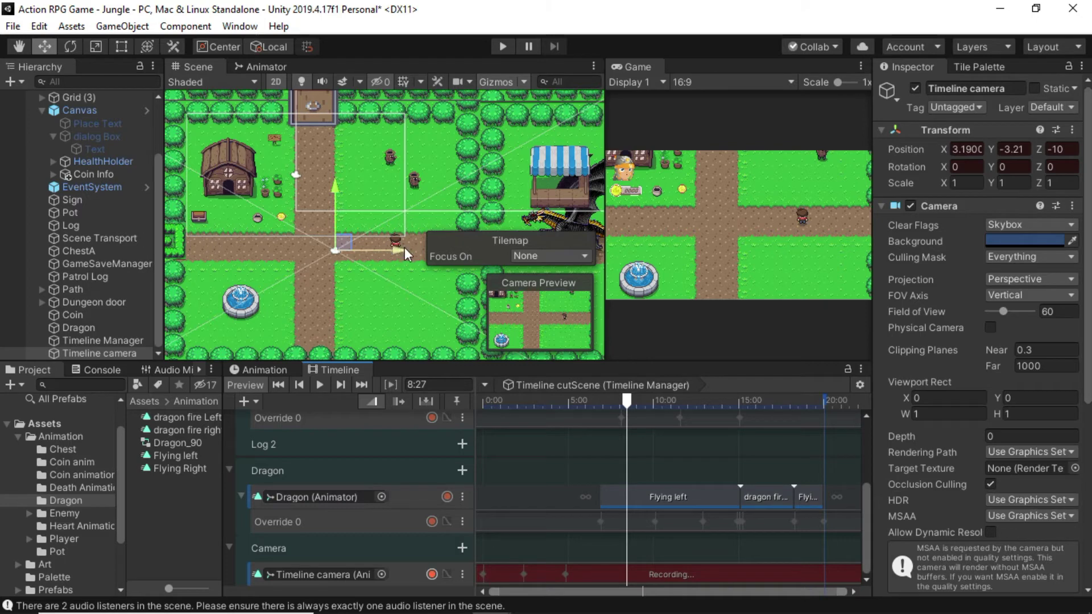
left_click_drag(399, 251, 458, 268)
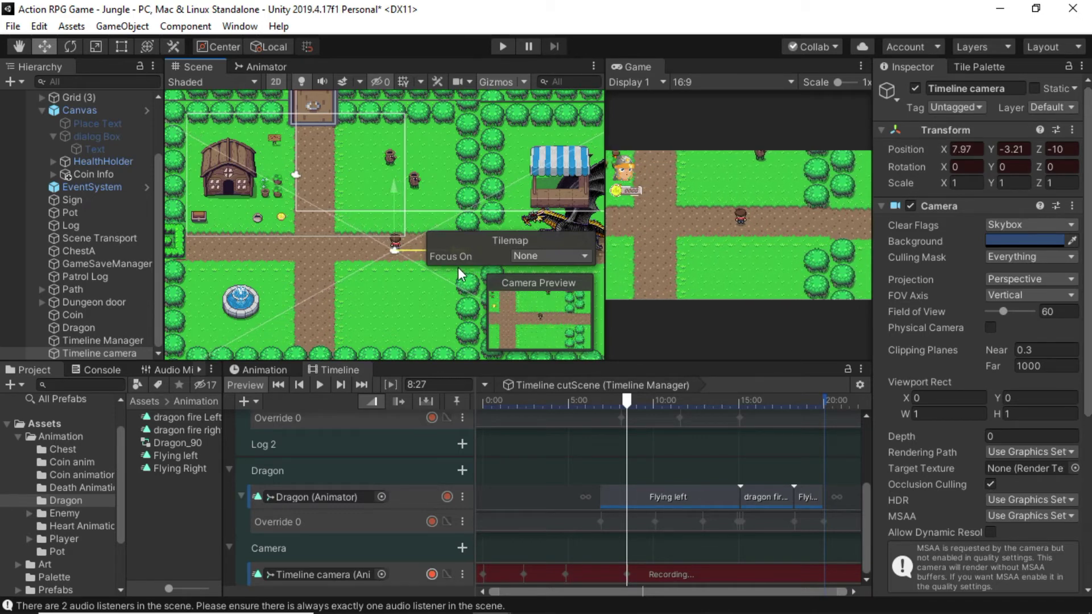
left_click_drag(458, 268, 503, 271)
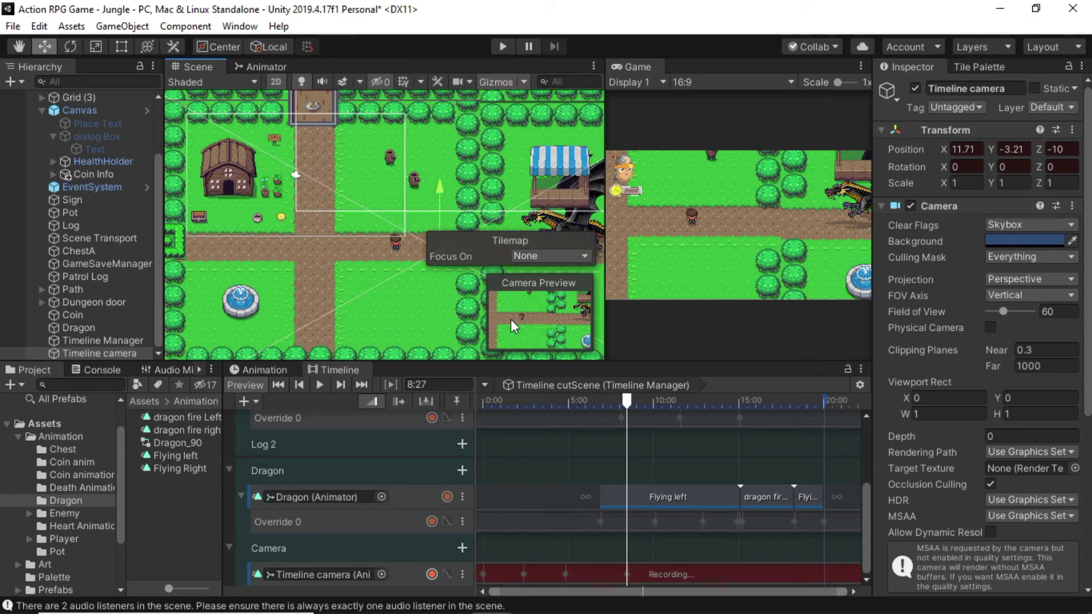
Record Timeline camera keyframes at 11:44 with X about 9.94 and at 12:24 with X about 6.77
left_click_drag(627, 401, 683, 404)
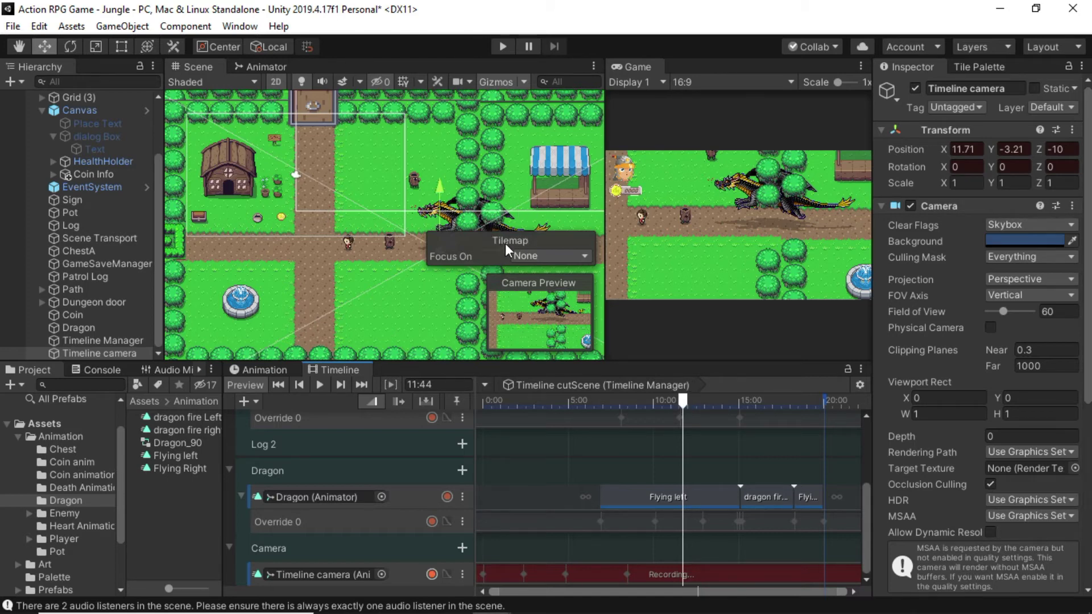
scroll(483, 221, "down", 3)
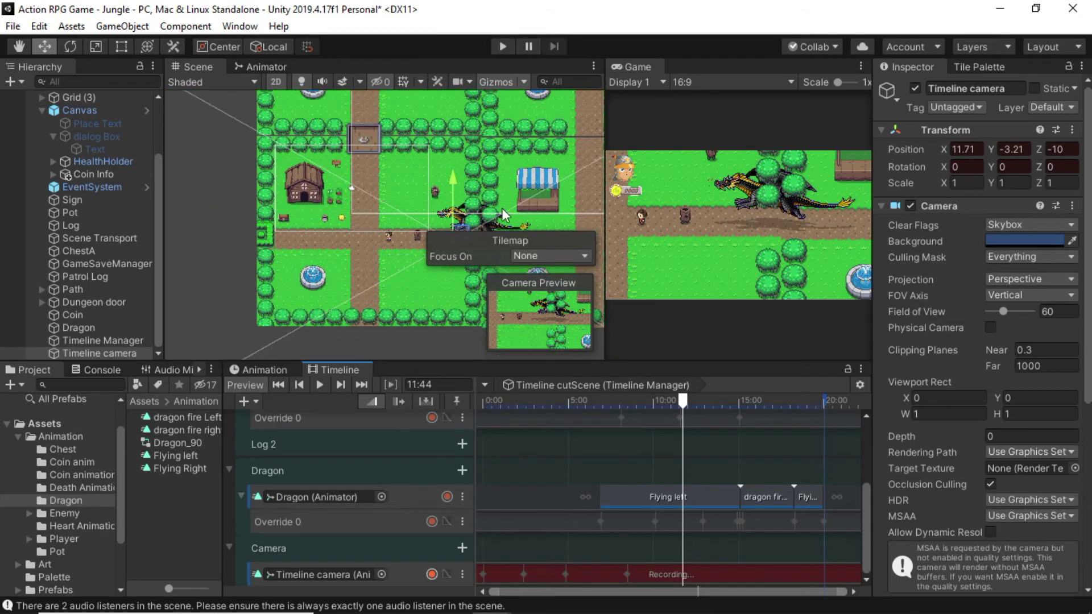
middle_click_drag(510, 201, 505, 164)
left_click_drag(510, 202, 494, 201)
left_click_drag(683, 399, 695, 402)
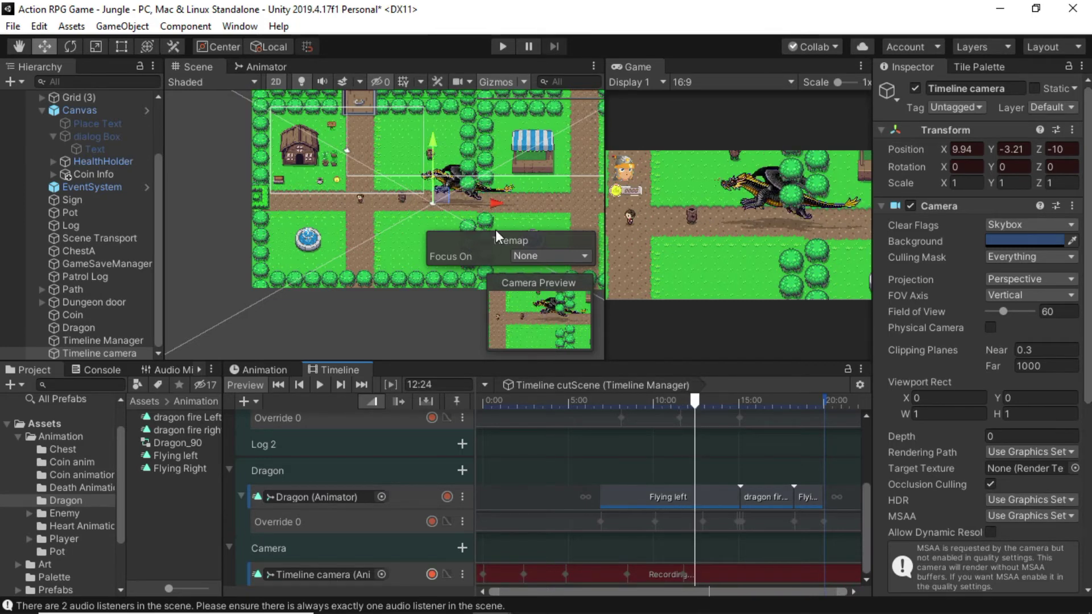
left_click_drag(496, 204, 469, 206)
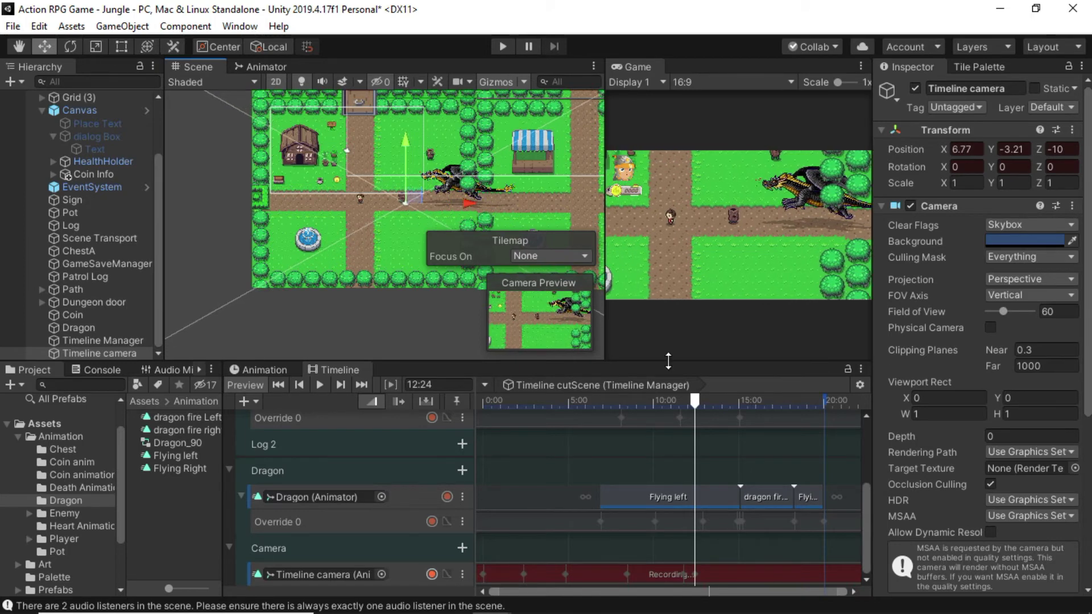
Record Timeline camera keyframes at about 13 seconds with X about 4.07 and at 14:17 with X about 1.37
left_click_drag(695, 400, 707, 397)
left_click_drag(470, 204, 446, 204)
left_click_drag(708, 399, 727, 401)
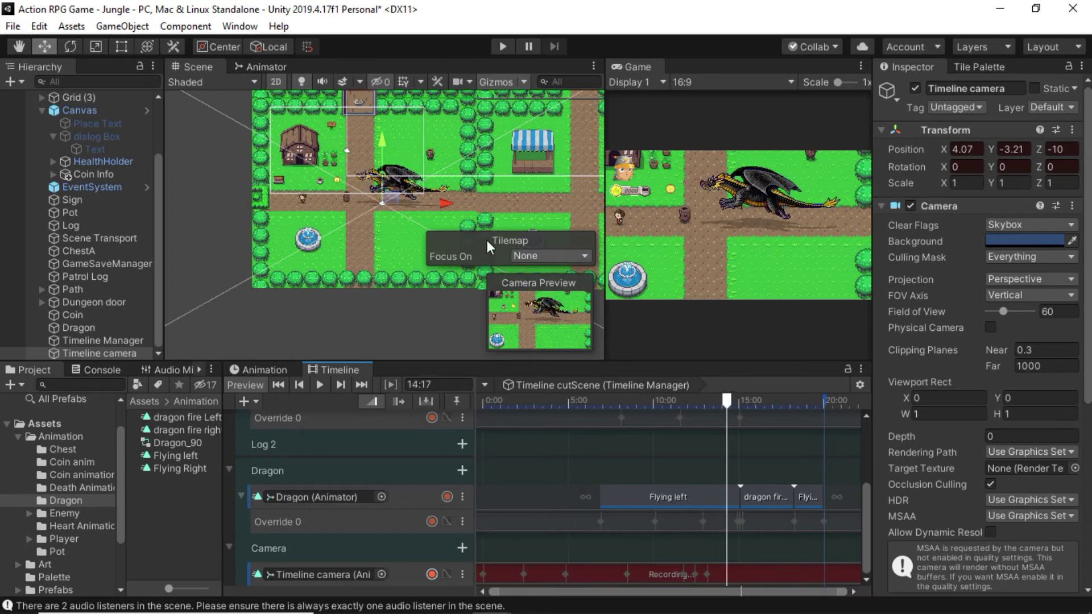
left_click_drag(444, 205, 424, 204)
Record a Timeline camera keyframe at 15:50 with Y about -0.88, then stop recording the camera track
left_click_drag(725, 402, 752, 401)
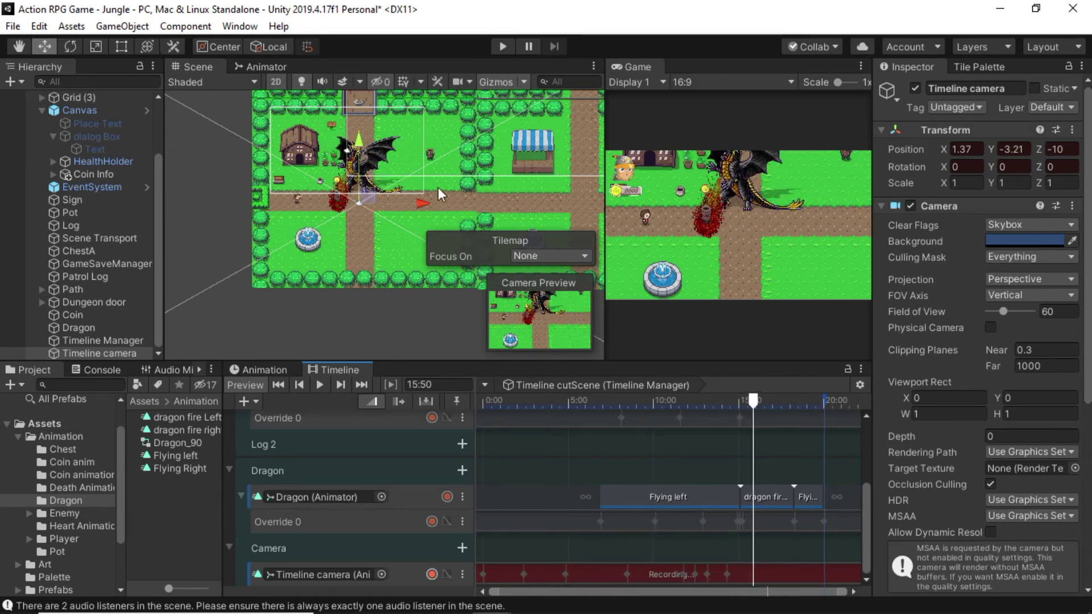
left_click_drag(360, 145, 359, 120)
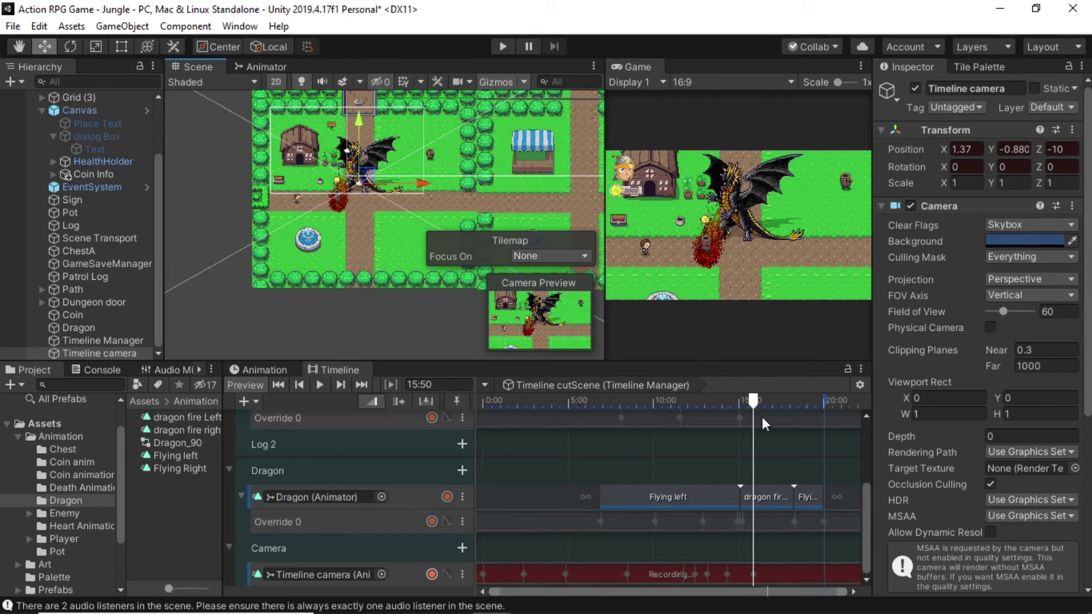
left_click_drag(756, 401, 821, 407)
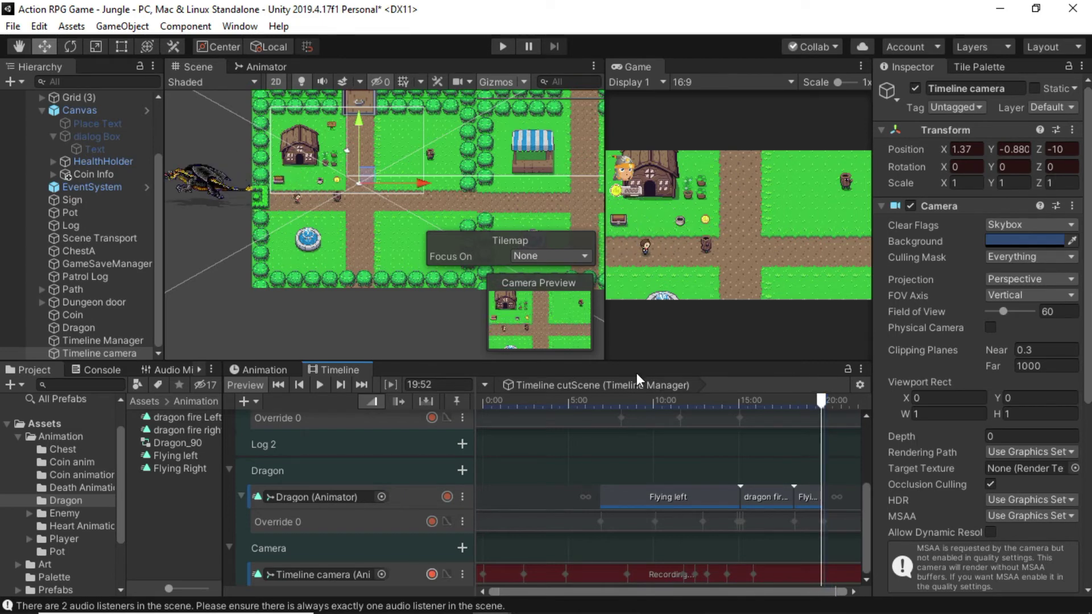
left_click(432, 575)
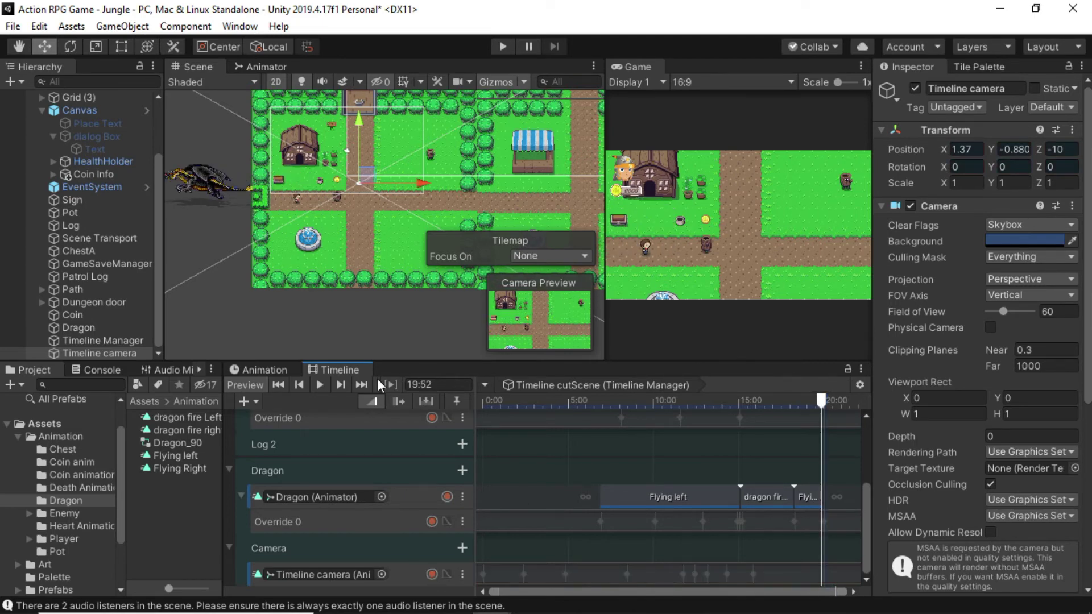
Preview the whole cutscene timeline from the start to check the camera movement
left_click(320, 384)
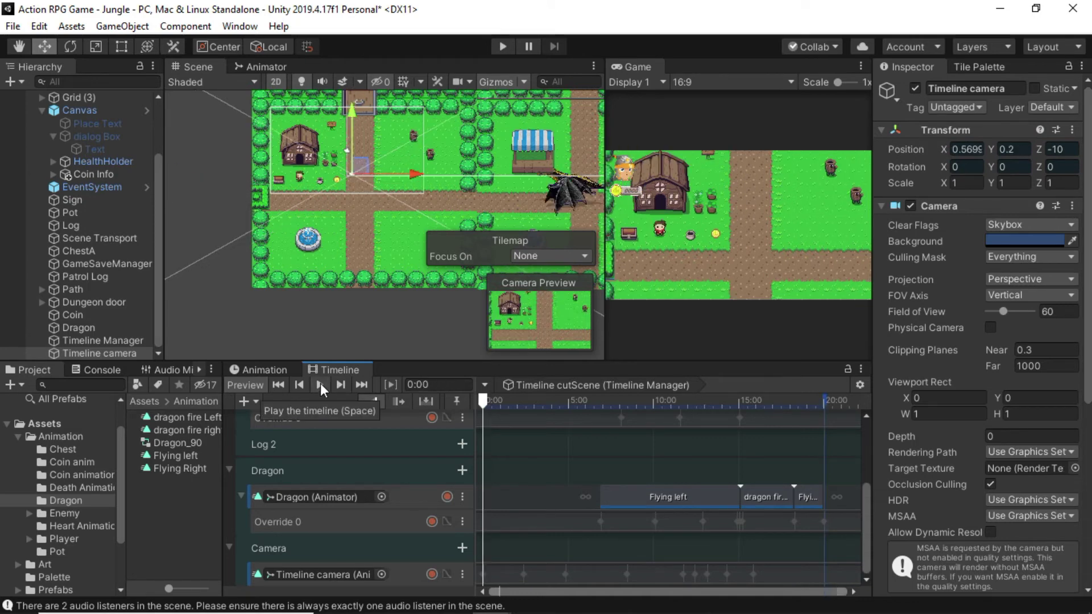
left_click(319, 383)
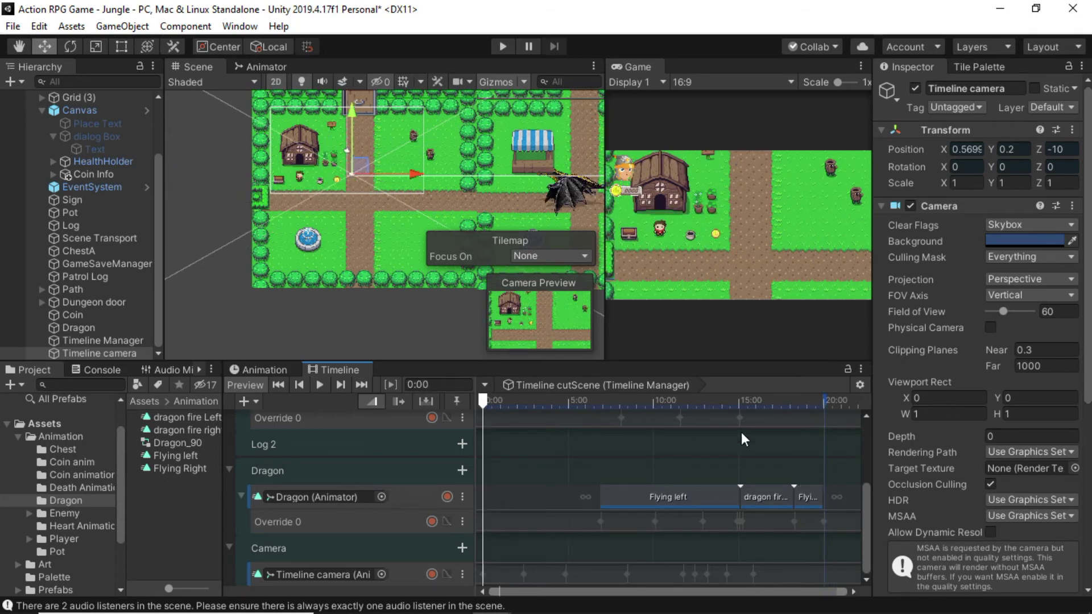
Add the Death animation clip to the Log1 track right after Log Walk Left, starting at about 15 seconds
scroll(741, 432, "down", 4)
scroll(699, 457, "up", 5)
left_click_drag(862, 513, 861, 486)
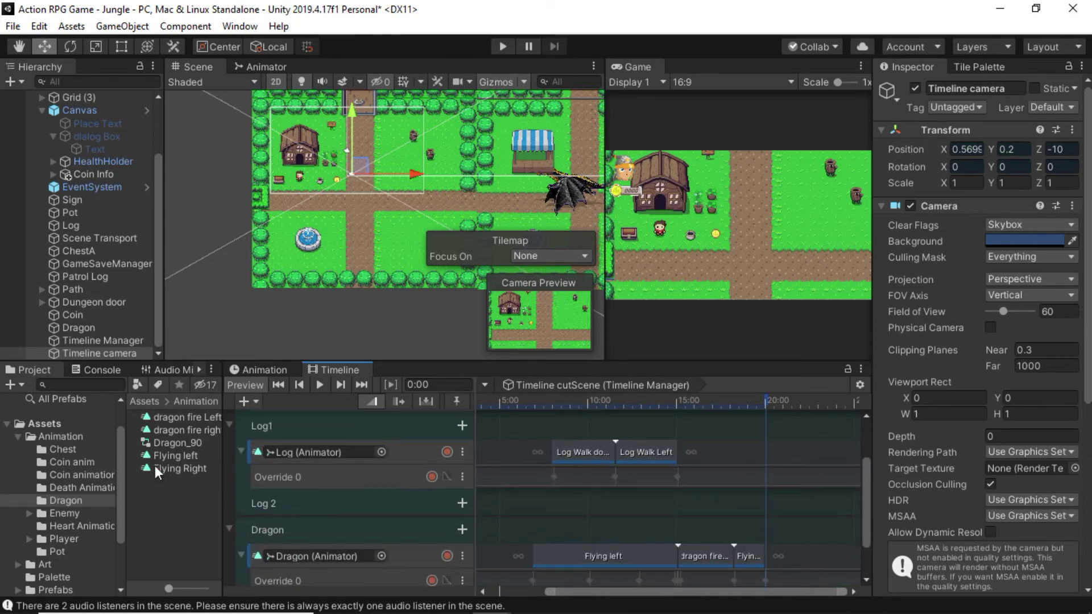
left_click(76, 487)
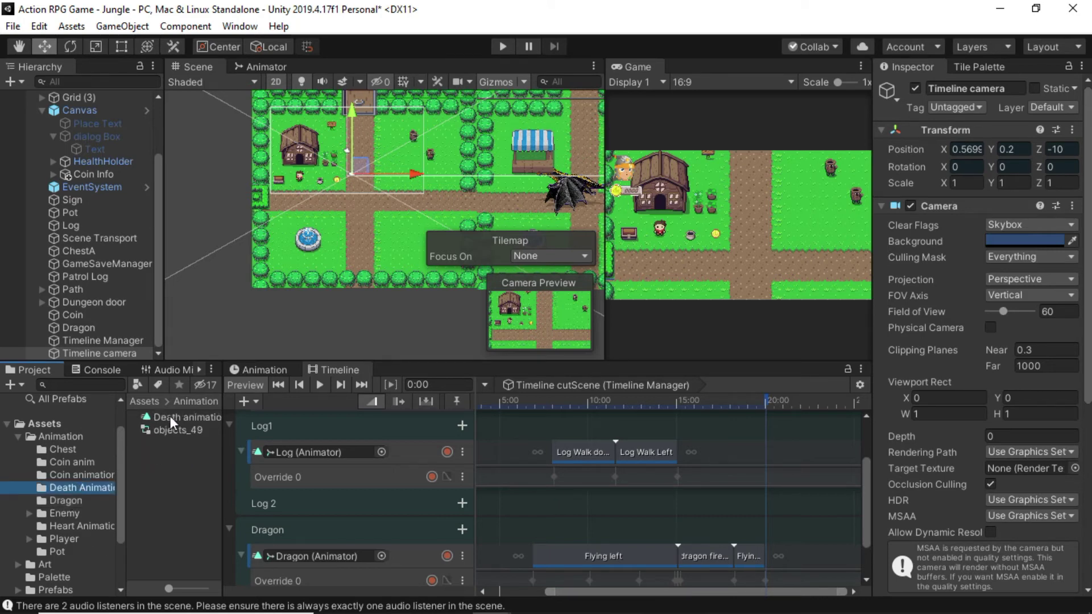
left_click_drag(169, 416, 733, 464)
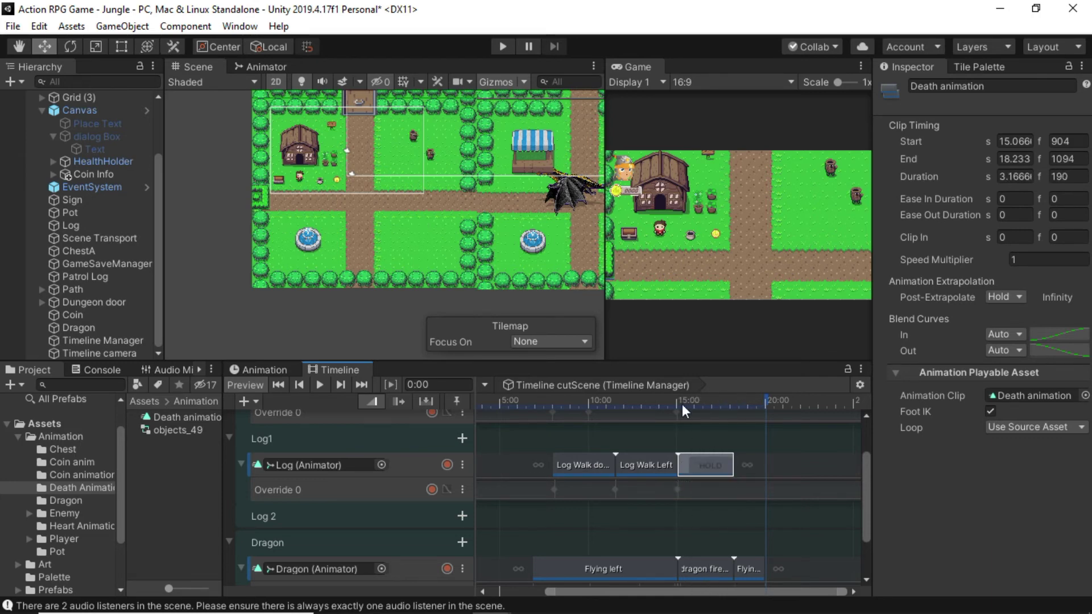
Try Loop and Continue as the Death animation clip's post-extrapolation, scrubbing the timeline around 14 to 16 seconds to compare them
left_click(629, 399)
left_click(643, 401)
left_click_drag(643, 401, 665, 404)
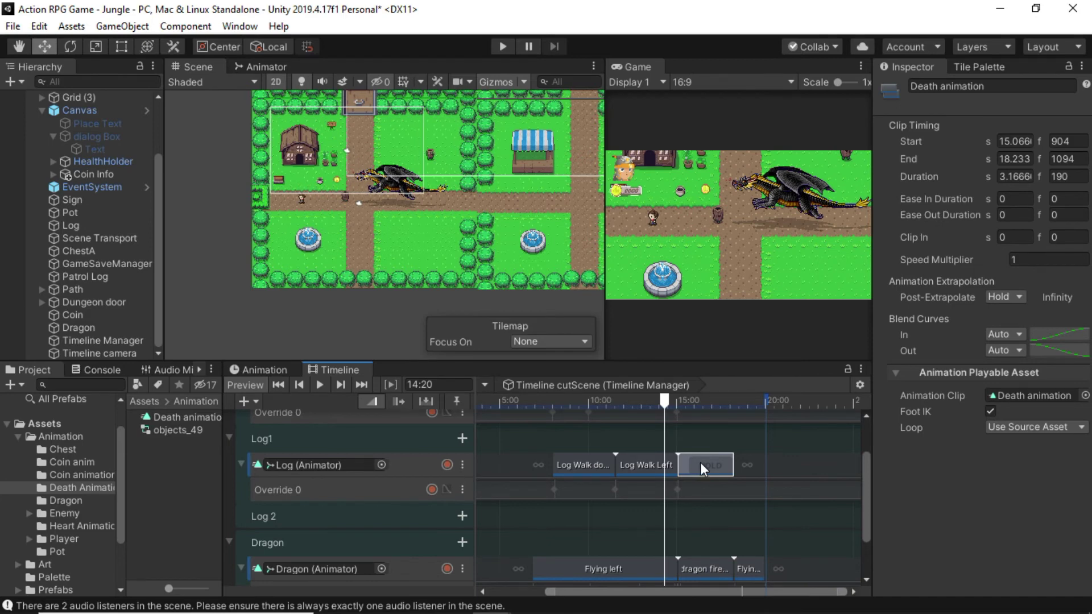
left_click(999, 298)
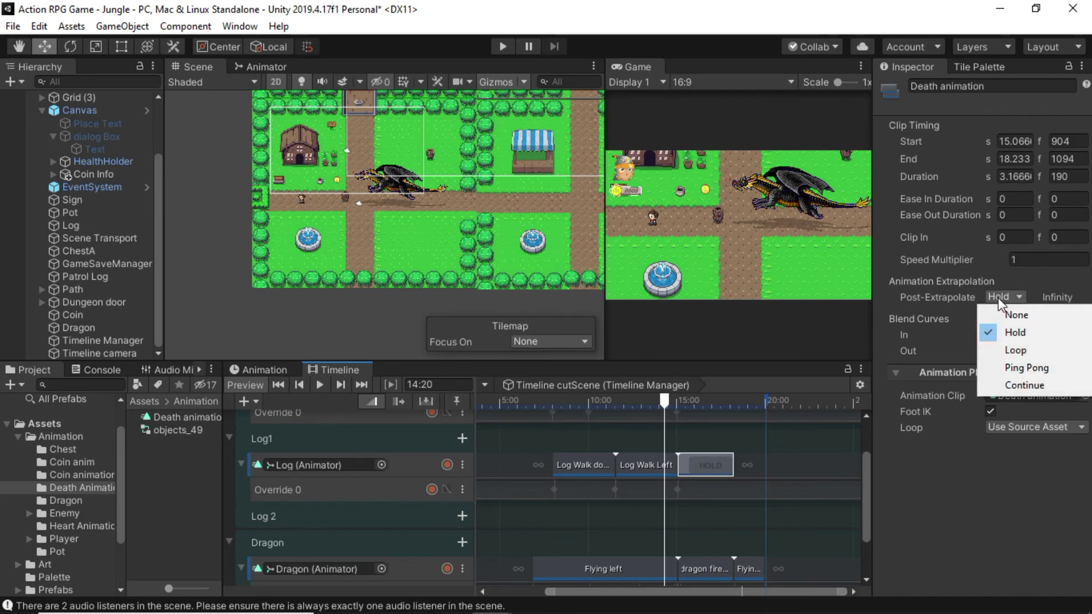
left_click(1006, 349)
mouse_move(666, 398)
left_mouse_down()
mouse_move(745, 401)
mouse_move(669, 398)
left_mouse_up()
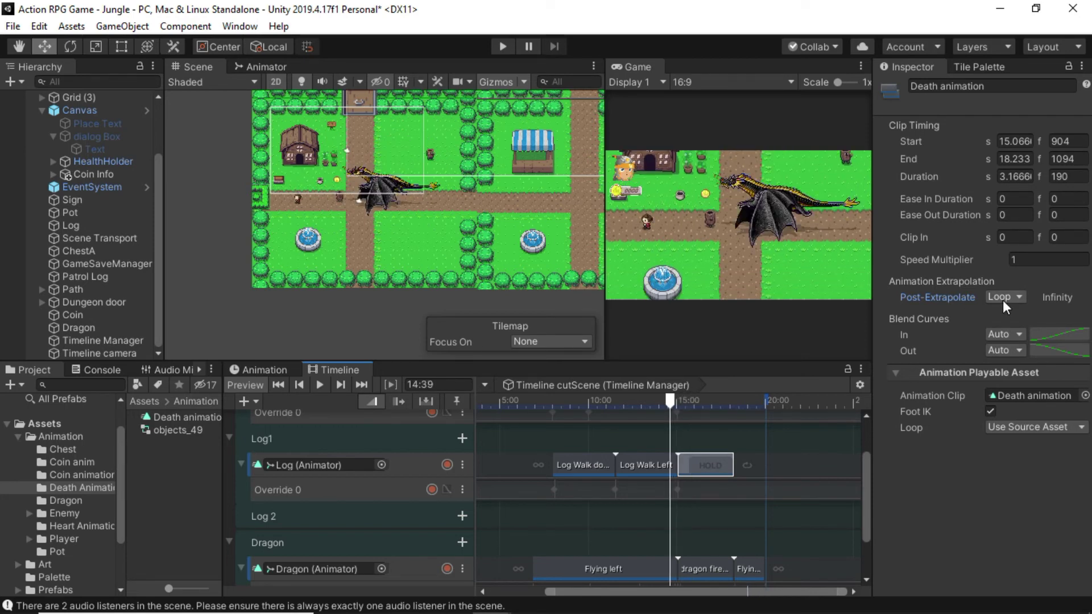
left_click(1017, 298)
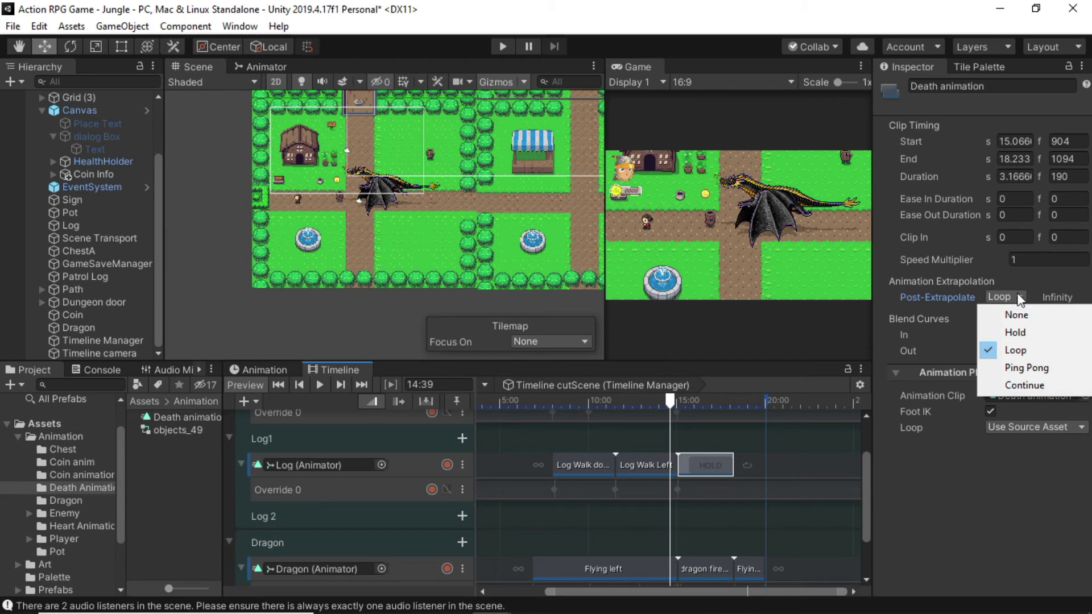
left_click(1024, 384)
left_click_drag(668, 401, 700, 407)
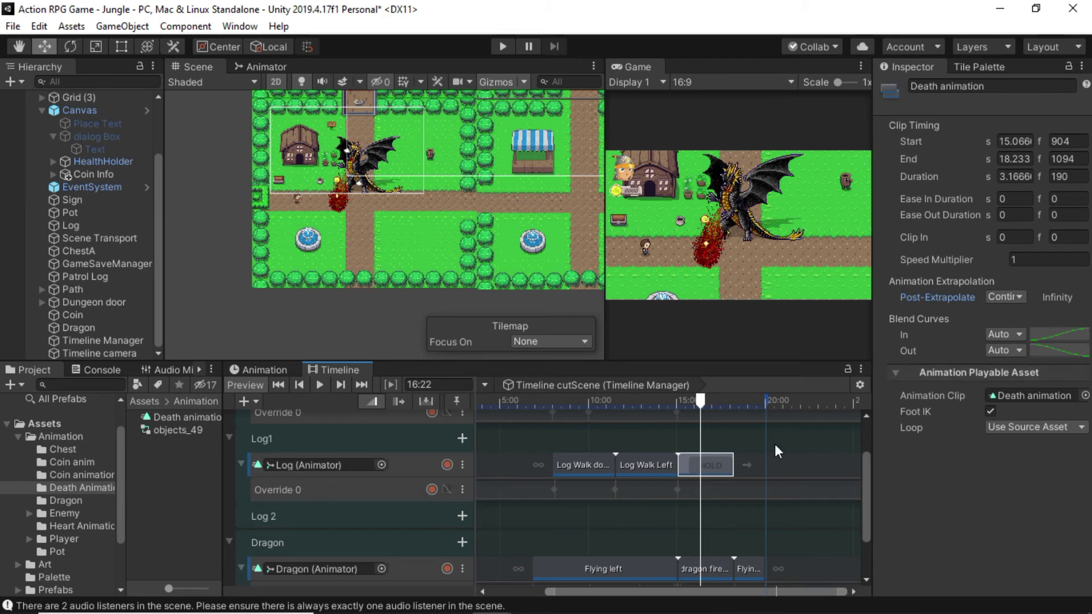
Shorten the Death animation clip on the Log1 track to 1.3 seconds and set its post-extrapolation to Hold
left_click_drag(726, 467, 701, 466)
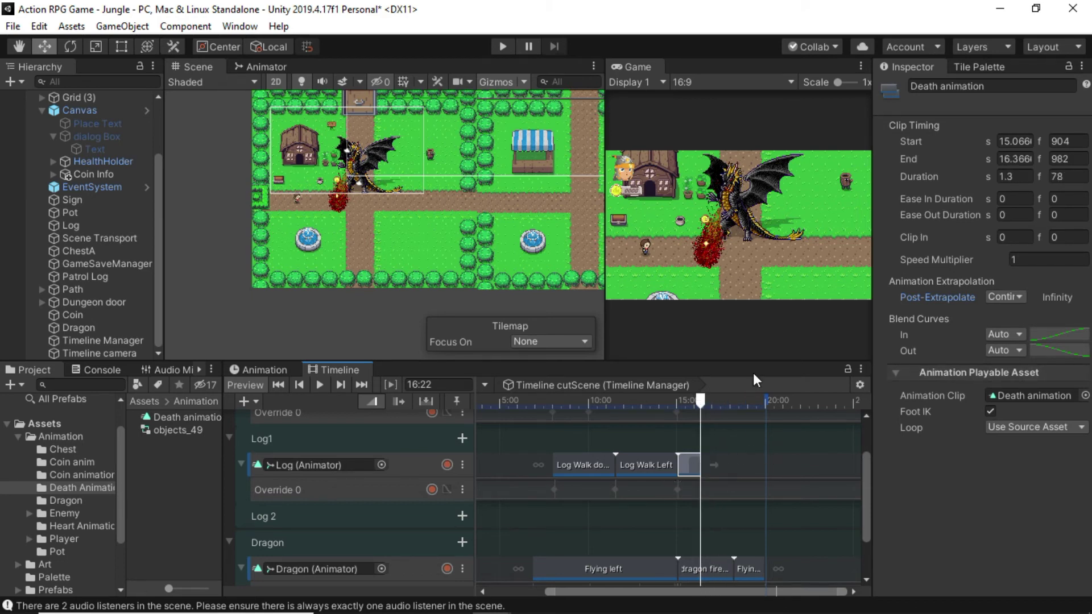
left_click(1013, 296)
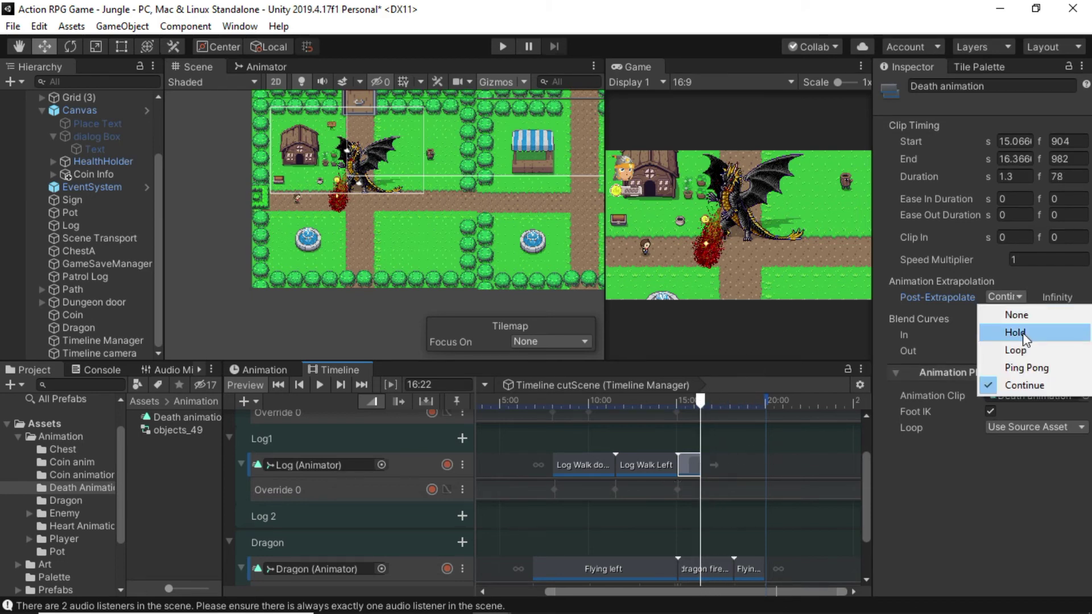
left_click(1022, 332)
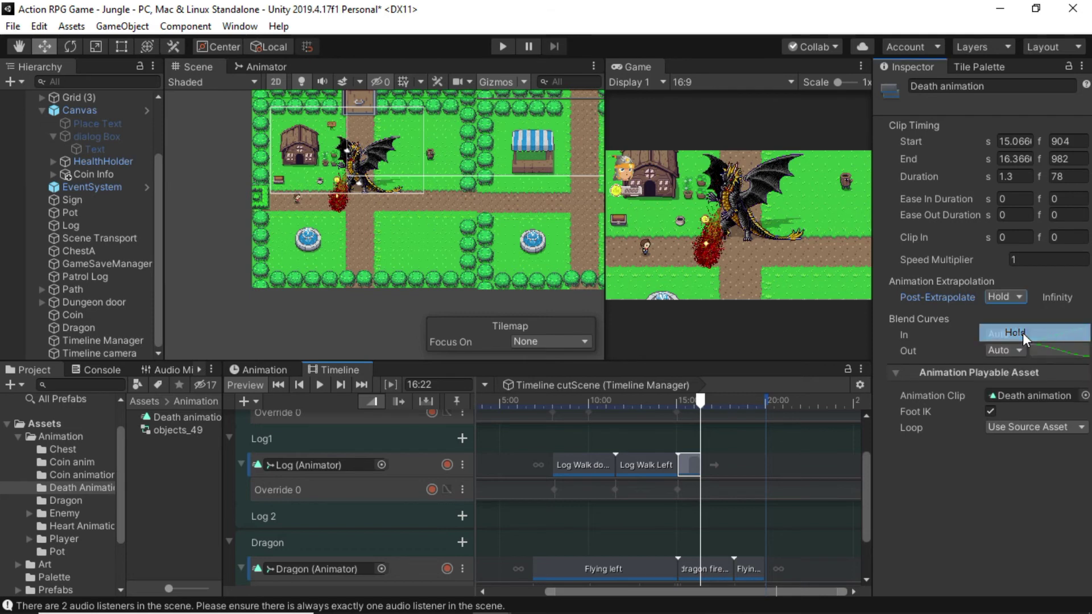
left_click_drag(698, 403, 735, 417)
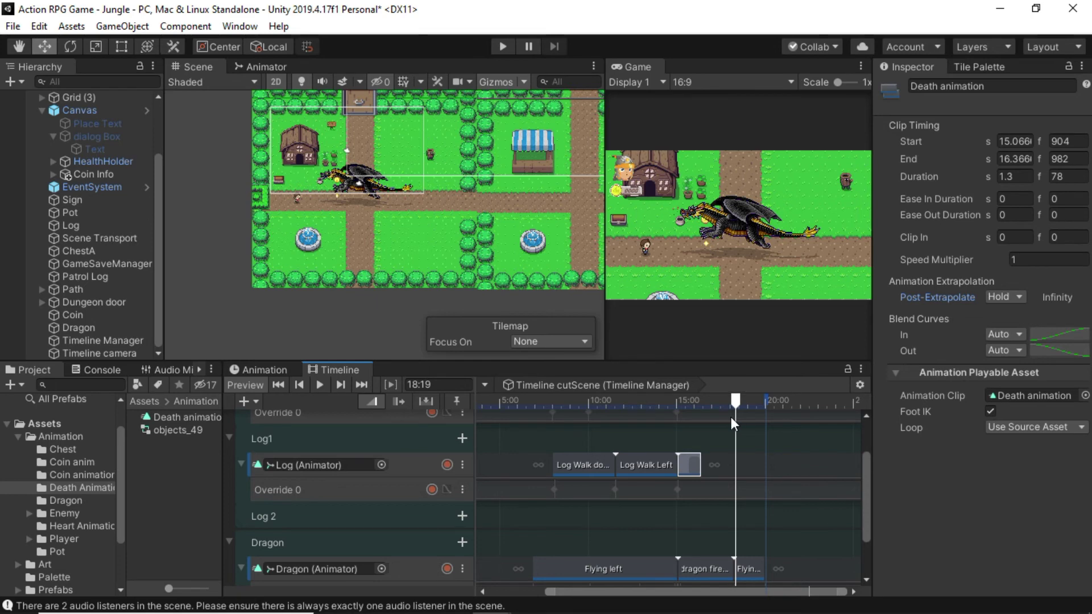
Move the Death animation clip on the Log1 track to start at 16.933 seconds and scrub through the result
left_click_drag(708, 401, 677, 404)
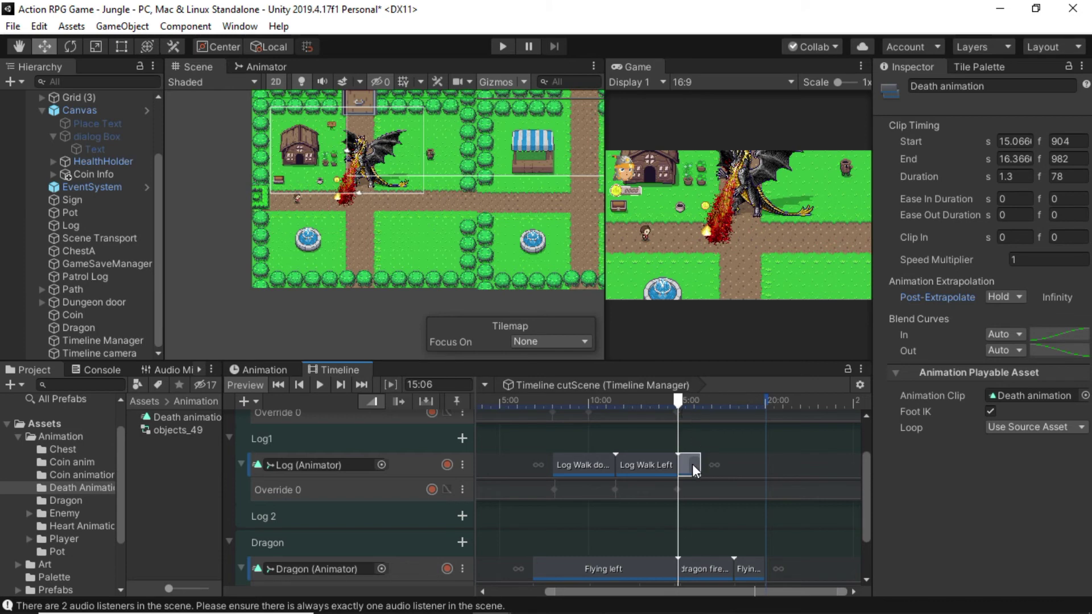
left_click_drag(693, 464, 722, 464)
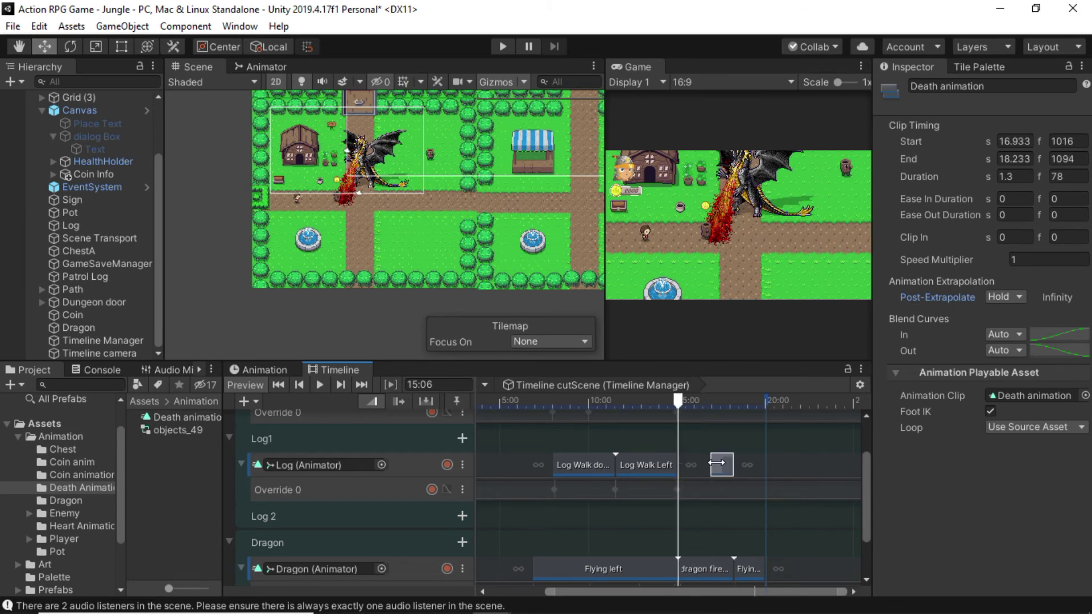
left_click_drag(677, 403, 759, 419)
Run the game to watch the whole cutscene, then stop play mode
scroll(684, 493, "down", 2)
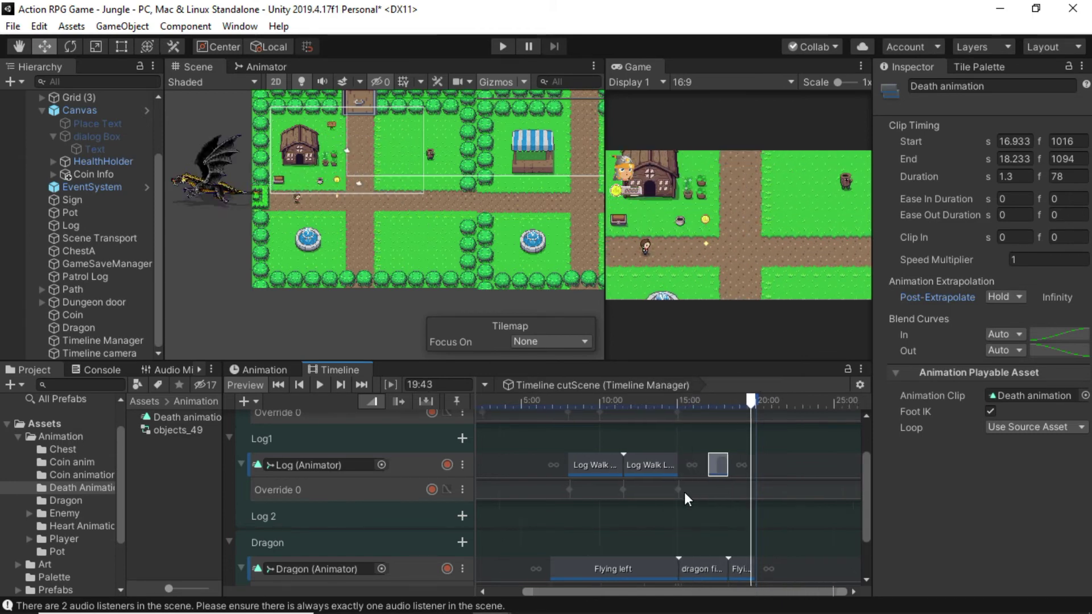
scroll(684, 492, "down", 3)
left_click_drag(865, 458, 868, 500)
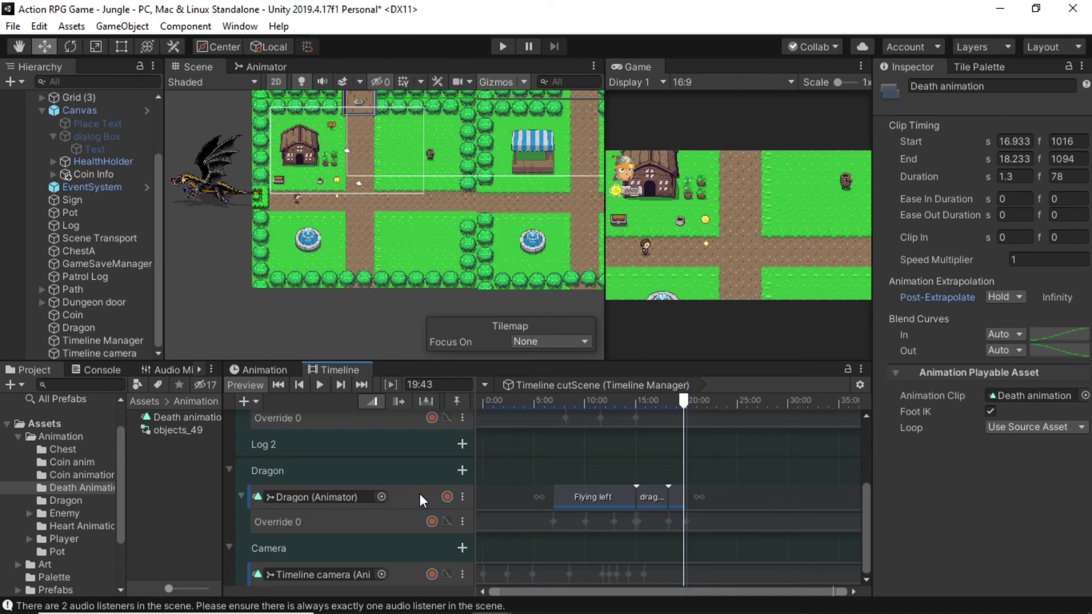
left_click(500, 45)
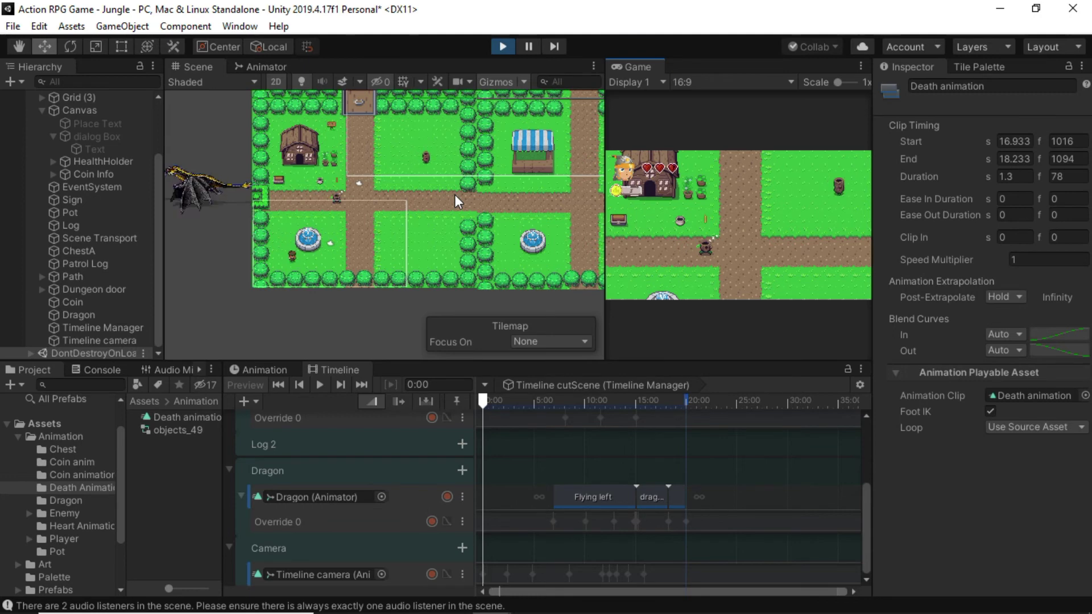
left_click(502, 46)
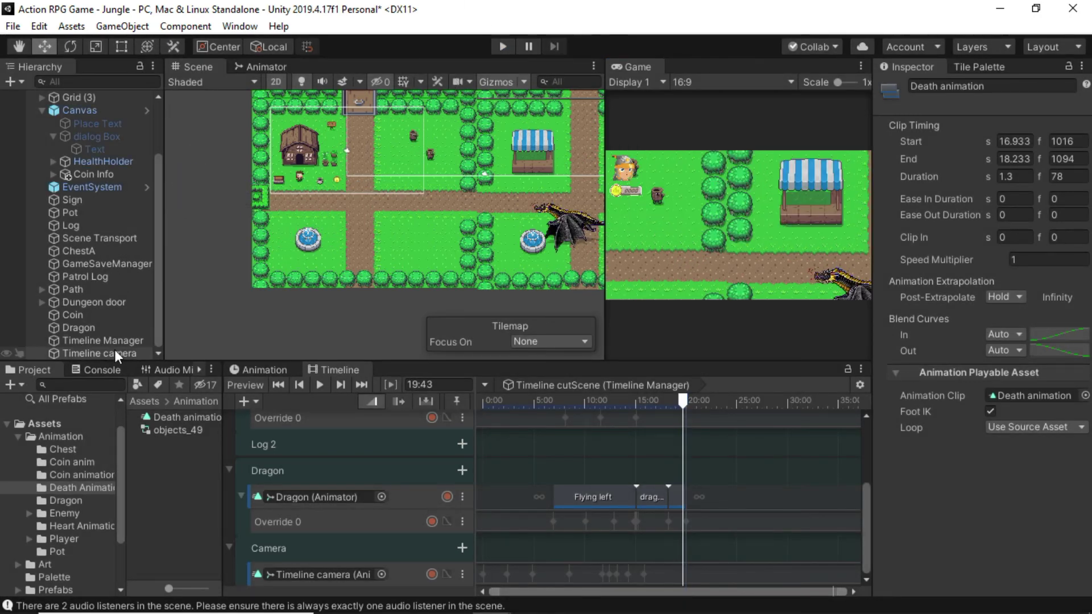
Set the Dragon sprite's sorting layer to Player and check the dragon in the Timeline Manager's timeline at about 19 seconds
left_click(84, 329)
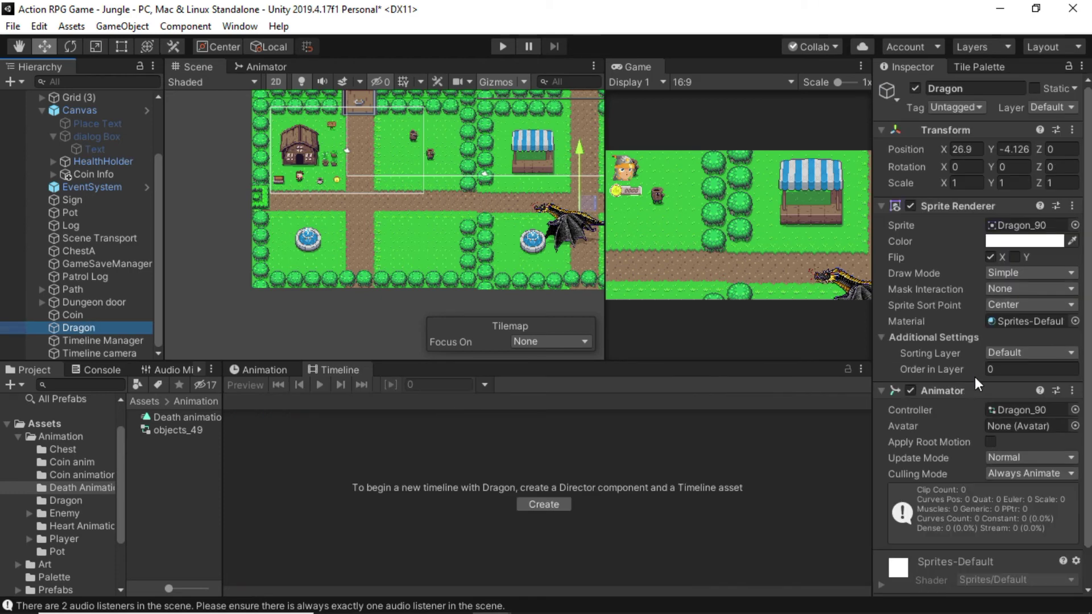
scroll(973, 434, "down", 2)
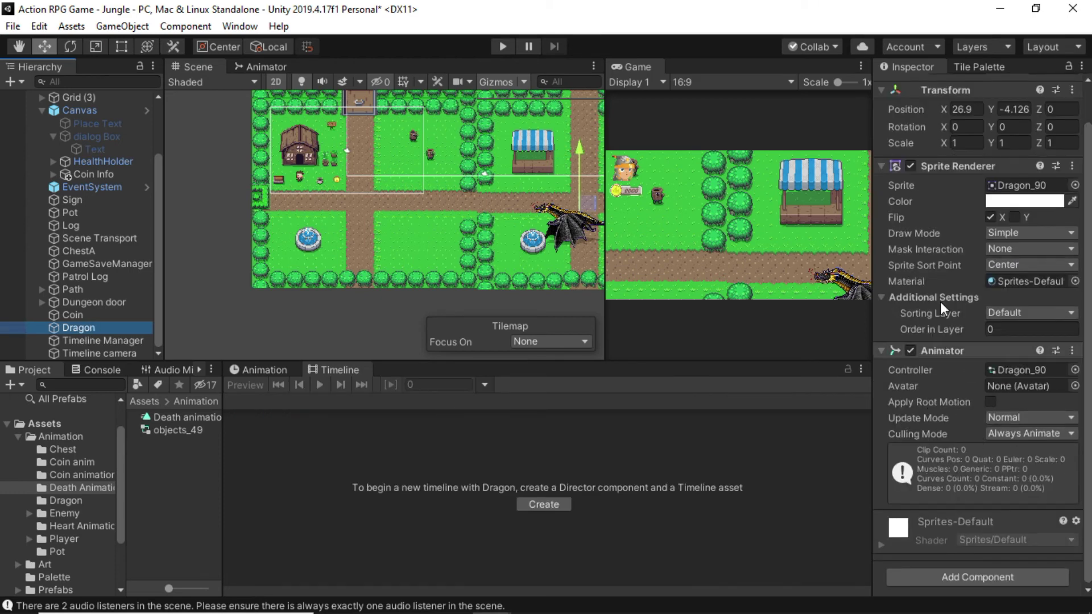
left_click(1026, 312)
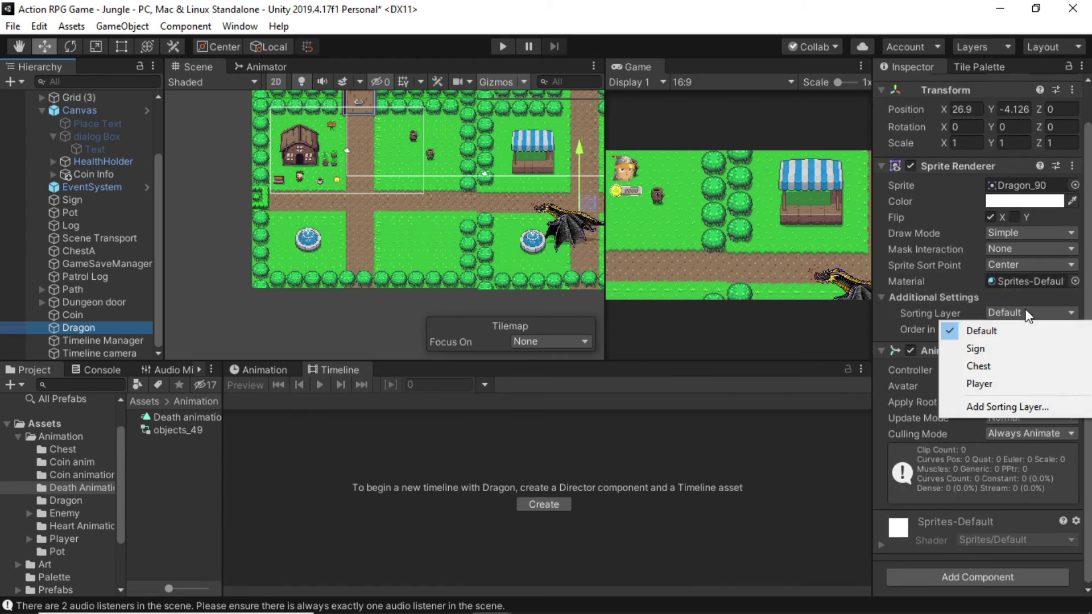
left_click(993, 386)
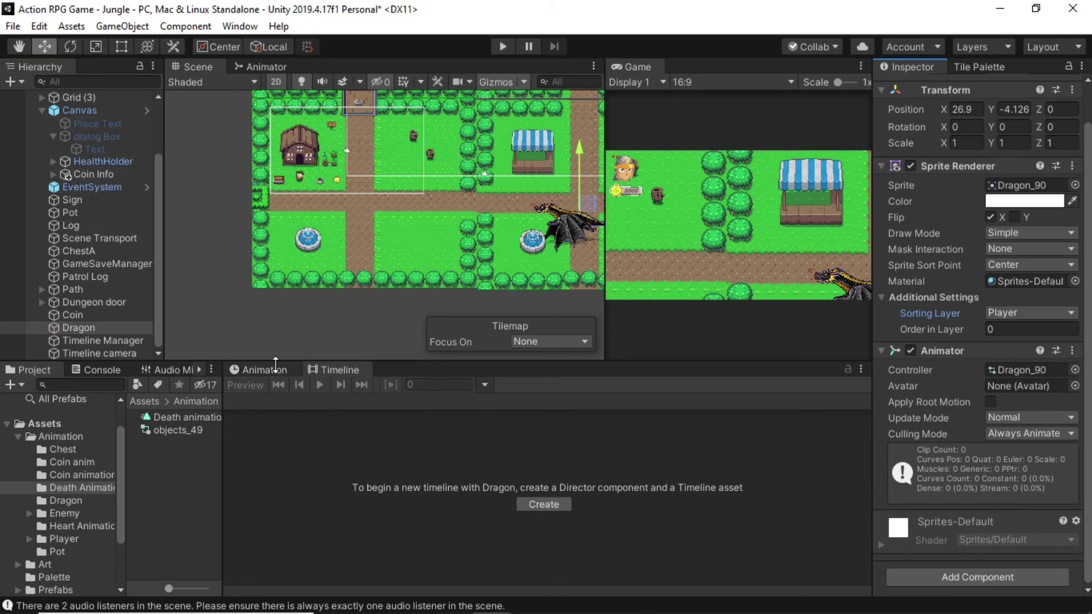
left_click(149, 341)
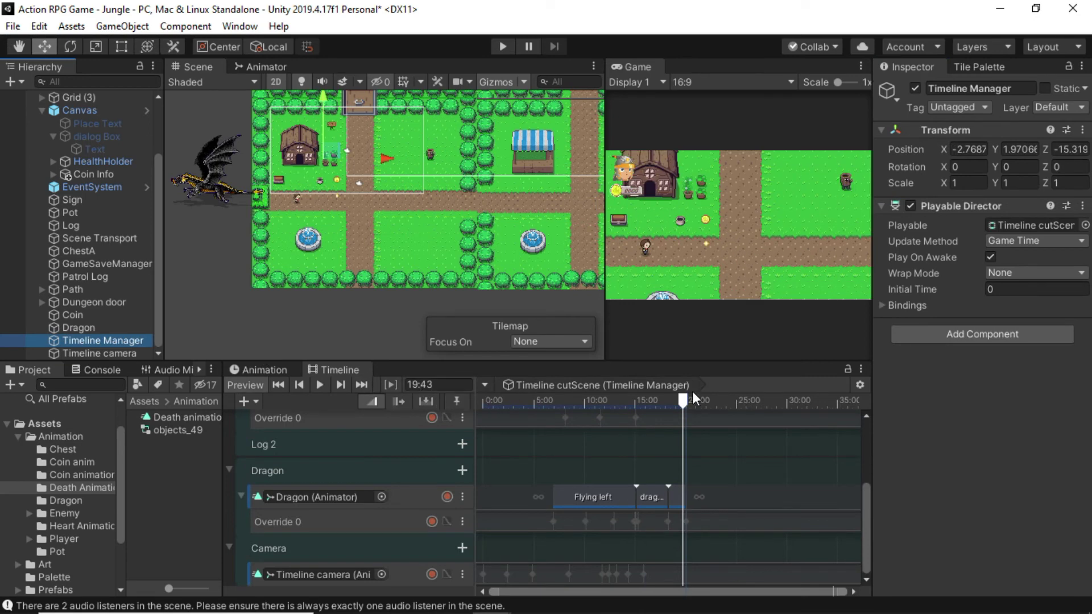
mouse_move(683, 401)
left_mouse_down()
mouse_move(582, 403)
mouse_move(686, 405)
mouse_move(666, 401)
mouse_move(677, 400)
left_mouse_up()
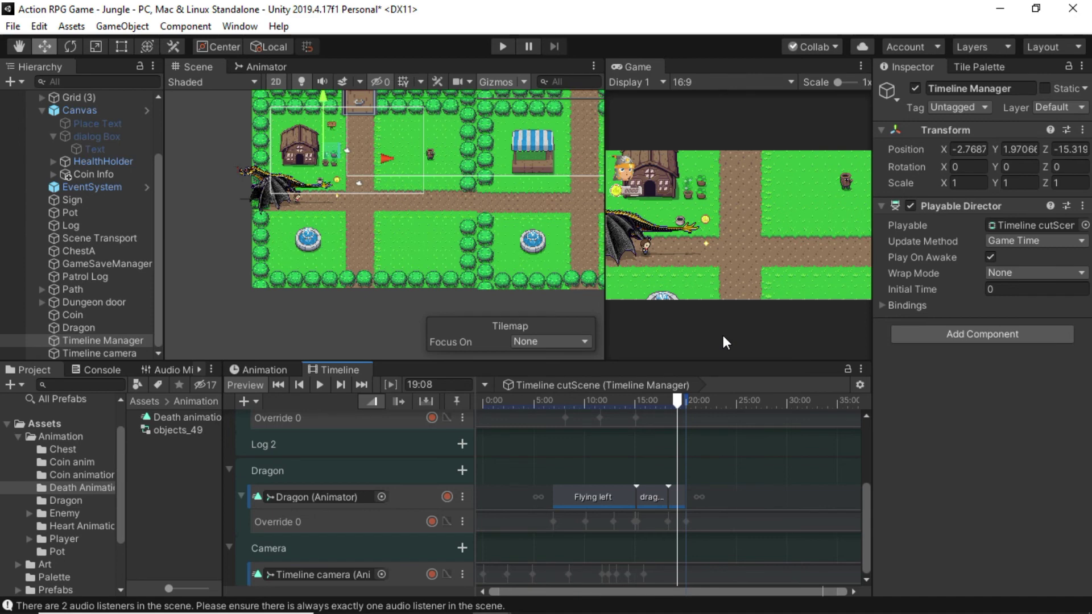
Check the Log sprite's sorting layer, then return to the Timeline Manager's cutscene timeline
left_click(67, 228)
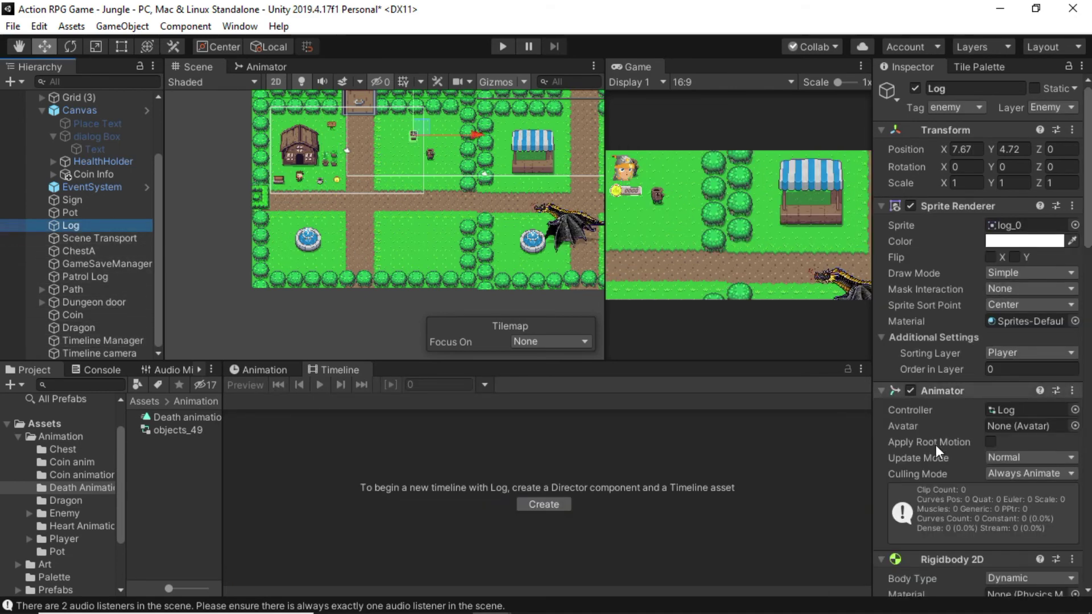
left_click(1018, 354)
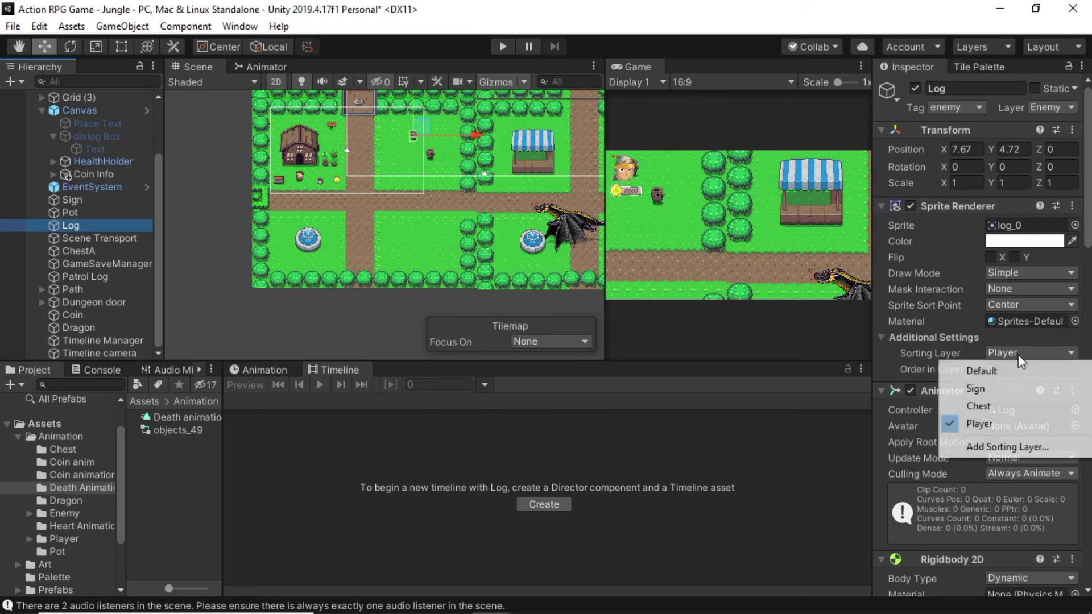
left_click(677, 385)
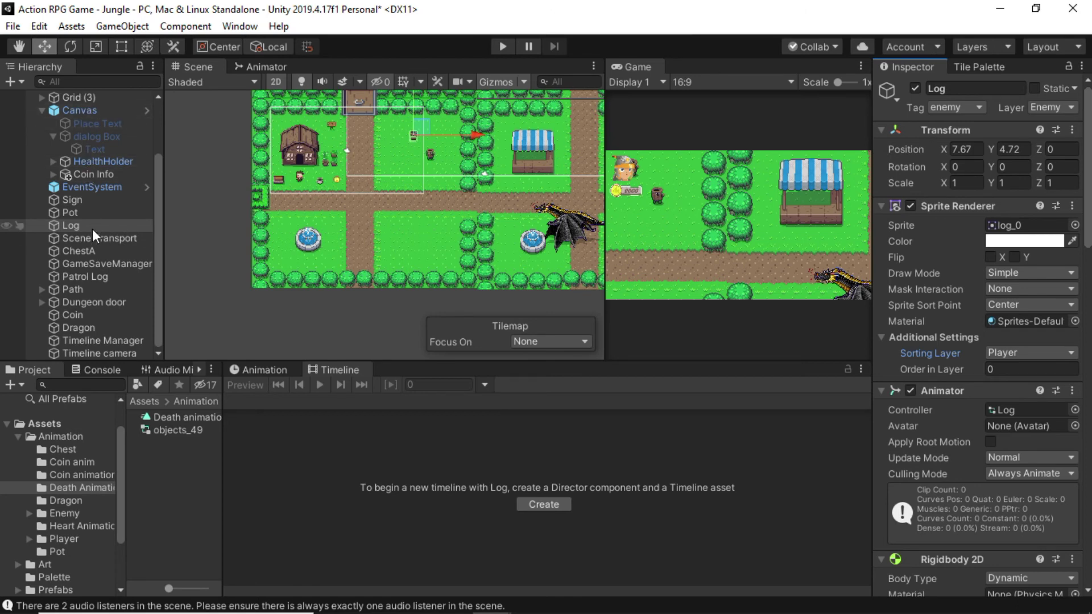
left_click(252, 369)
left_click(102, 341)
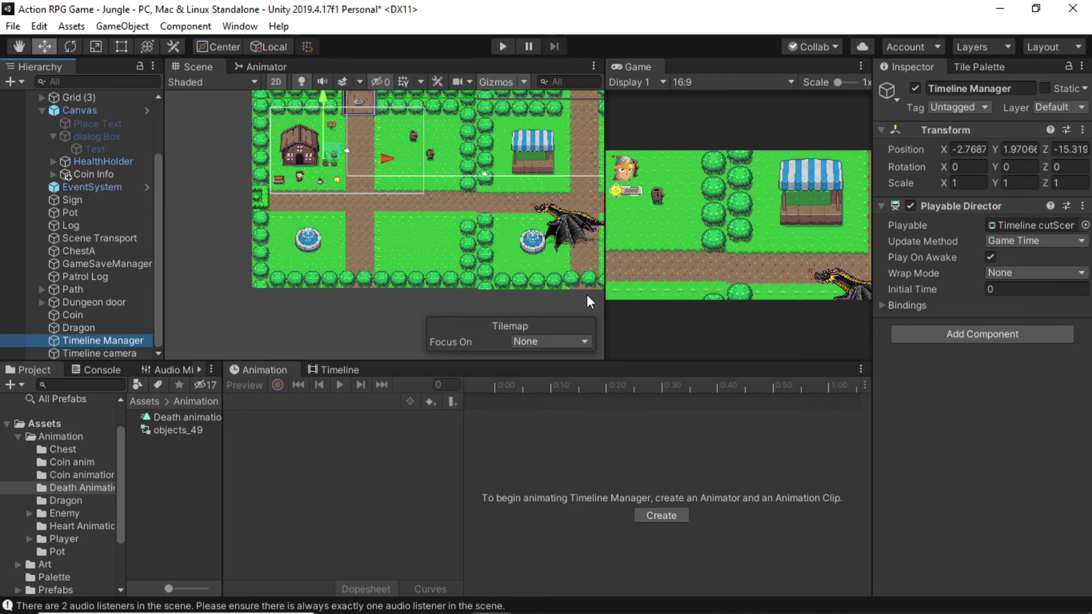
left_click(320, 378)
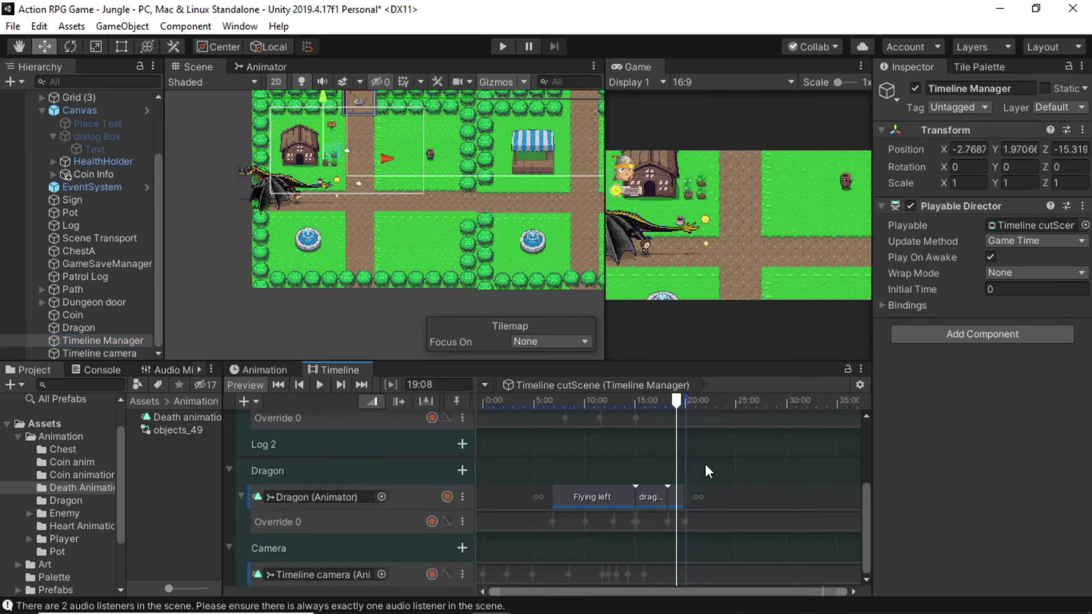
Move the Death animation clip to start at 18.233 seconds, where the dragon fire clip ends, and scrub to 19:59
mouse_move(675, 396)
left_mouse_down()
mouse_move(633, 399)
mouse_move(668, 397)
left_mouse_up()
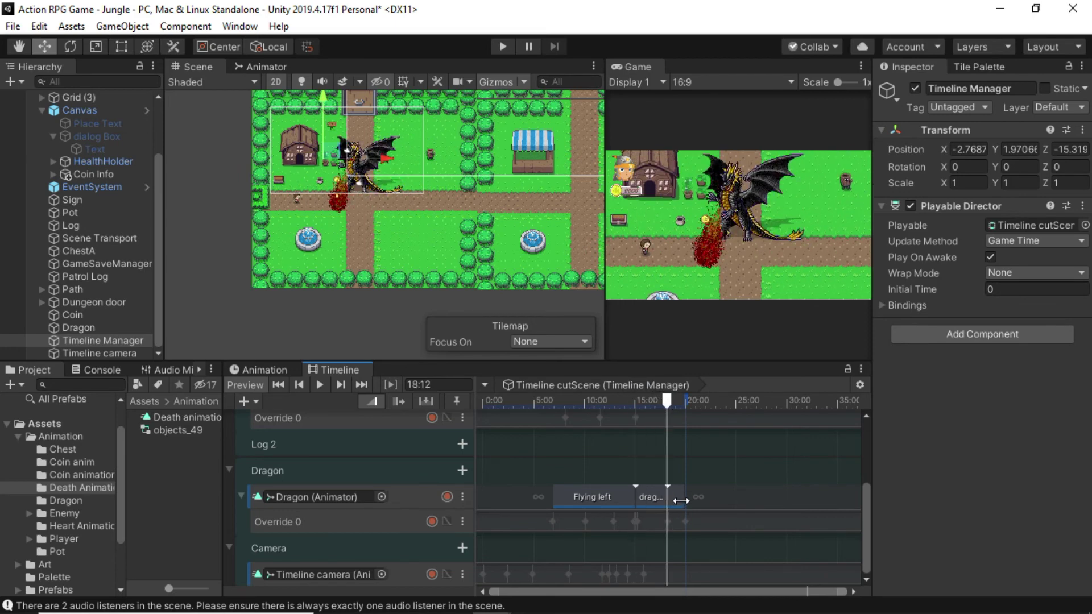
scroll(681, 501, "up", 10)
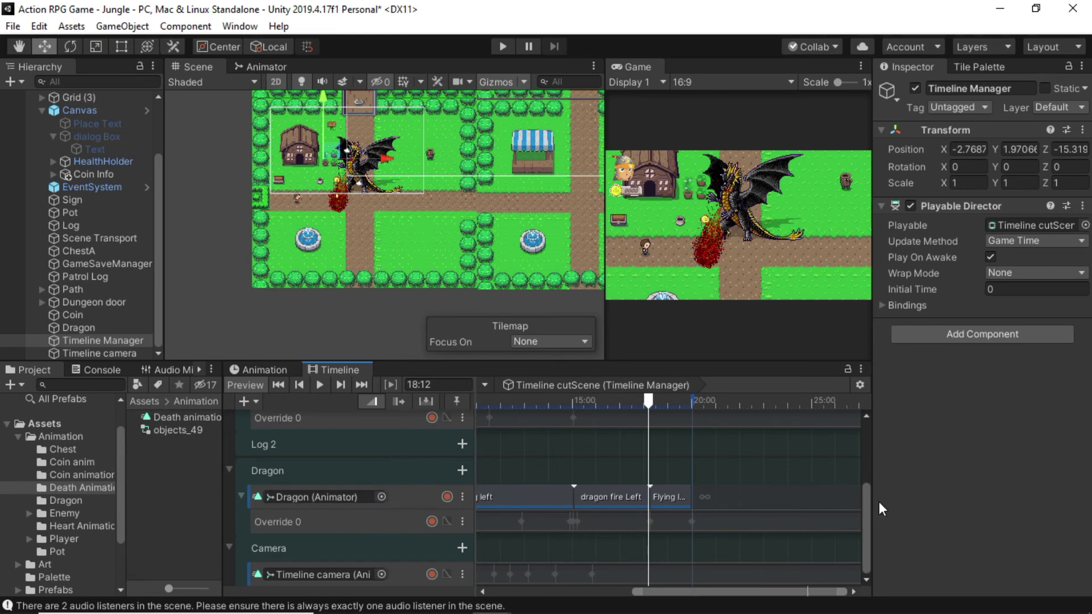
left_click_drag(868, 498, 867, 471)
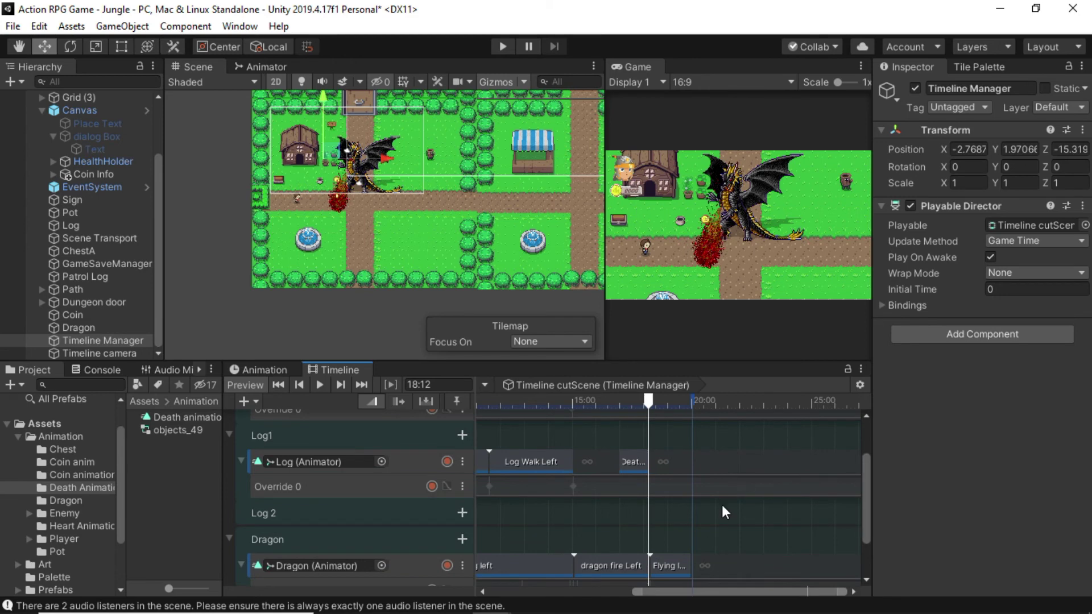
left_click_drag(631, 461, 667, 459)
left_click_drag(656, 404, 691, 408)
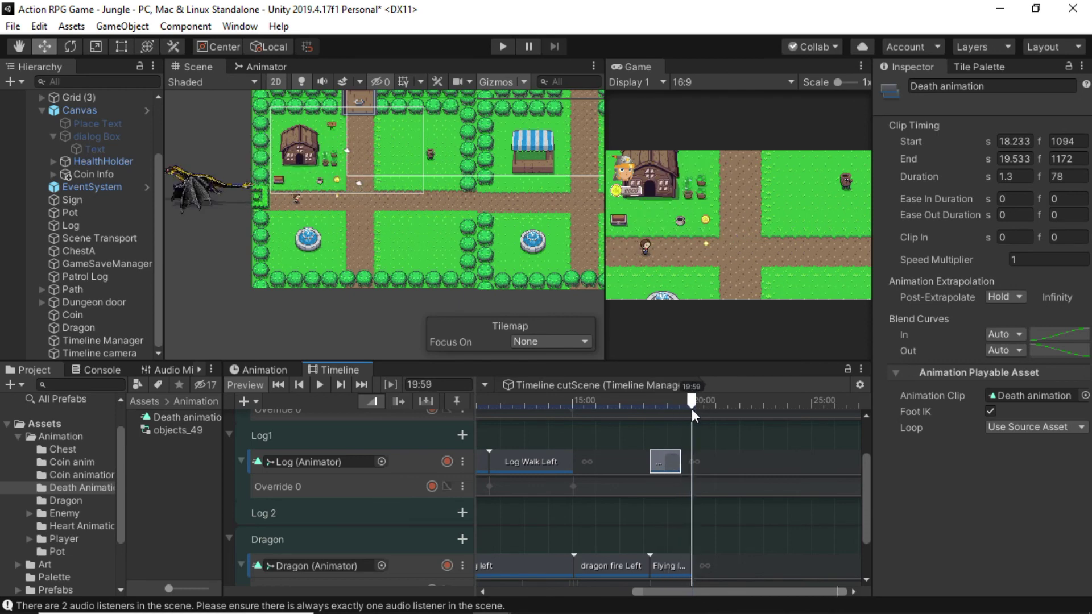
Add an Activation Track to the Log1 group and assign the Log object to it
scroll(389, 498, "down", 3)
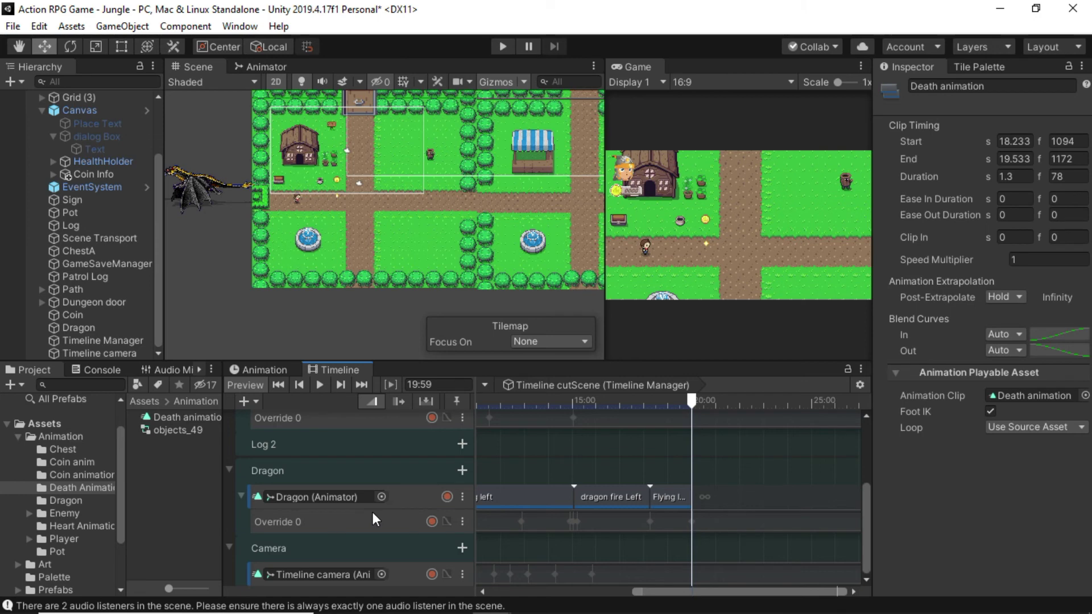
scroll(371, 484, "up", 2)
scroll(371, 483, "up", 1)
scroll(366, 477, "down", 1)
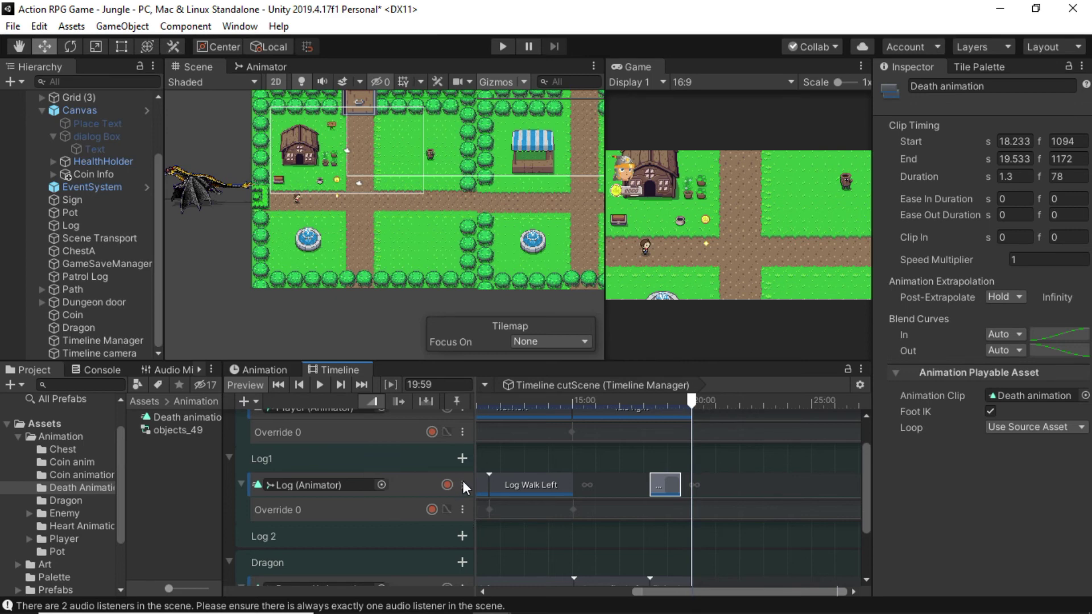
left_click(462, 458)
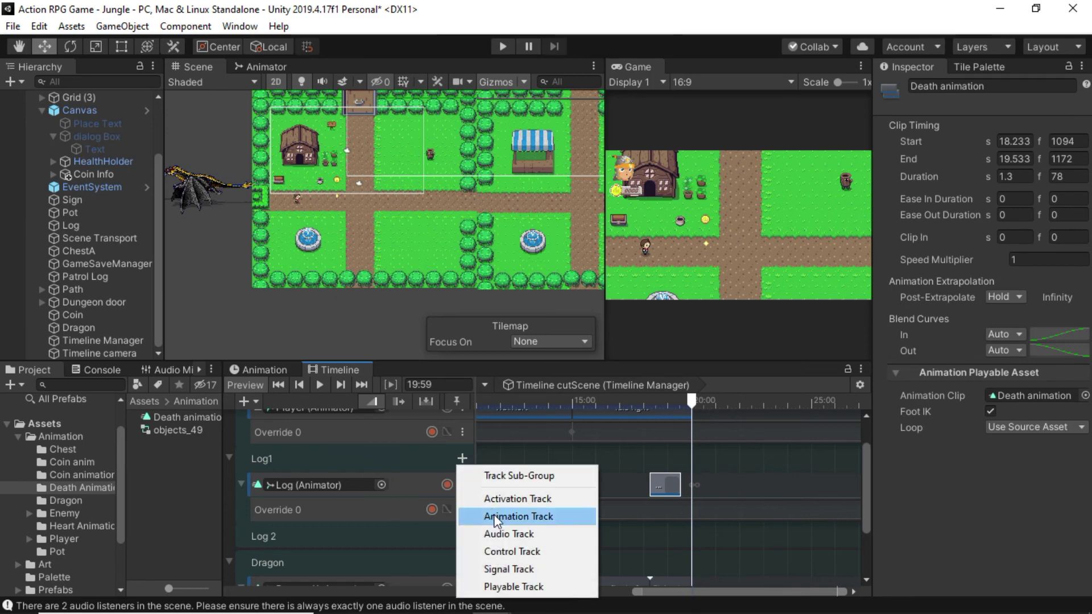
left_click(502, 500)
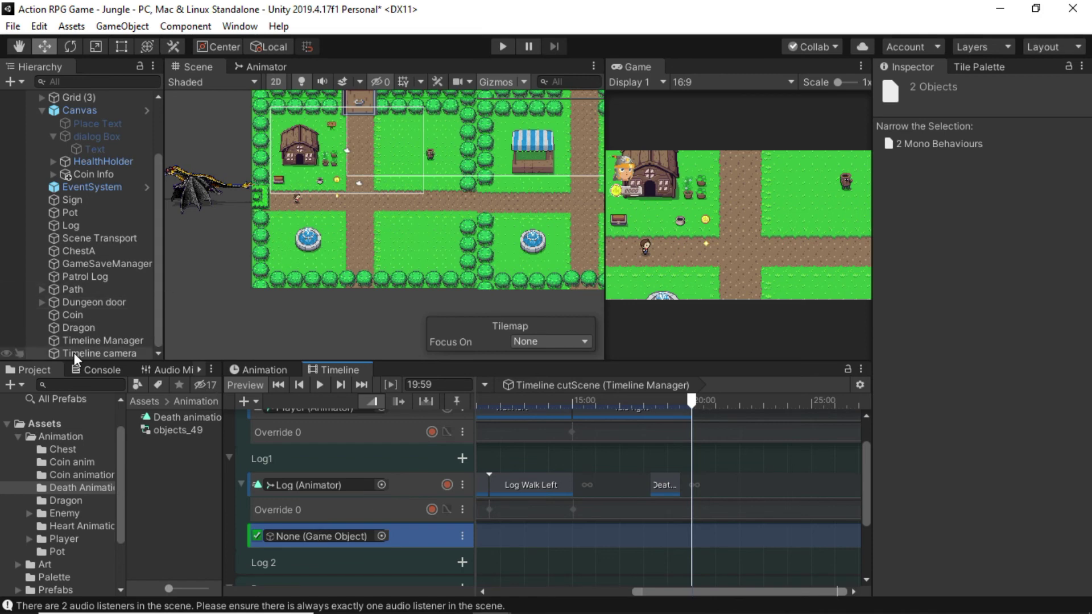
left_click_drag(65, 225, 308, 537)
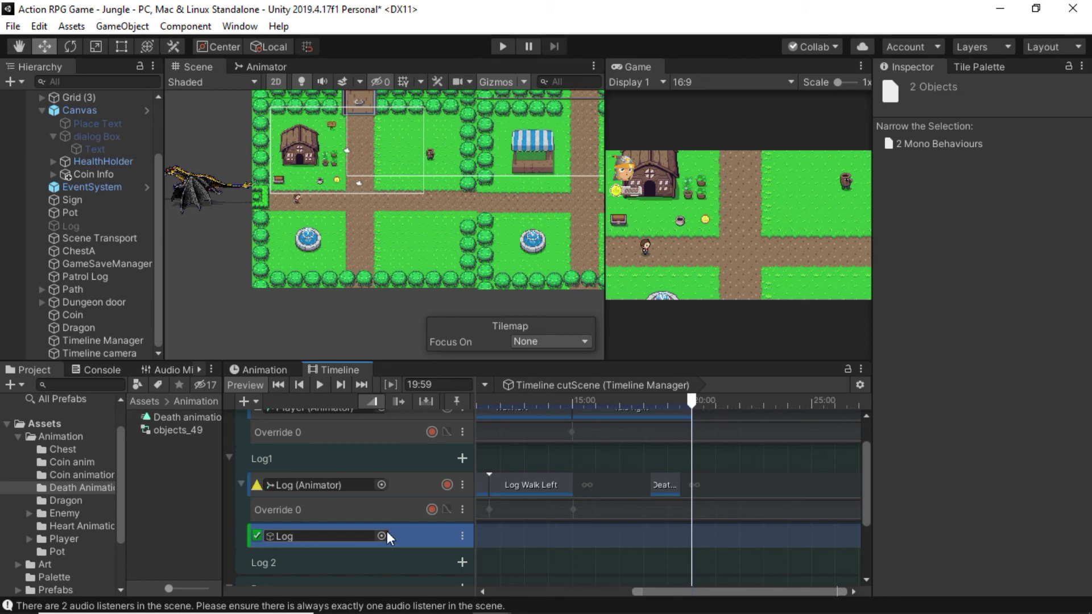
Extend the Log activation clip so it runs from 0 to 19.533 seconds, matching the end of the Death animation clip
scroll(580, 537, "down", 3)
left_click_drag(649, 594, 512, 592)
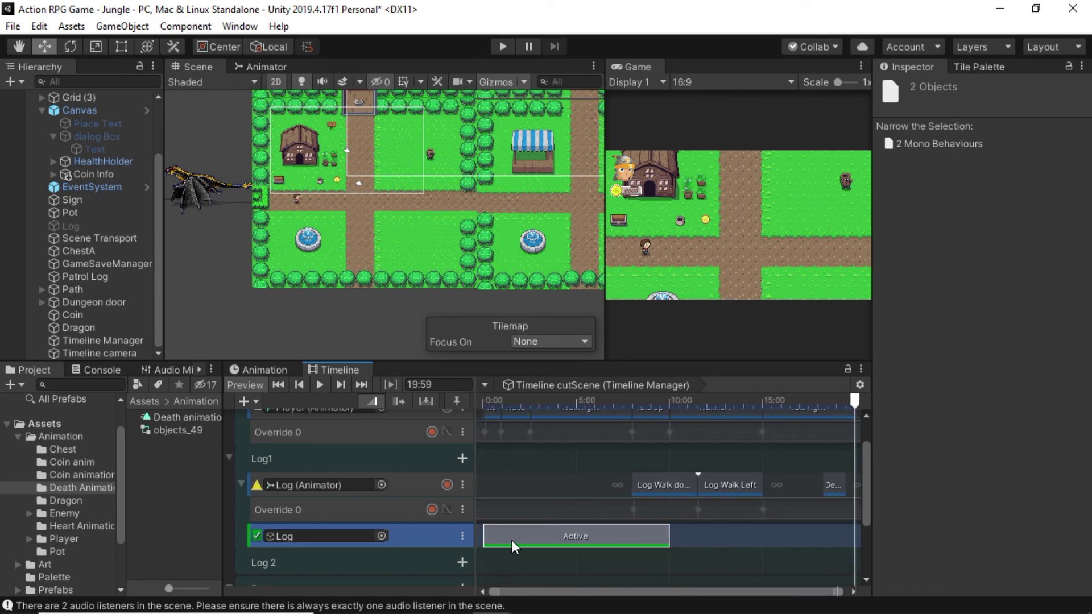
left_click_drag(510, 540, 501, 540)
left_click_drag(715, 591, 776, 590)
scroll(765, 533, "up", 2)
scroll(765, 534, "up", 1)
left_click_drag(725, 592, 766, 593)
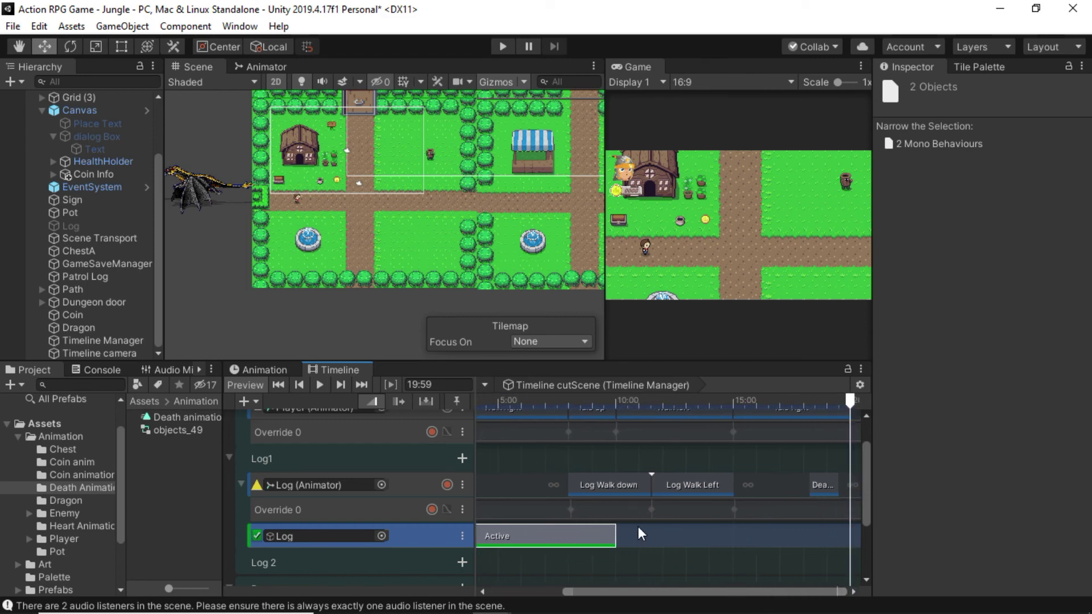
left_click_drag(613, 536, 831, 535)
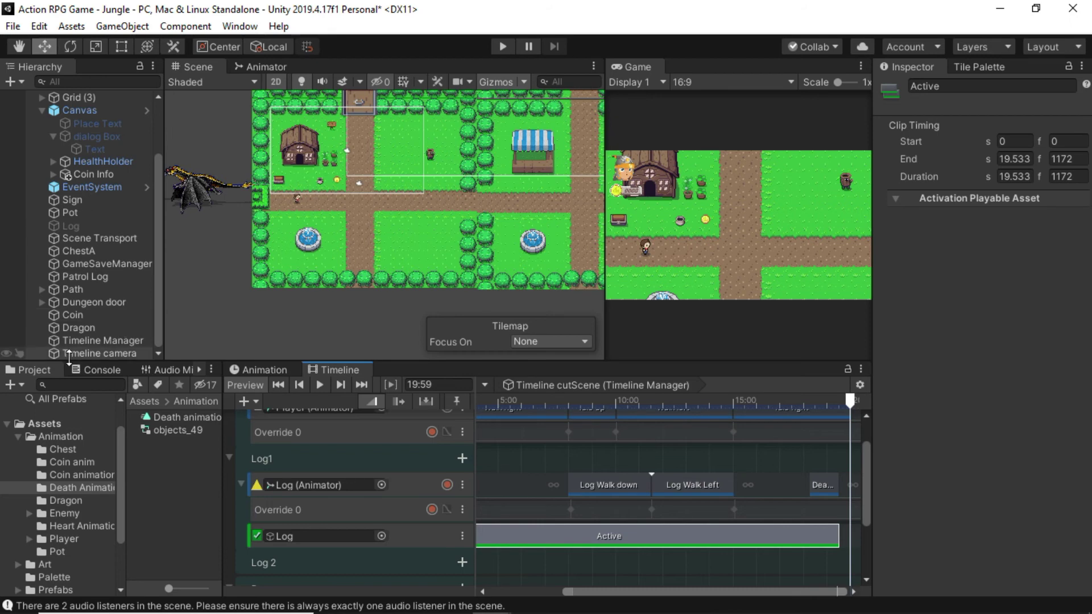
Add an Activation Track for the Dragon object to the Dragon group, with its clip running from 0 to frame 1198
scroll(517, 482, "down", 5)
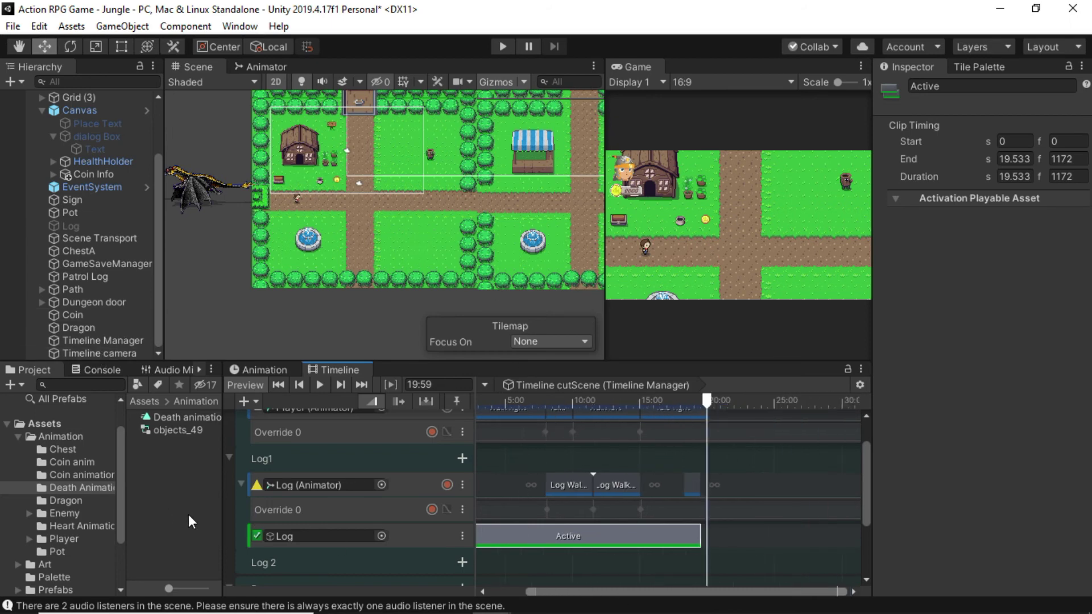
left_click_drag(587, 591, 551, 590)
scroll(348, 499, "down", 5)
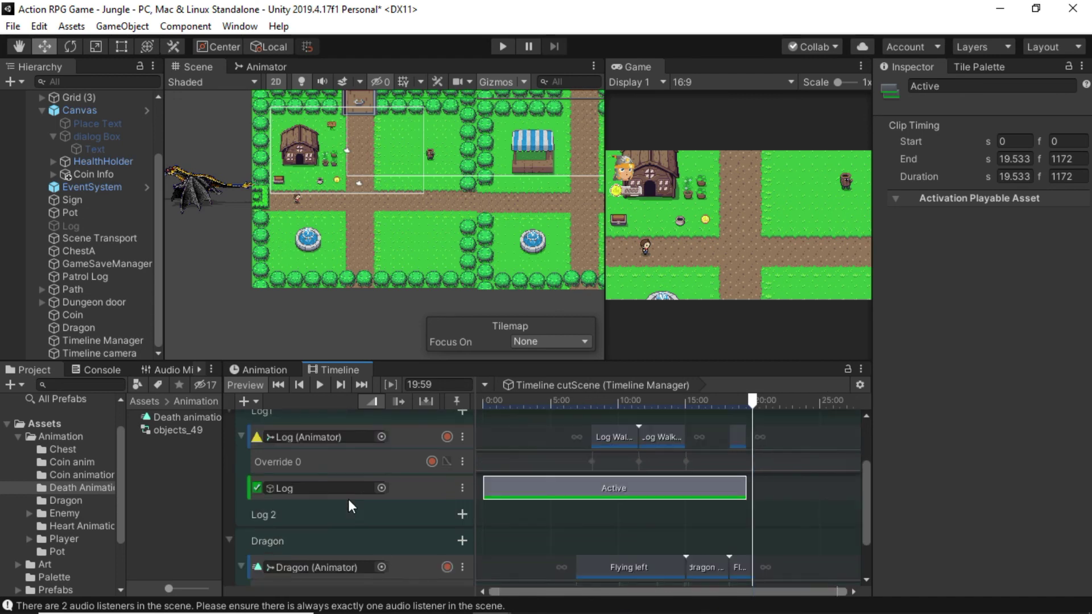
left_click(462, 470)
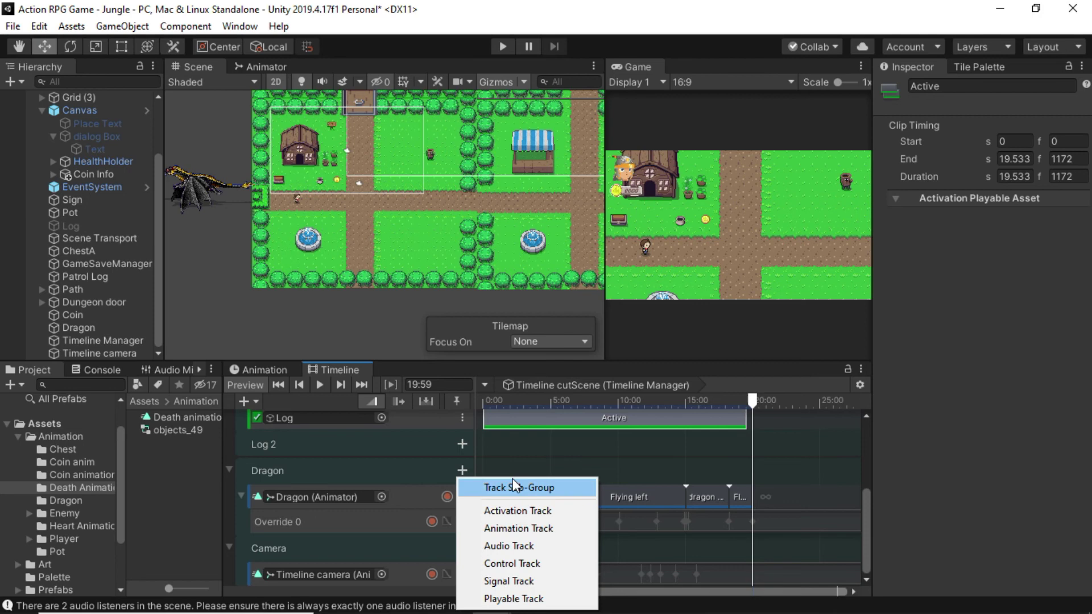
left_click(512, 514)
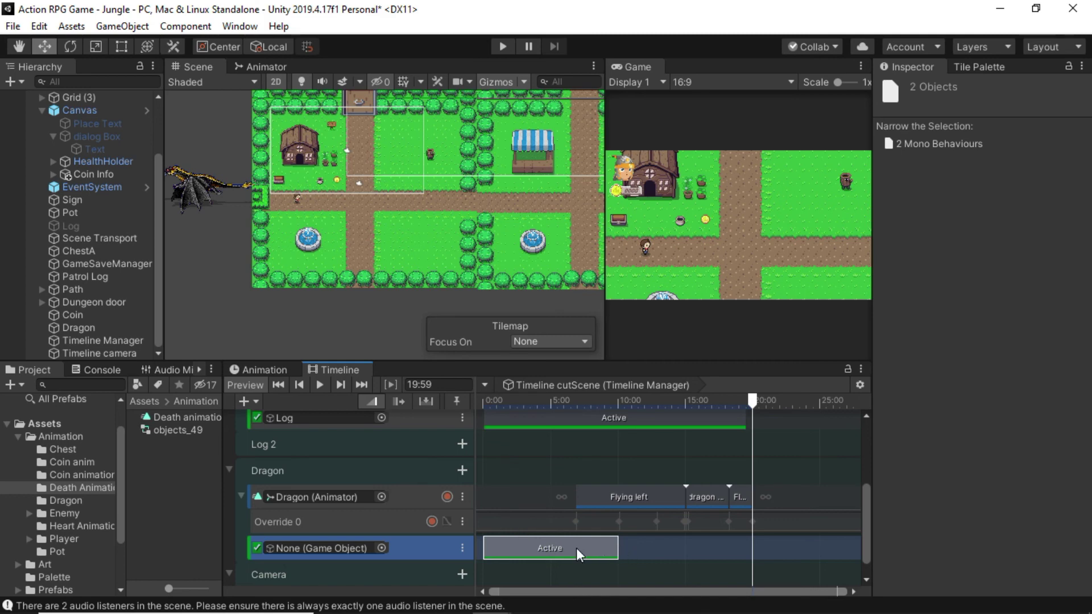
left_click_drag(619, 549, 752, 549)
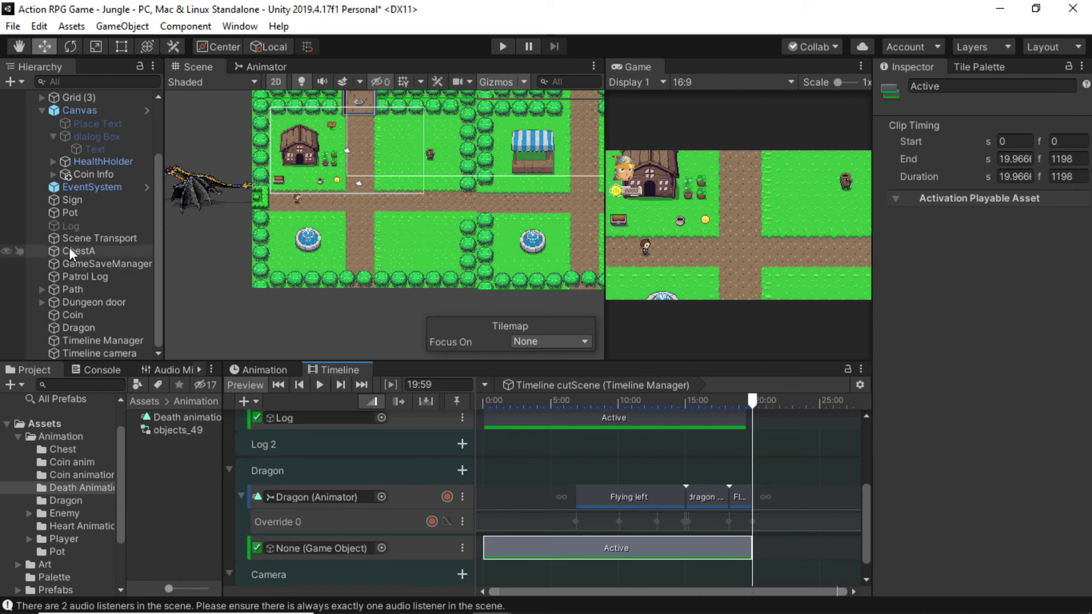
left_click_drag(74, 329, 319, 552)
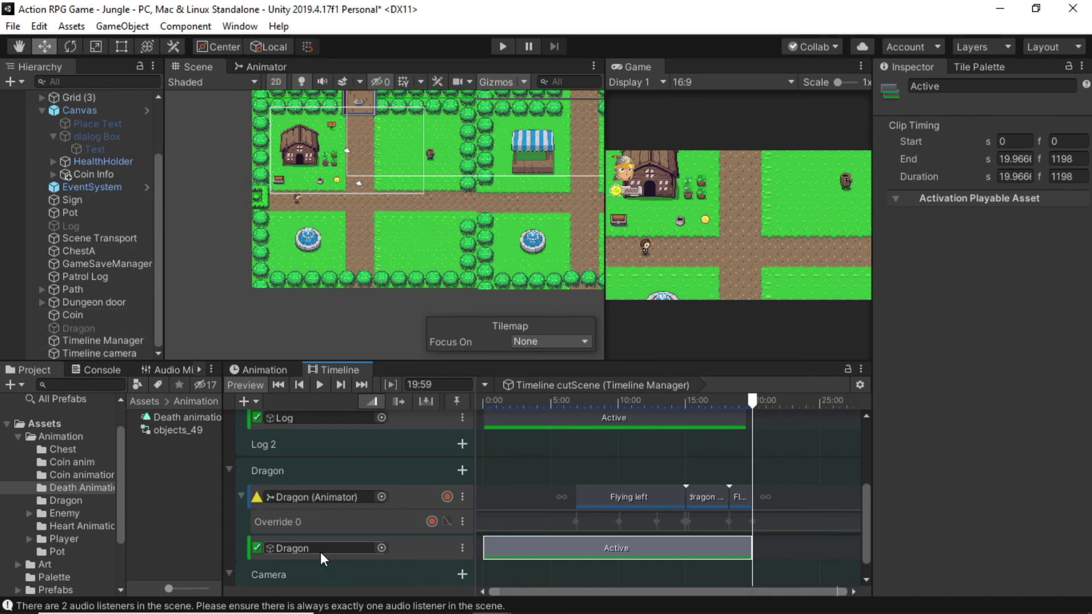
Set the post-playback state of the Log and Dragon activation tracks to Inactive
scroll(402, 494, "up", 2)
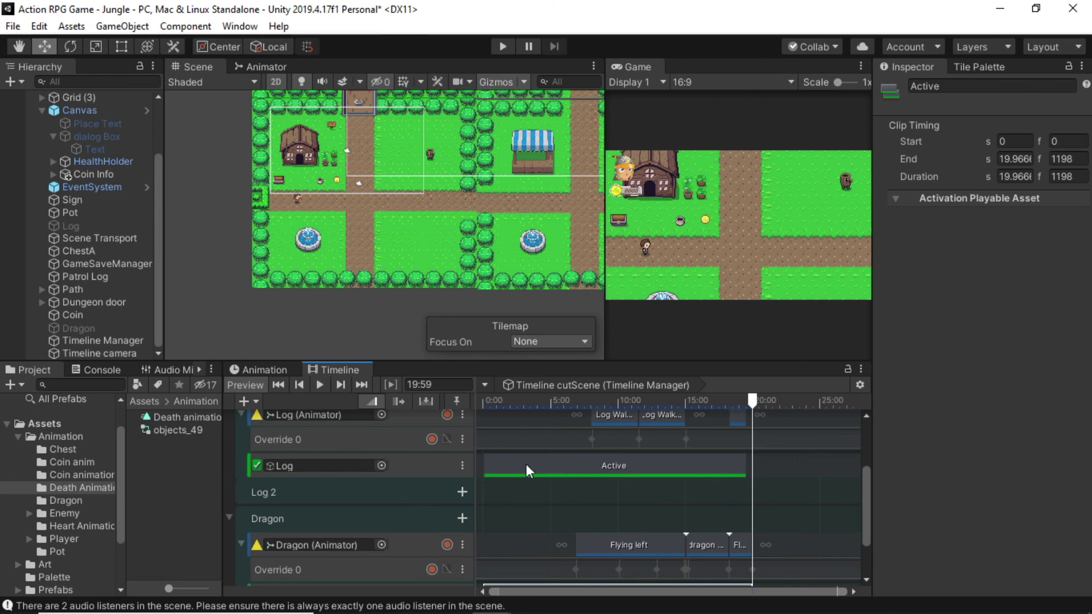
left_click(411, 469)
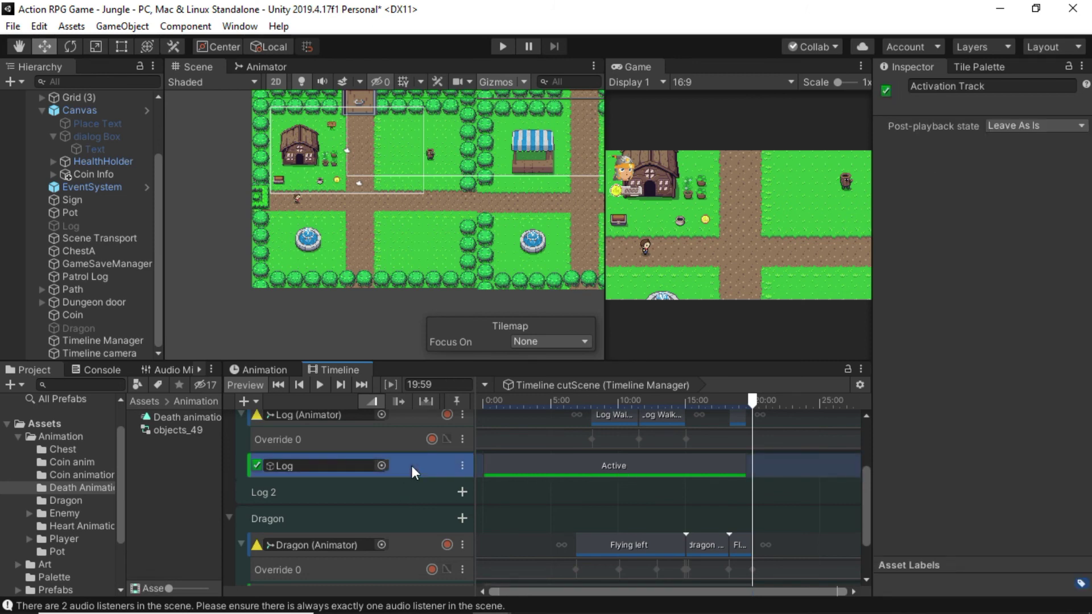
left_click(1035, 125)
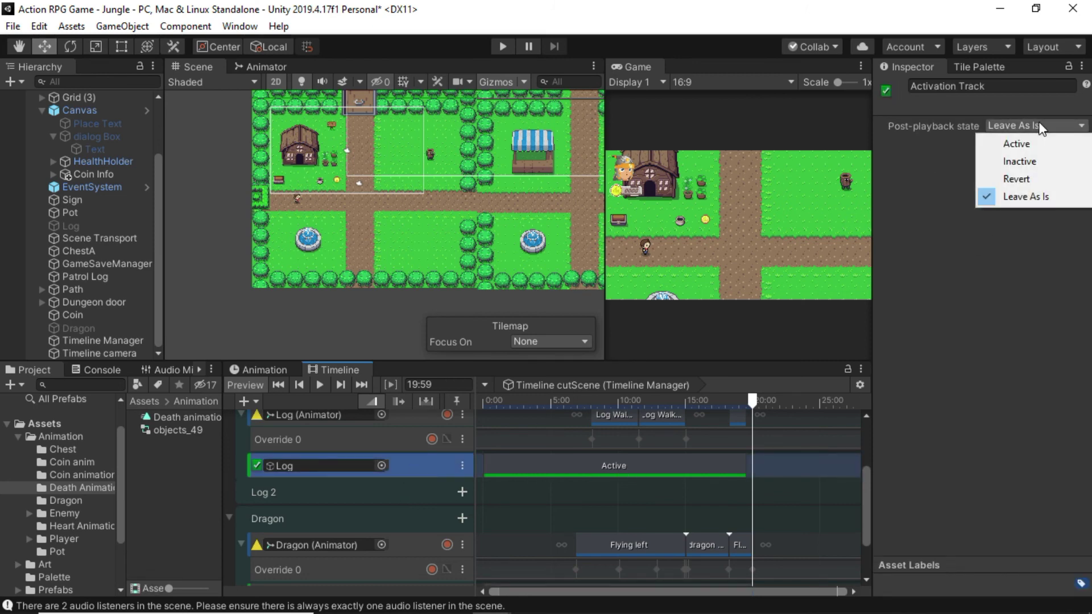
left_click(1019, 164)
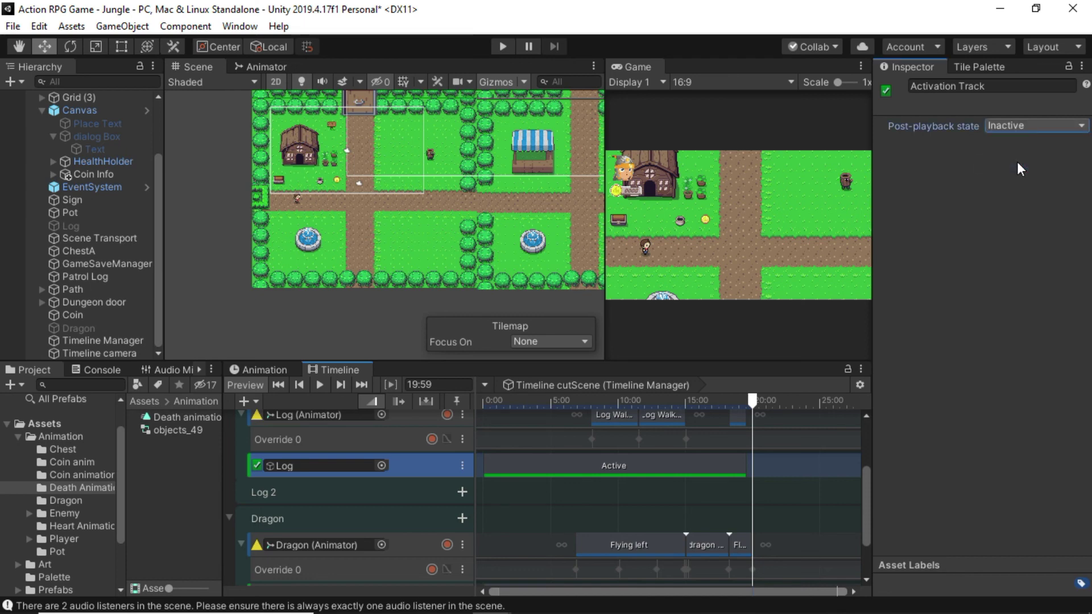
scroll(415, 516, "down", 3)
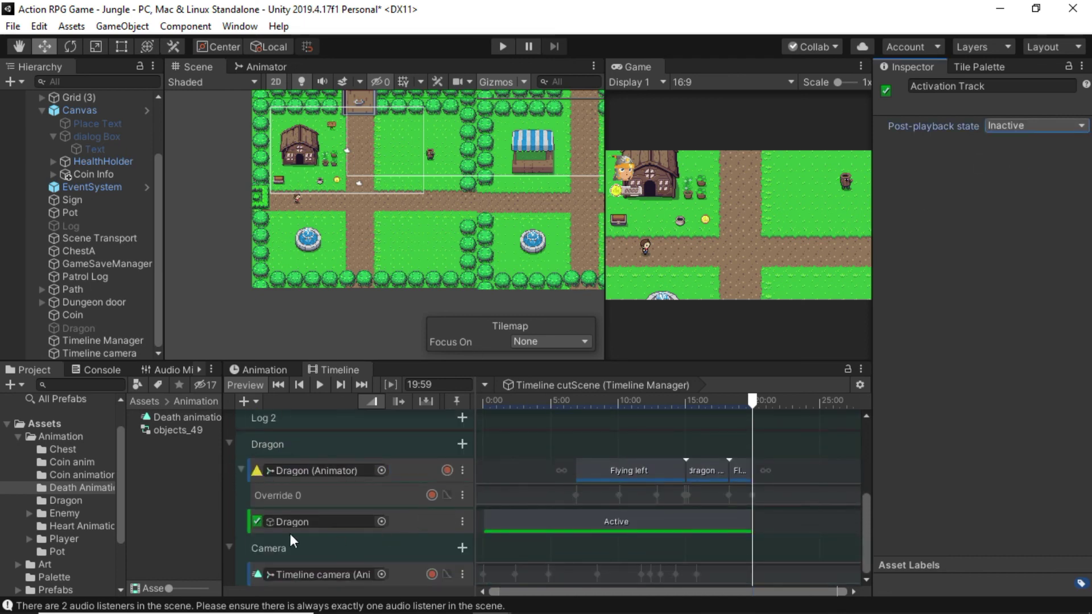
left_click(421, 519)
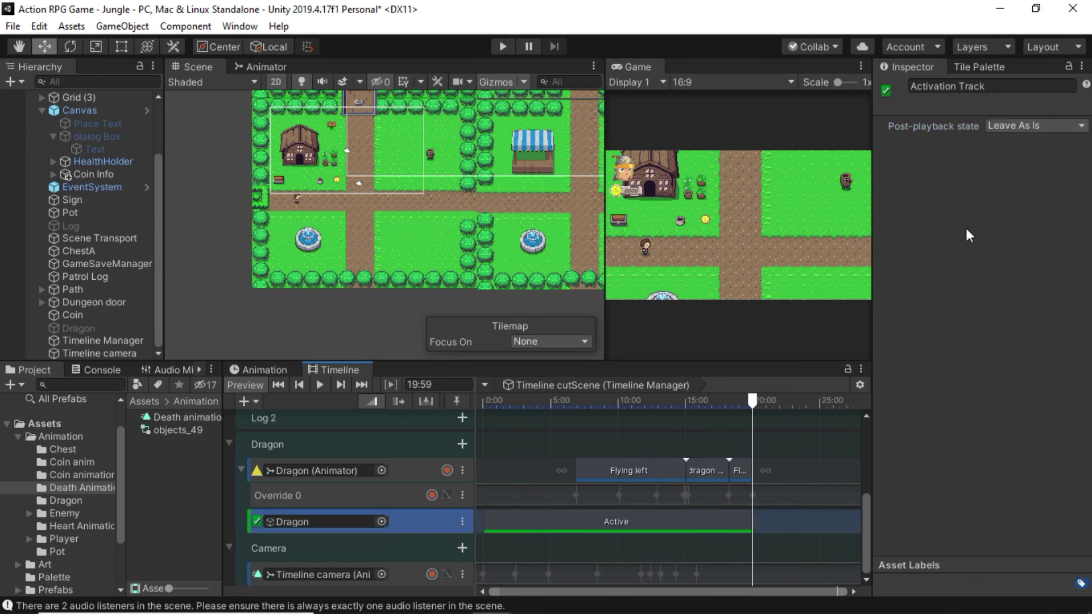
left_click(1054, 126)
left_click(1022, 159)
Add an Activation Track for the Timeline camera to the Camera group, with its clip running from 0 to frame 1199
left_click(461, 547)
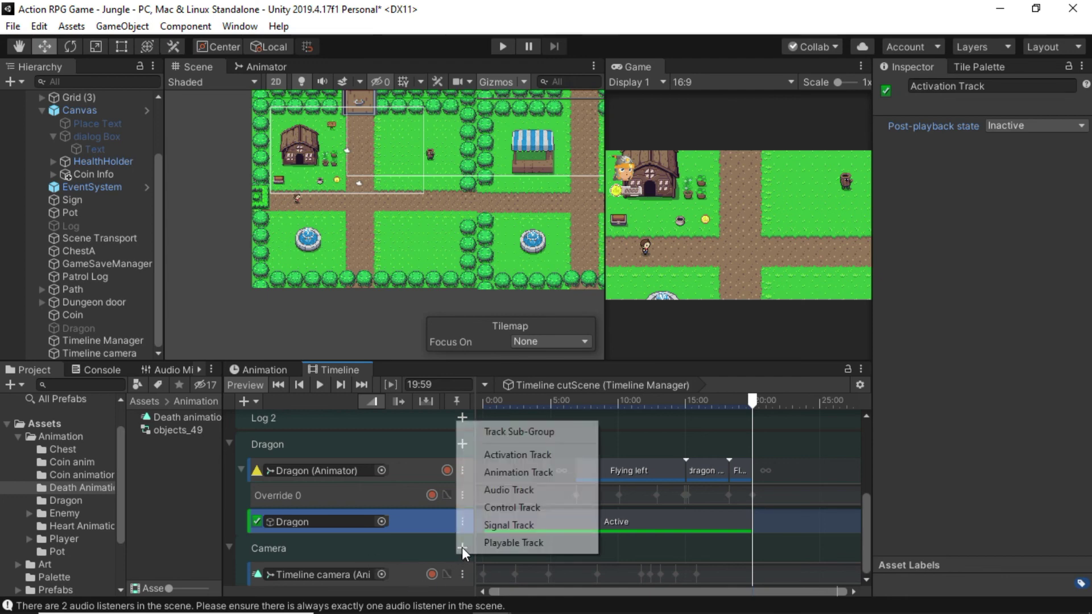
left_click(489, 454)
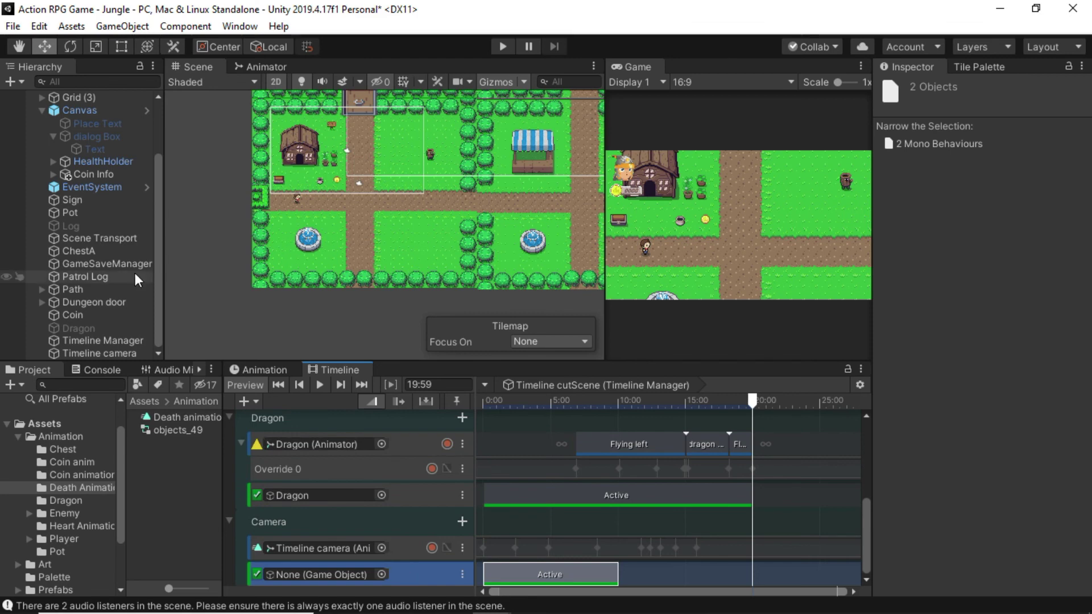
left_click_drag(78, 352, 316, 574)
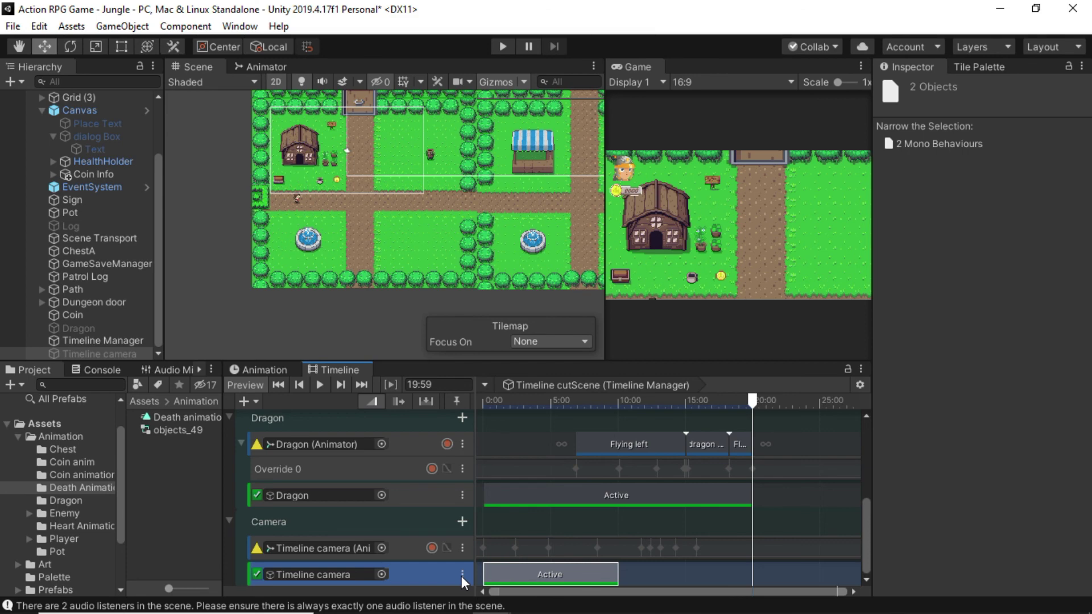
left_click(426, 572)
left_click(580, 574)
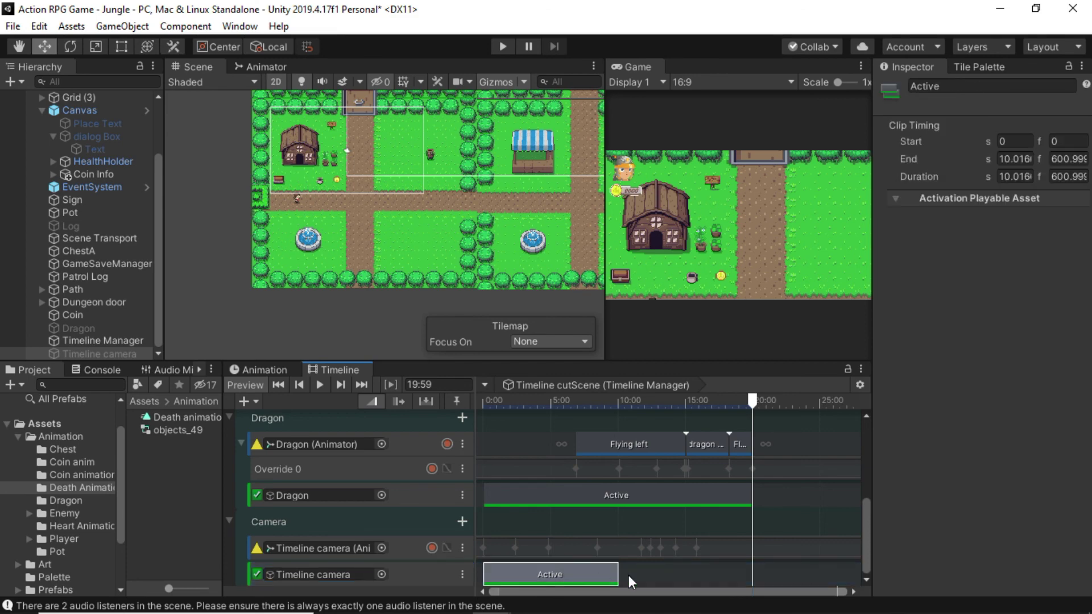
left_click_drag(617, 575, 753, 576)
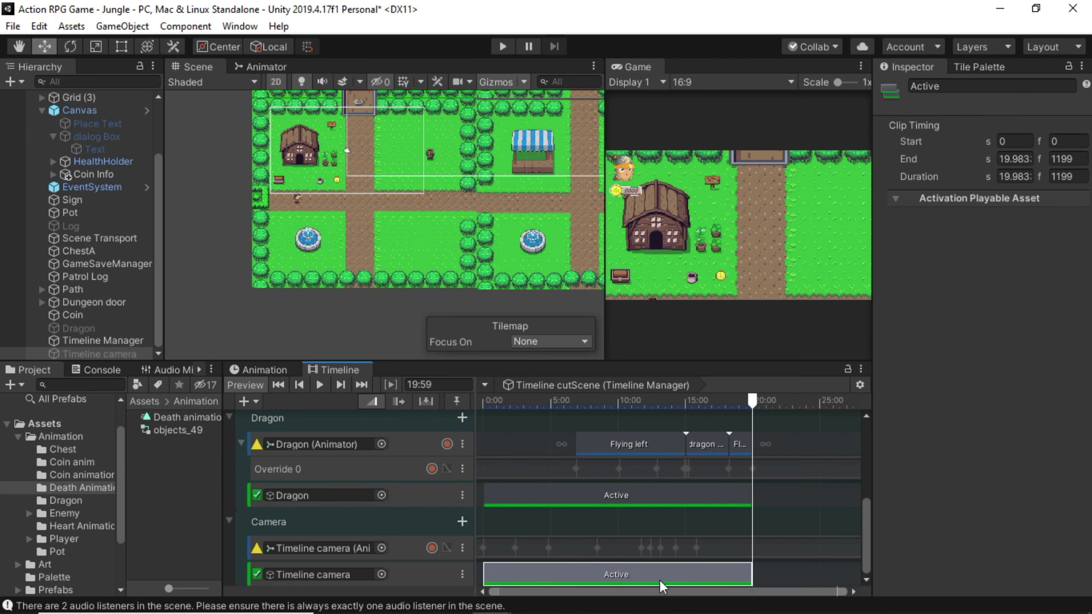
Set the post-playback state of the Timeline camera's activation track to Inactive
left_click(424, 577)
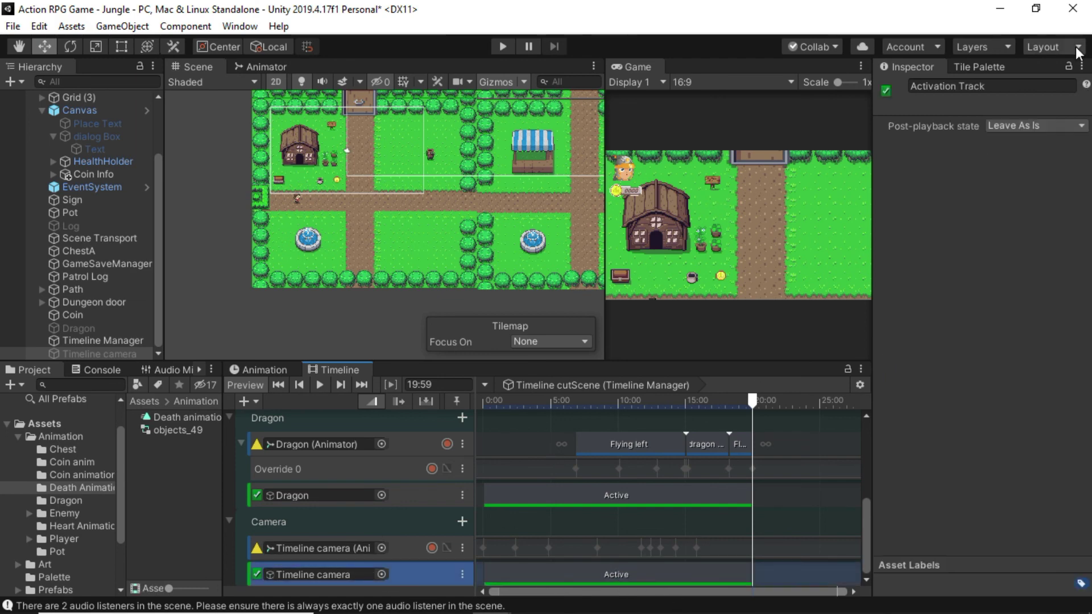
left_click(1045, 128)
left_click(1019, 163)
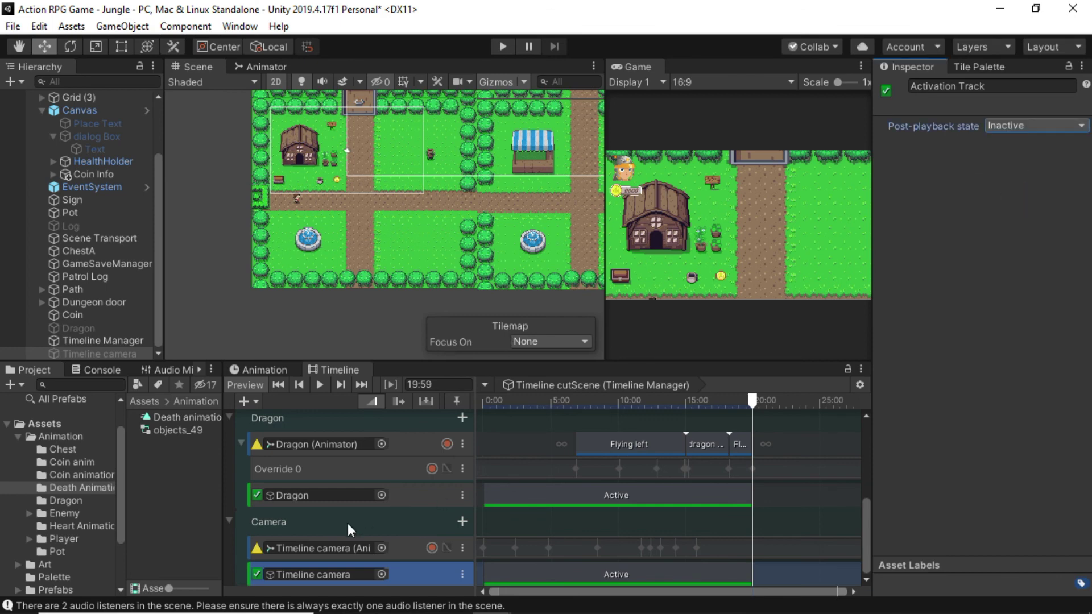
Create a new track group in the cutscene timeline and name it Dialog
scroll(375, 472, "up", 3)
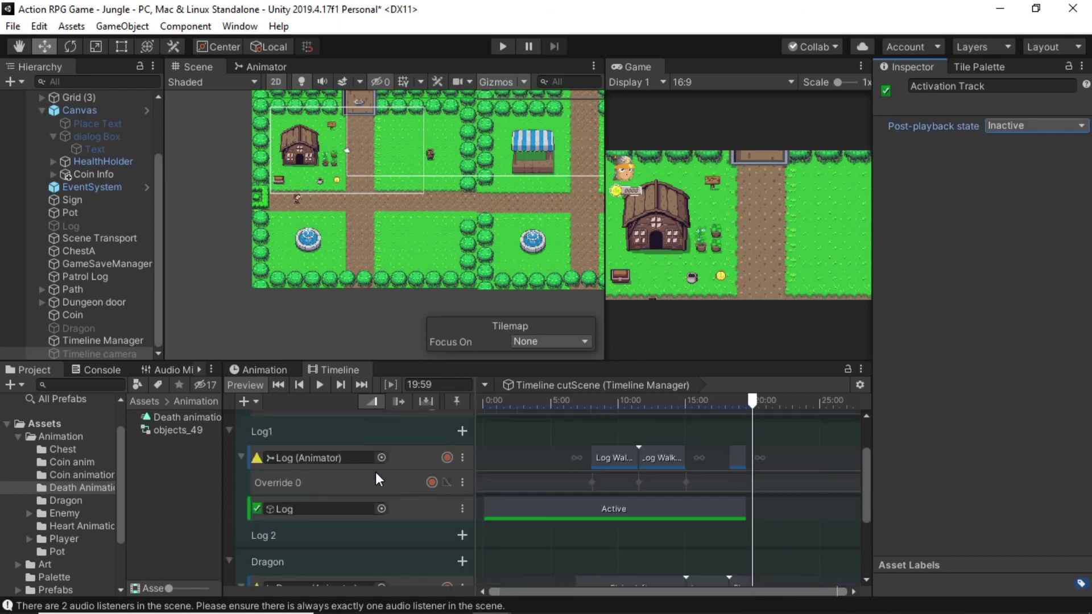
scroll(376, 471, "up", 2)
scroll(378, 472, "down", 5)
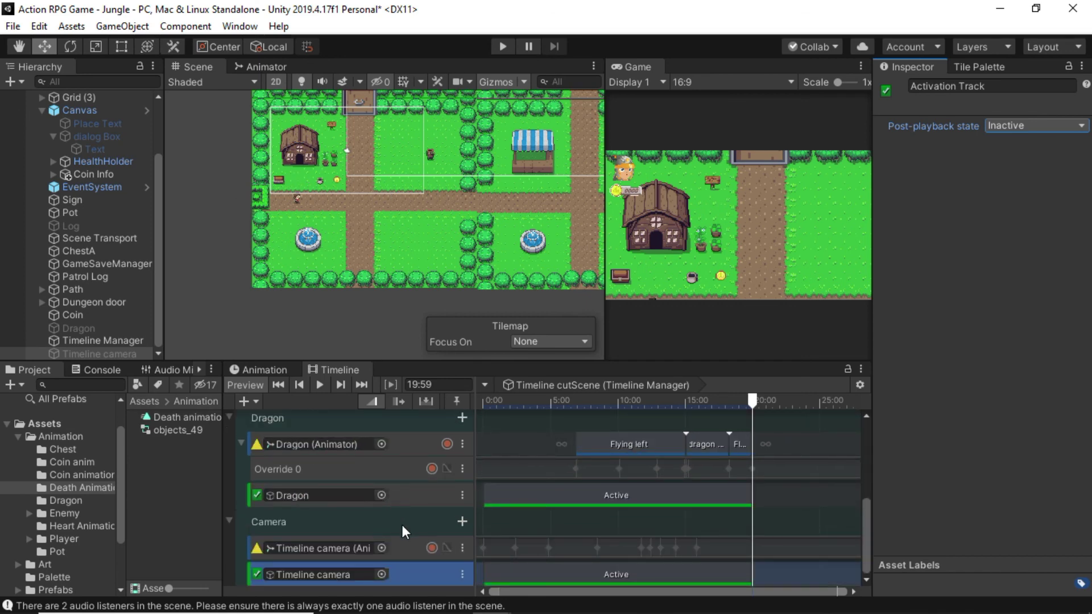
left_click(245, 401)
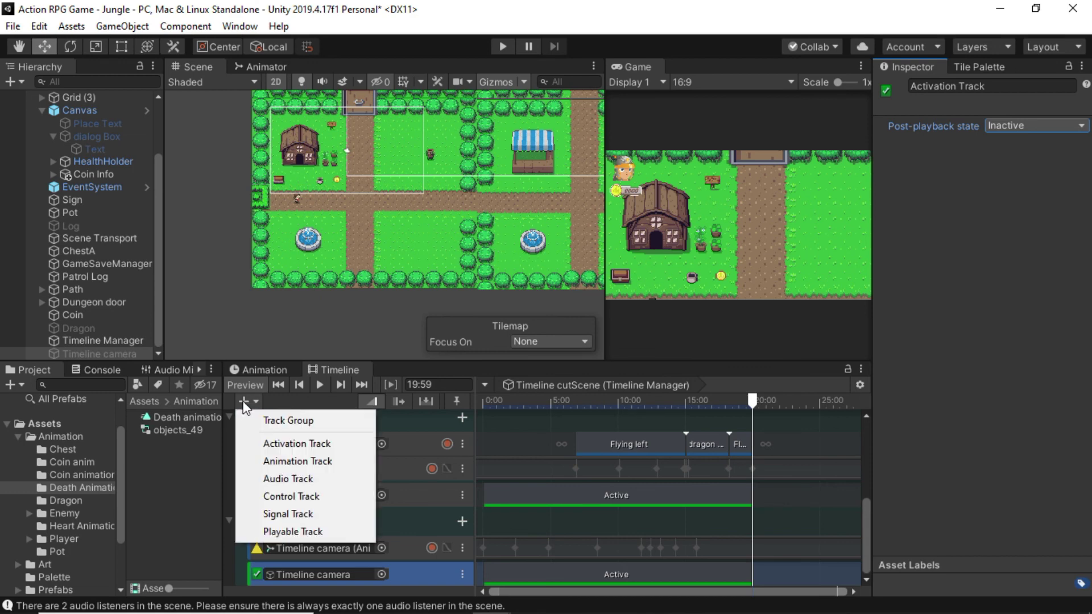
left_click(275, 421)
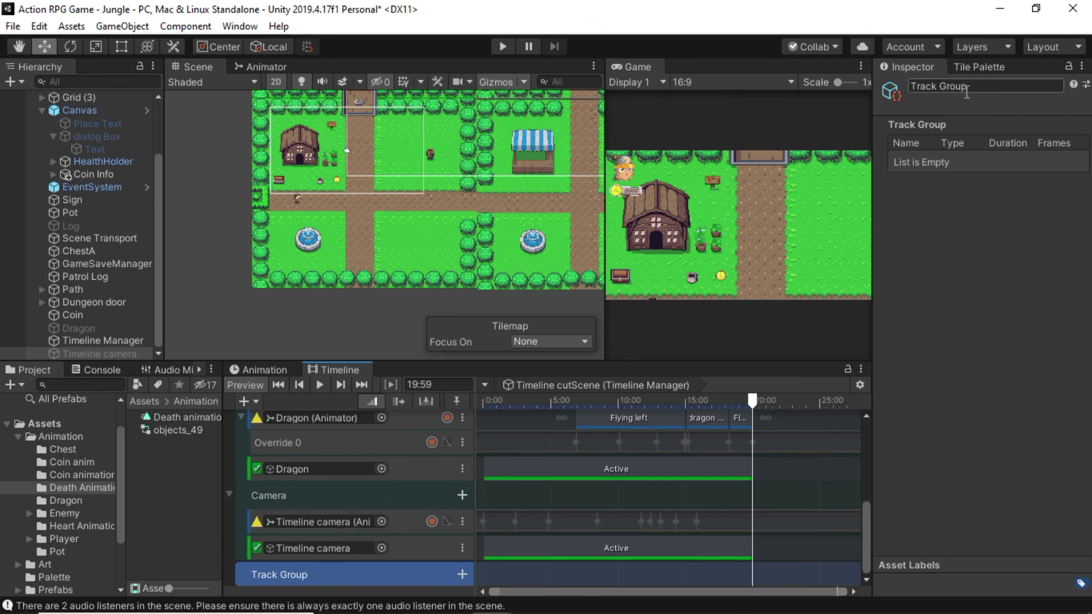
left_click(968, 87)
type("Dialog")
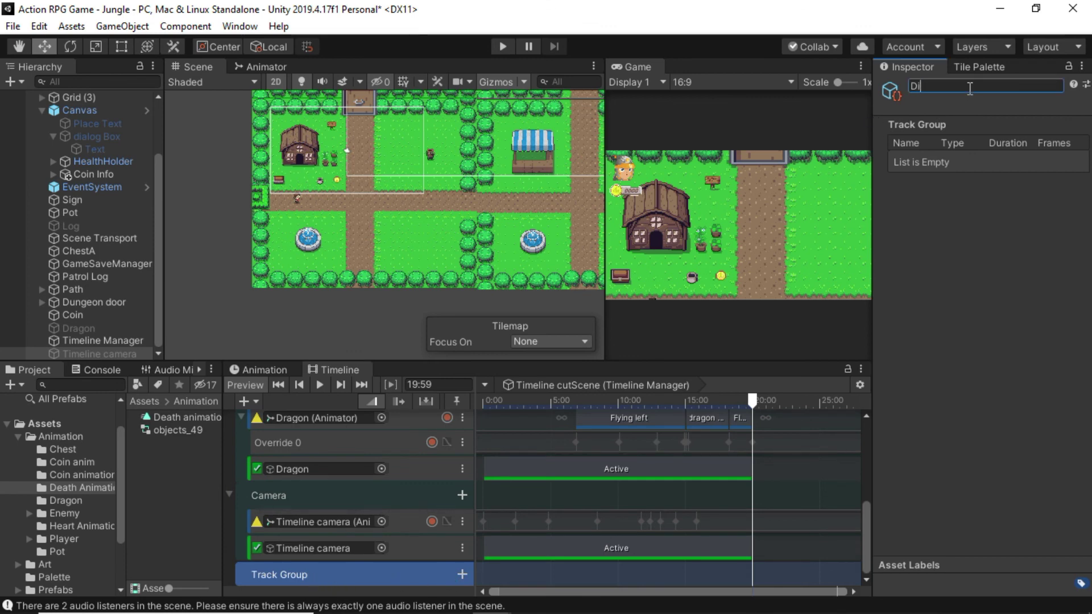
left_click(969, 228)
Add an Activation Track to the Dialog group and assign the dialog Box object to it
left_click(458, 576)
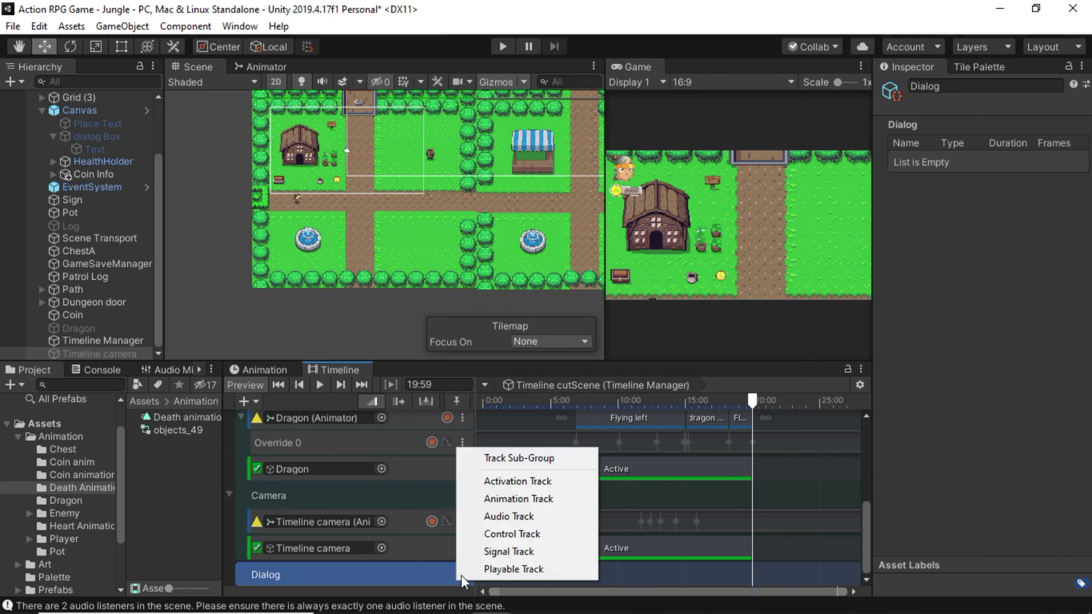
left_click(529, 480)
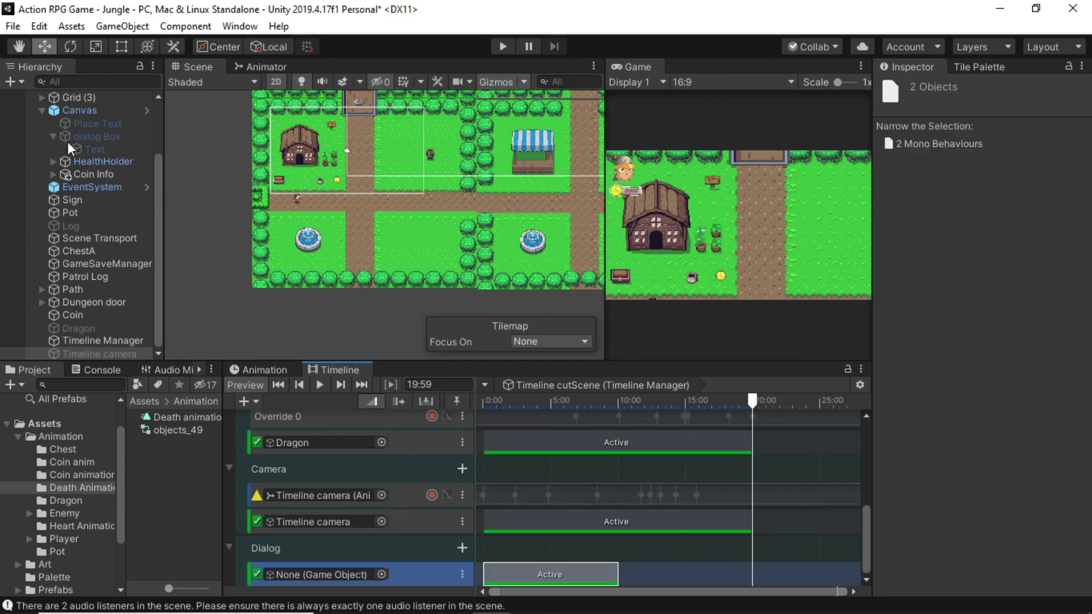
left_click_drag(84, 136, 339, 571)
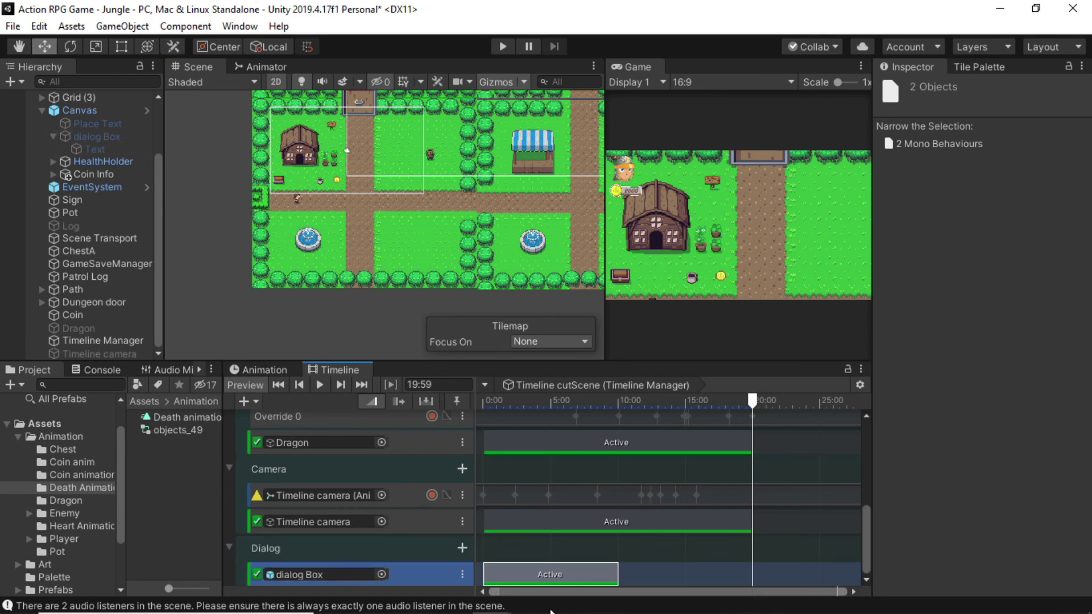
Adjust the dialog Box activation clip to run from 18.233 seconds (frame 1094) to frame 1198
left_click(598, 575)
left_click_drag(616, 574, 748, 575)
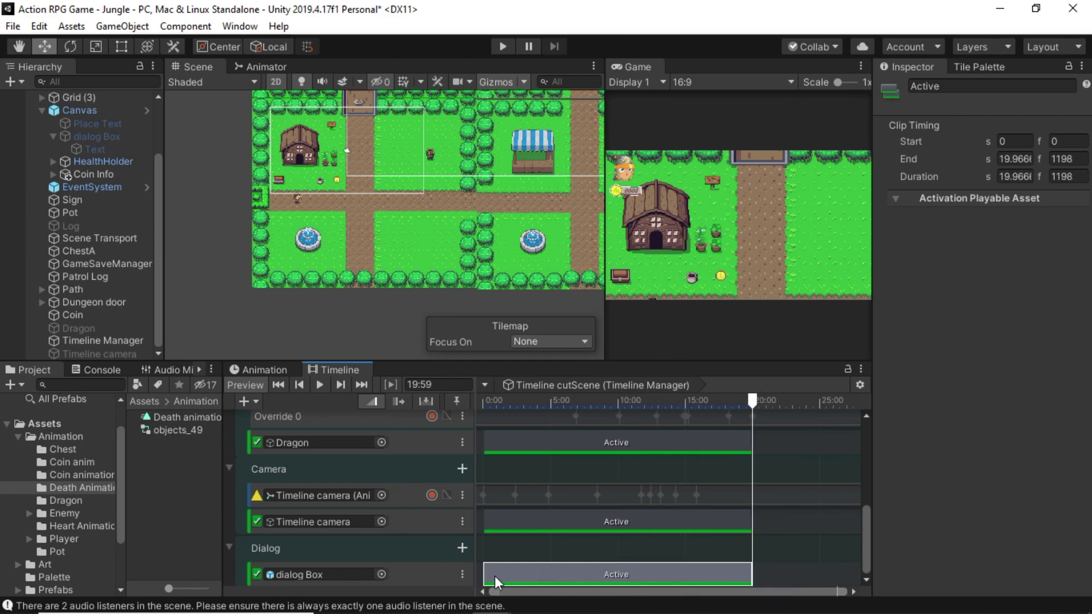
left_click_drag(487, 575, 719, 575)
mouse_move(865, 528)
left_mouse_down()
mouse_move(866, 491)
mouse_move(863, 535)
left_mouse_up()
left_click_drag(720, 574, 730, 575)
scroll(785, 534, "up", 2)
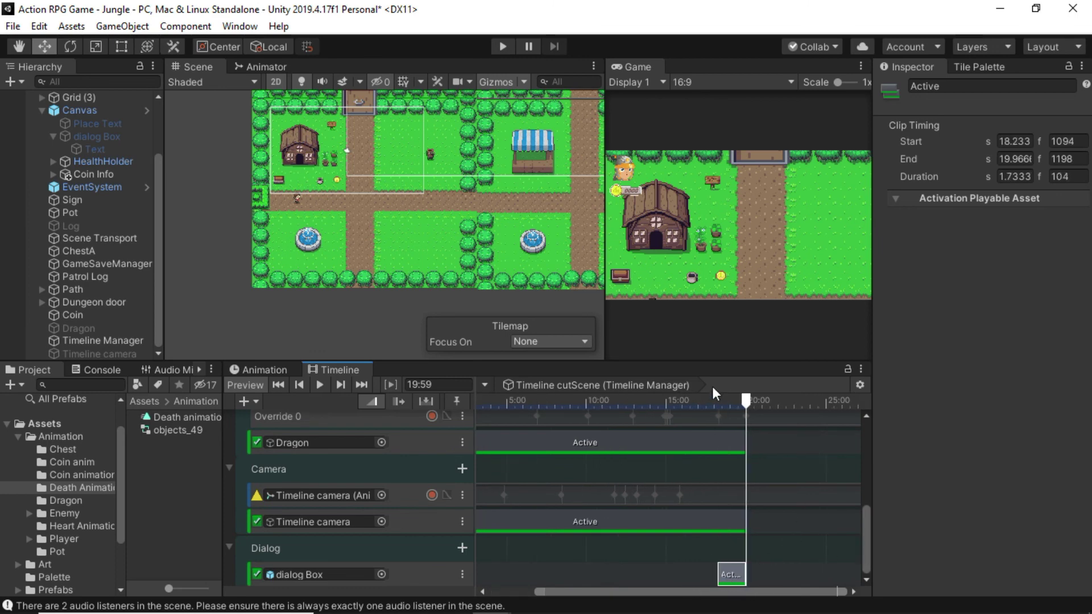
Scrub the cutscene to 19:40 to preview the dialog, and inspect the Canvas's Text and dialog Box objects
mouse_move(750, 398)
left_mouse_down()
mouse_move(707, 403)
mouse_move(740, 401)
left_mouse_up()
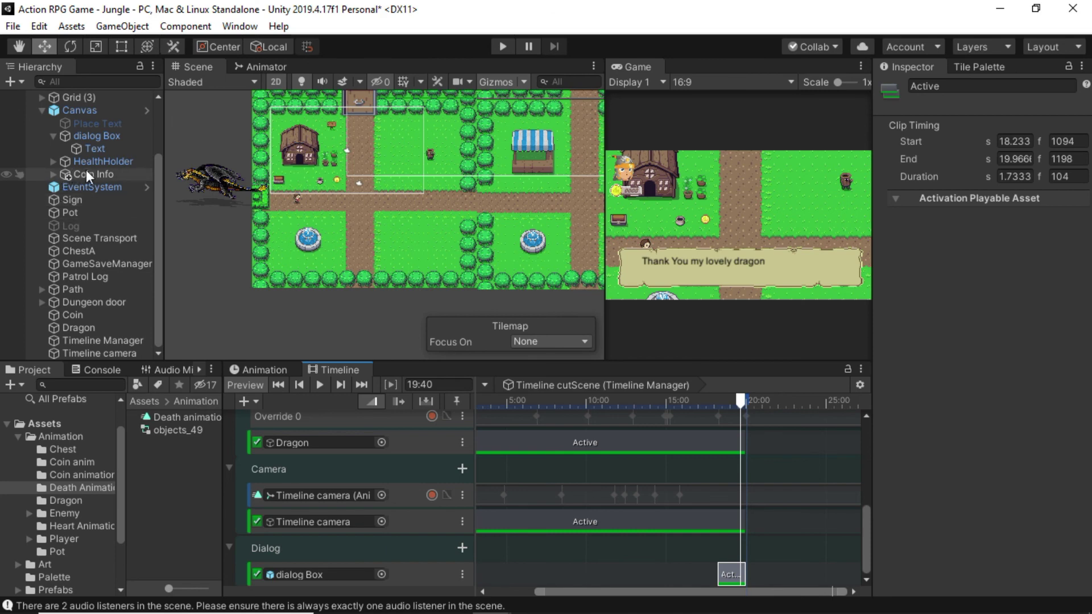
left_click(94, 149)
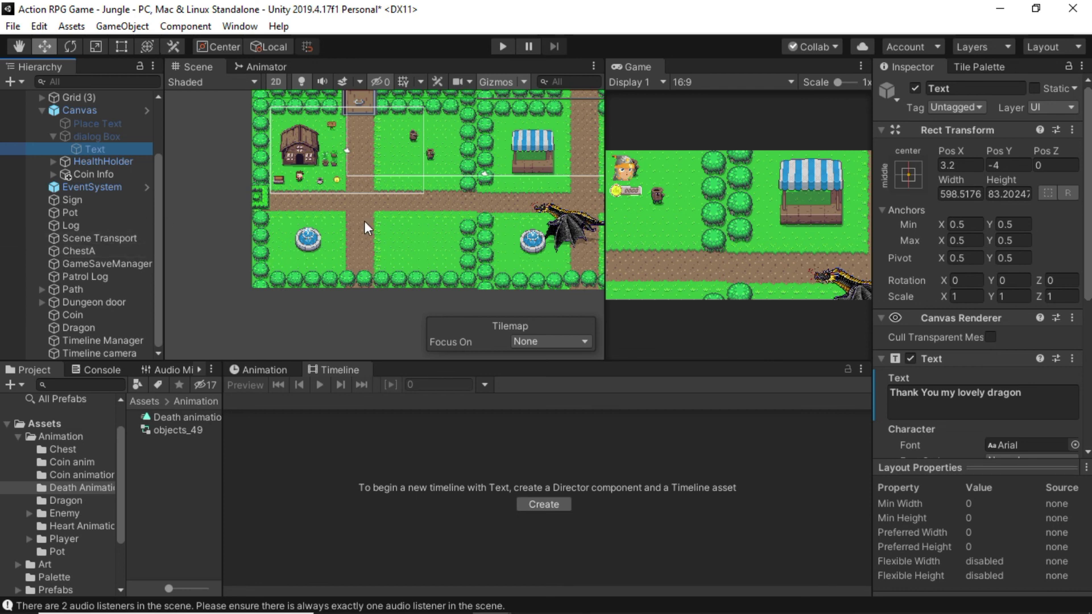
left_click(96, 135)
left_click(90, 135)
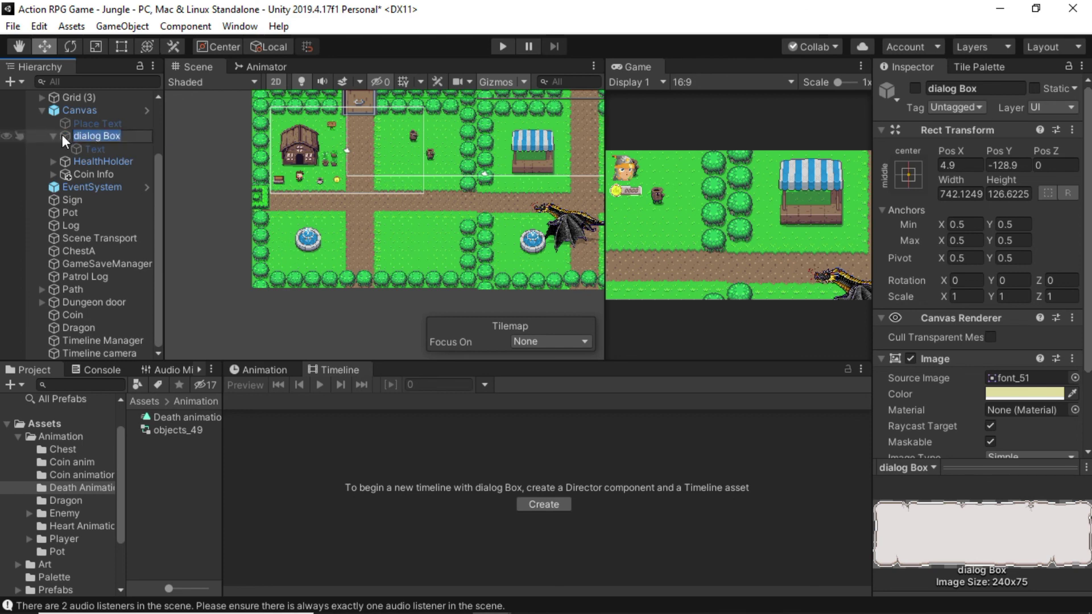
Set the post-playback state of the dialog Box activation track in the Timeline Manager's cutscene to Inactive
key("Return")
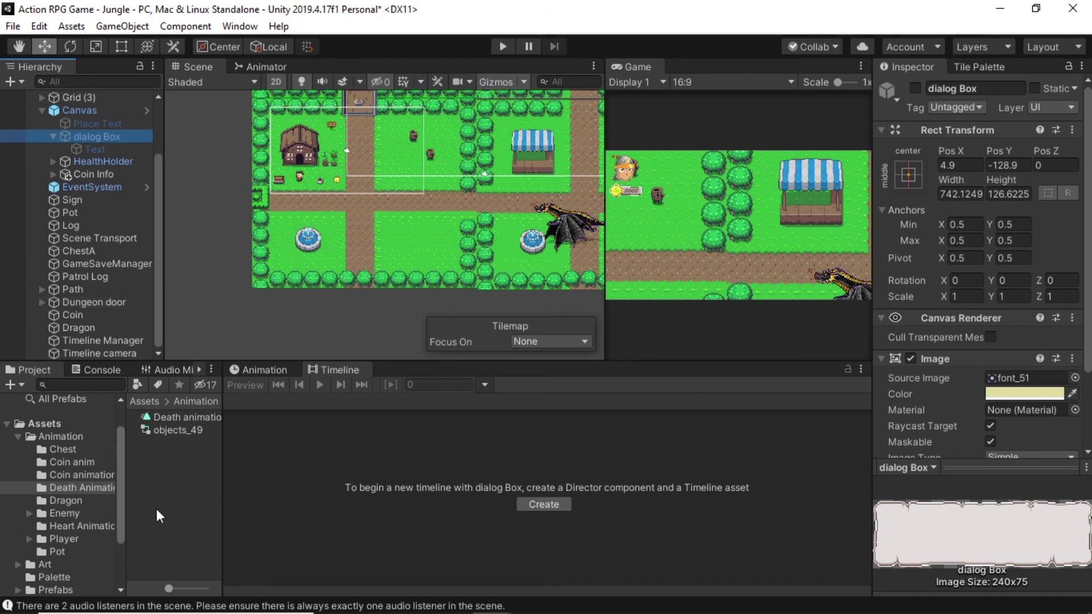
left_click(258, 370)
left_click(334, 370)
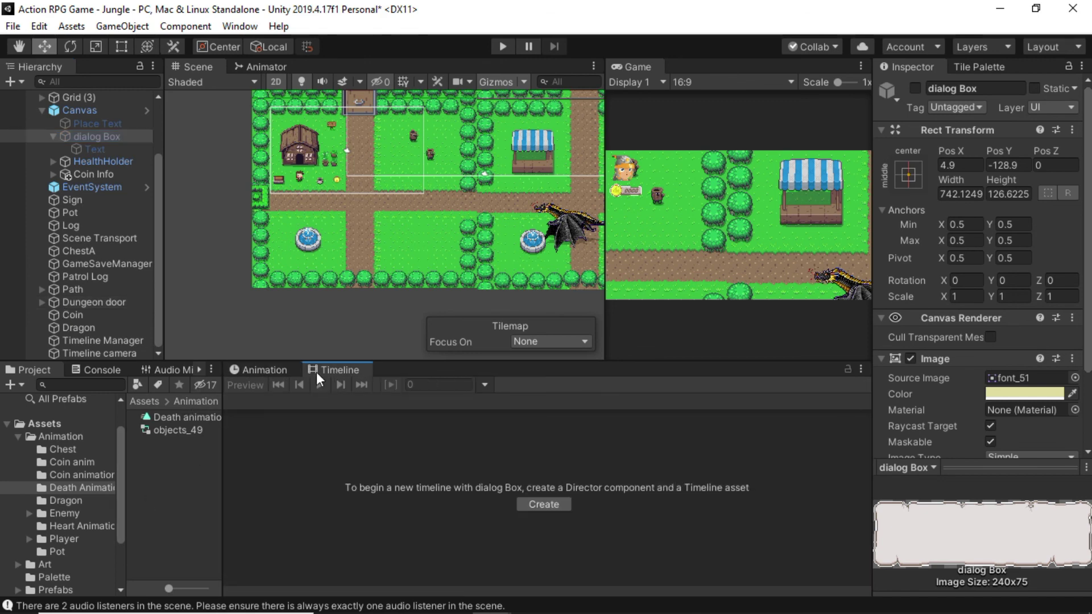
left_click(111, 339)
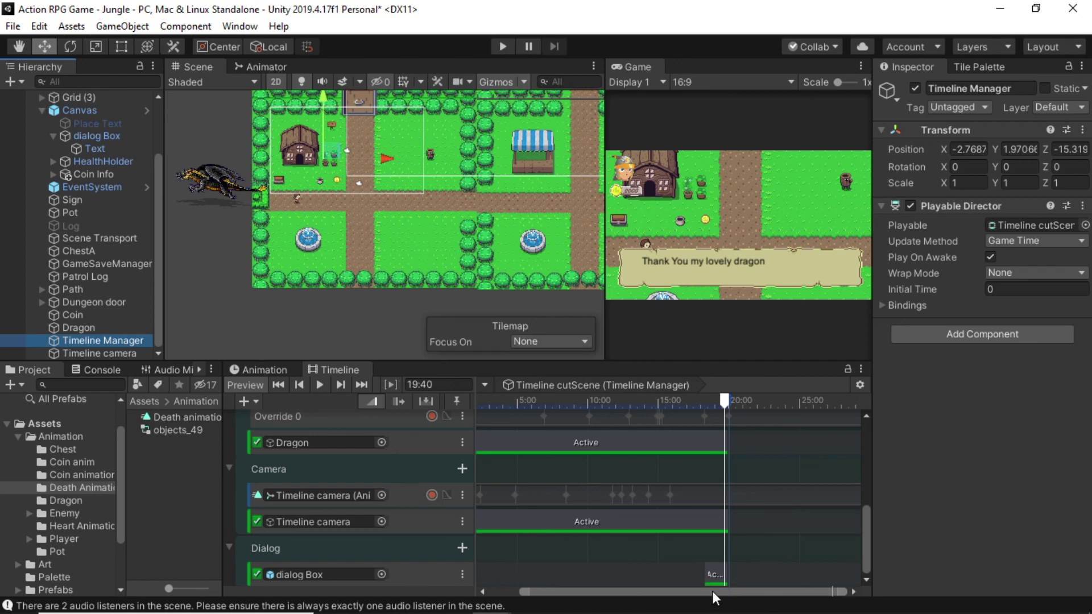
left_click(414, 574)
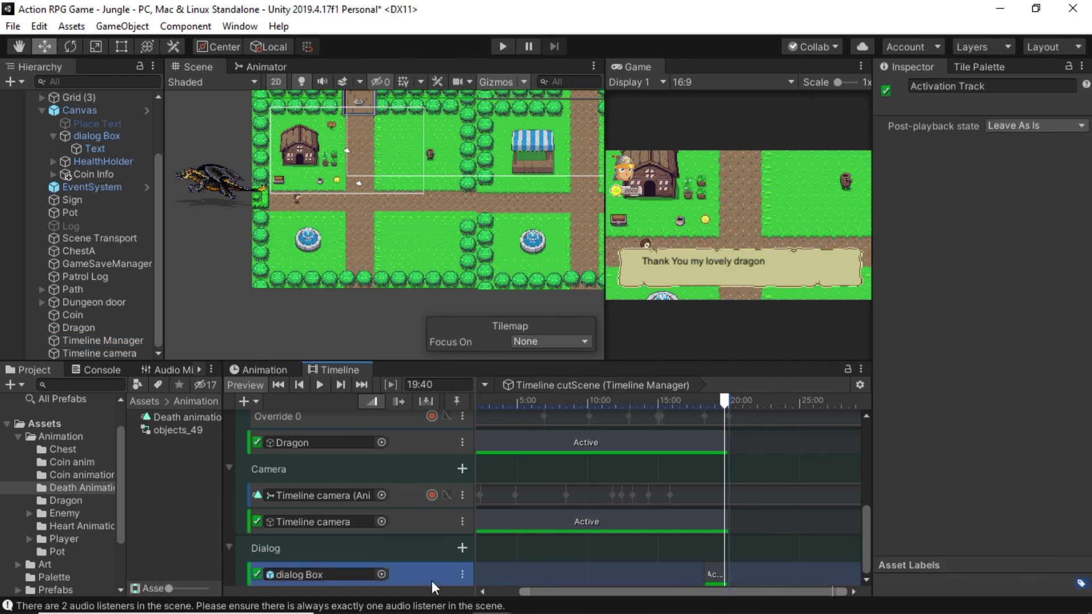
left_click(1001, 124)
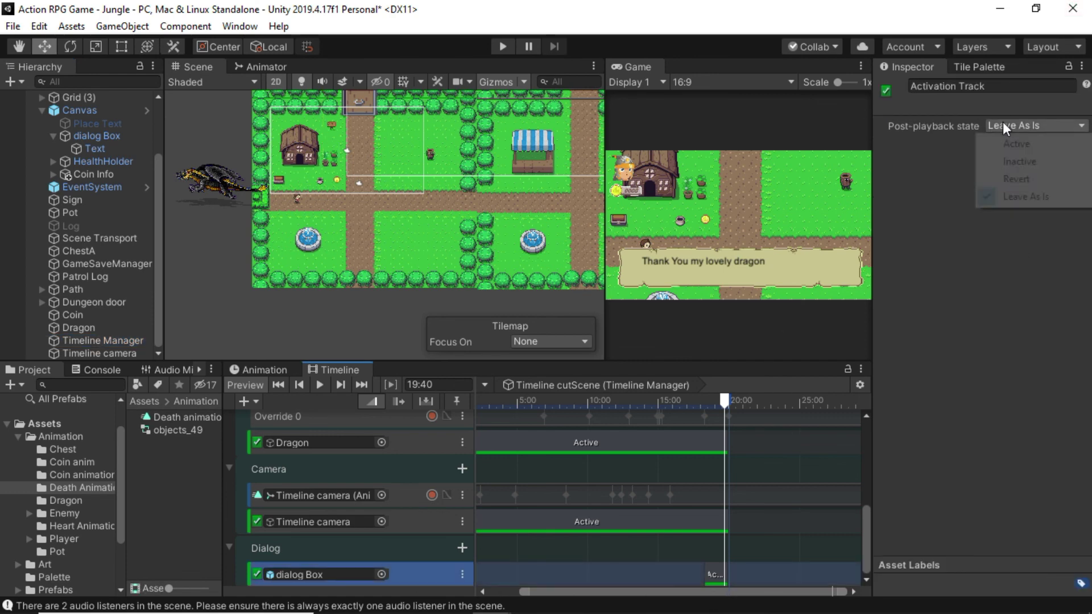
left_click(1007, 162)
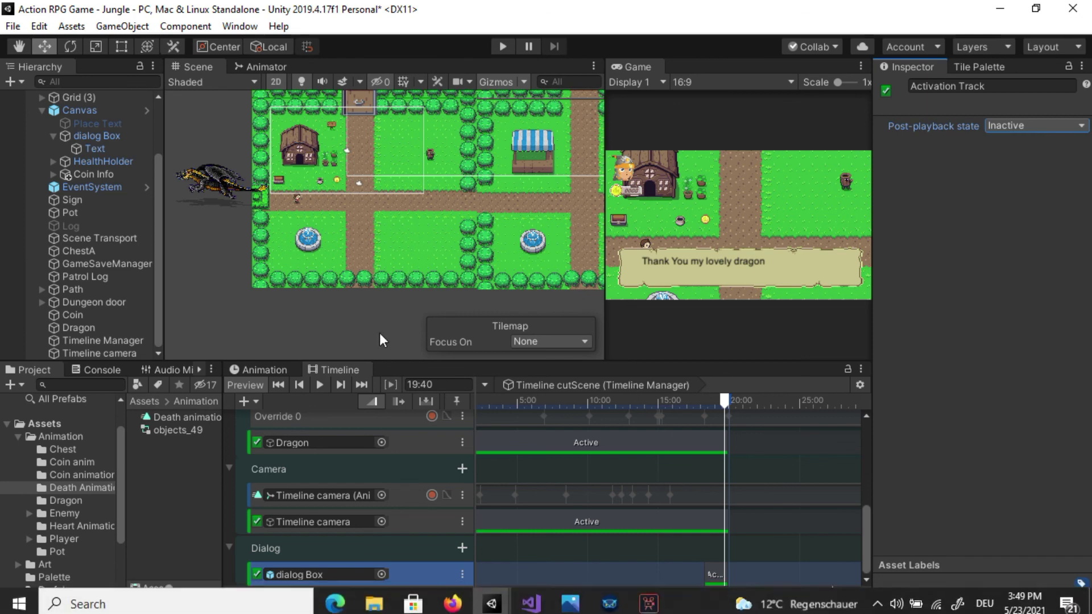
Preview the cutscene timeline's playback and maximize the Game view
left_click(321, 384)
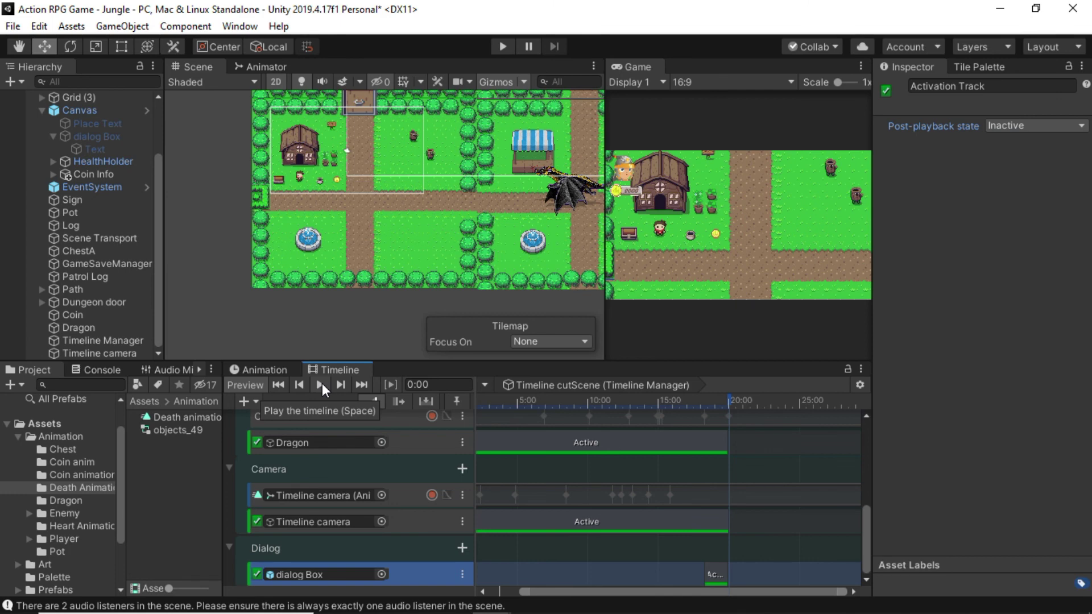
left_click(321, 384)
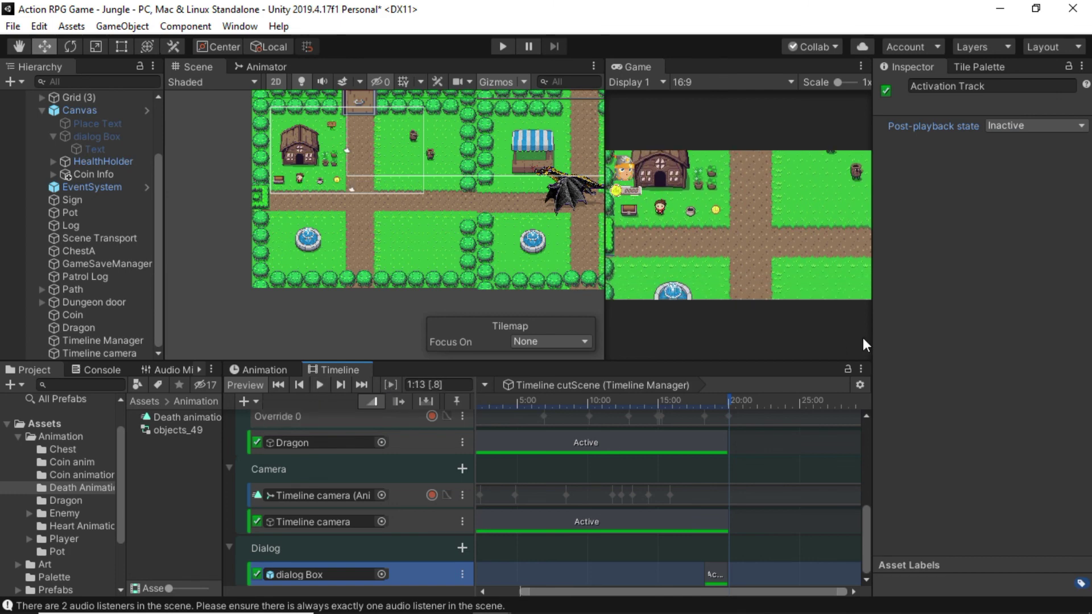
left_click(861, 65)
left_click(896, 122)
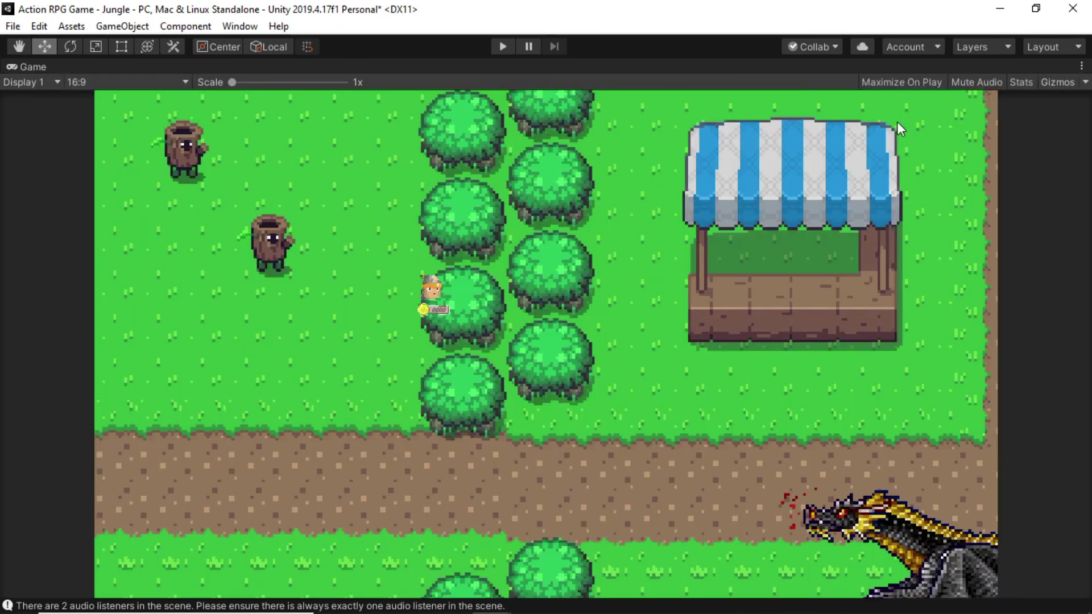
Run the game and walk the player down to the path, right toward the dragon, and back left to test the cutscene
left_click(509, 49)
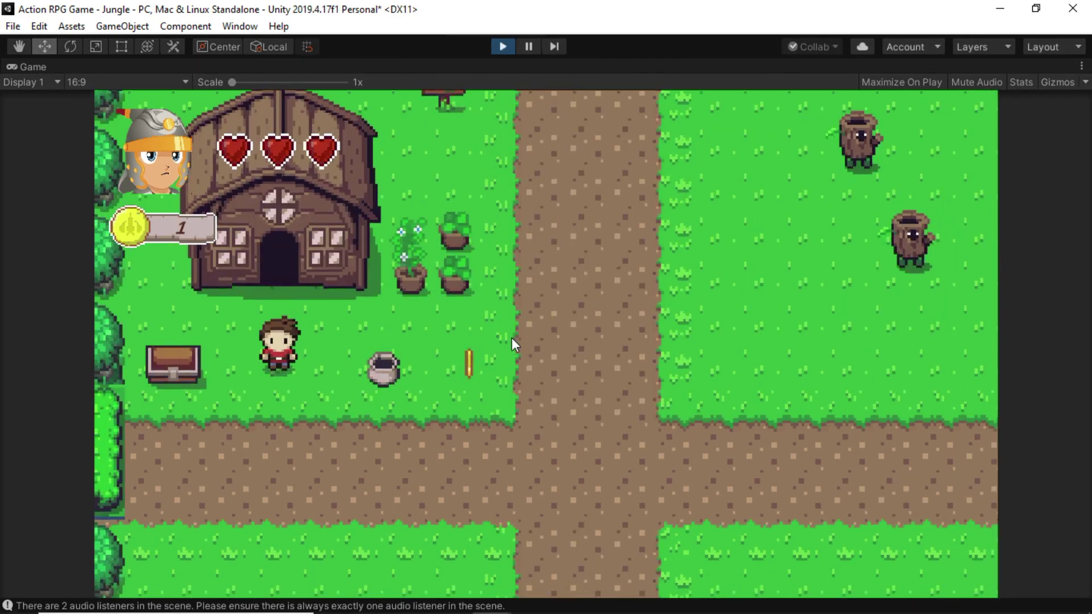
key("Down")
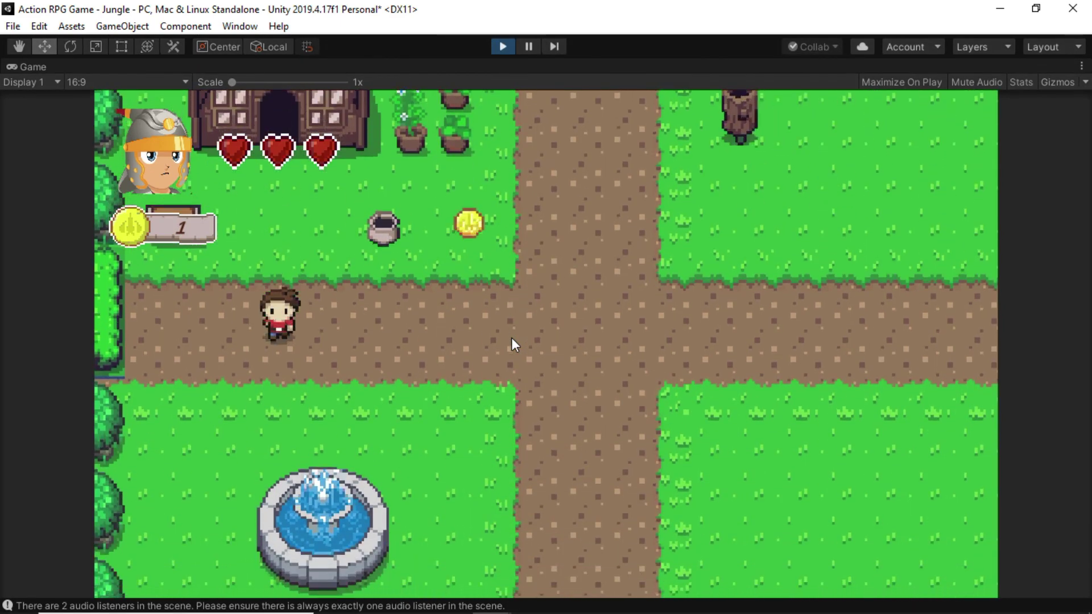
key("Right")
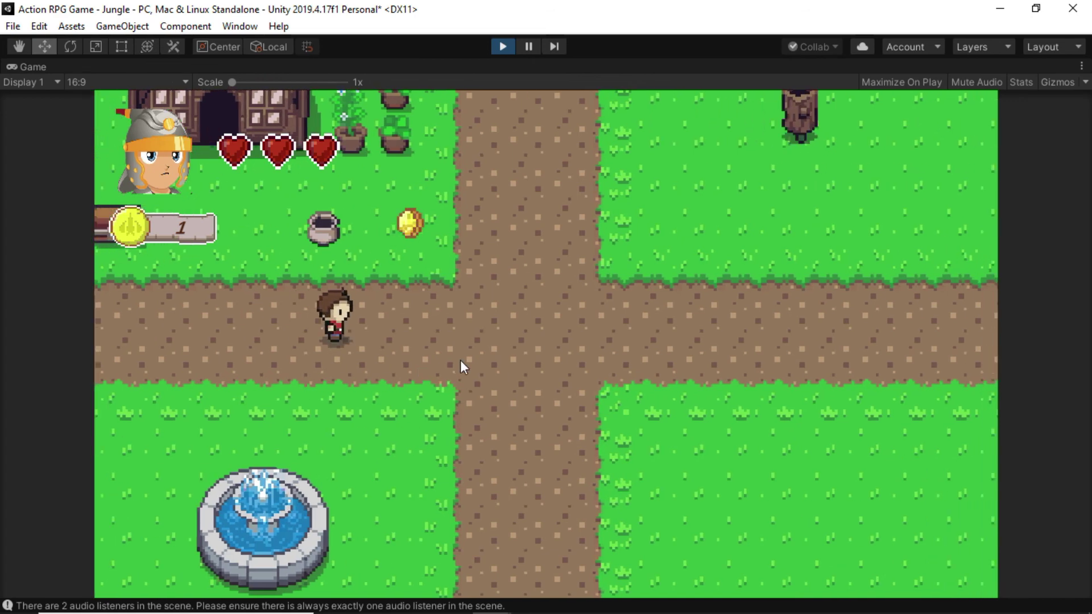
key("Right")
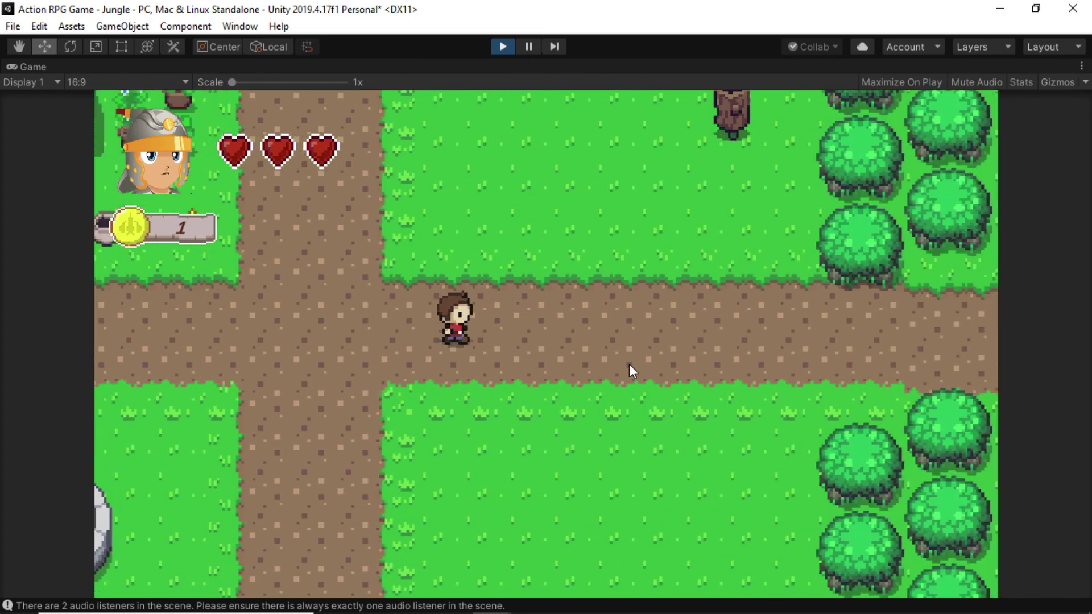
key("Right")
key("Up")
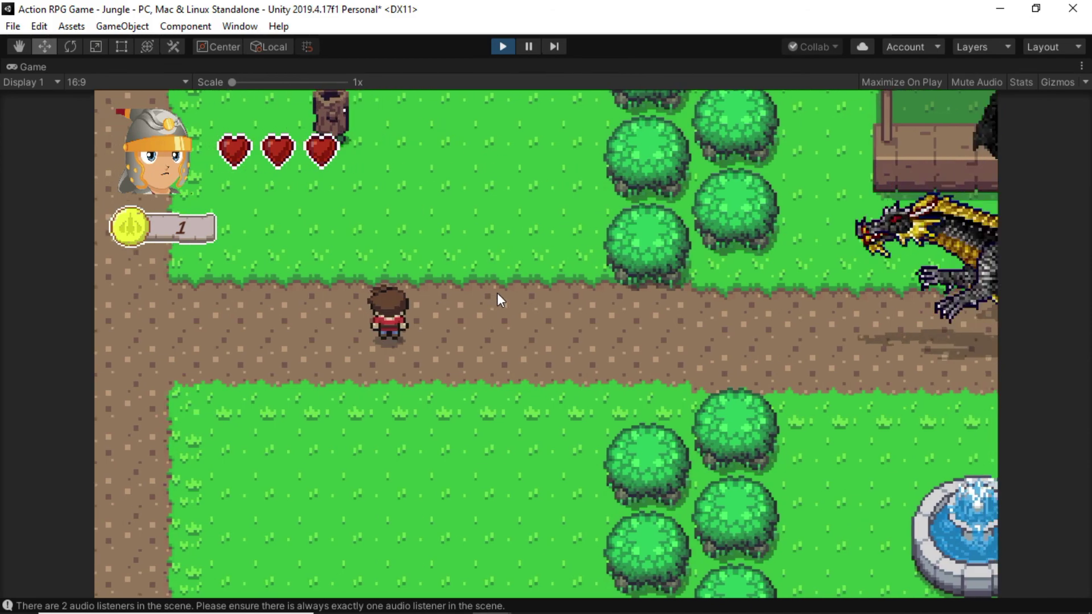
key("Left")
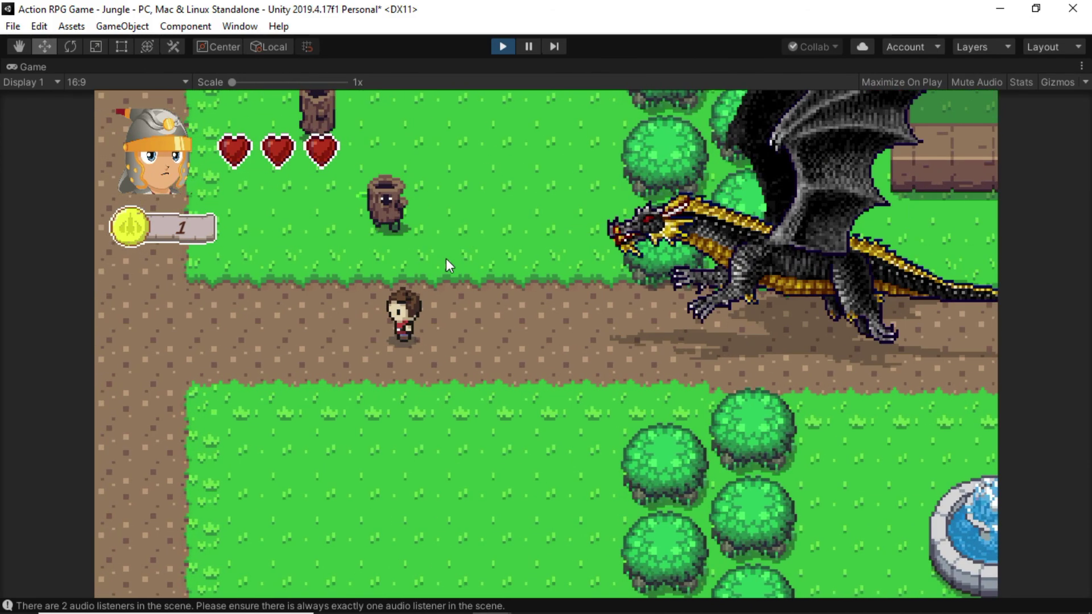
key("Left")
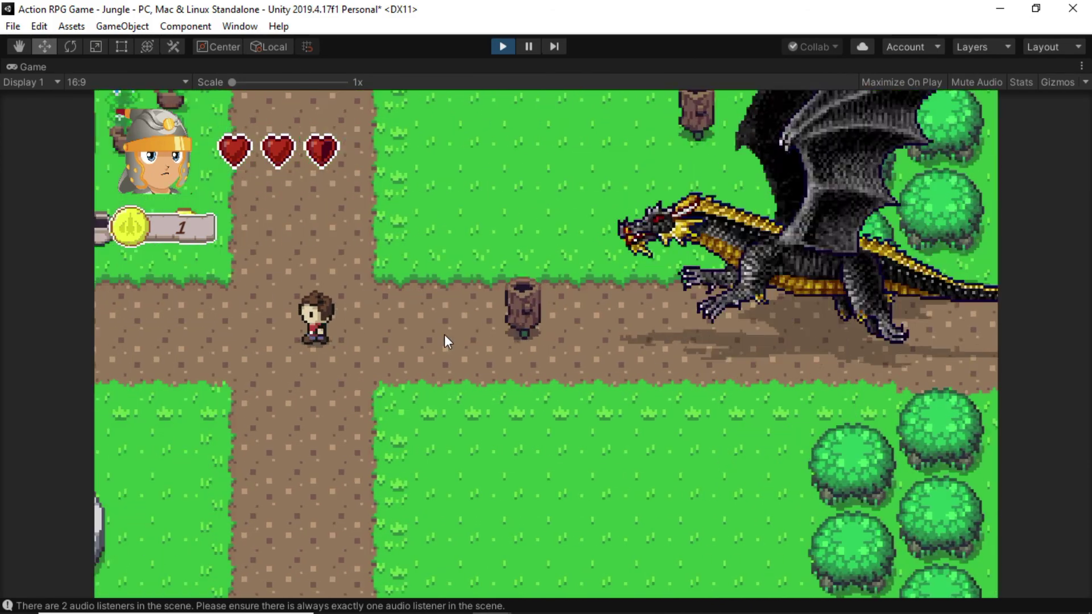
key("Left")
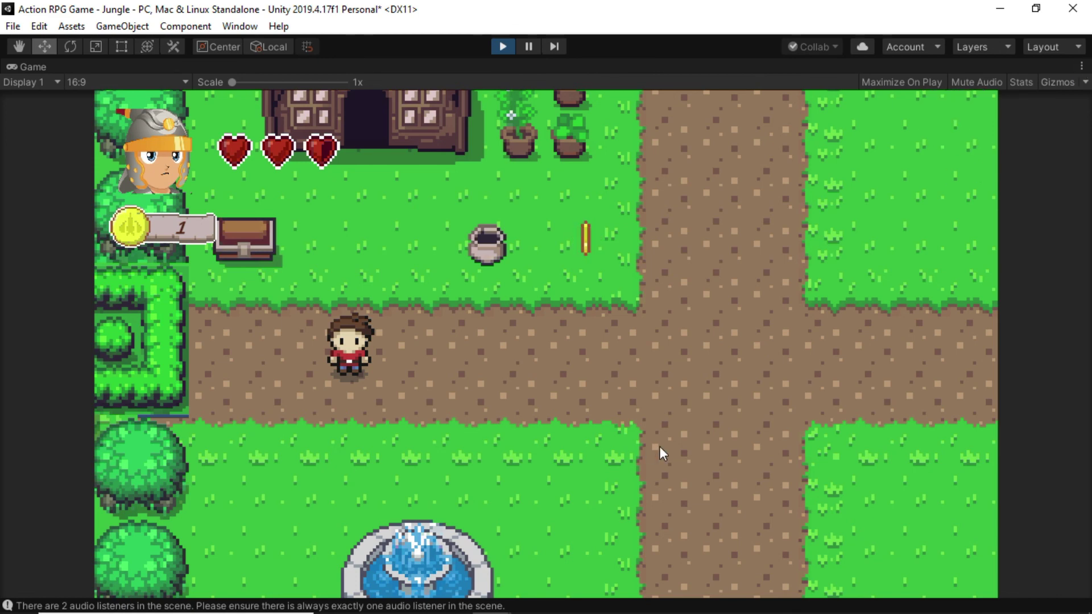
Test player movement after the cutscene by walking down beside the fountain and back up toward the house
key("Right")
key("Down")
key("Right")
key("Right")
key("Down")
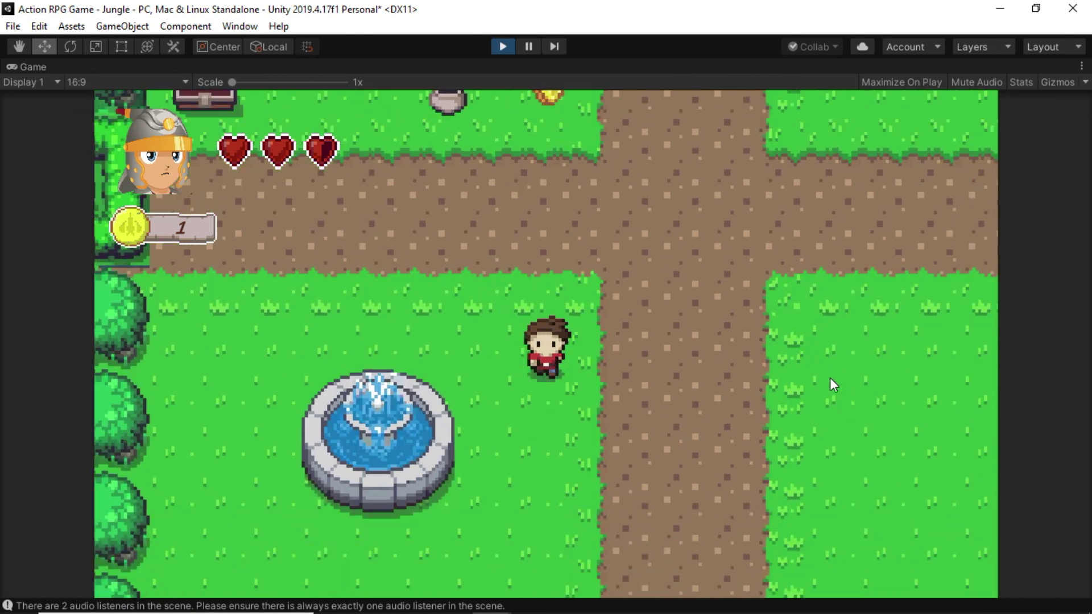
key("Up")
key("Left")
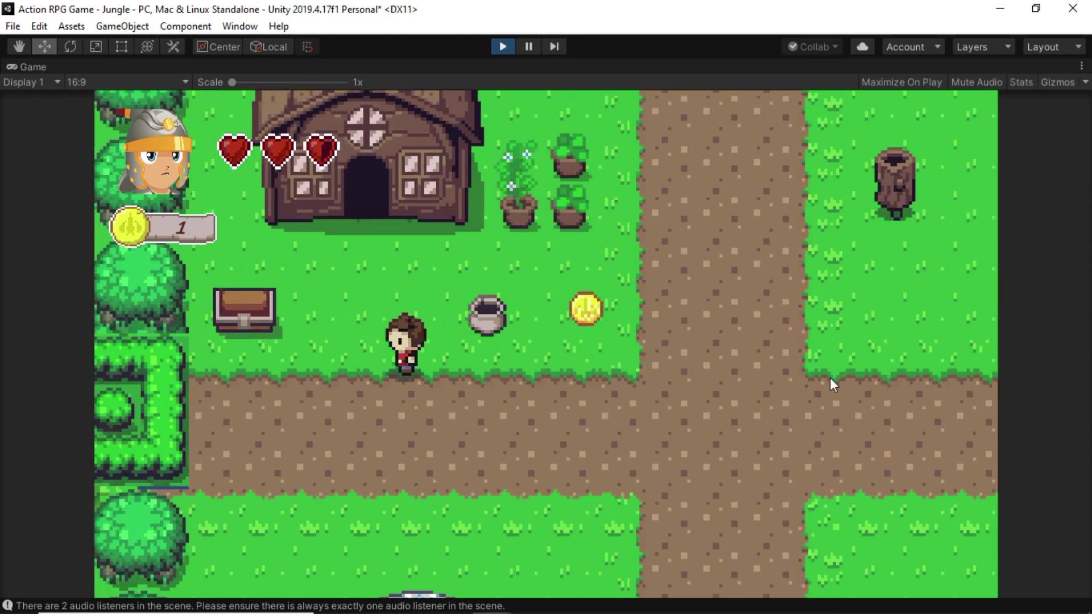
Walk the player to the front of the chest, interact with it, and stop the game
key("Up")
key("Right")
key("Left")
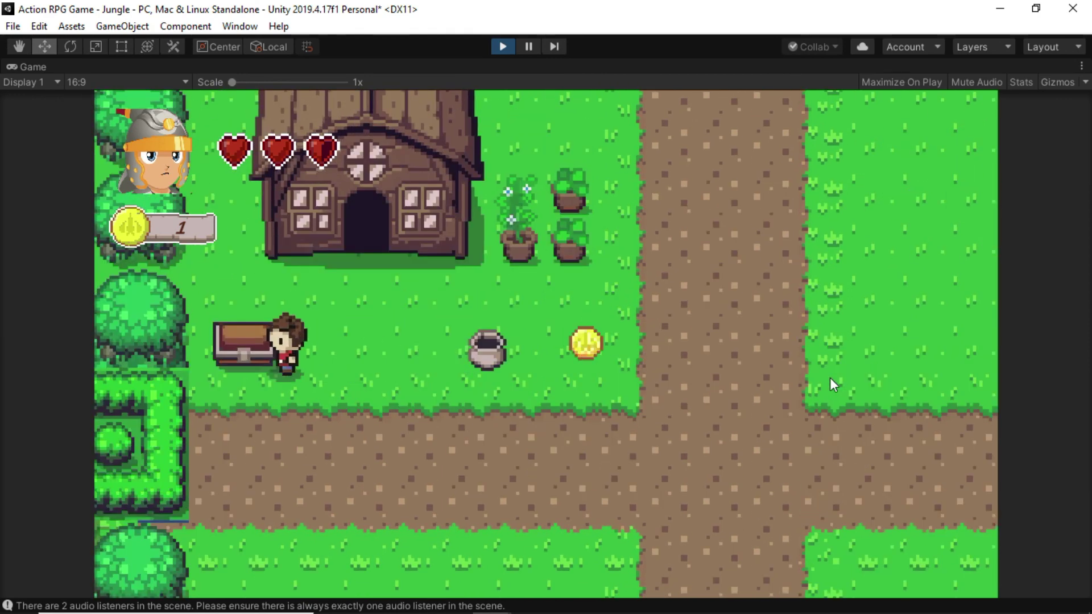
key("Down")
key("Left")
key("Up")
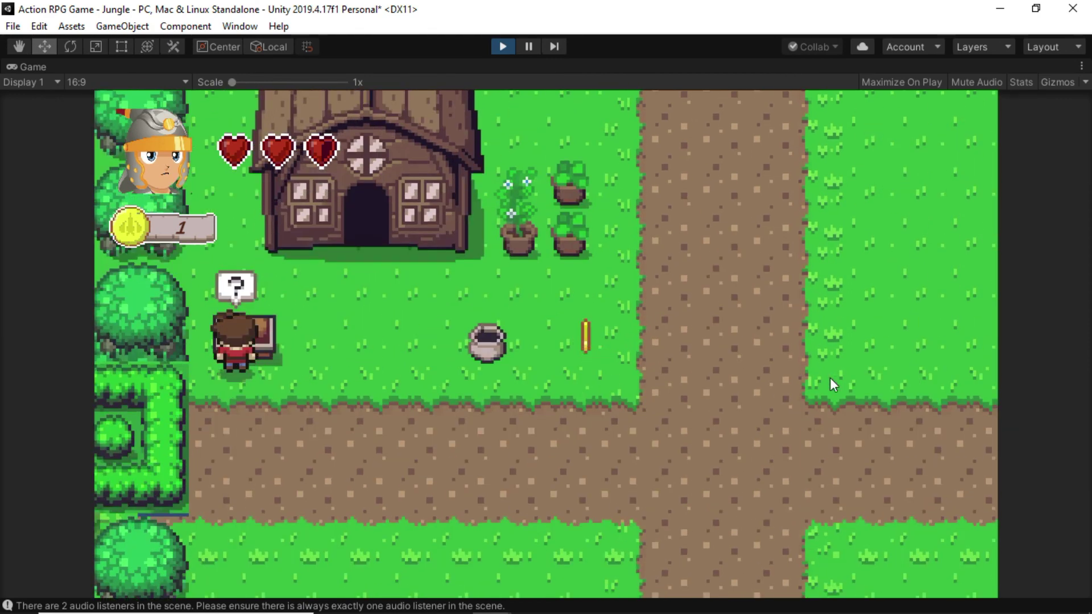
key("space")
key("space")
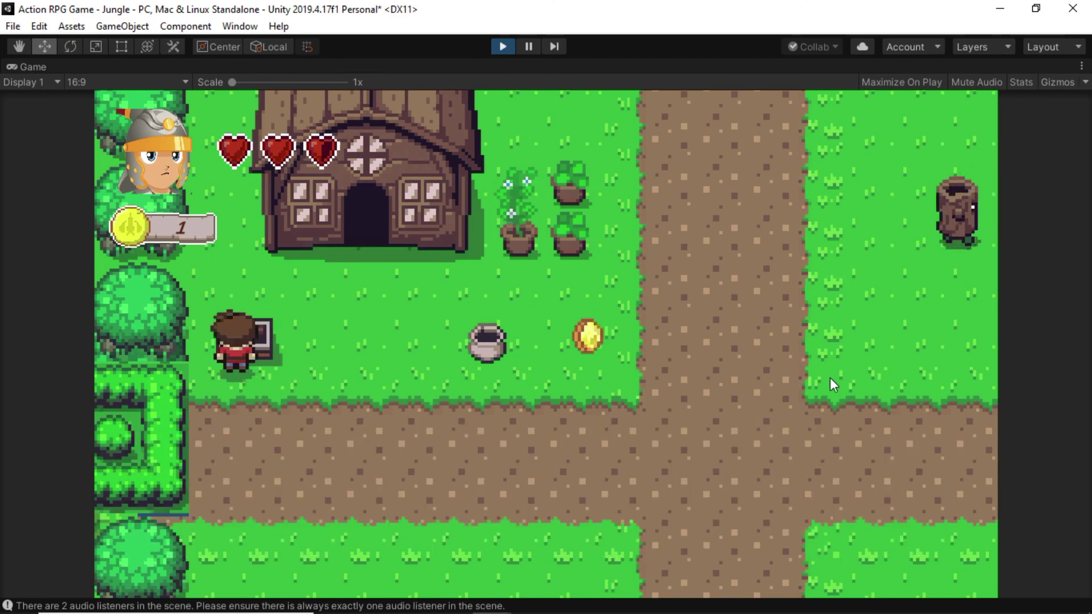
key("Right")
key("ctrl+p")
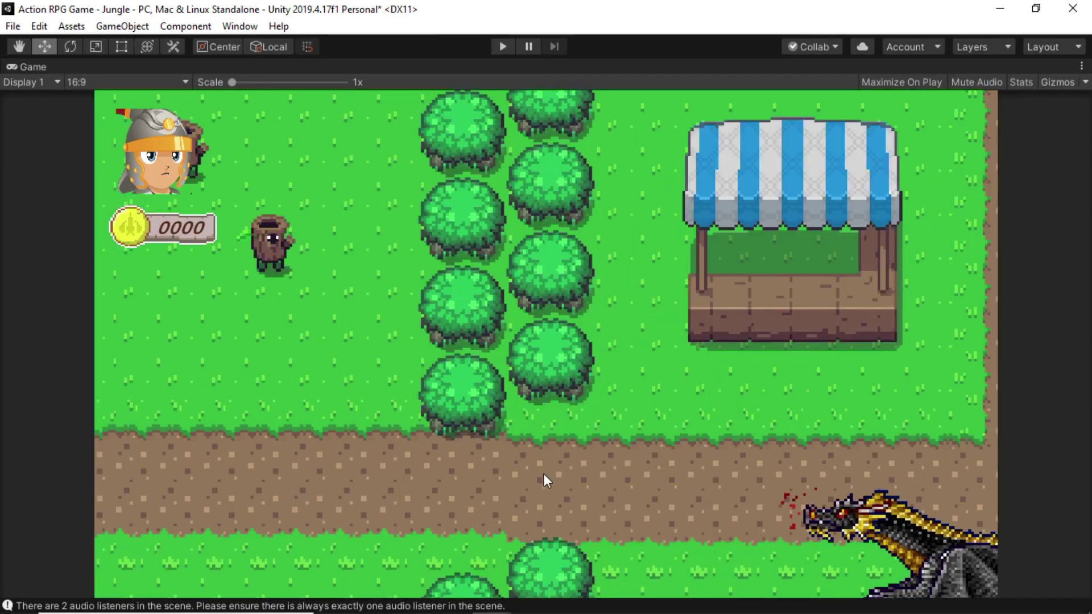